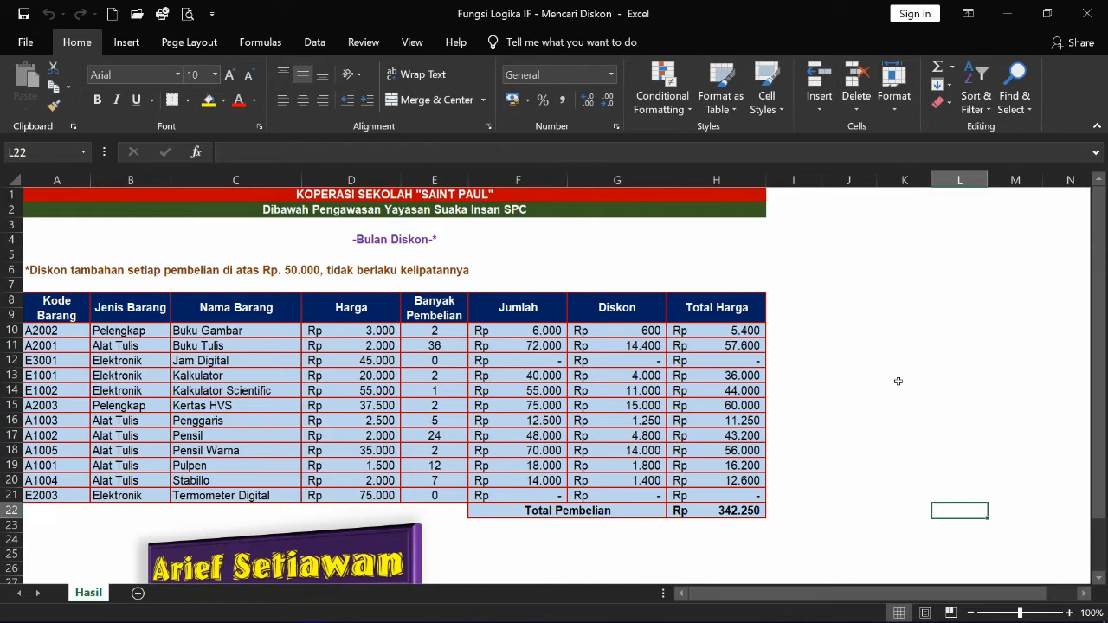
- Review the Jumlah, Diskon, Total Harga and Total Pembelian formulas in the finished table
scroll(894, 390, down, 1)
scroll(891, 388, up, 1)
scroll(579, 422, down, 1)
scroll(481, 382, up, 1)
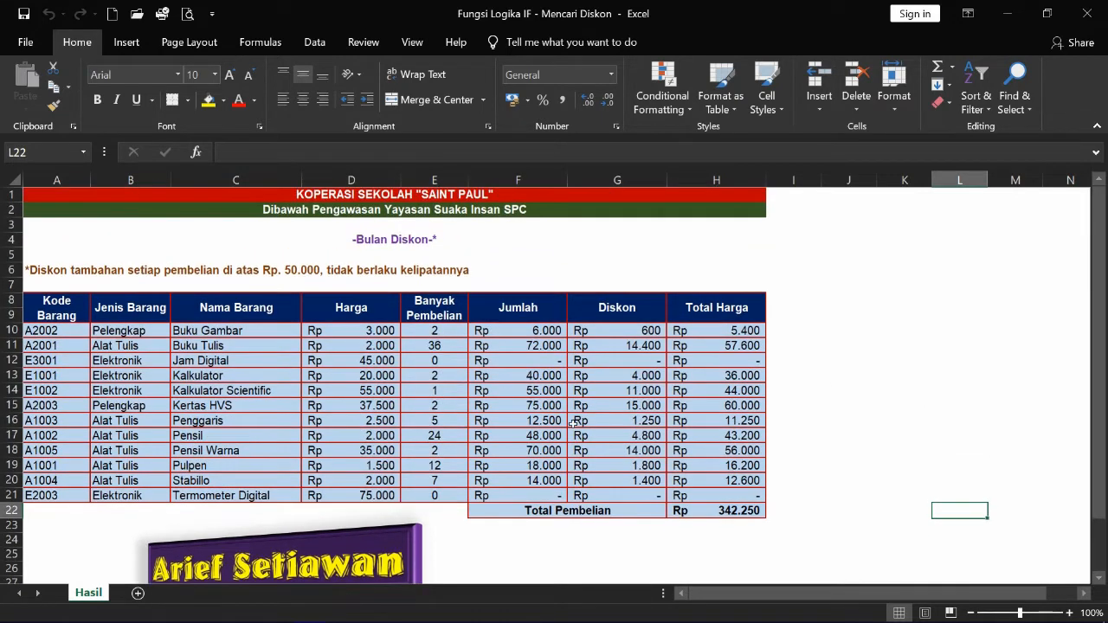
click(513, 337)
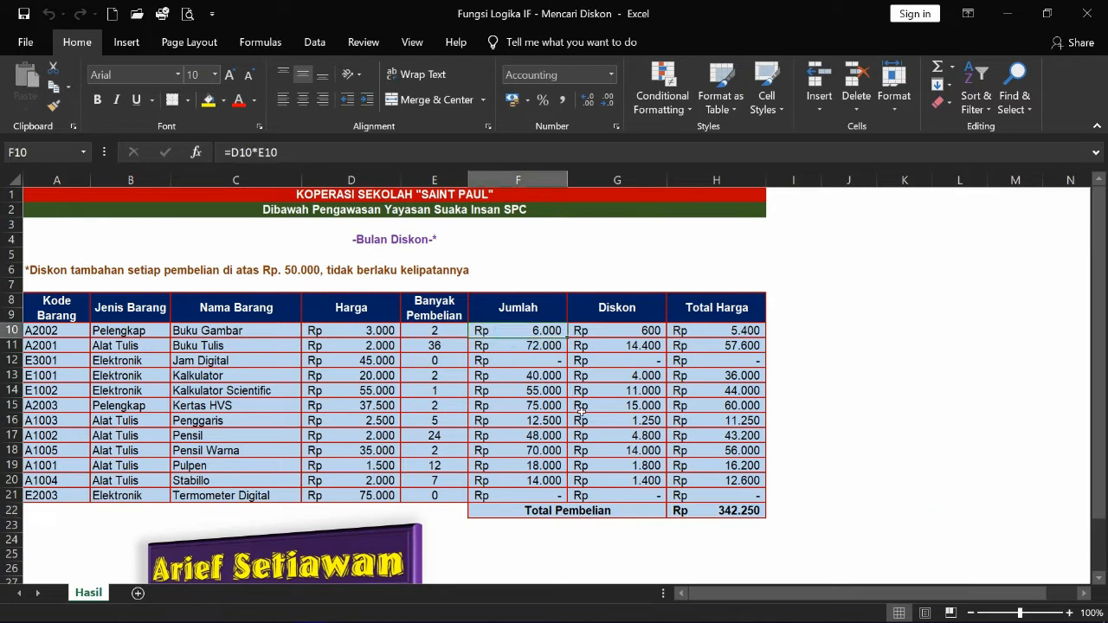
key(Right)
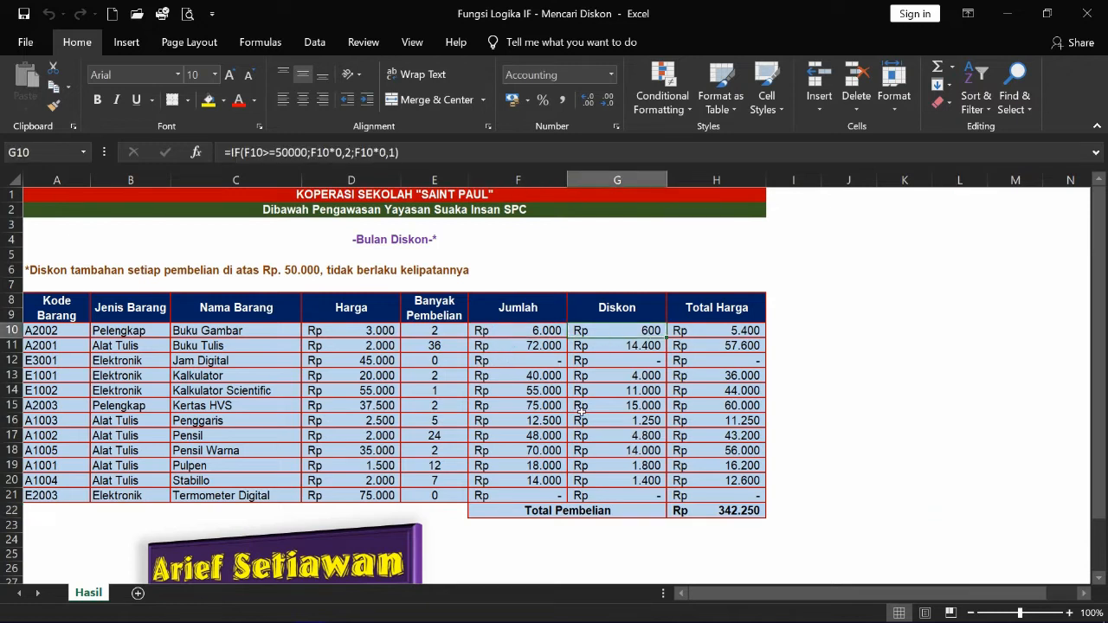
key(Right)
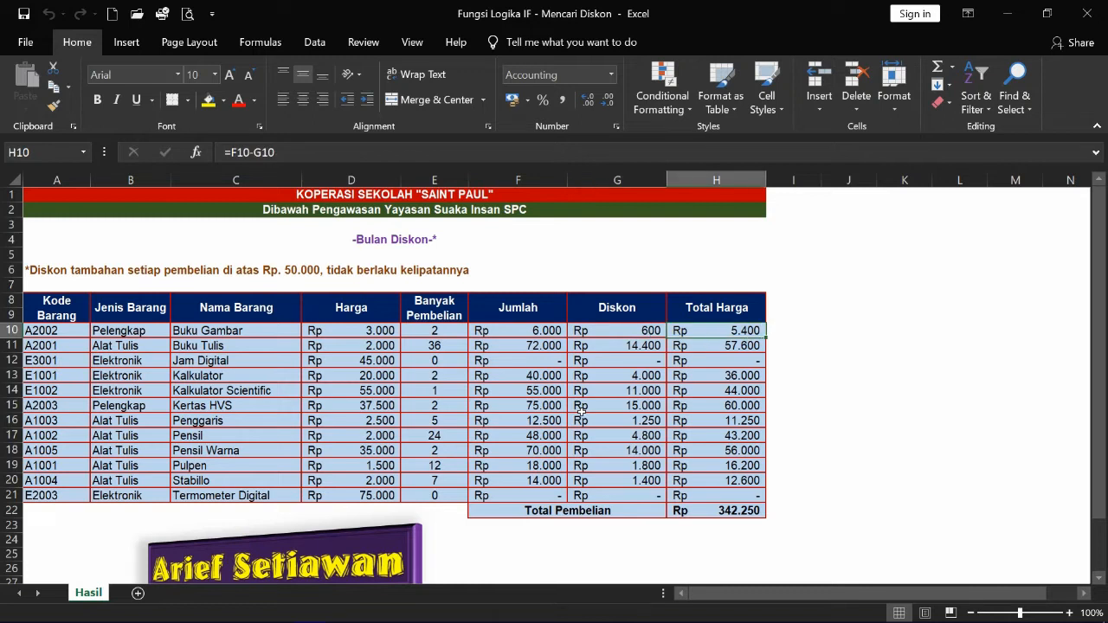
click(753, 512)
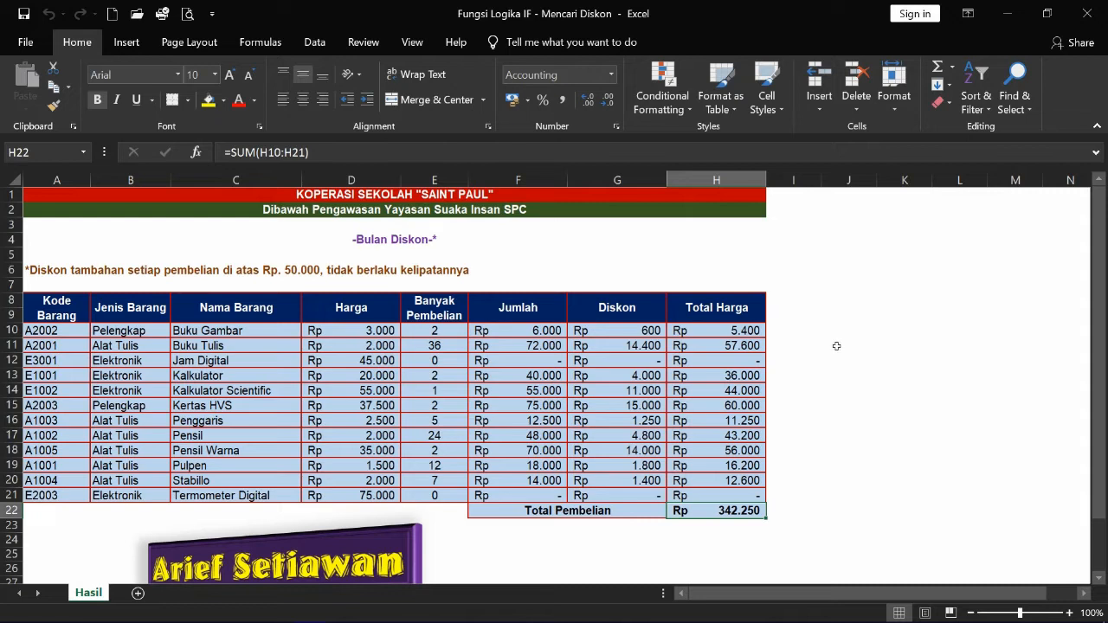
- Start a blank workbook and format the entire sheet as Arial 10, vertically middle-aligned
click(111, 15)
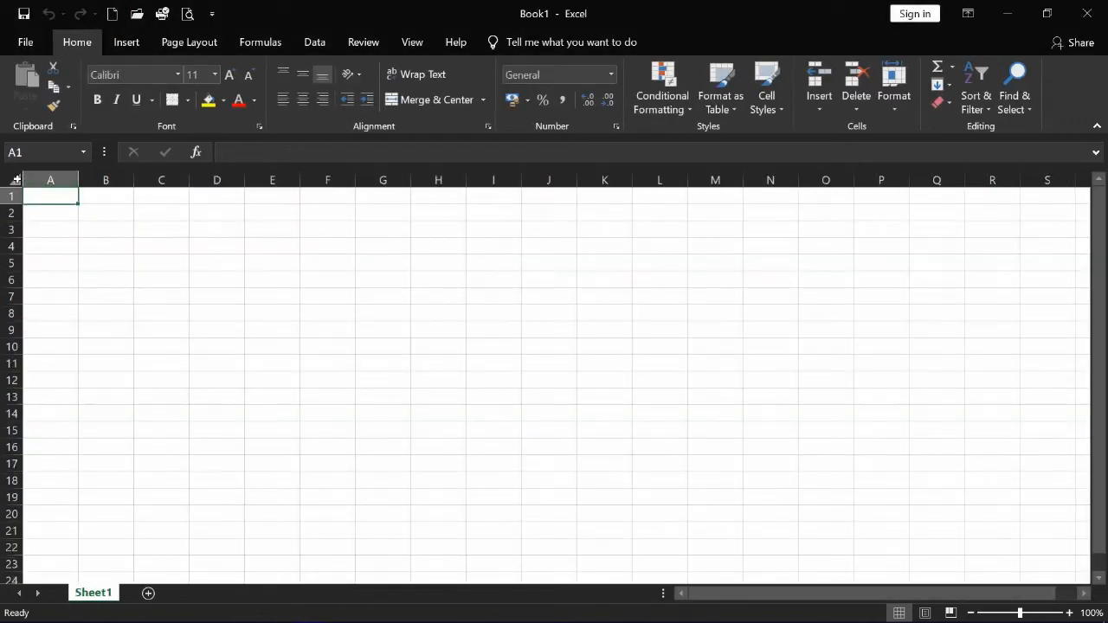
click(16, 180)
click(144, 84)
text(Arial)
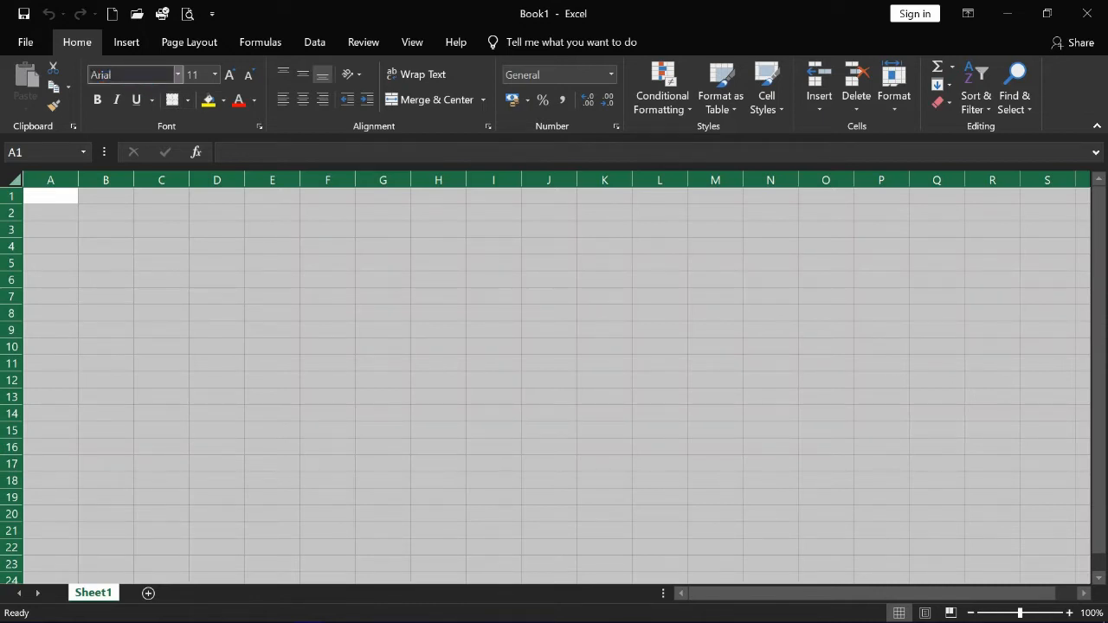
click(197, 76)
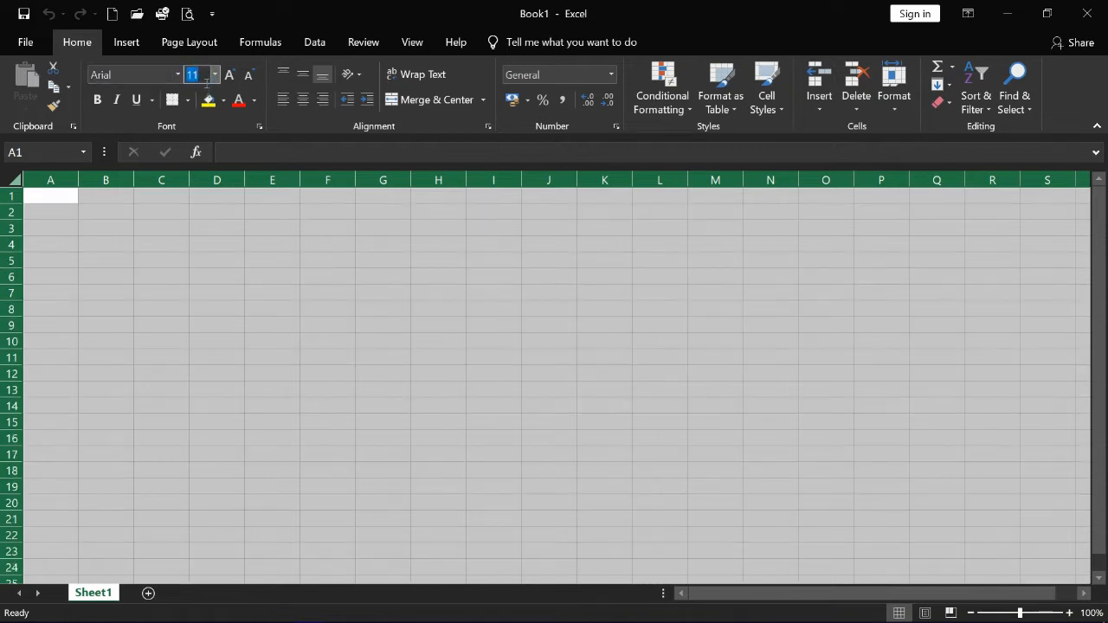
text(10)
key(Return)
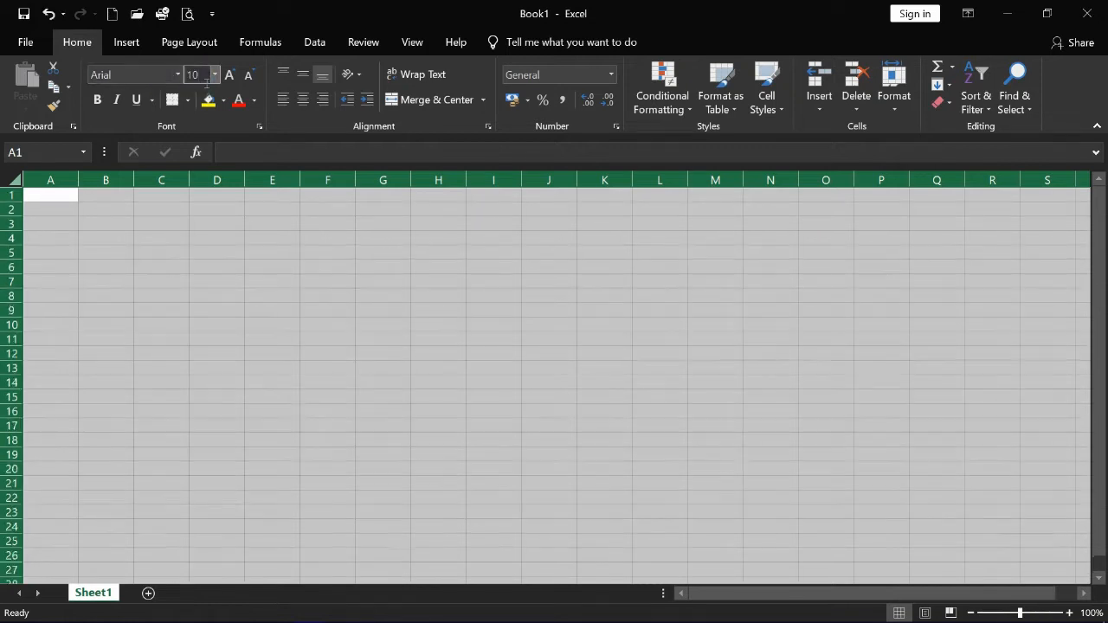
click(303, 80)
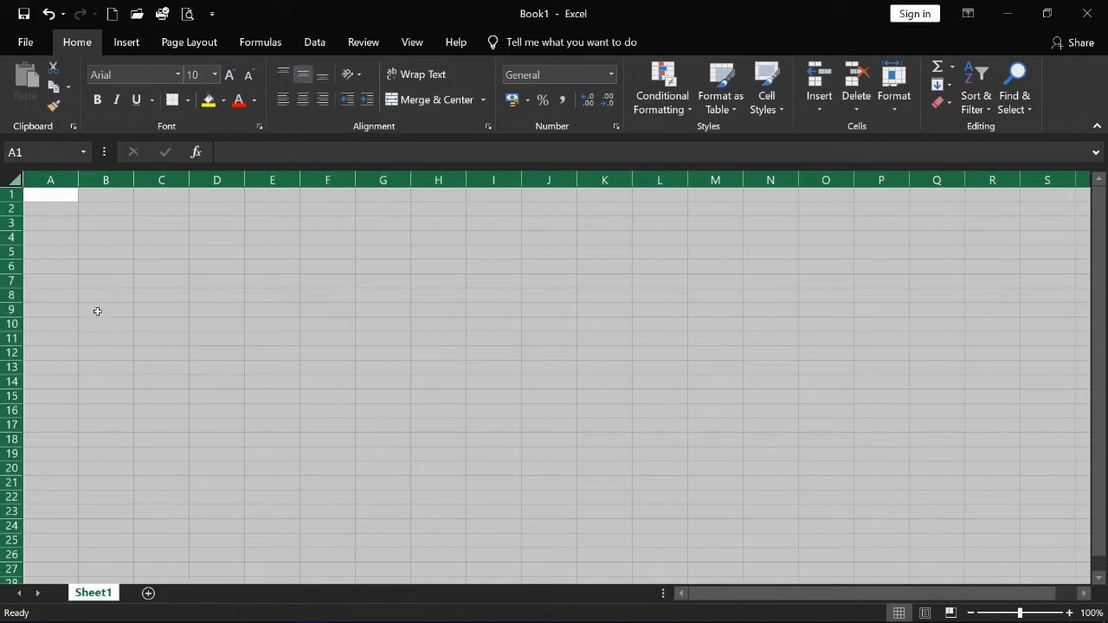
click(54, 200)
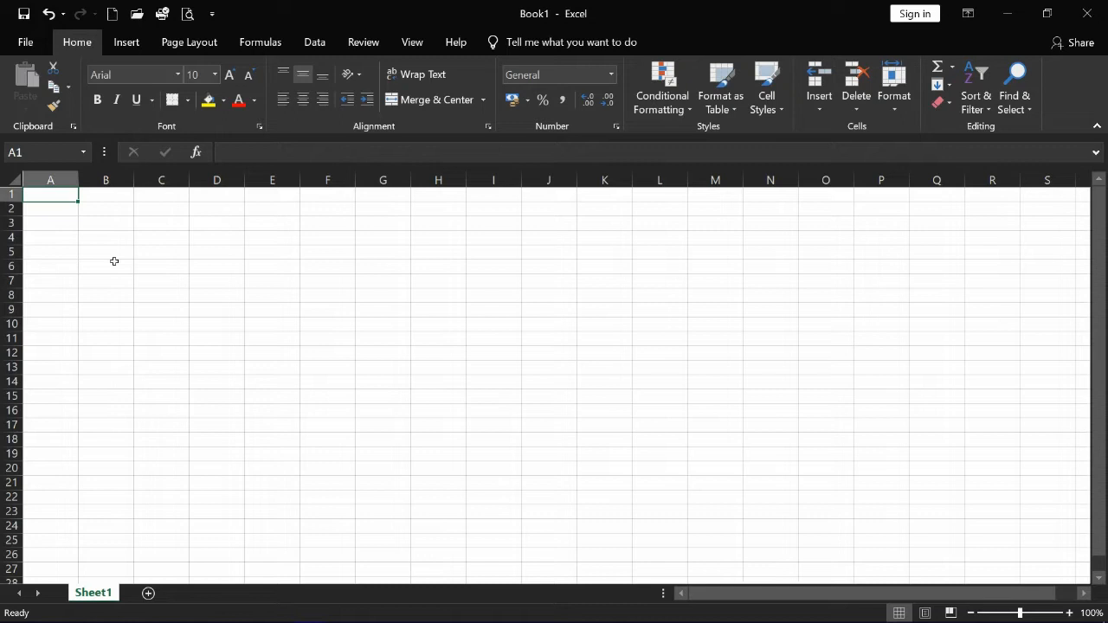
- Enter the TOKO shop title in A1 and 'Di Bawah Pengawasan PT ARS Computers Indonesia' in A2
text(TOKO)
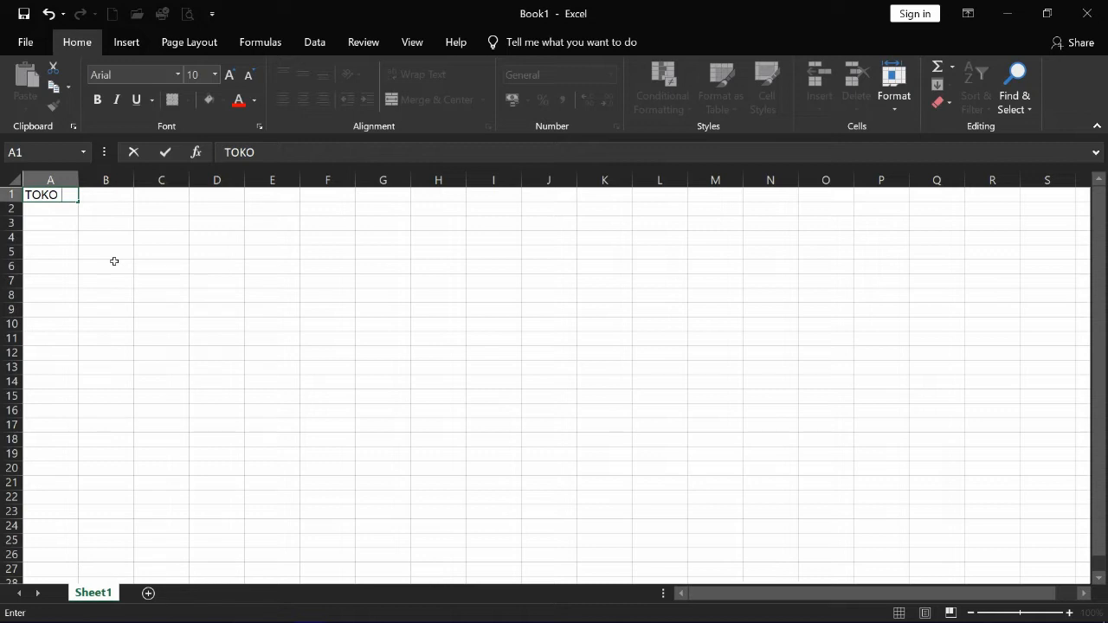
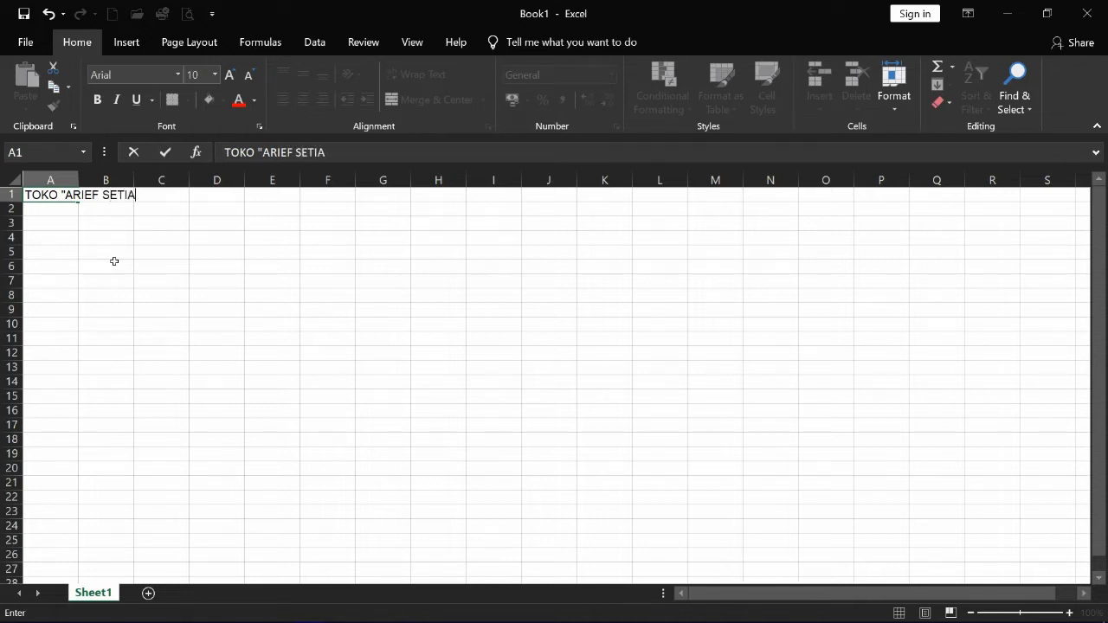
key(Return)
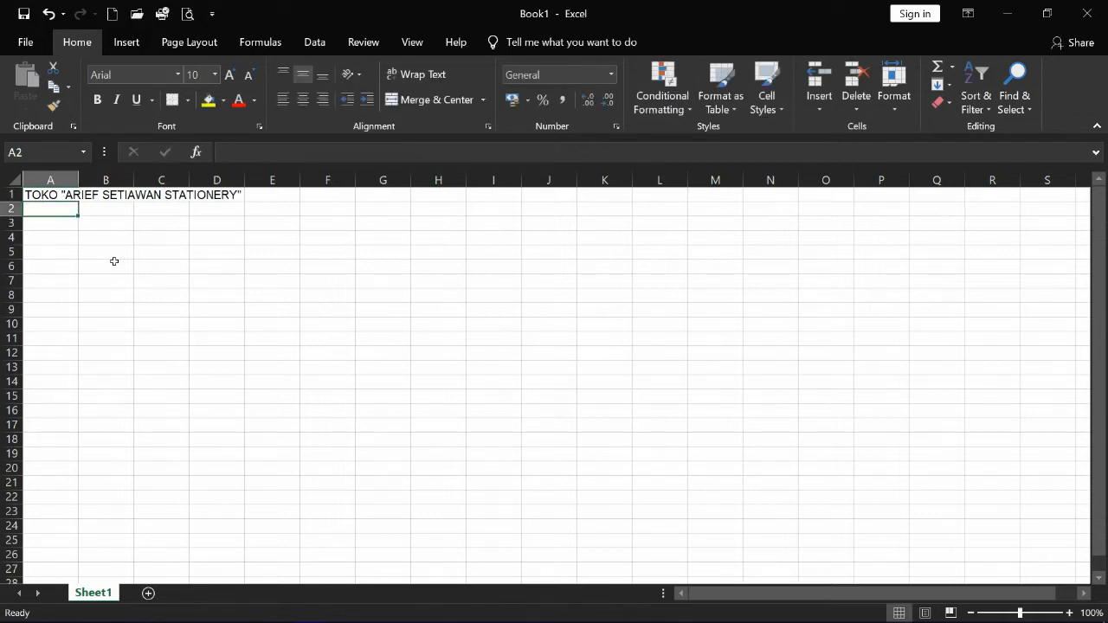
text(Di Bawah )
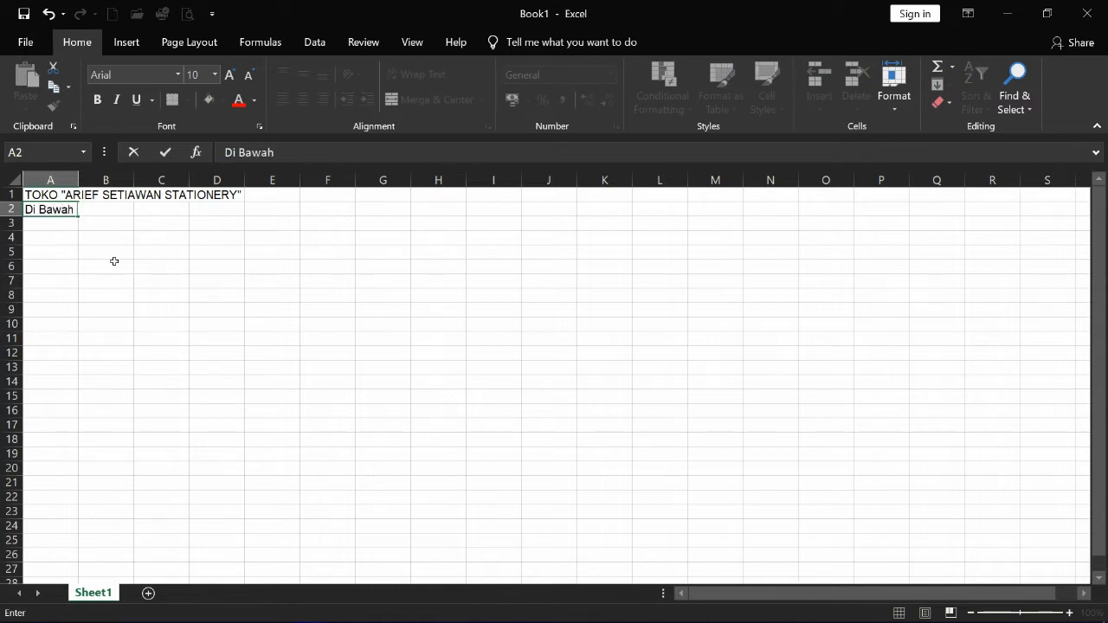
text(Pengawasan )
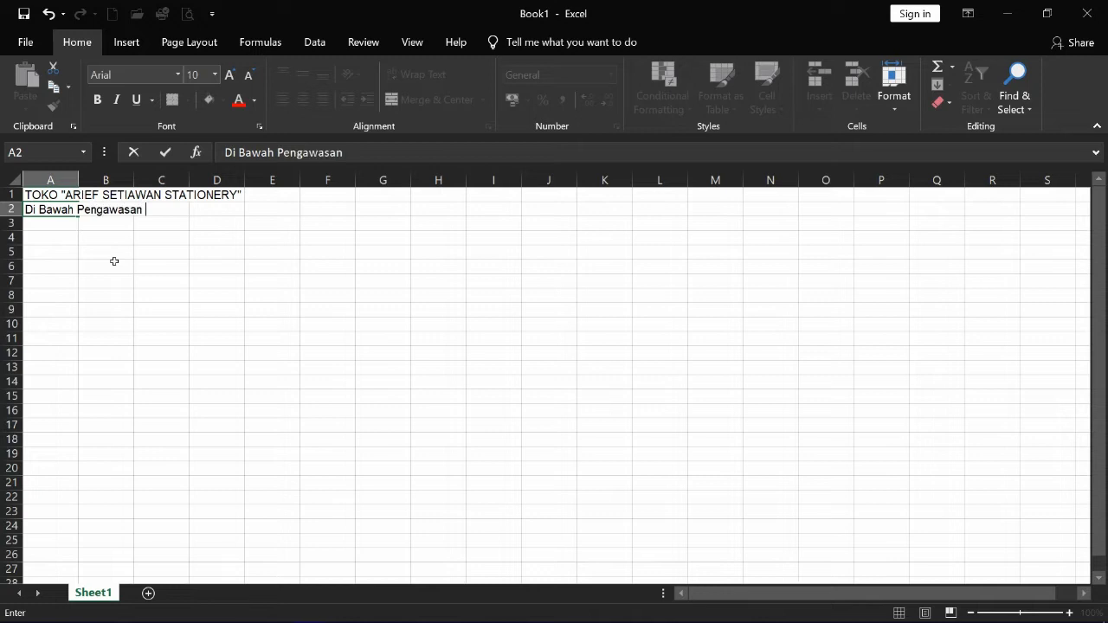
text(PT ARS C)
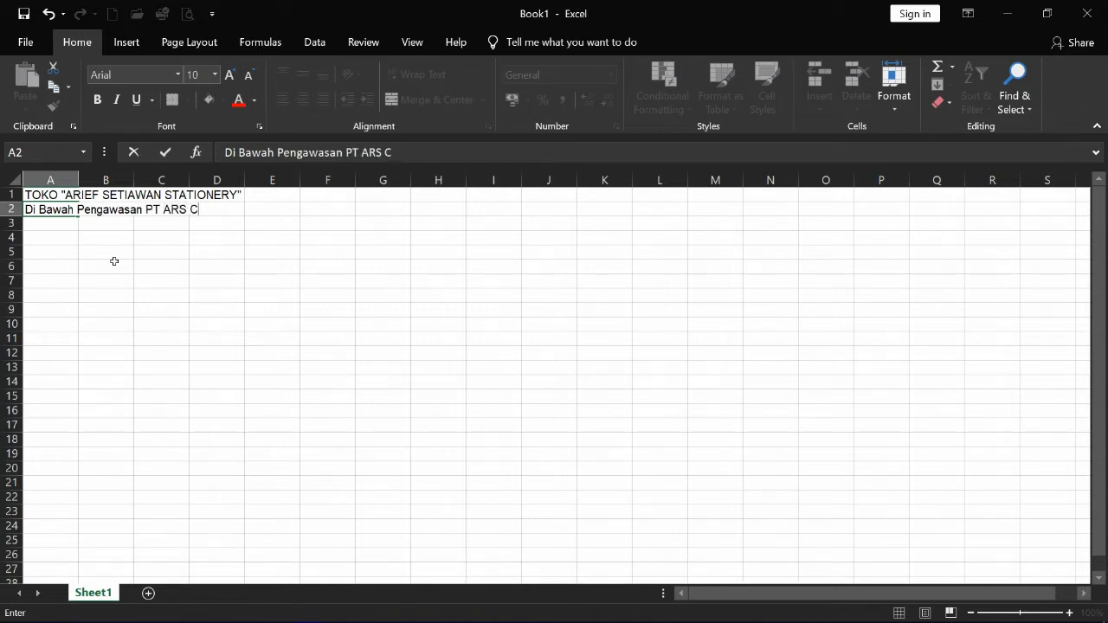
text(omputers)
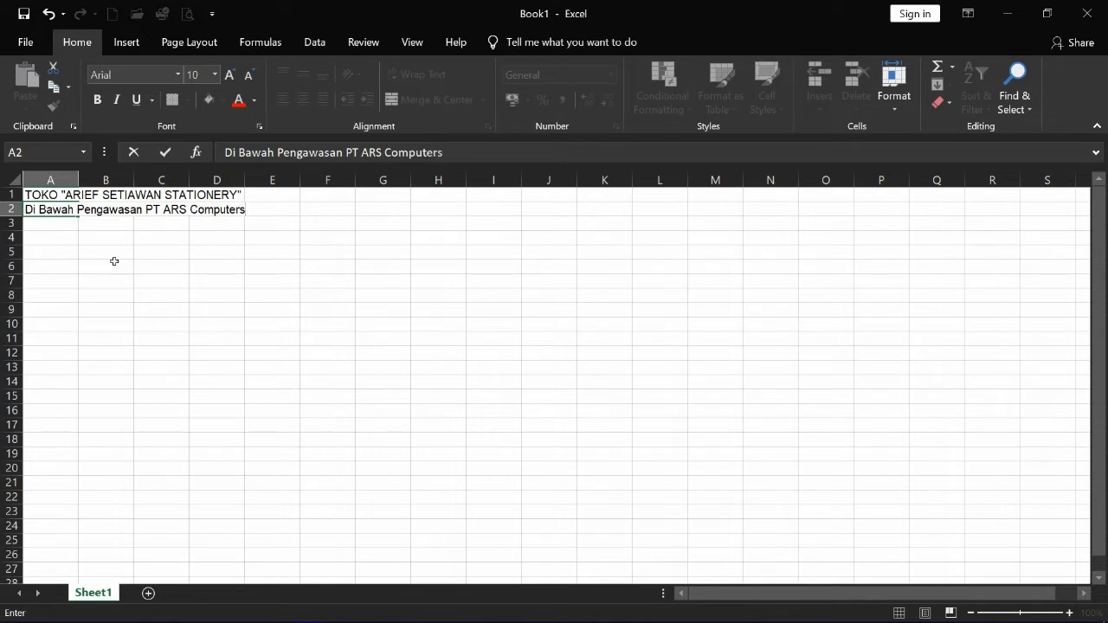
text( Indonesia)
key(Return)
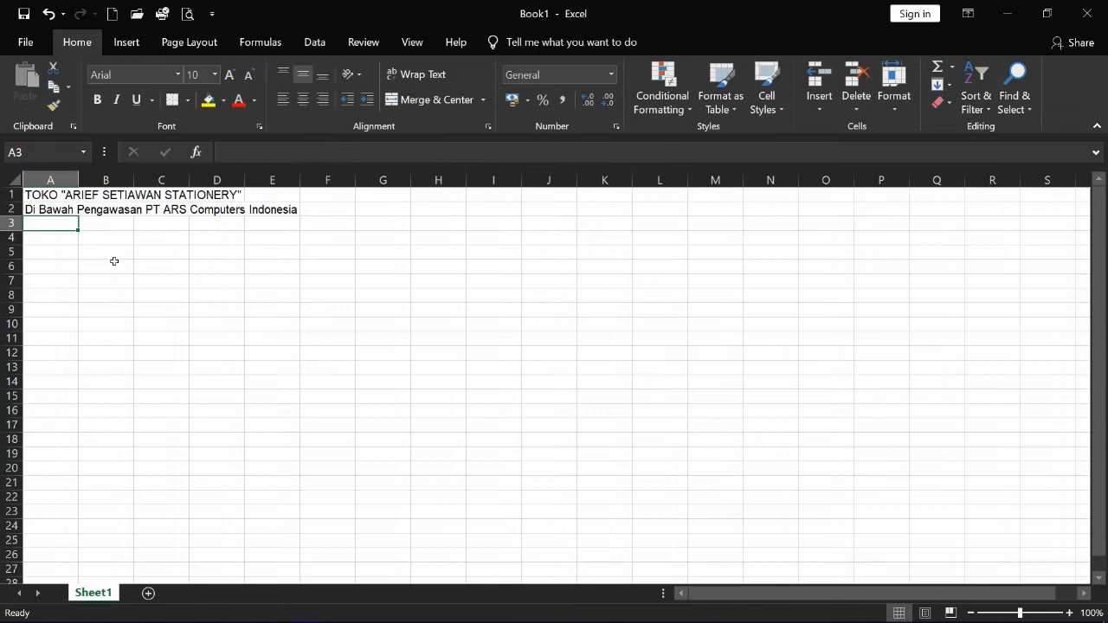
key(Return)
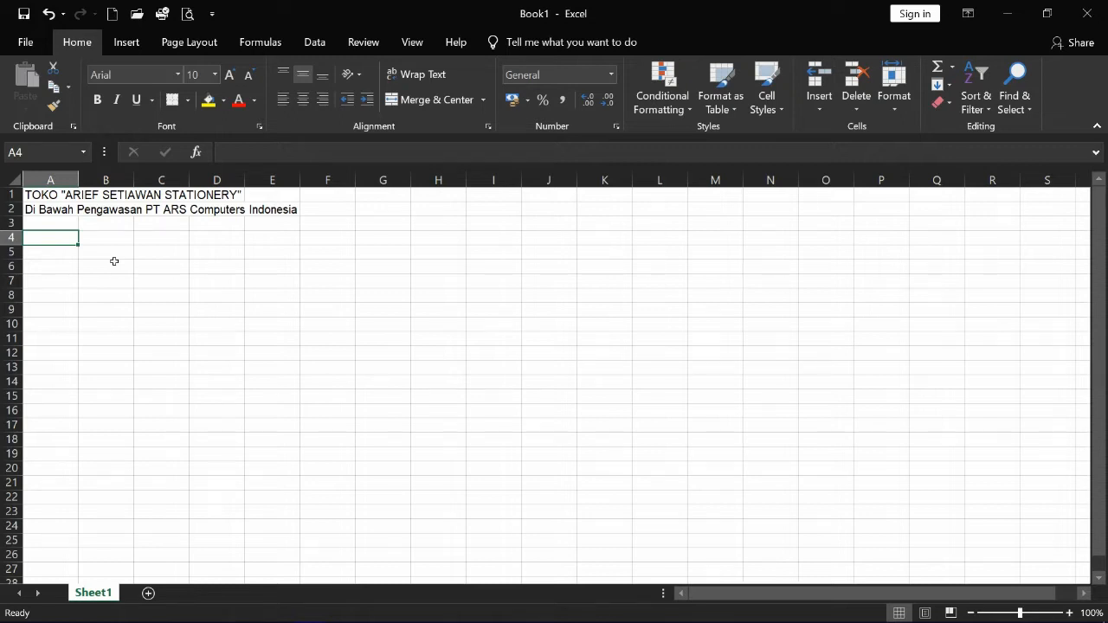
- Enter the heading '-BULAN DISKON-*' in cell A4
text(')
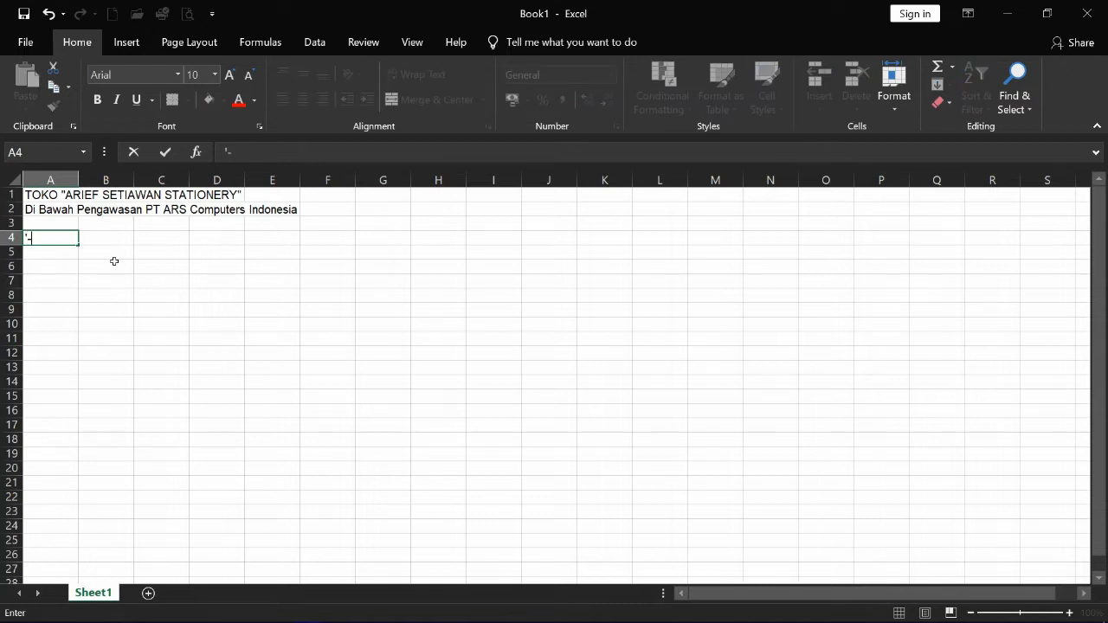
text(-Bulan)
key(BackSpace)
key(BackSpace)
key(BackSpace)
key(BackSpace)
text(ULAN DISKON)
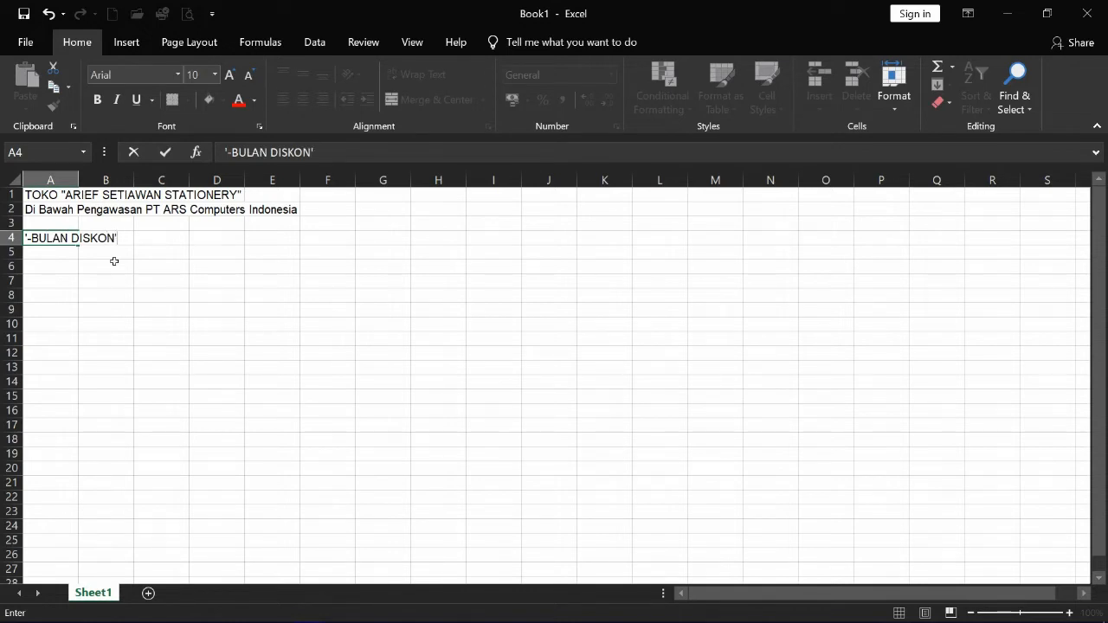
text('*)
key(BackSpace)
key(BackSpace)
text(-*)
key(Return)
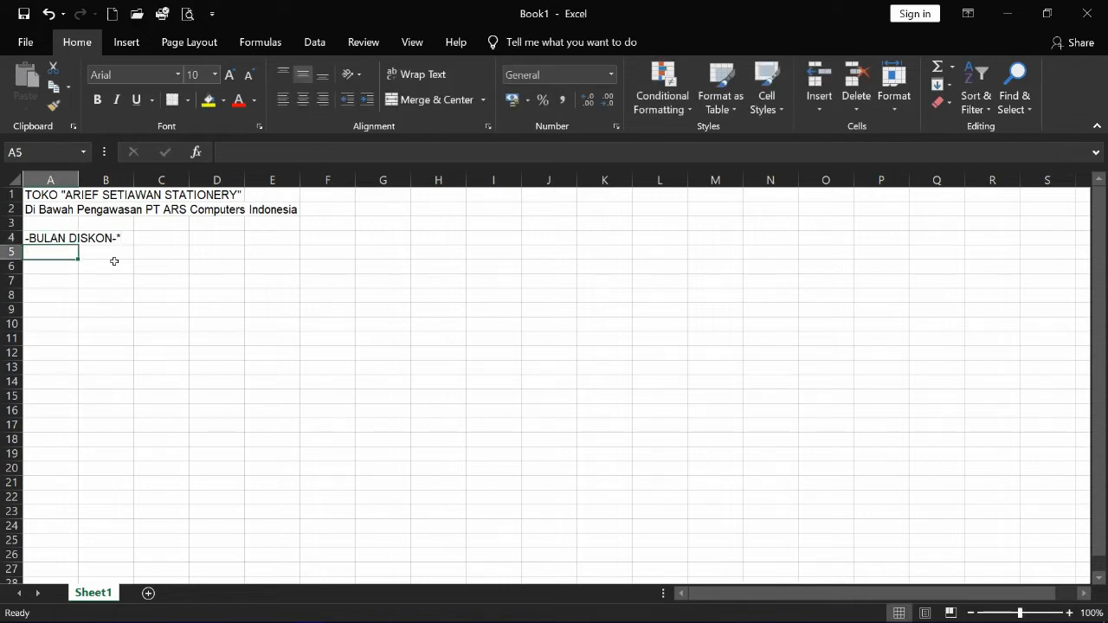
key(Down)
key(Up)
key(Up)
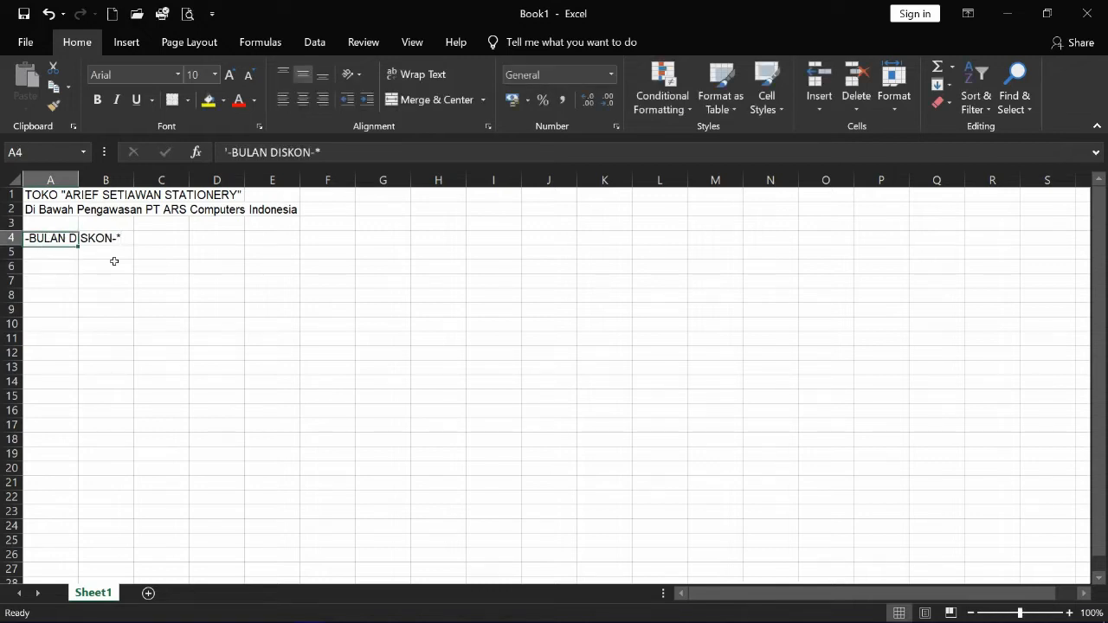
key(Down)
key(Up)
key(Down)
key(Down)
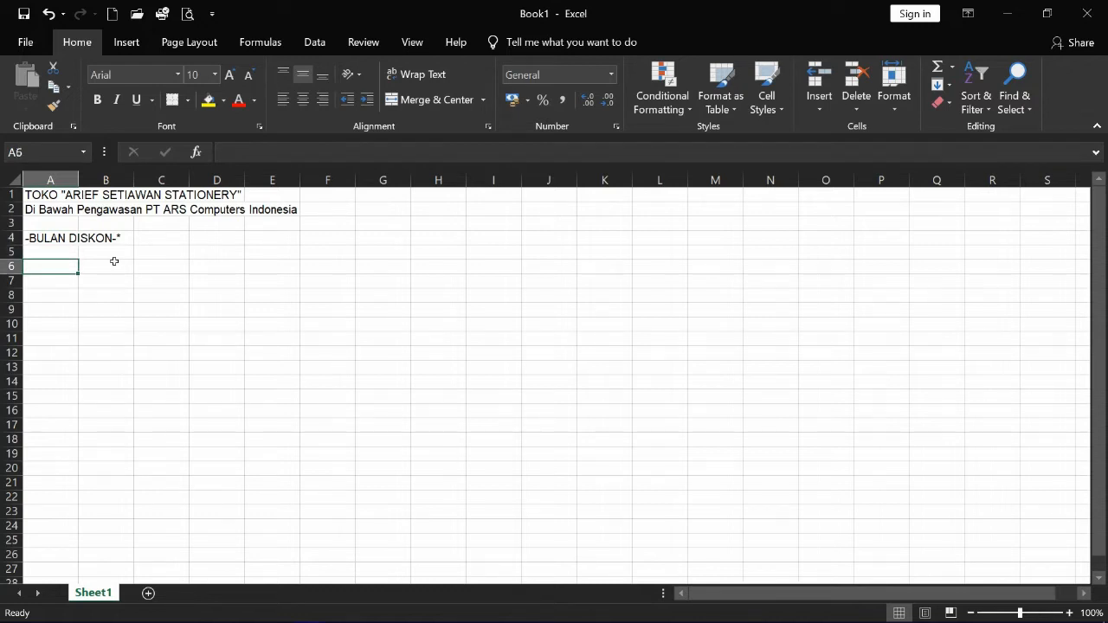
- Type the note about extra discounts above Rp. 50.000 per barang into A6
text(*)
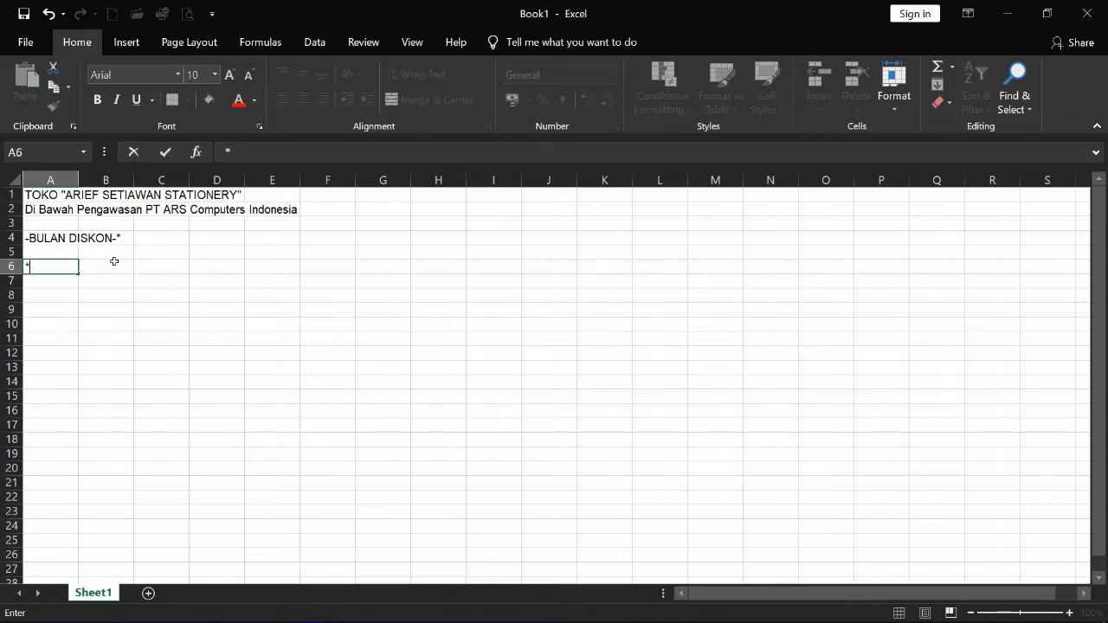
text(Diskon)
text(tam)
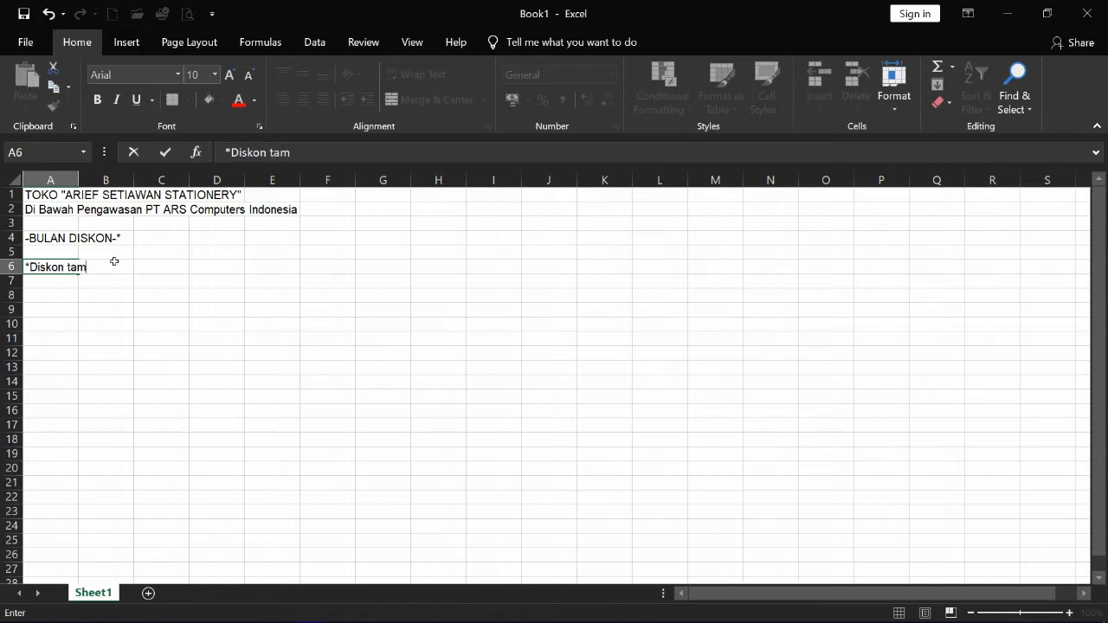
text(bahan setiap)
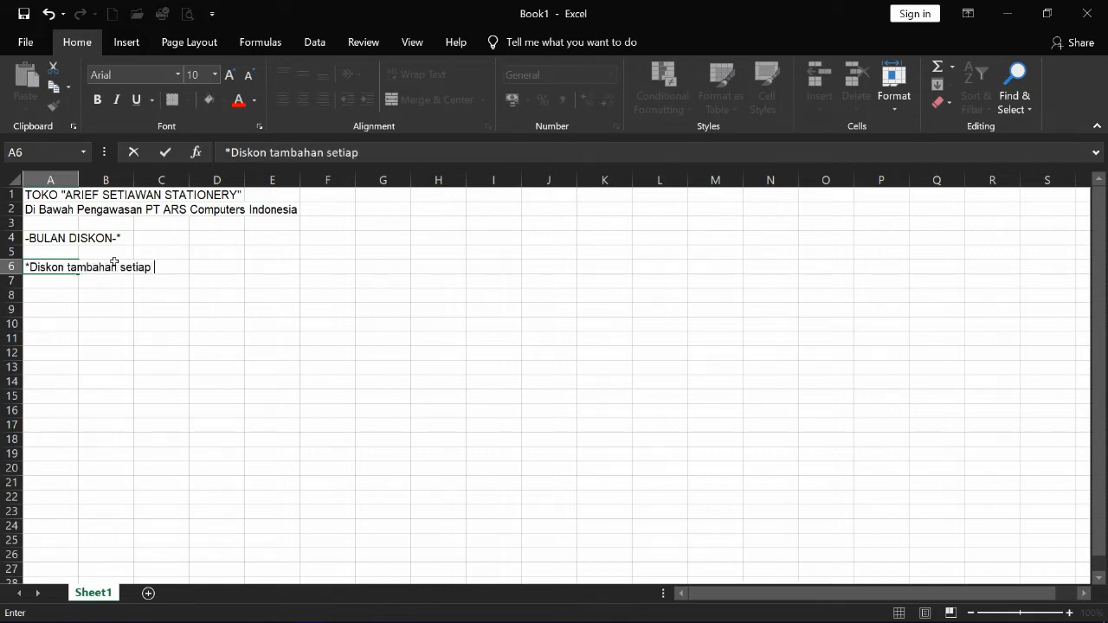
text( pembelian di atas Rp. 50.000)
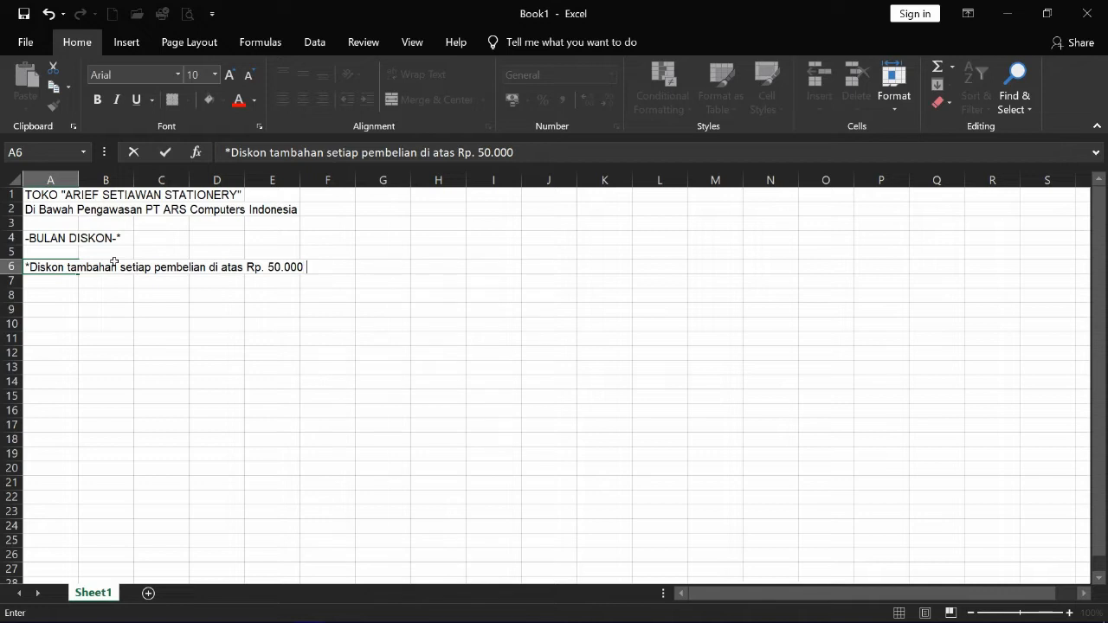
text(per barang )
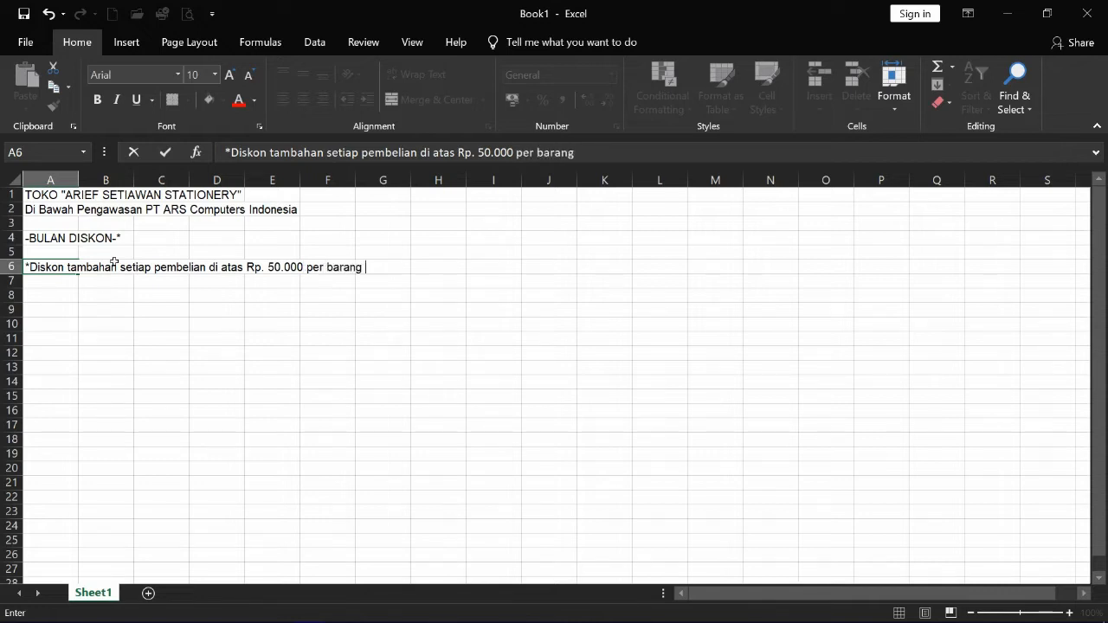
text(tidak berlaku kelipatannya)
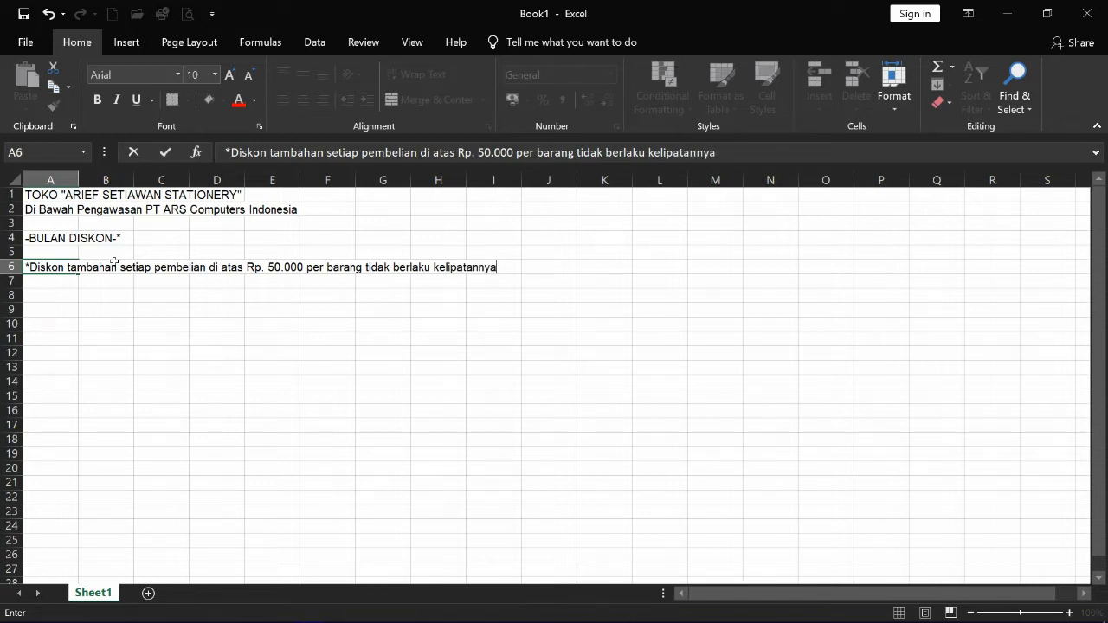
key(Return)
key(Return)
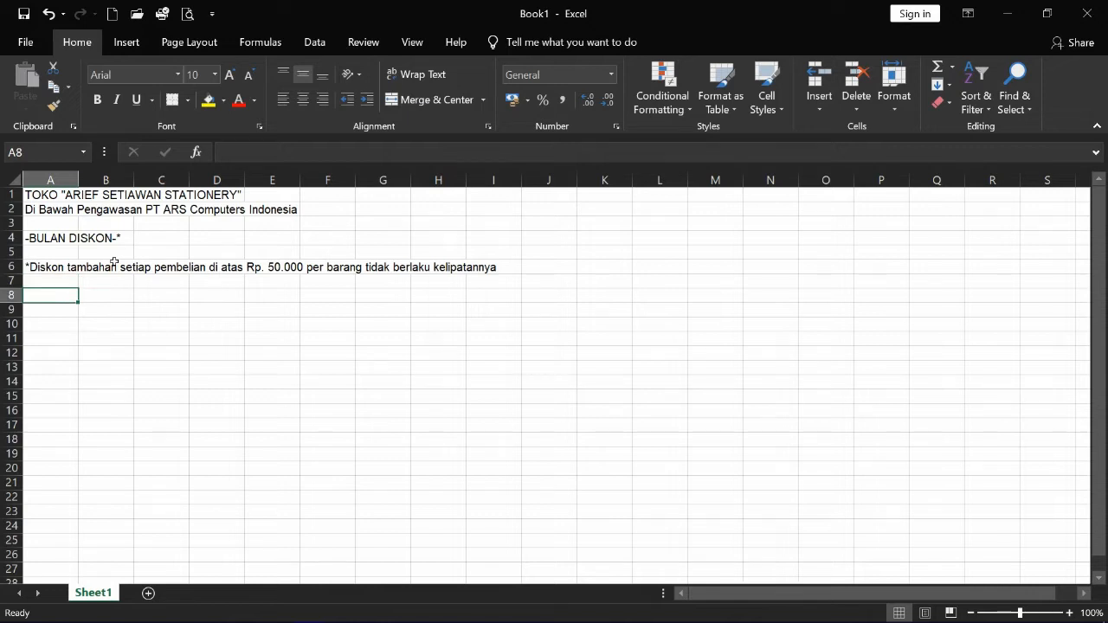
- Enter headers Kode Barang, Jenis Barang, Nama Barang and Harga in A8 to D8
text(Kode)
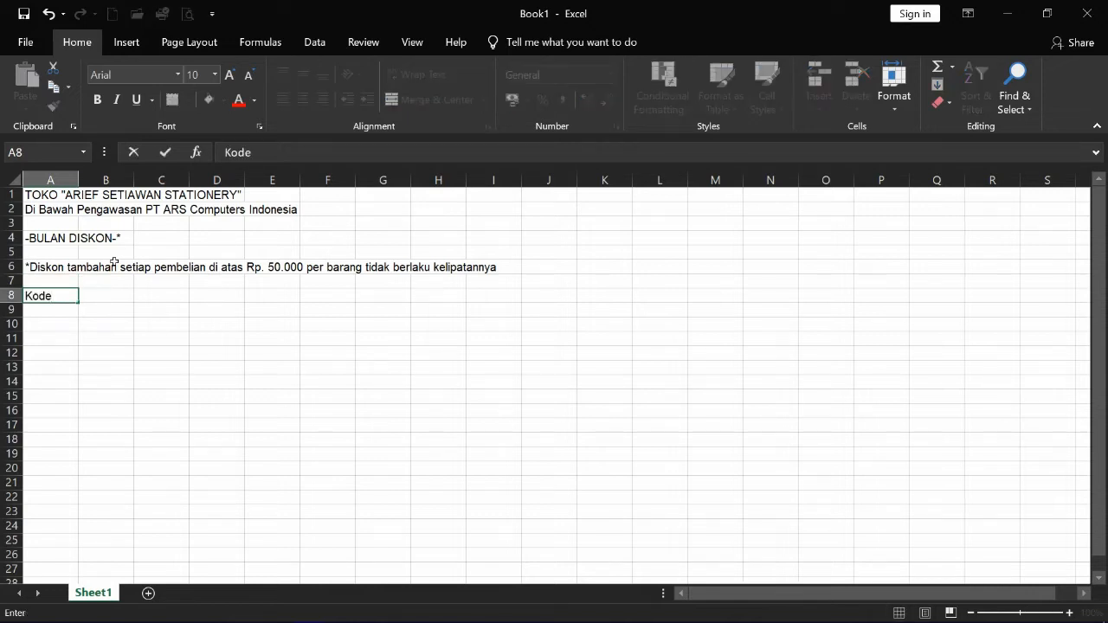
text( Barang)
key(Tab)
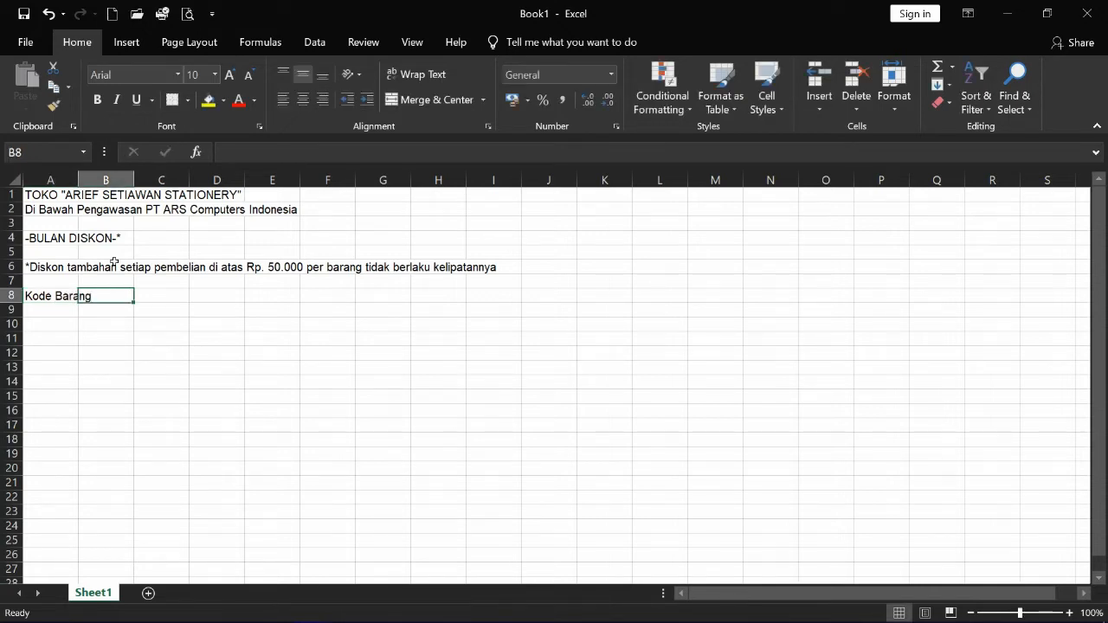
text(Jenis Barang)
key(Tab)
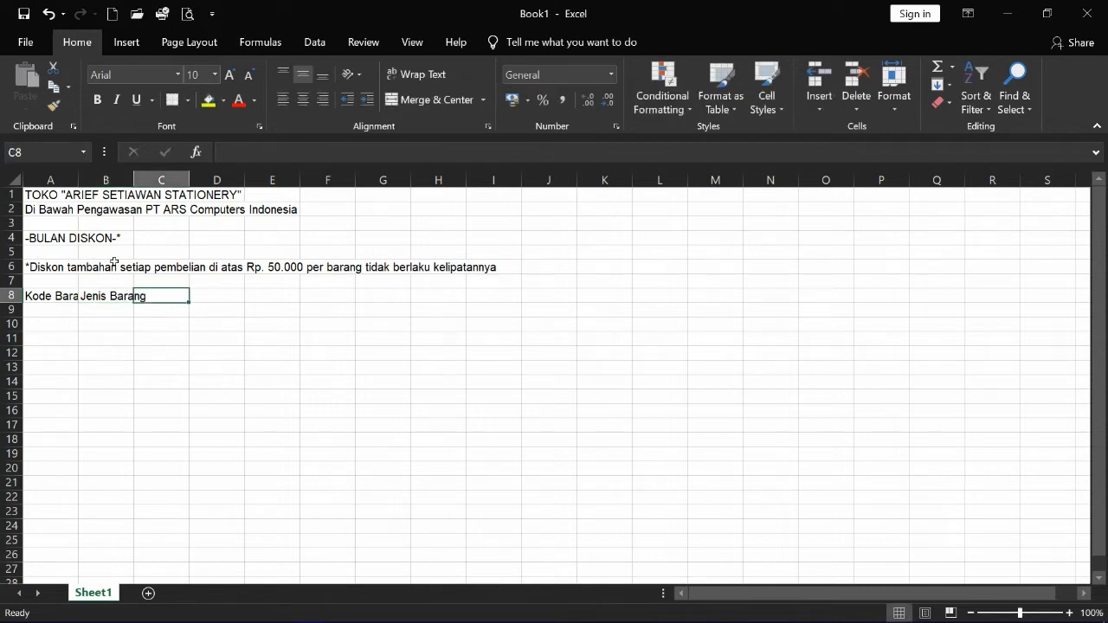
text(Nama Barang)
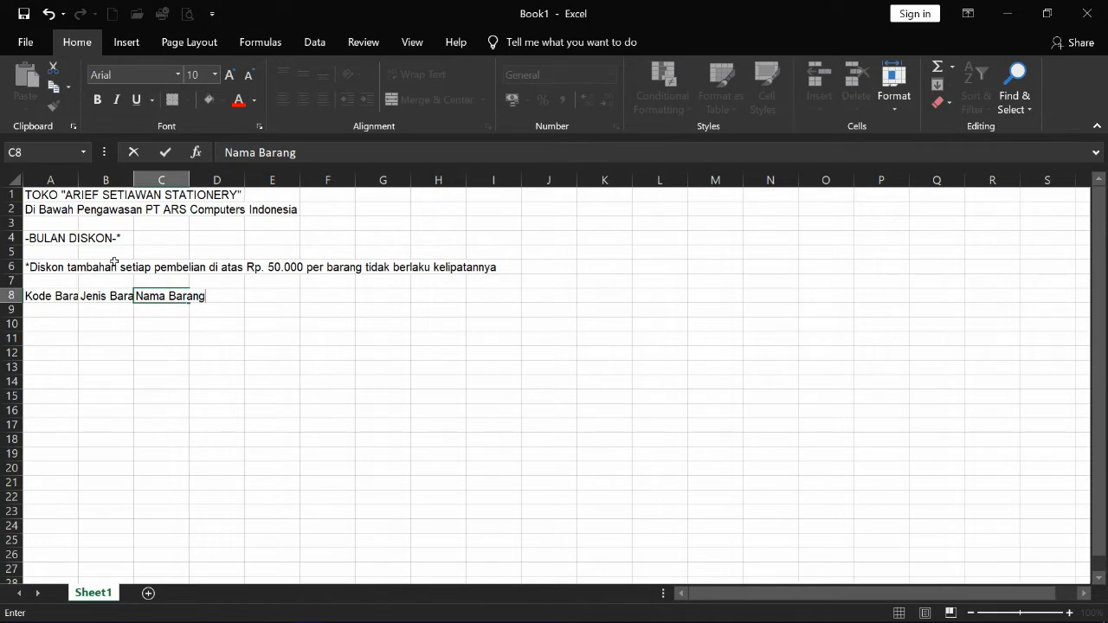
key(Tab)
text(Harga)
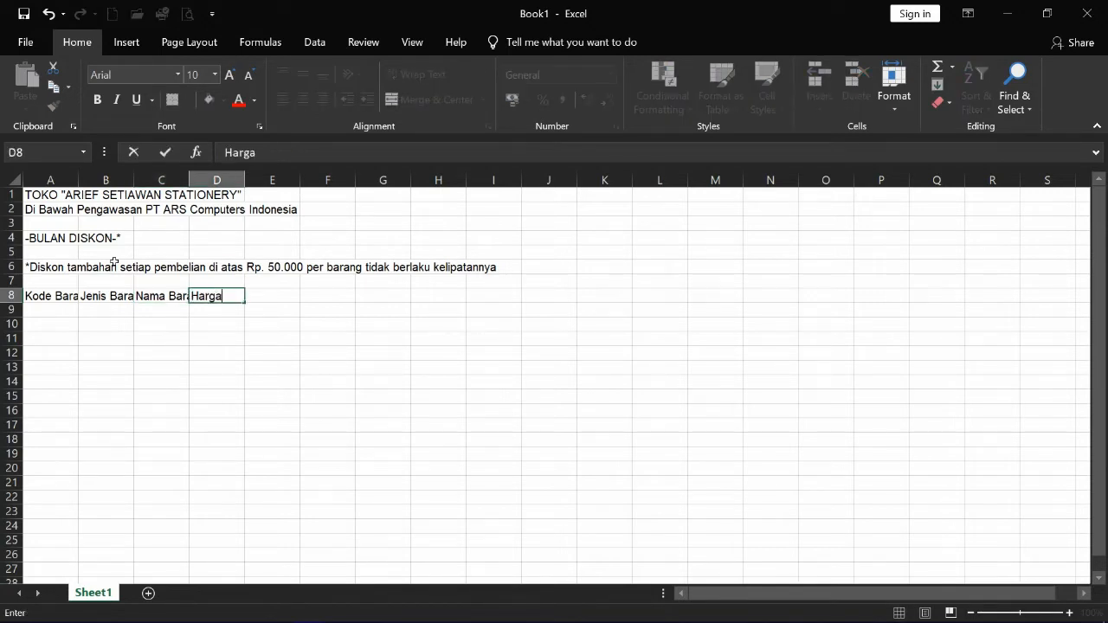
key(Tab)
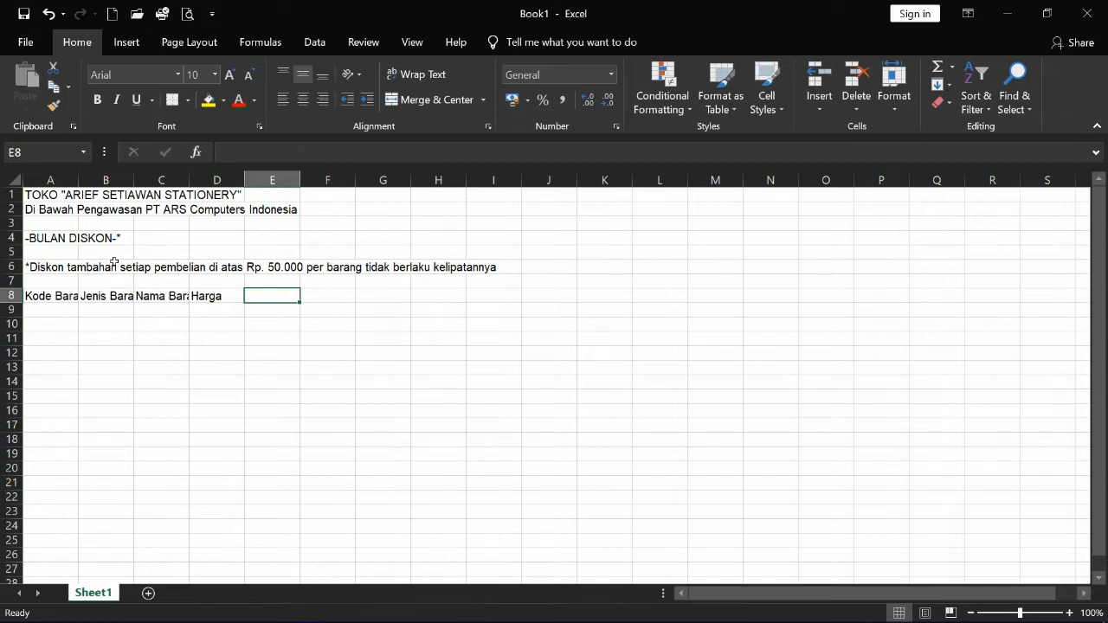
- Enter headers Banyak Pembelian, Jumlah, Diskon and Total Harga in E8 to H8
text(Banyak )
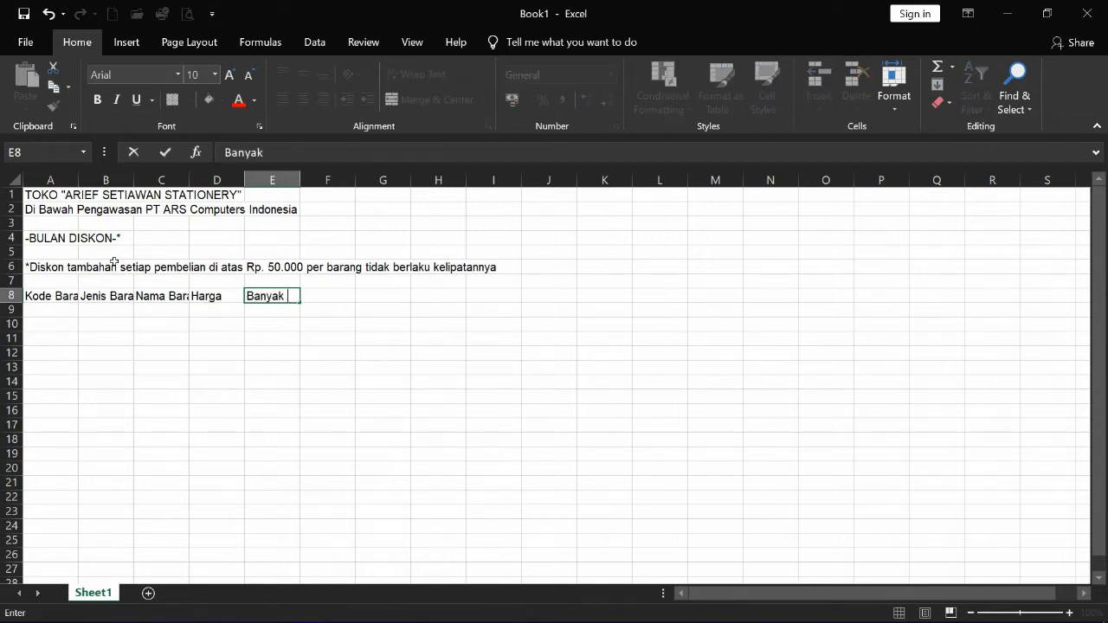
text(Pembelian)
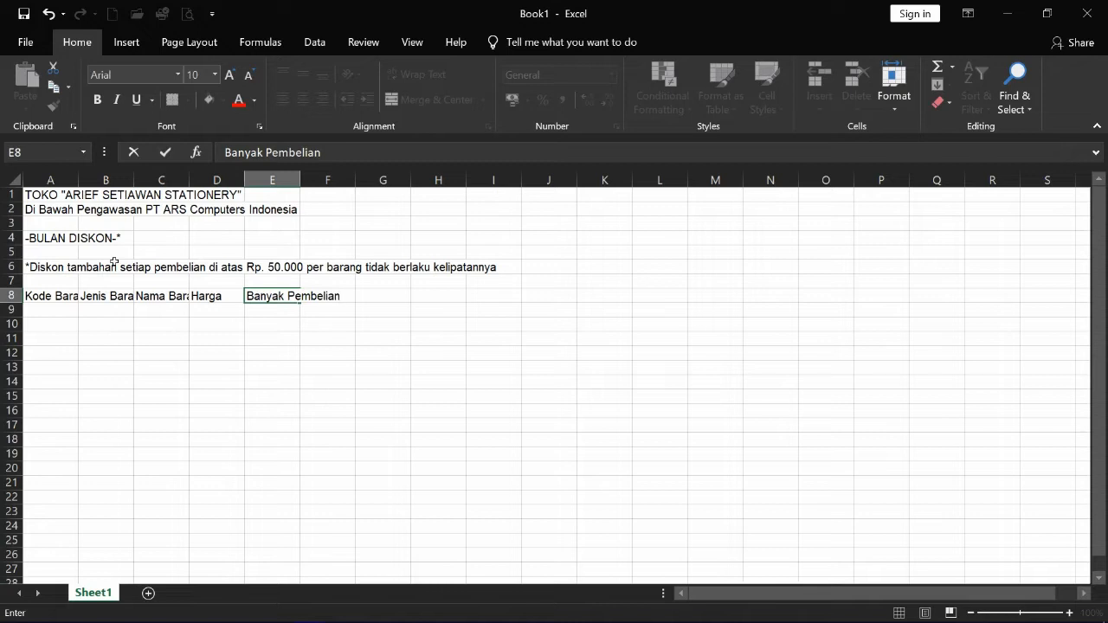
key(Tab)
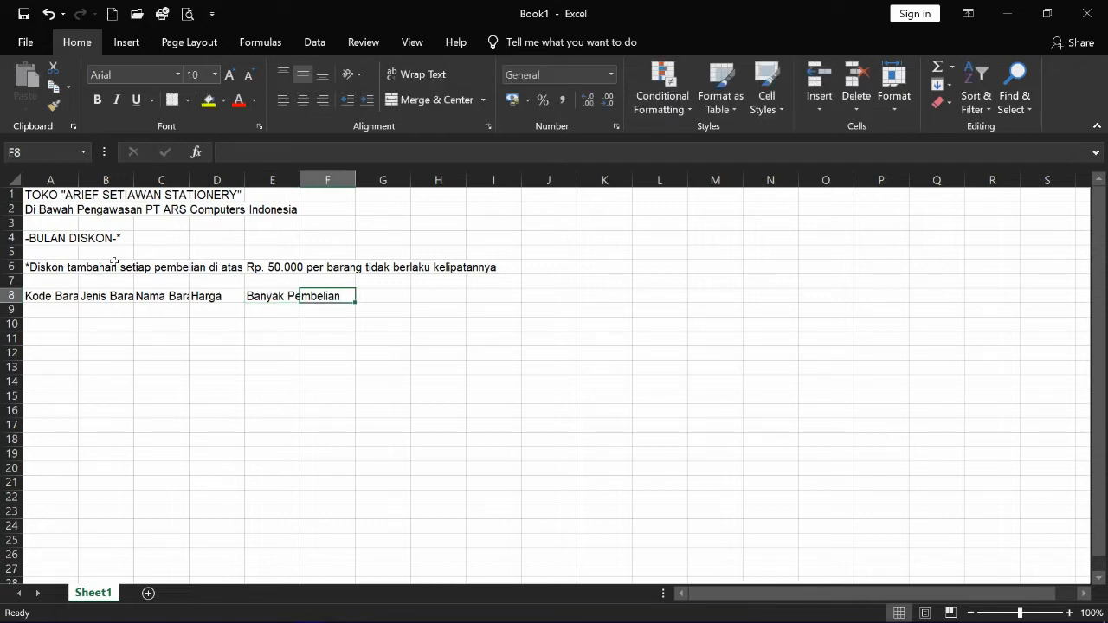
text(Jumlah)
key(Tab)
text(Diskon)
key(Tab)
text(Total Harga)
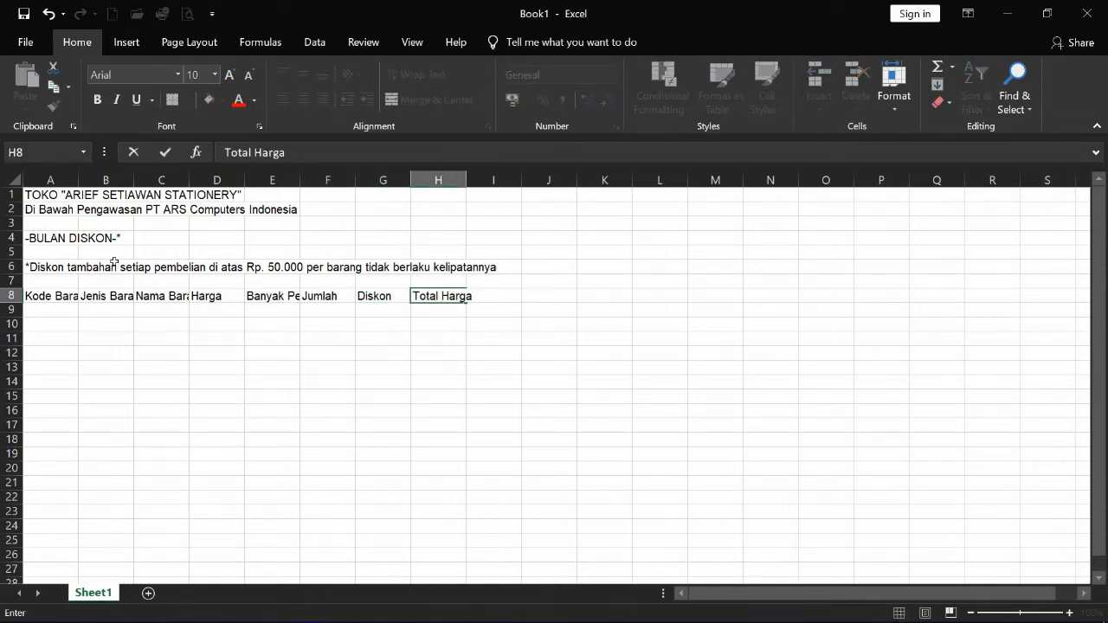
key(Return)
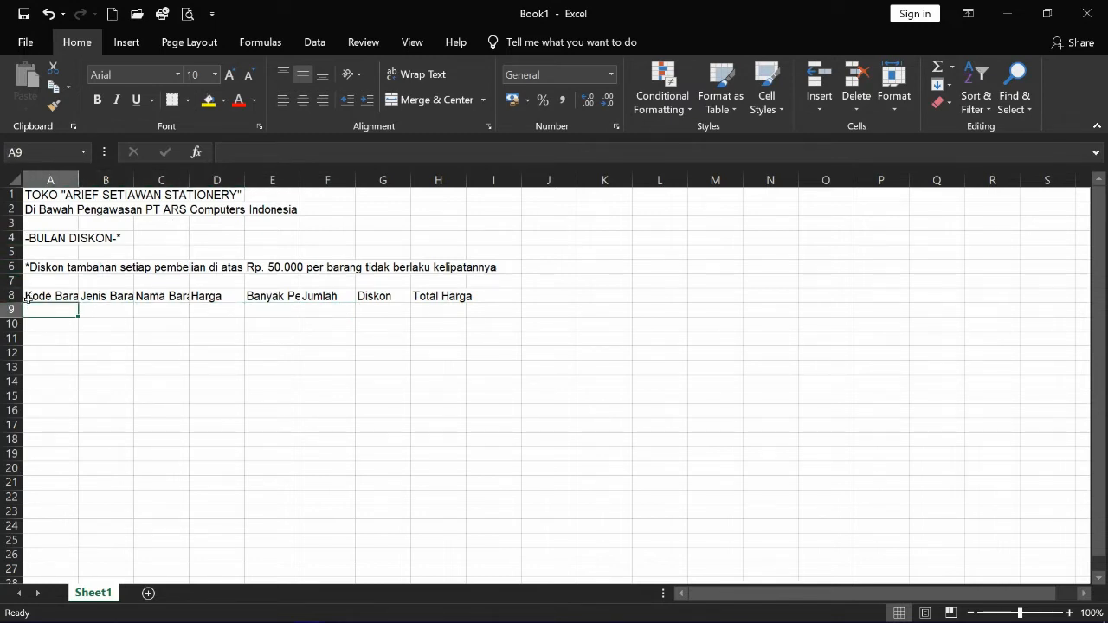
- Merge, center and wrap Kode Barang over A8:A9 and Jenis Barang over B8:B9
drag(28, 297, 34, 312)
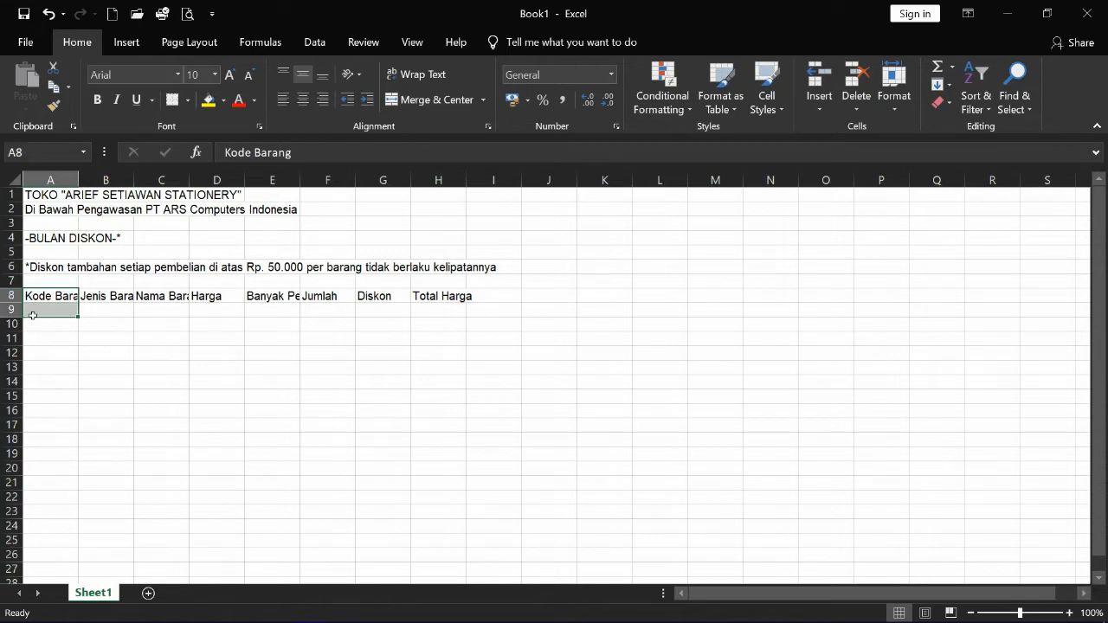
click(414, 102)
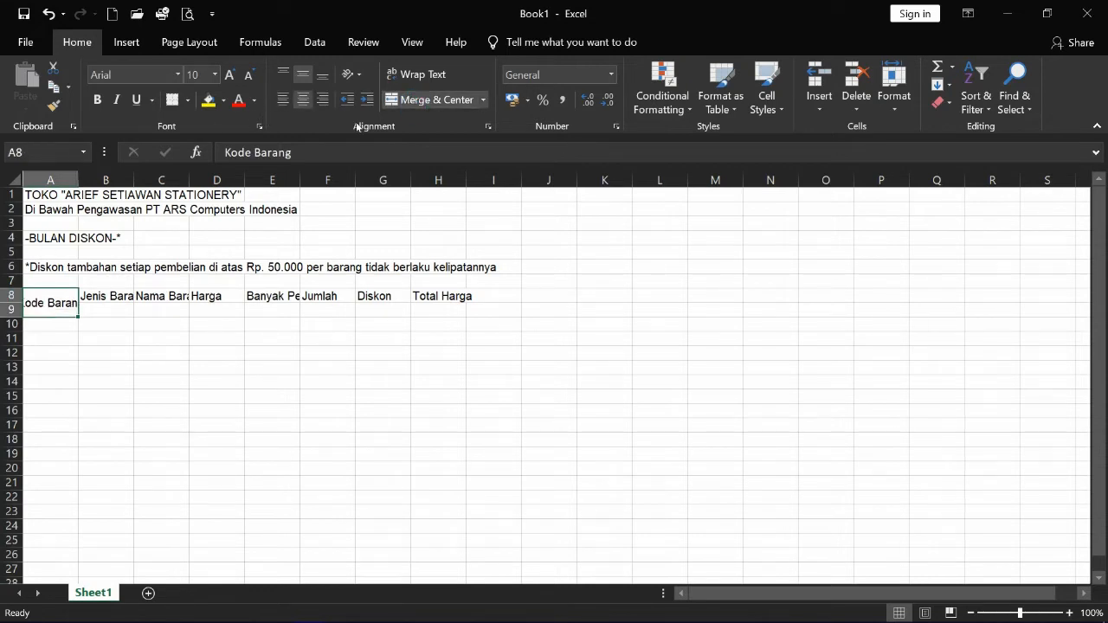
click(424, 75)
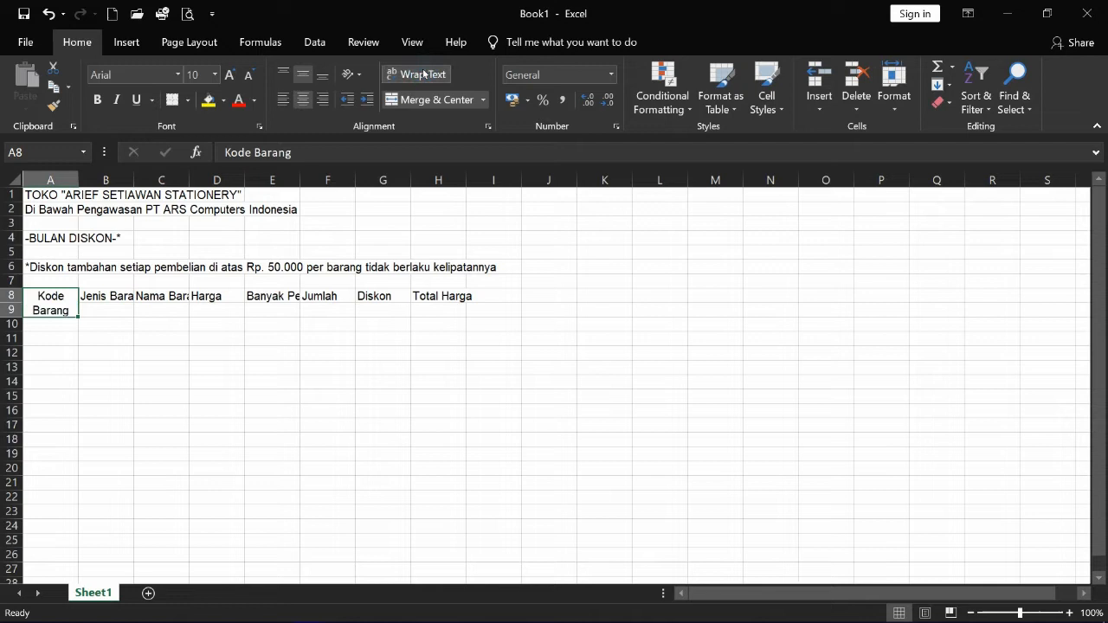
drag(117, 295, 110, 310)
click(412, 101)
click(419, 75)
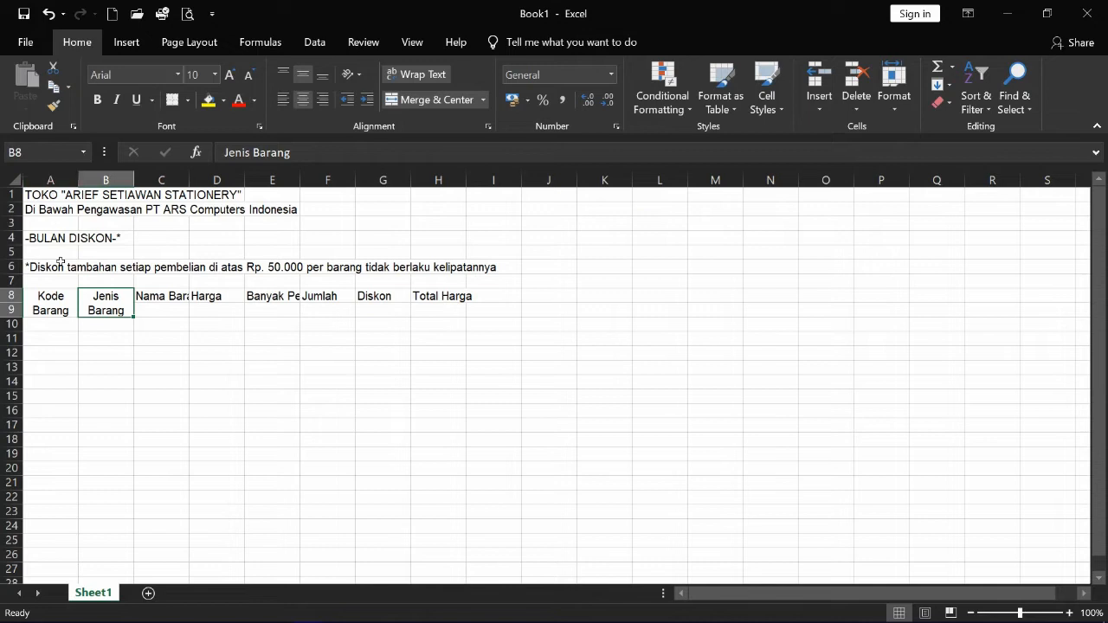
click(50, 179)
- Set column A width to 10 and column B width to 12
right_click(52, 178)
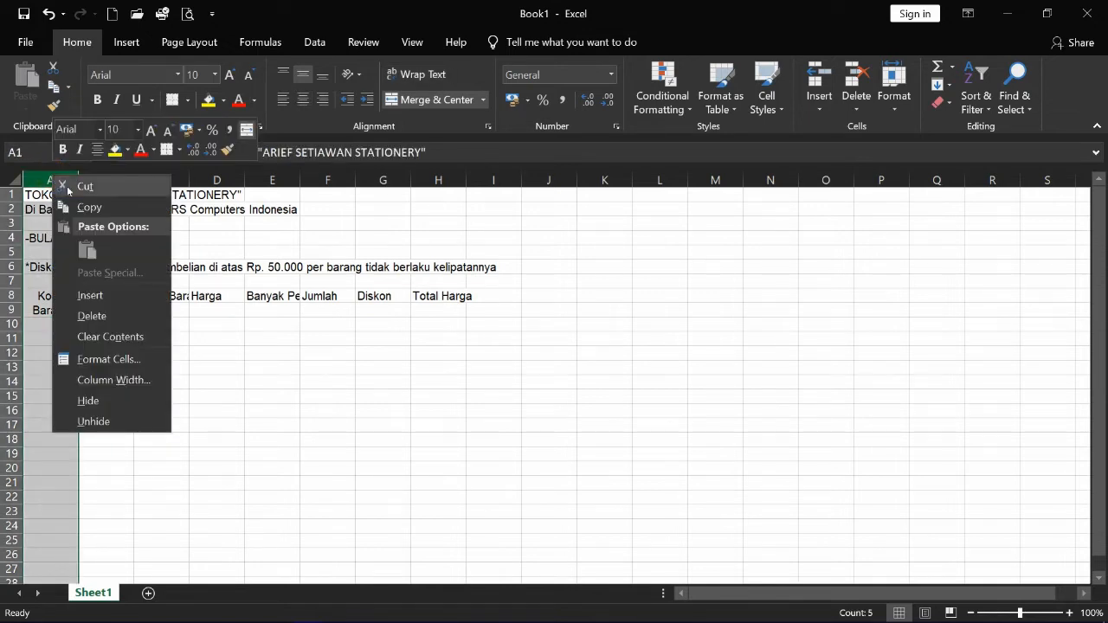
click(113, 380)
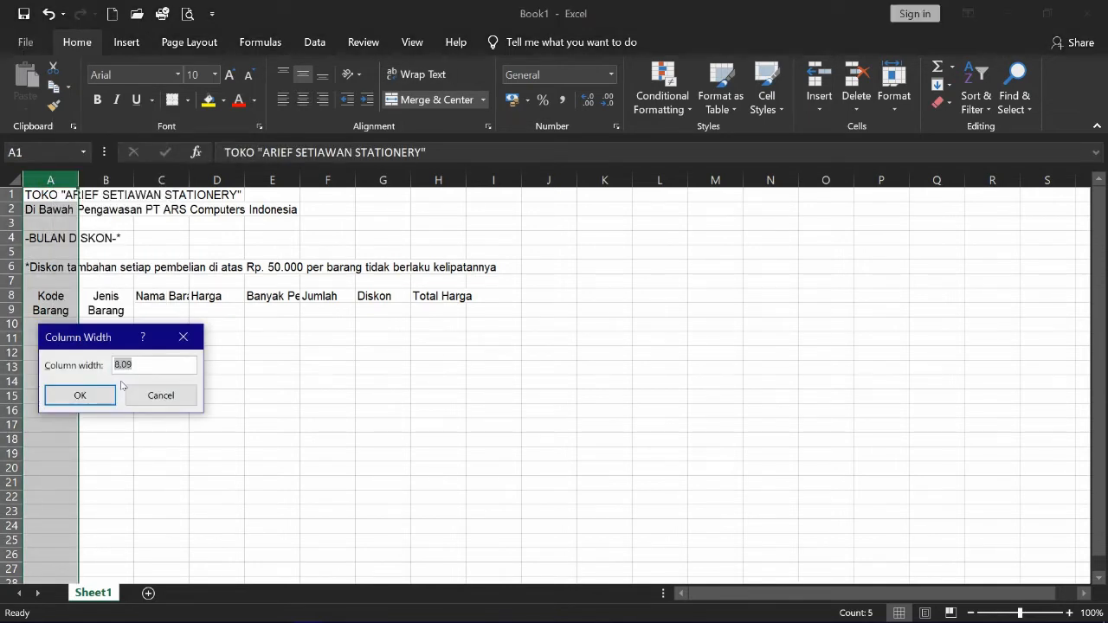
text(10)
key(Return)
click(122, 385)
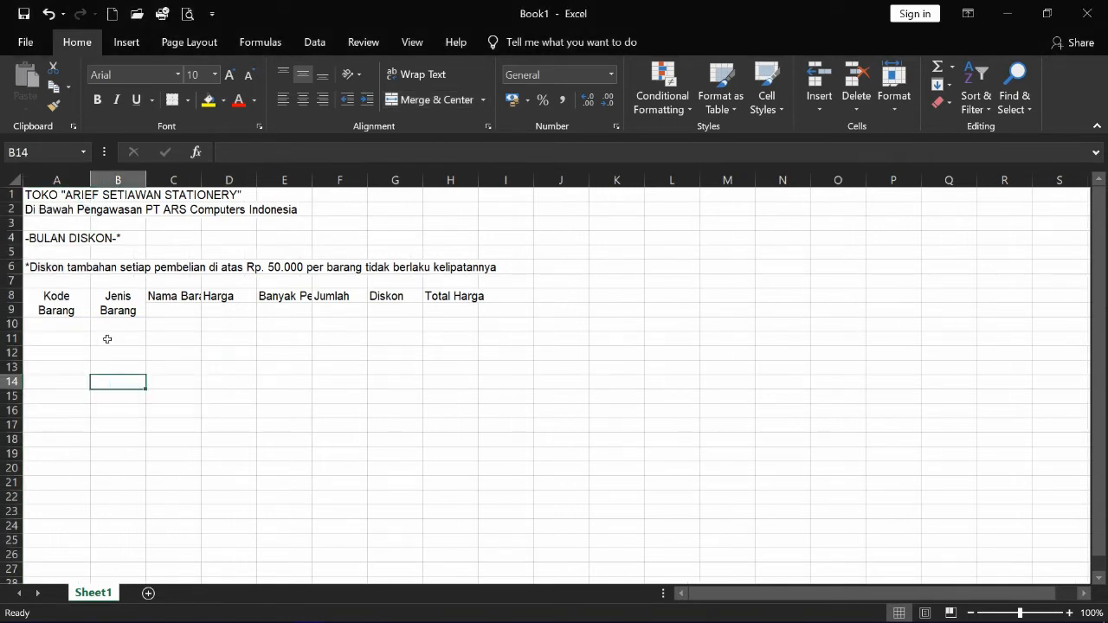
right_click(116, 180)
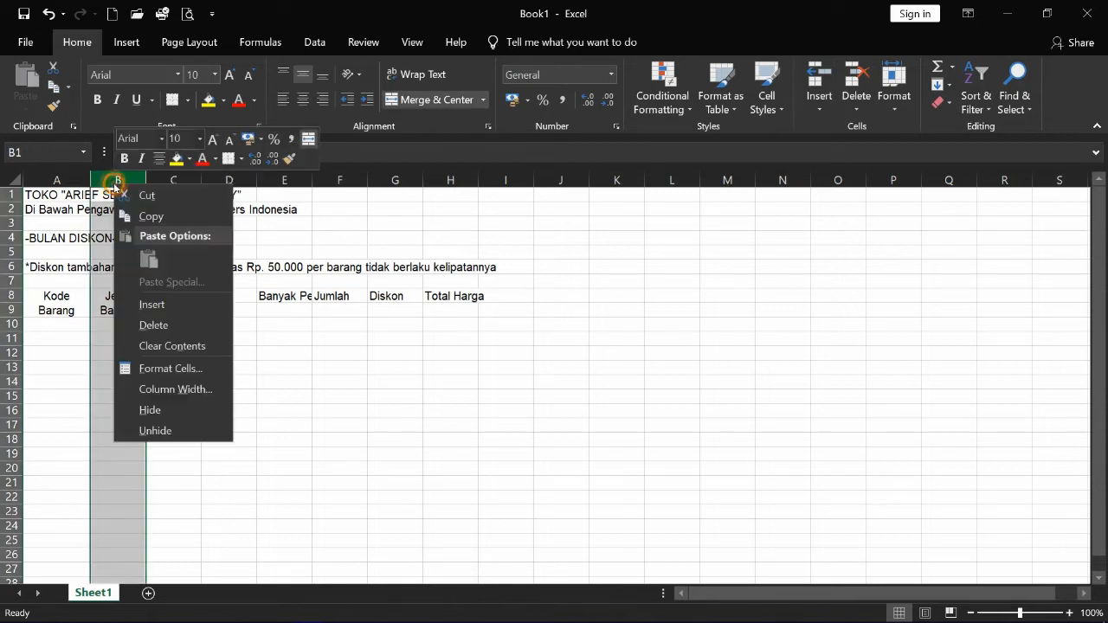
click(190, 396)
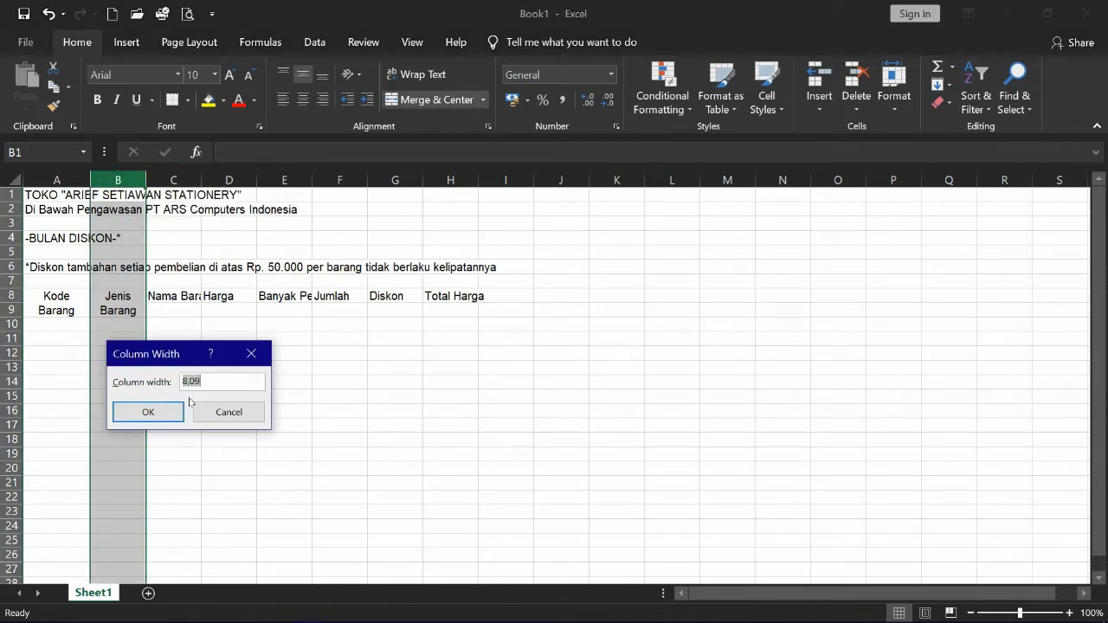
text(12)
key(Return)
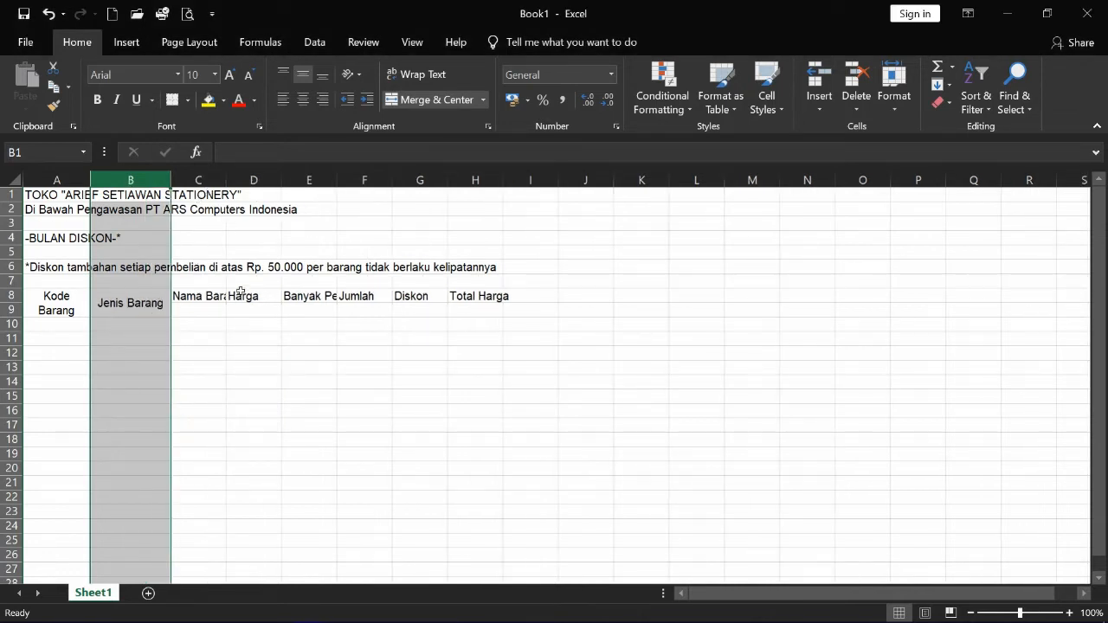
- Widen column C to 20 so Nama Barang fits
click(192, 303)
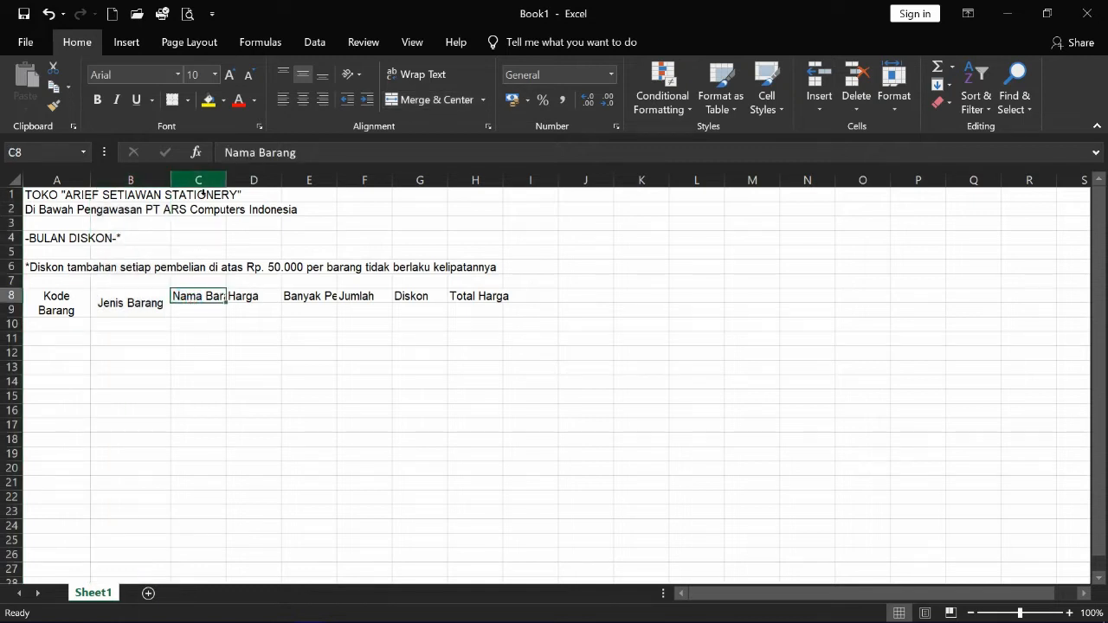
right_click(196, 183)
click(256, 389)
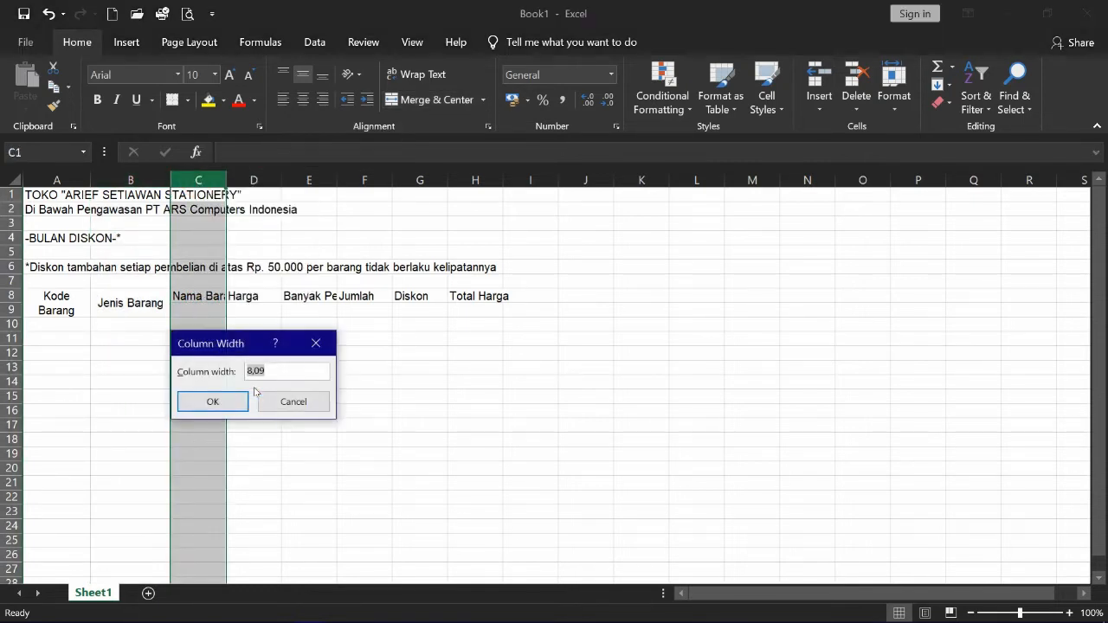
text(20)
key(Return)
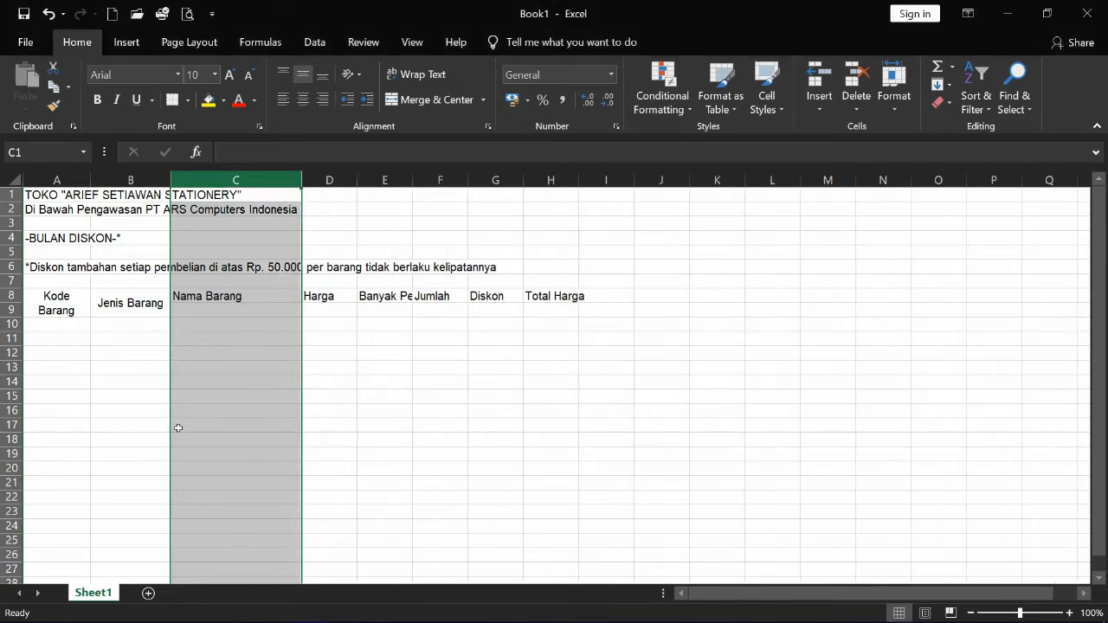
click(162, 426)
click(228, 313)
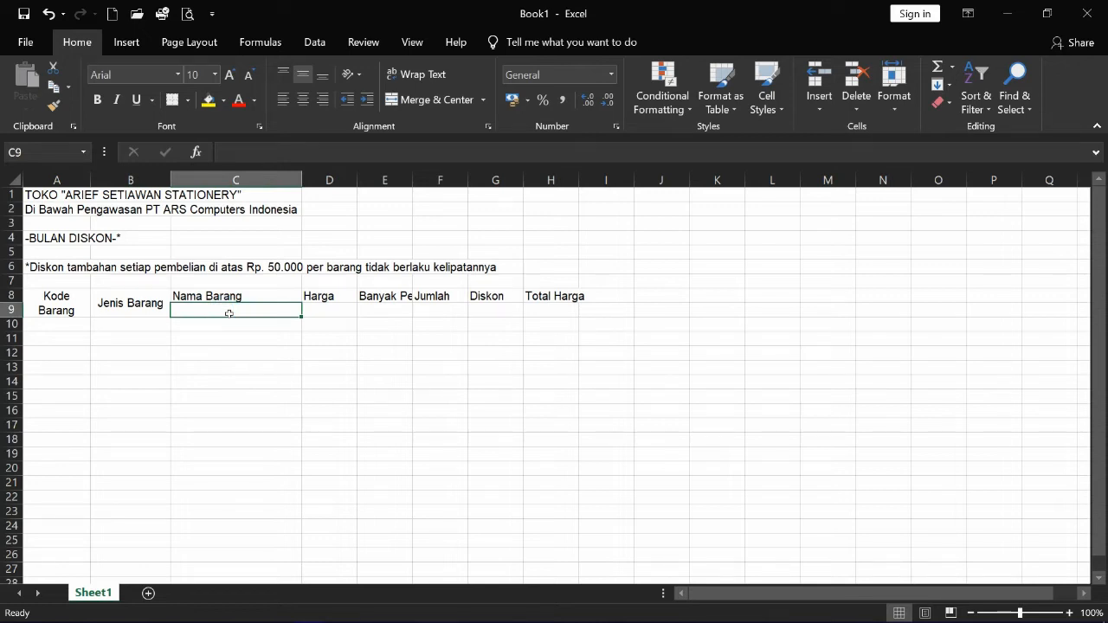
- Enter '(yang dapat diskon)' in C9 and center both it and the Nama Barang heading
text((ya)
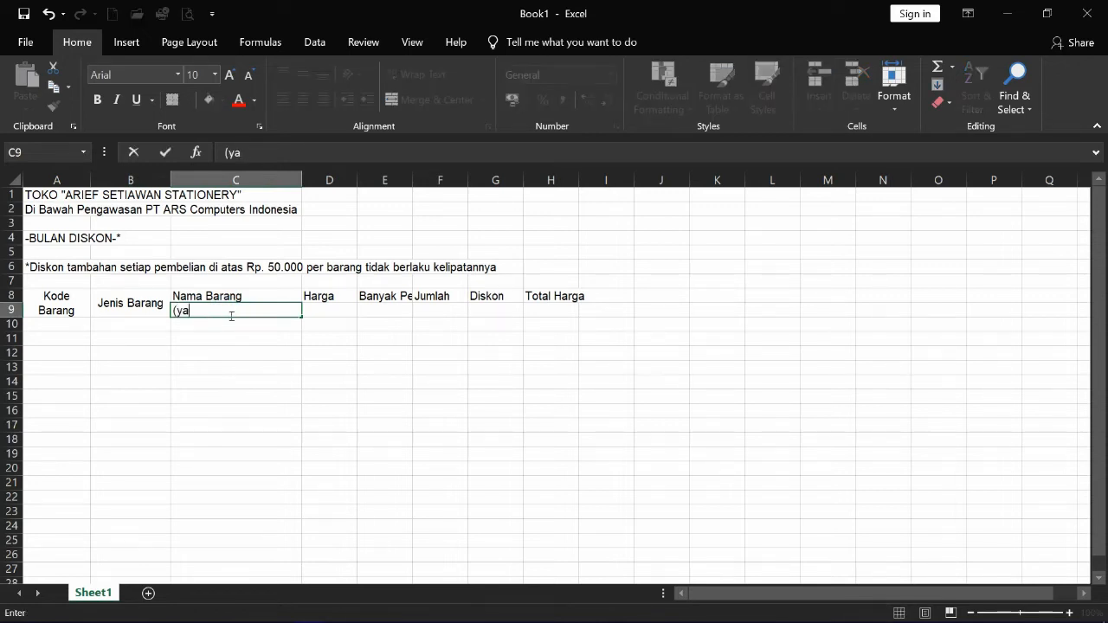
text(ng dapat diskon)
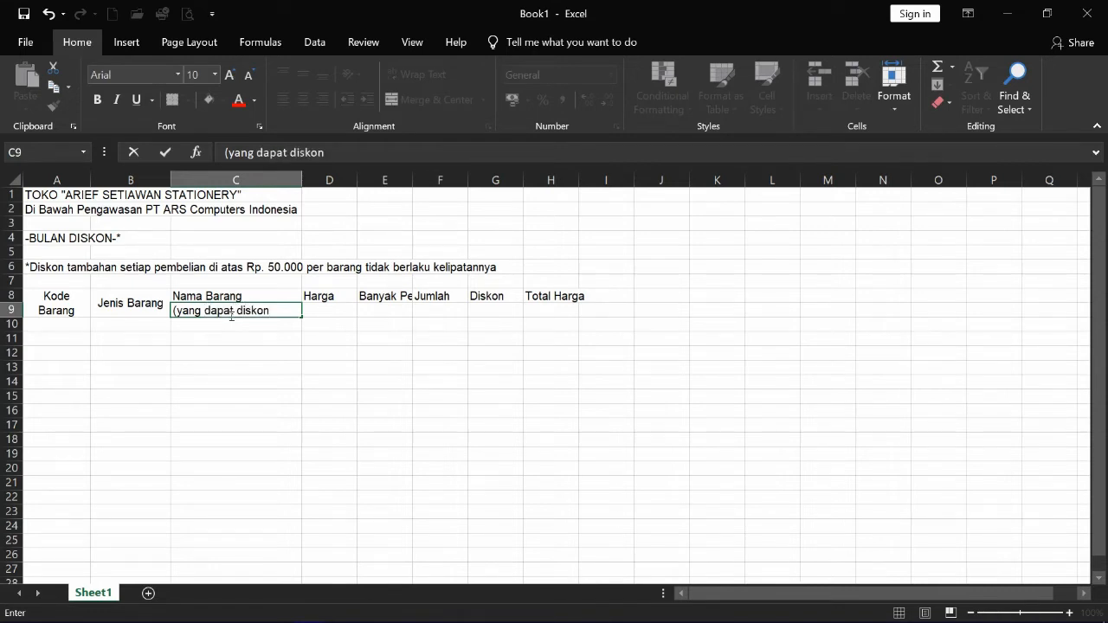
click(137, 390)
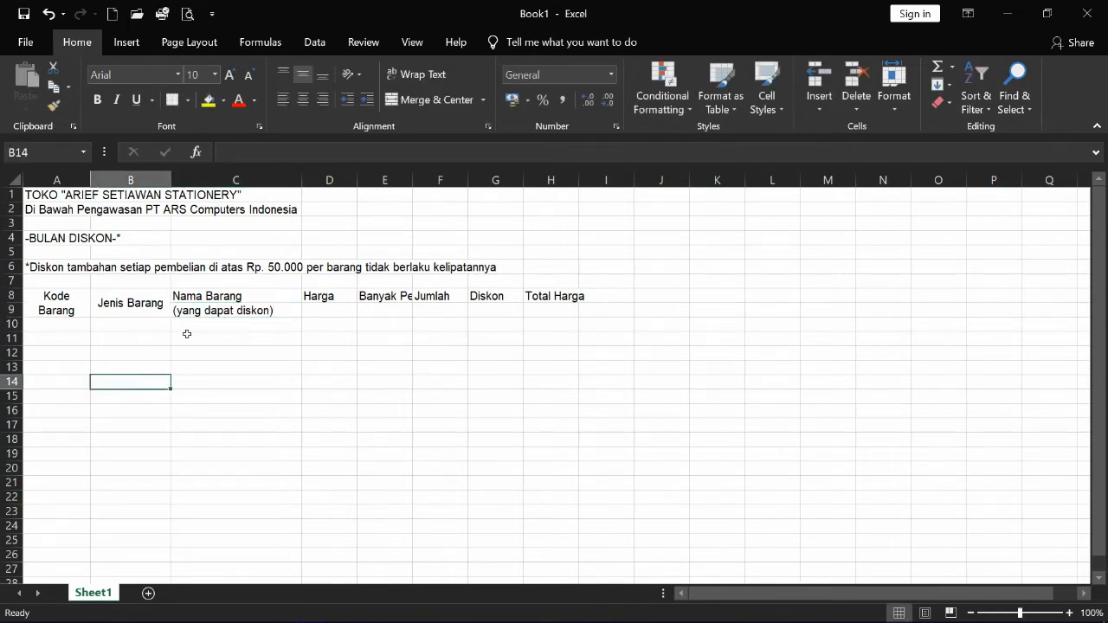
click(199, 299)
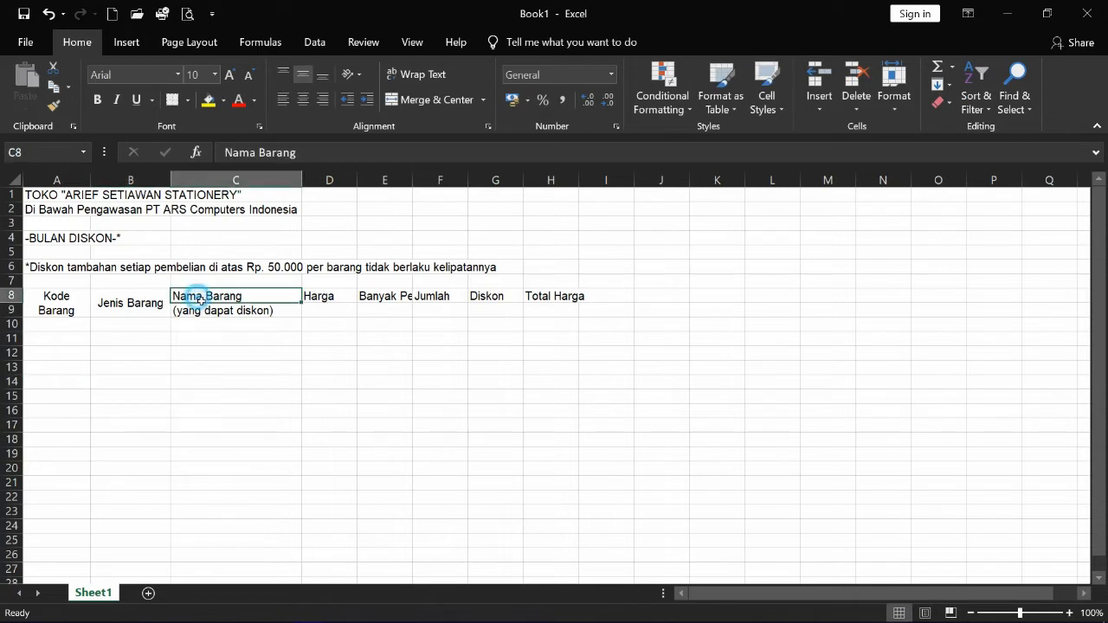
click(302, 105)
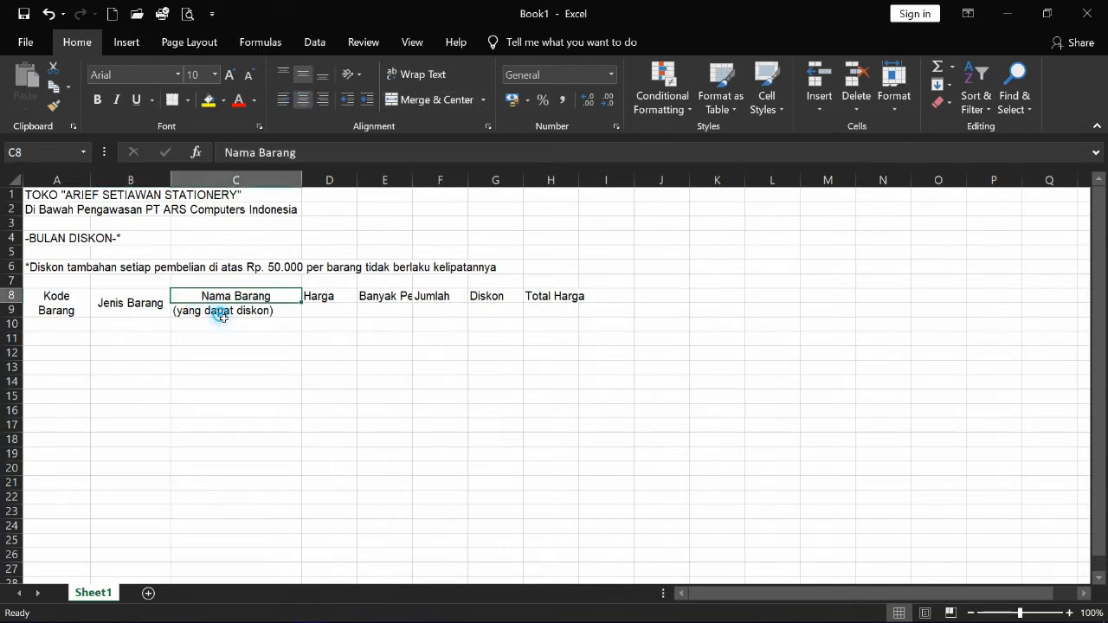
click(221, 315)
click(302, 100)
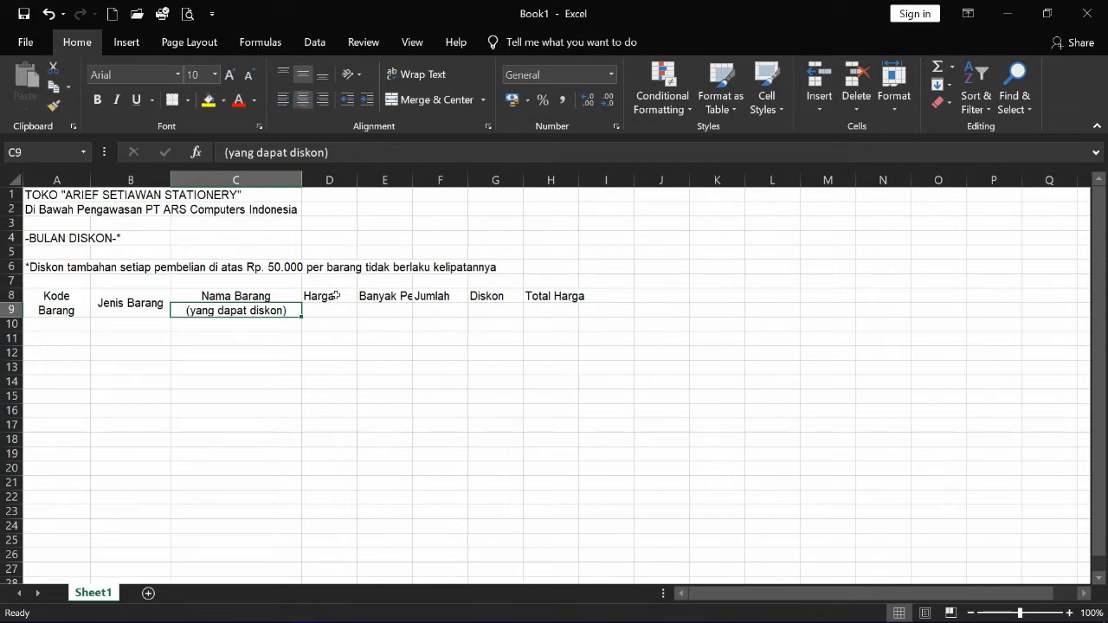
- Set the Harga column D to width 15 and Banyak Pembelian column E to 10
right_click(323, 181)
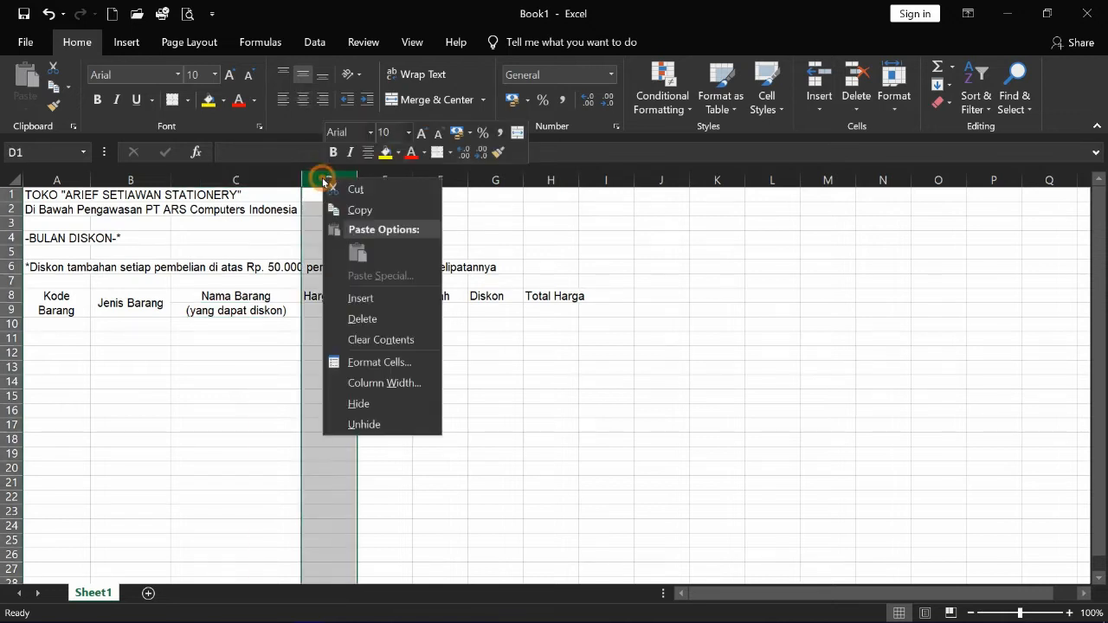
click(413, 384)
text(15)
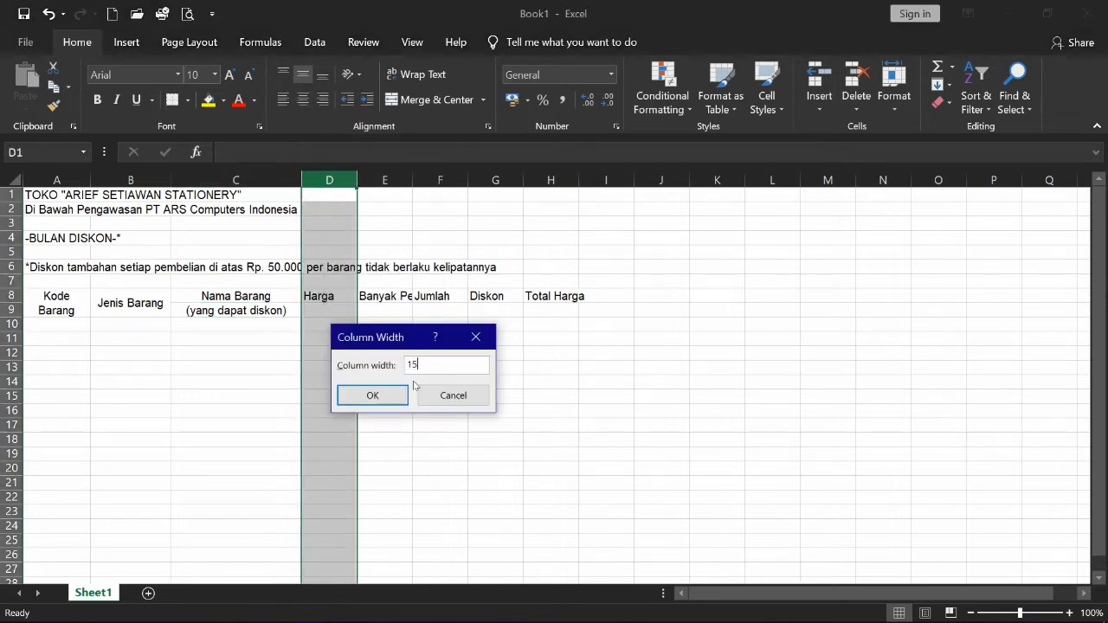
key(Return)
drag(359, 359, 388, 345)
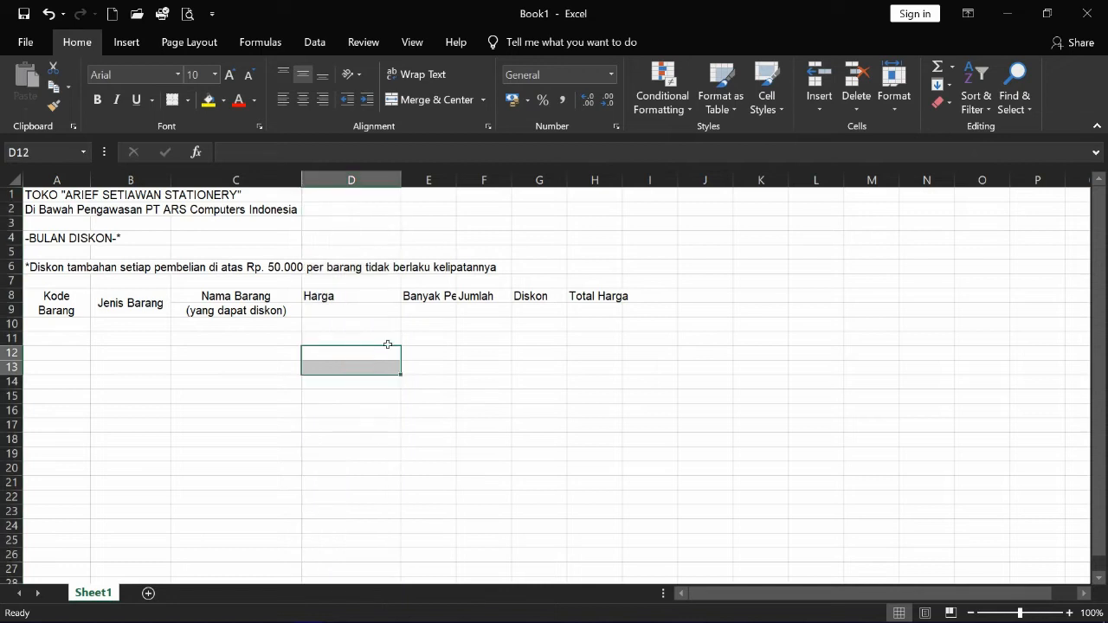
click(435, 179)
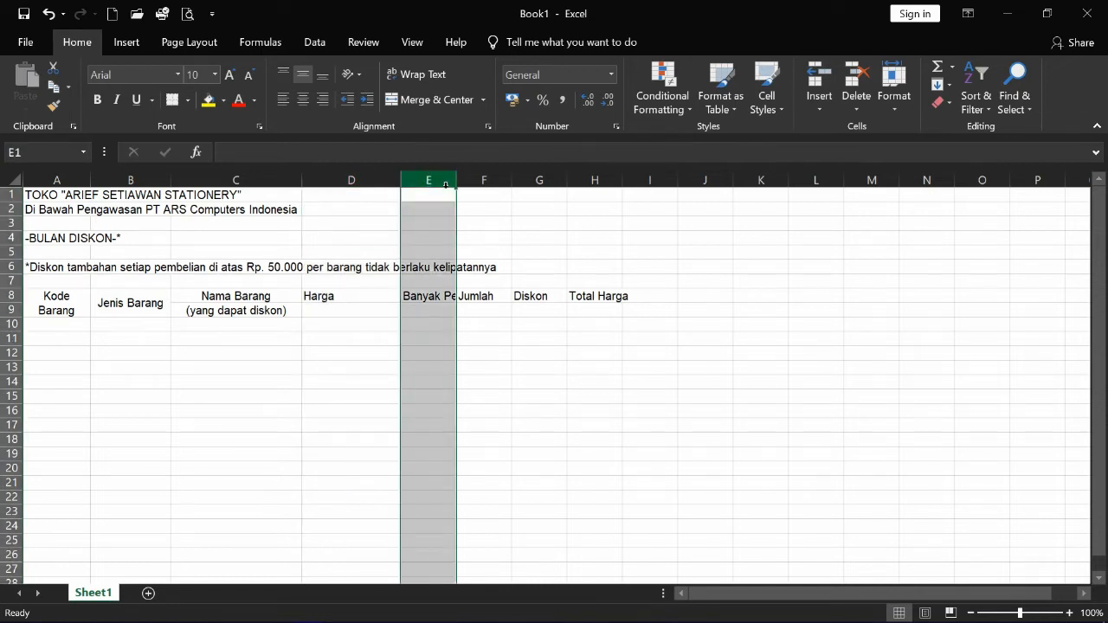
right_click(438, 179)
click(508, 381)
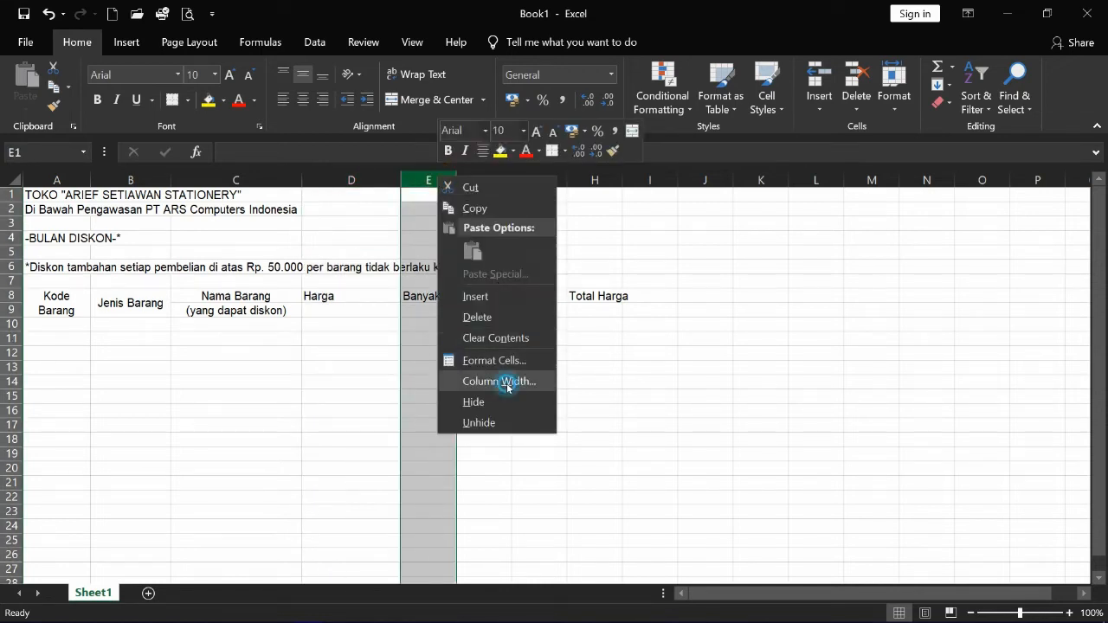
text(10)
key(Return)
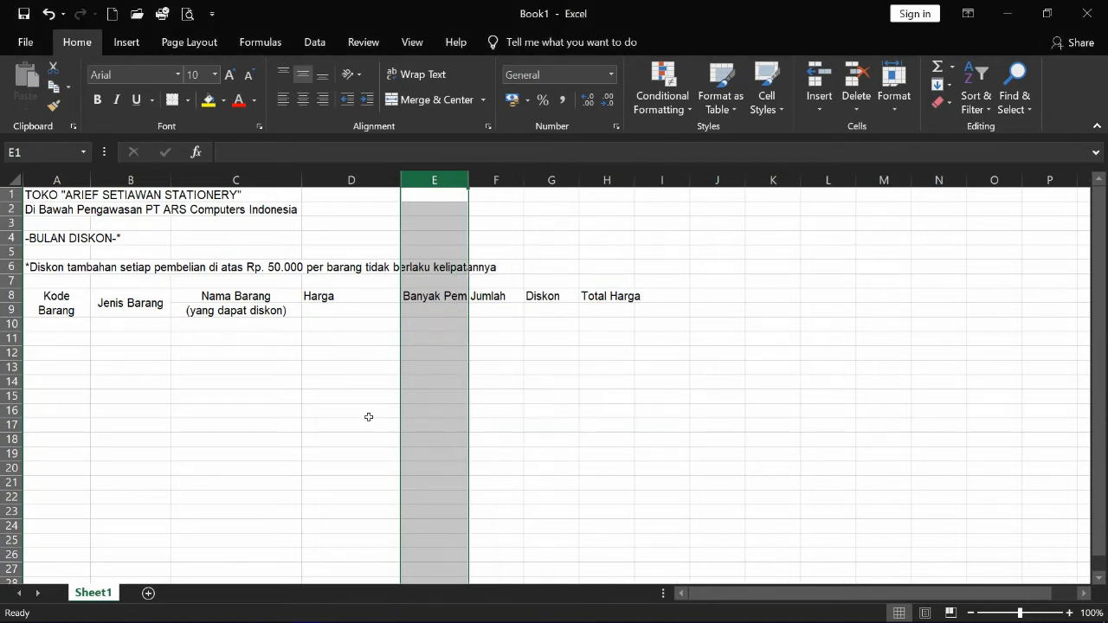
drag(369, 414, 362, 423)
- Set columns F through H (Jumlah, Diskon, Total Harga) to width 15
drag(514, 185, 615, 189)
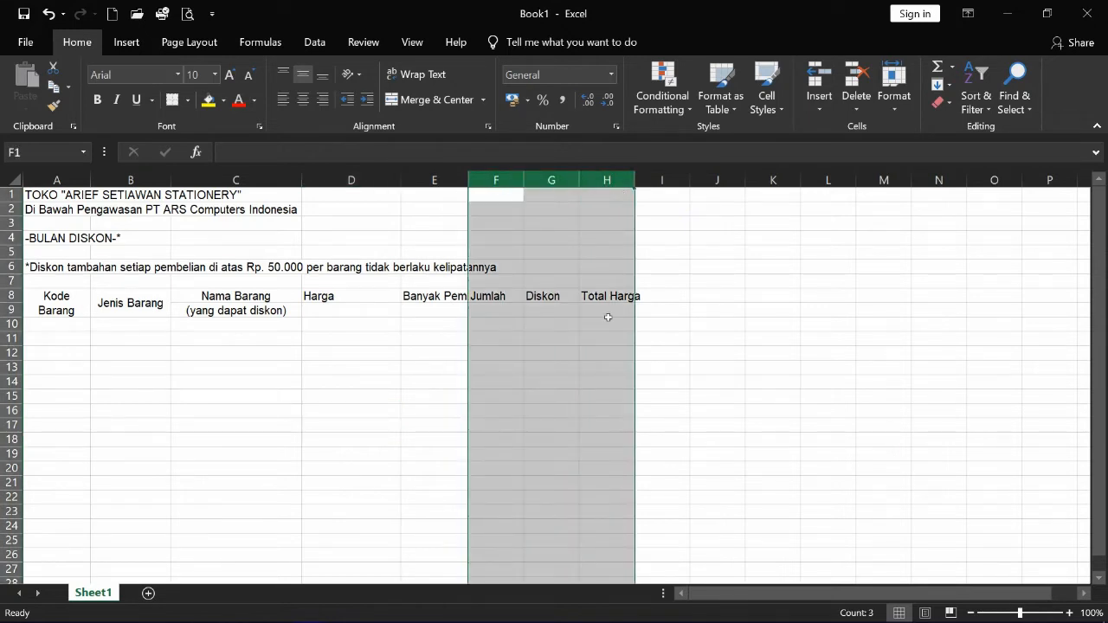
right_click(573, 193)
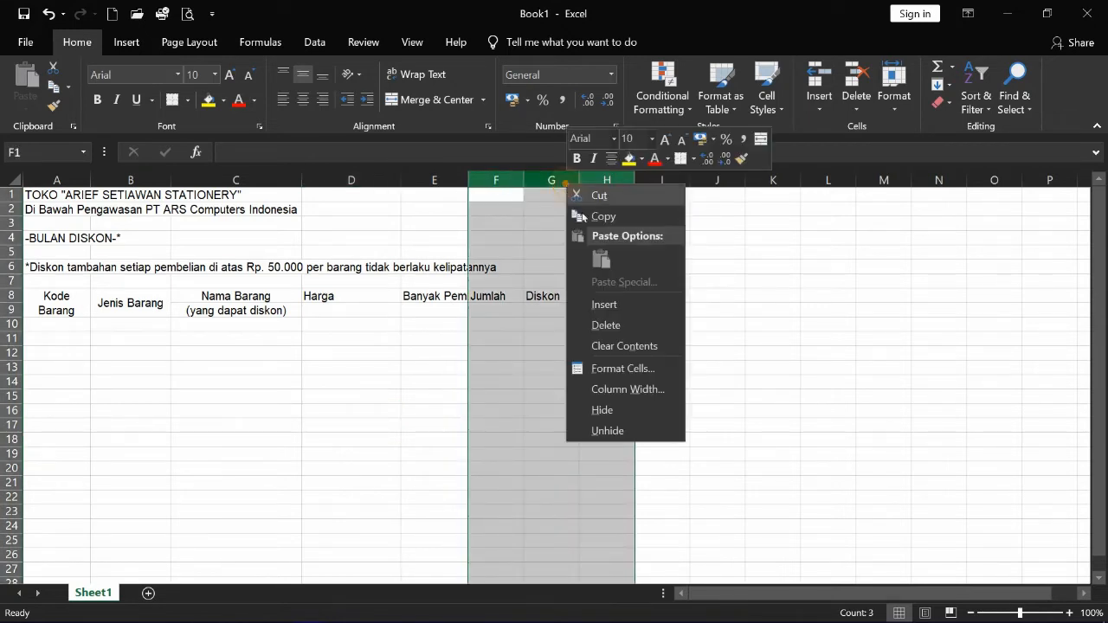
click(641, 388)
text(1)
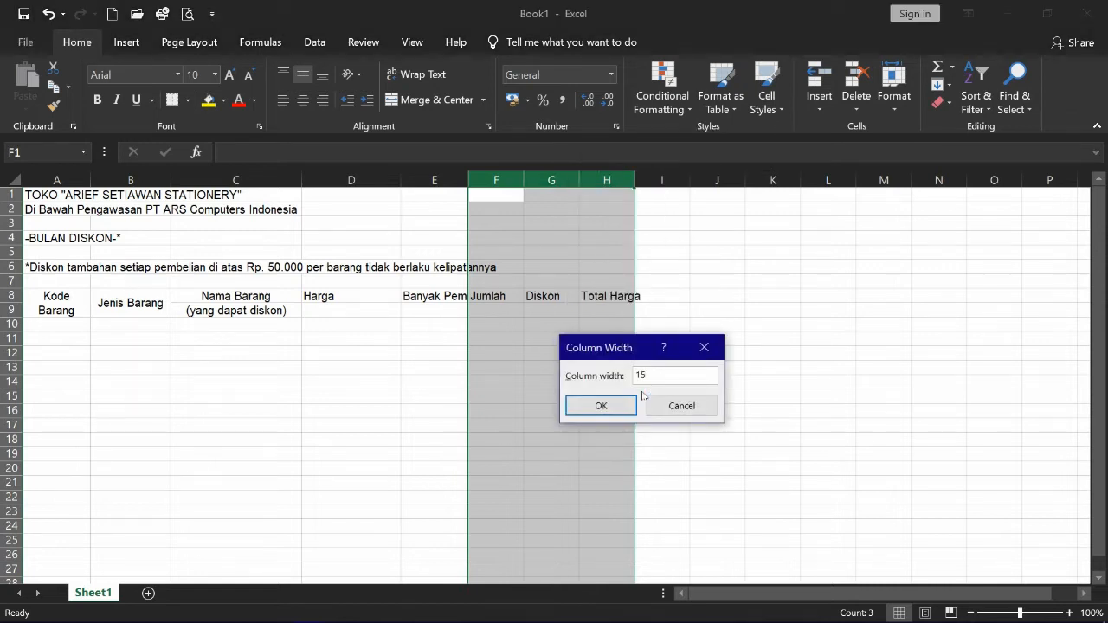
text(5)
key(Return)
- Merge and center Harga over D8:D9 and Banyak Pembelian over E8:E9, wrapping the latter
click(363, 439)
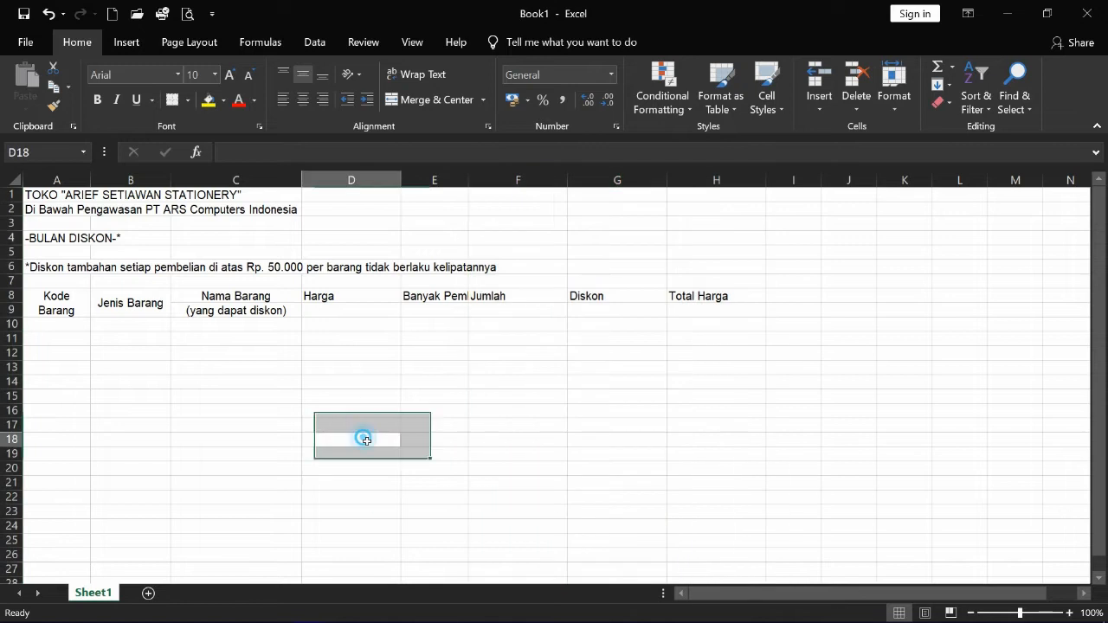
drag(349, 288, 346, 309)
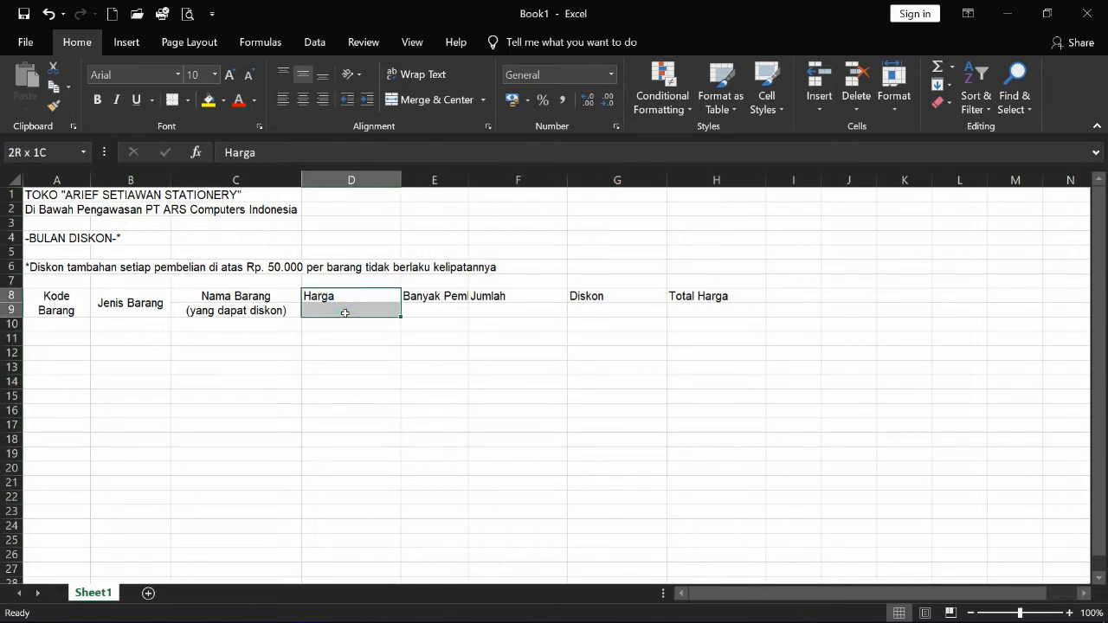
click(413, 107)
drag(459, 297, 443, 312)
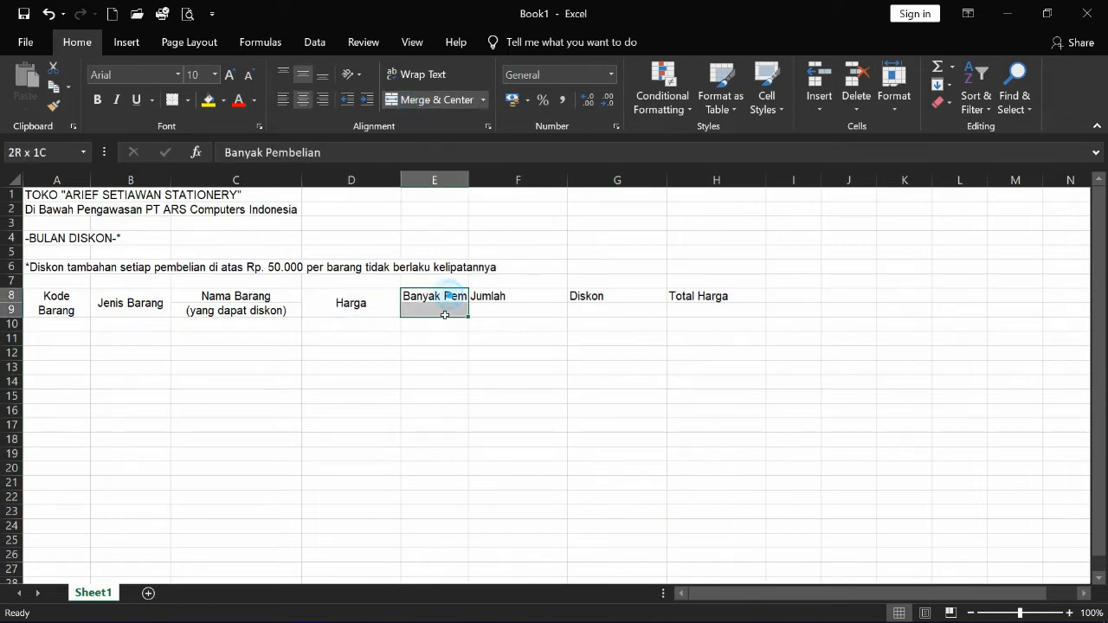
click(409, 101)
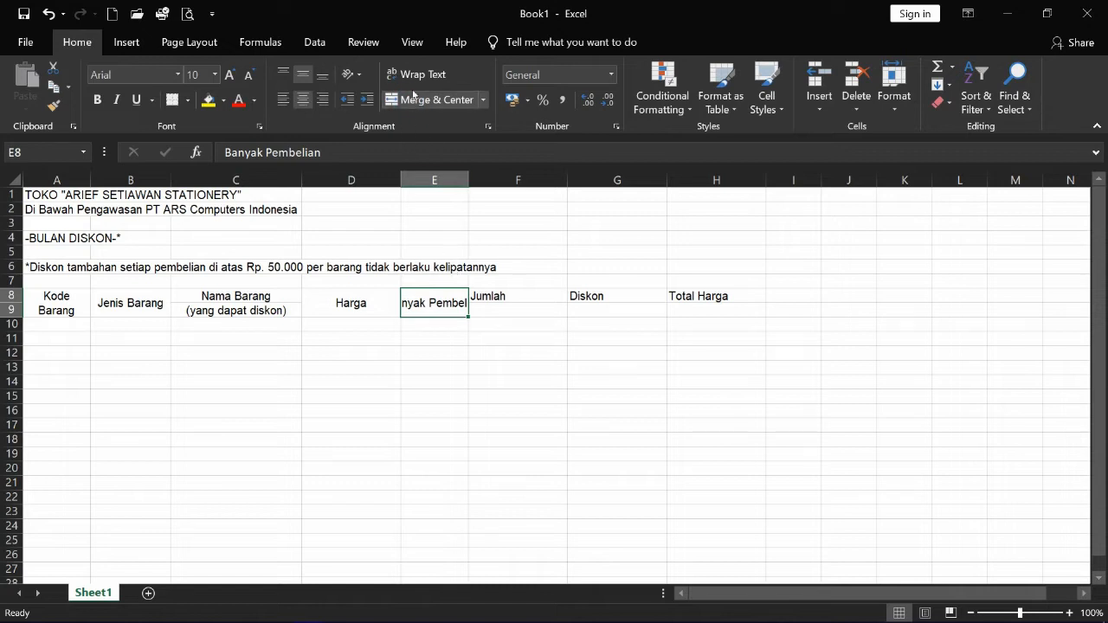
click(414, 78)
- Merge and center the Jumlah, Diskon and Total Harga headings across rows 8–9
drag(502, 296, 498, 312)
click(426, 100)
drag(614, 297, 606, 312)
click(420, 99)
drag(713, 314, 711, 296)
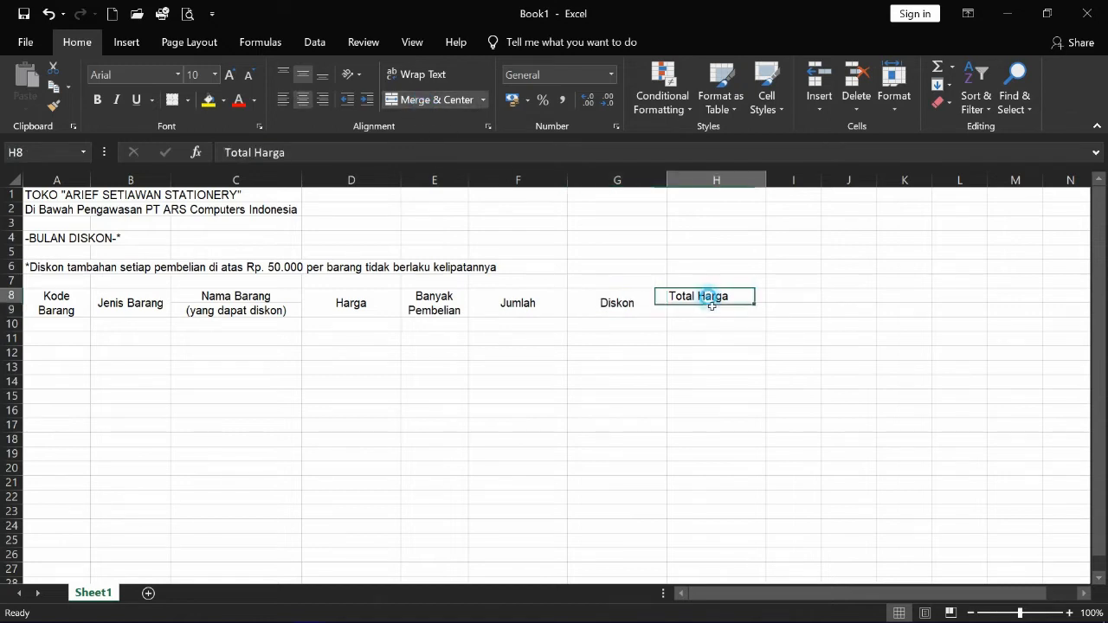
click(437, 101)
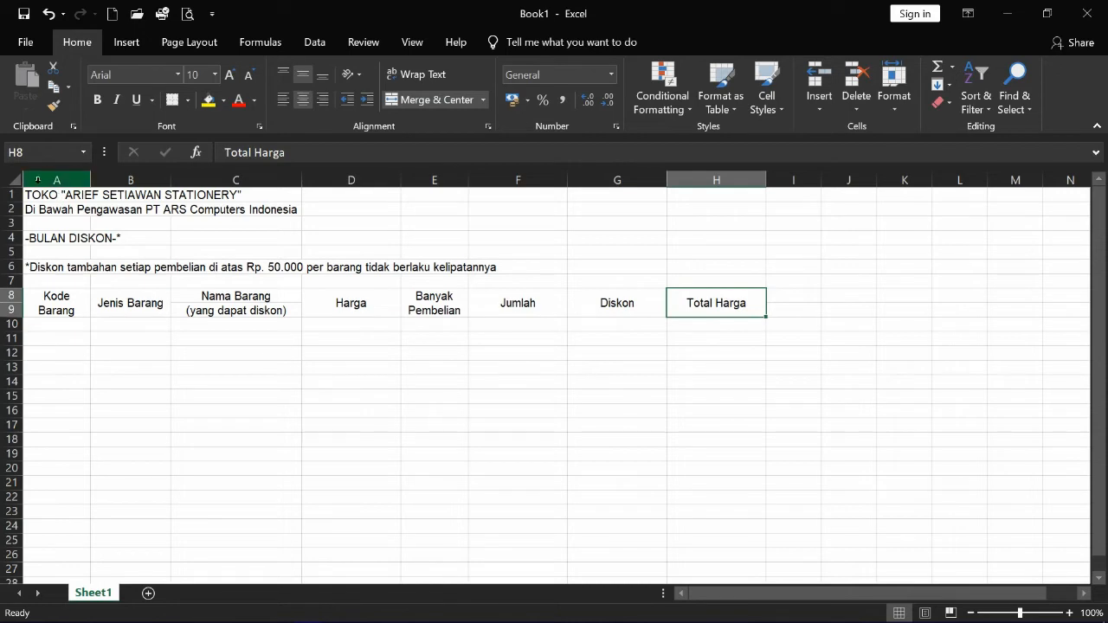
- Merge and center the title over A1:H1, subtitle over A2:H2 and -BULAN DISKON-* over A4:H4
click(29, 194)
drag(29, 194, 735, 198)
click(432, 101)
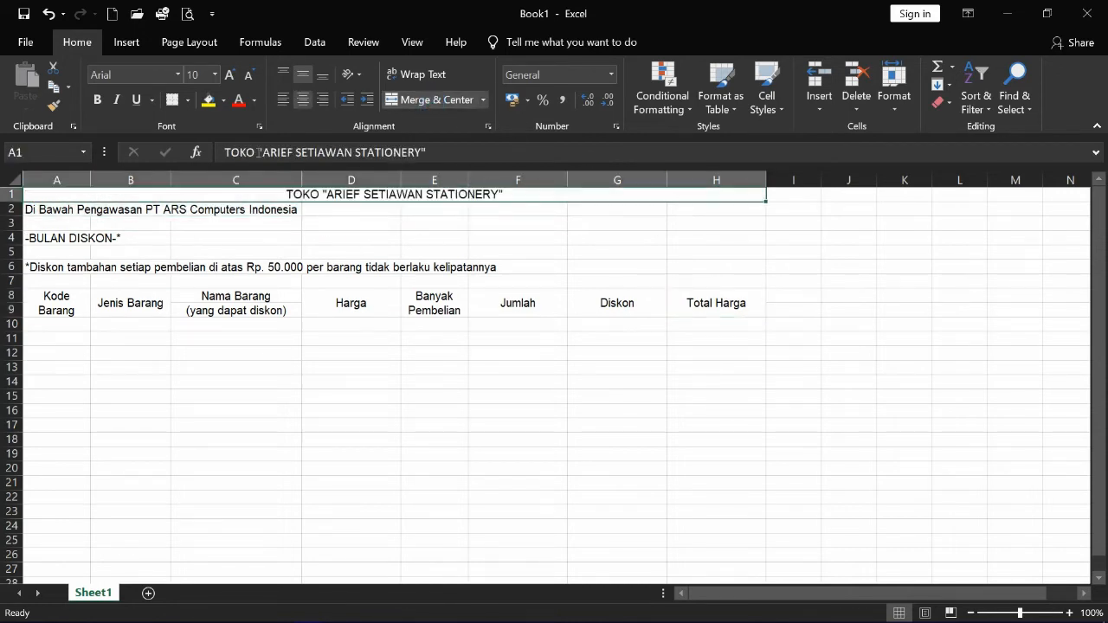
click(46, 210)
drag(46, 211, 735, 218)
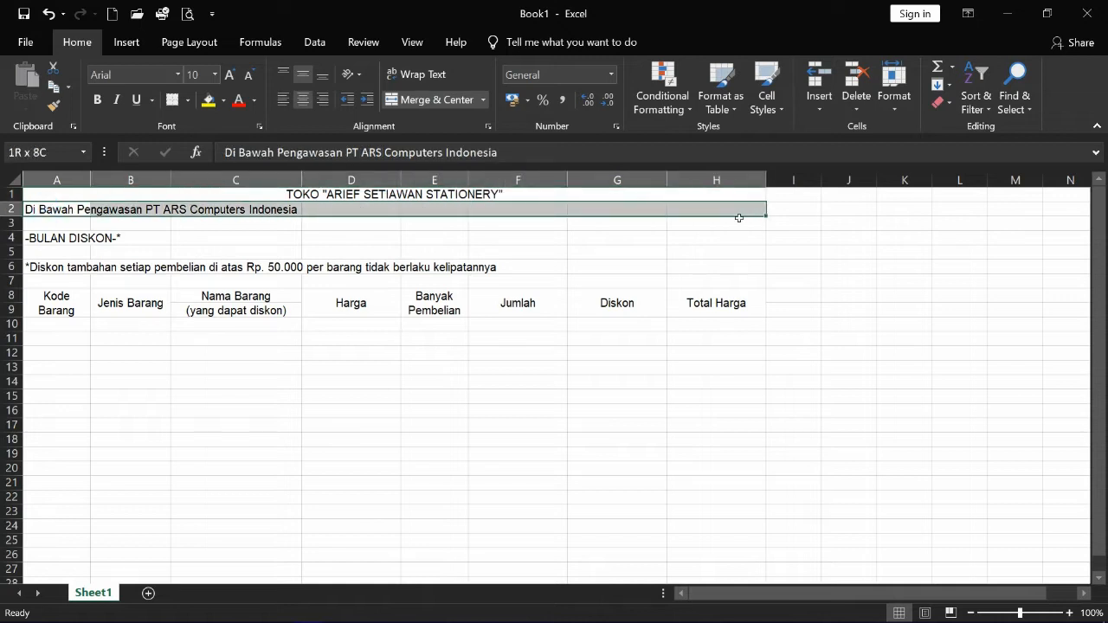
click(411, 105)
drag(37, 243, 736, 239)
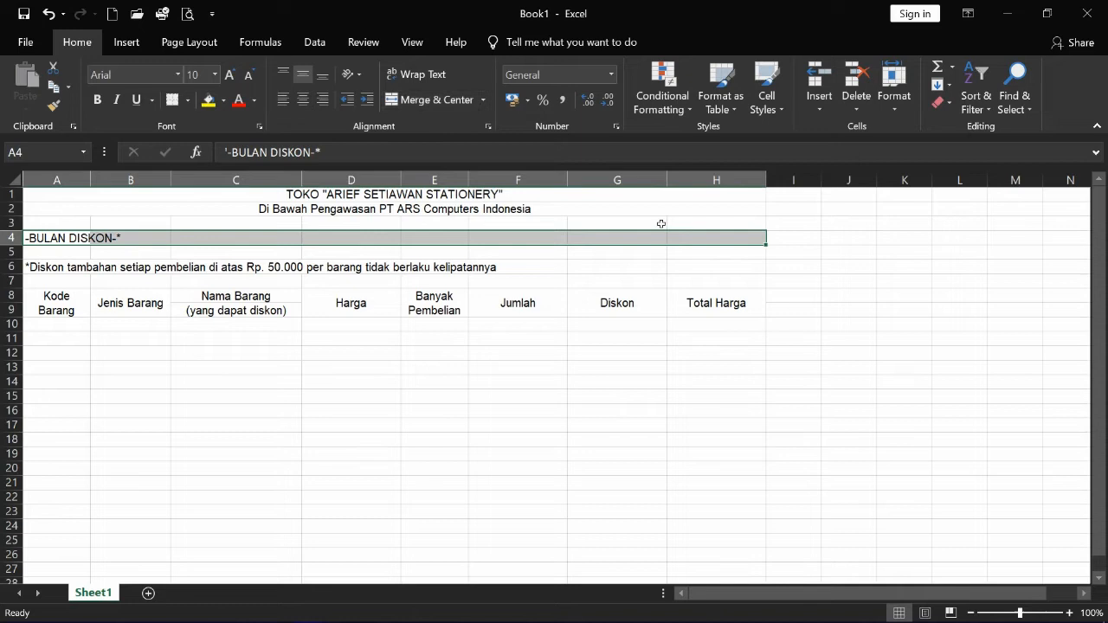
click(413, 105)
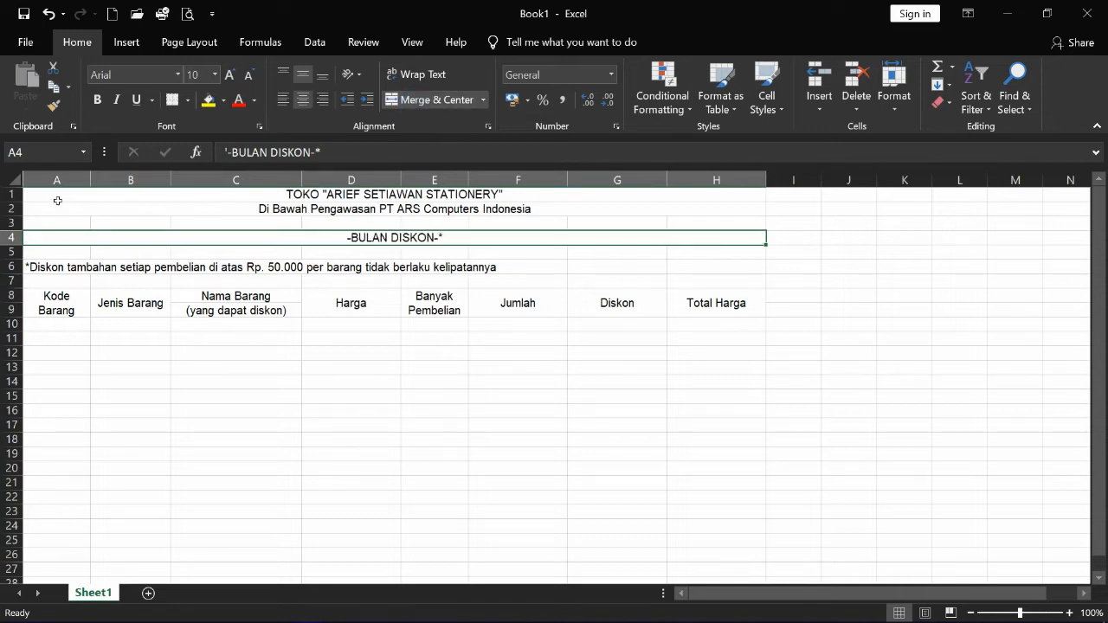
drag(72, 198, 93, 300)
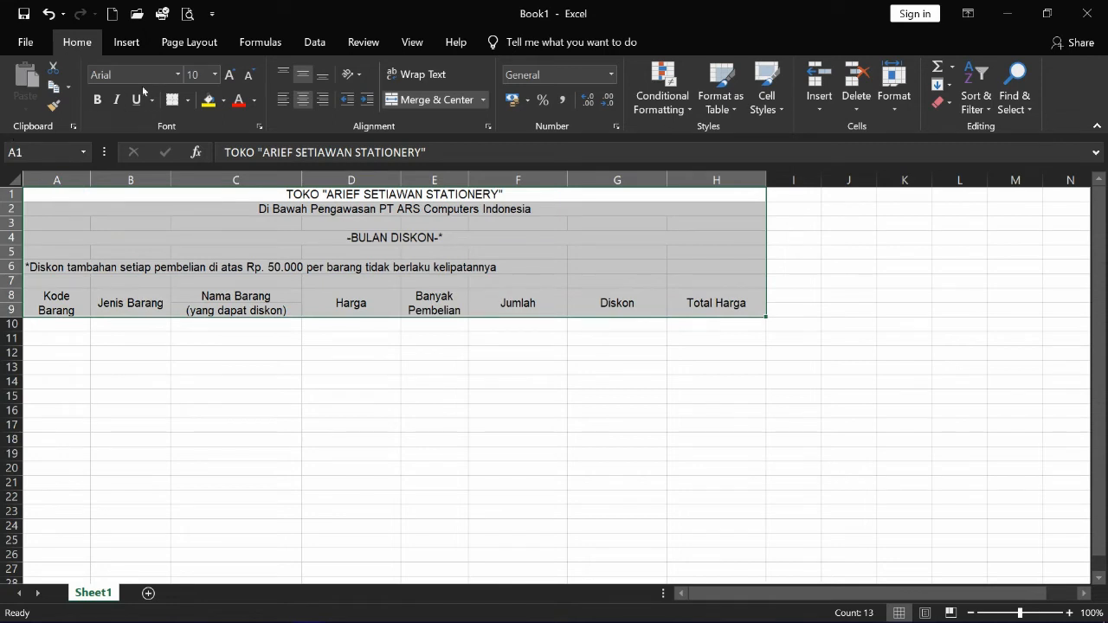
- Bold the header block A1:H9, including the title, column headings and row 6 discount note
click(98, 100)
click(296, 388)
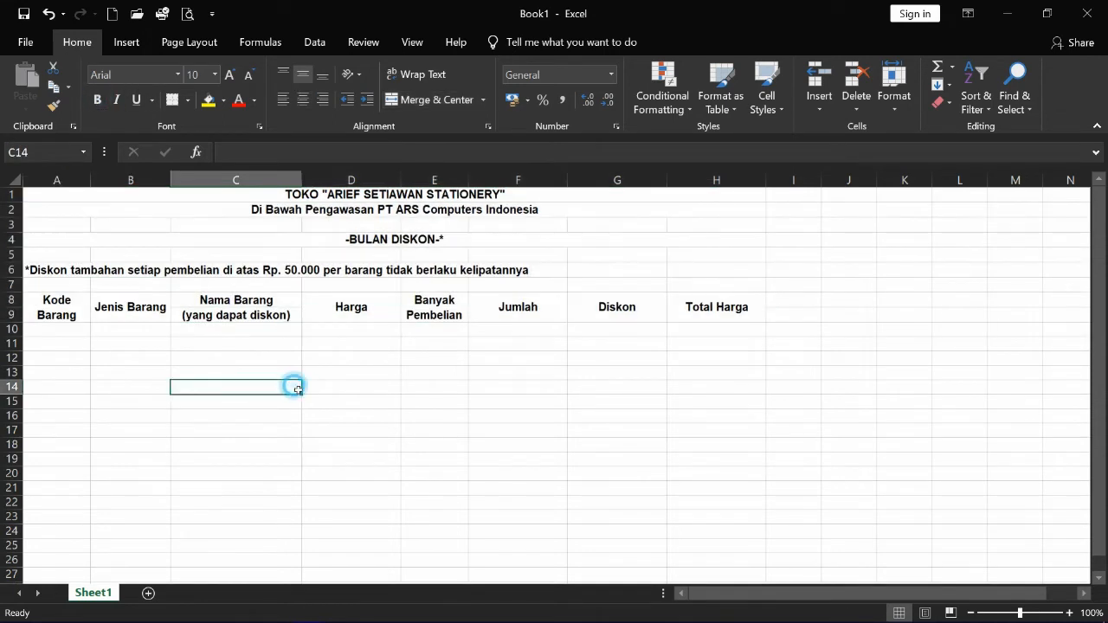
click(182, 360)
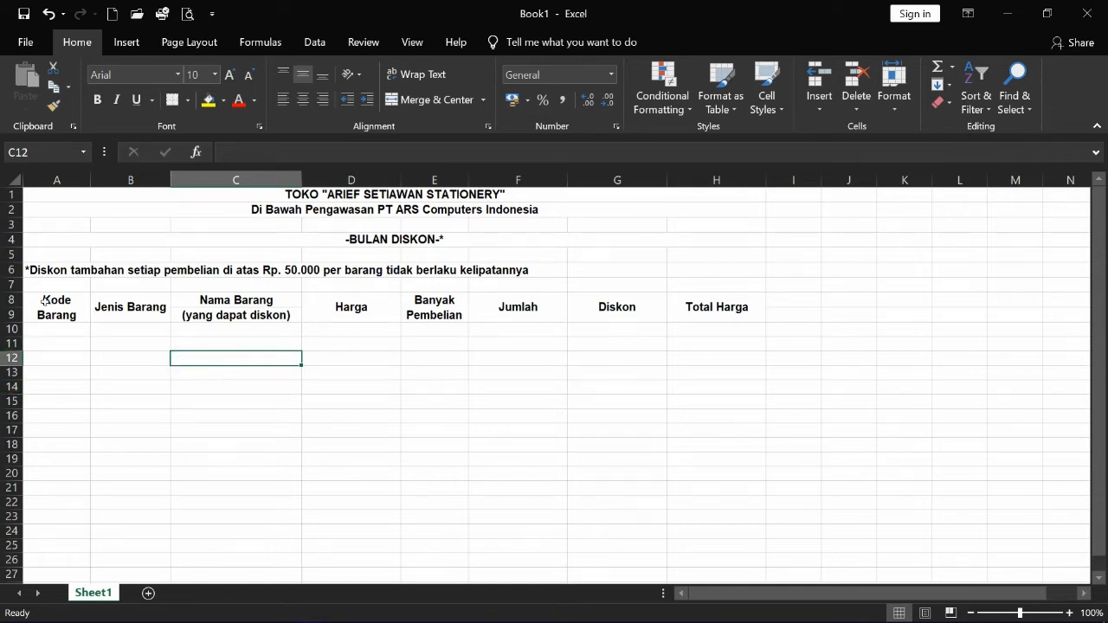
click(61, 332)
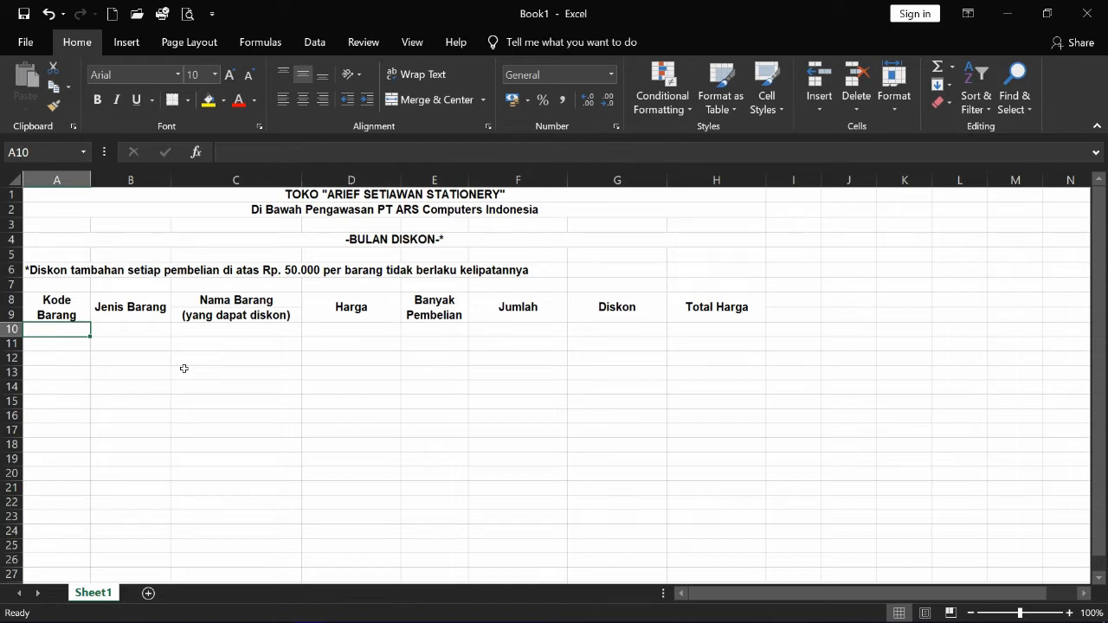
- Enter item codes E1001, E1002, E1003, E2003 and E3001 in A10:A14
text(E1001)
key(Return)
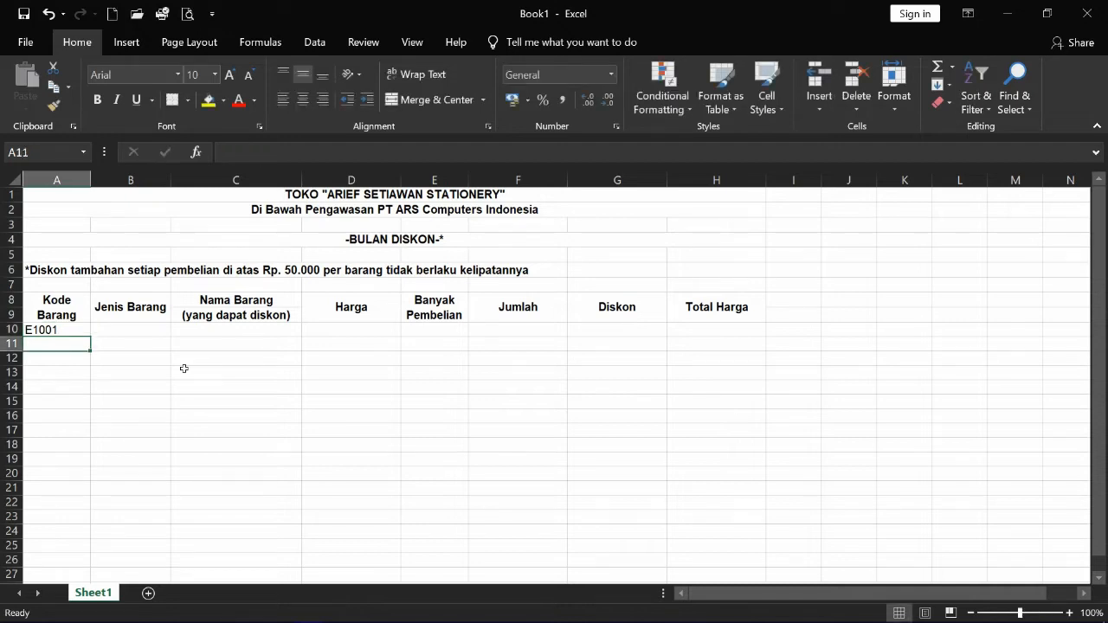
text(E1002)
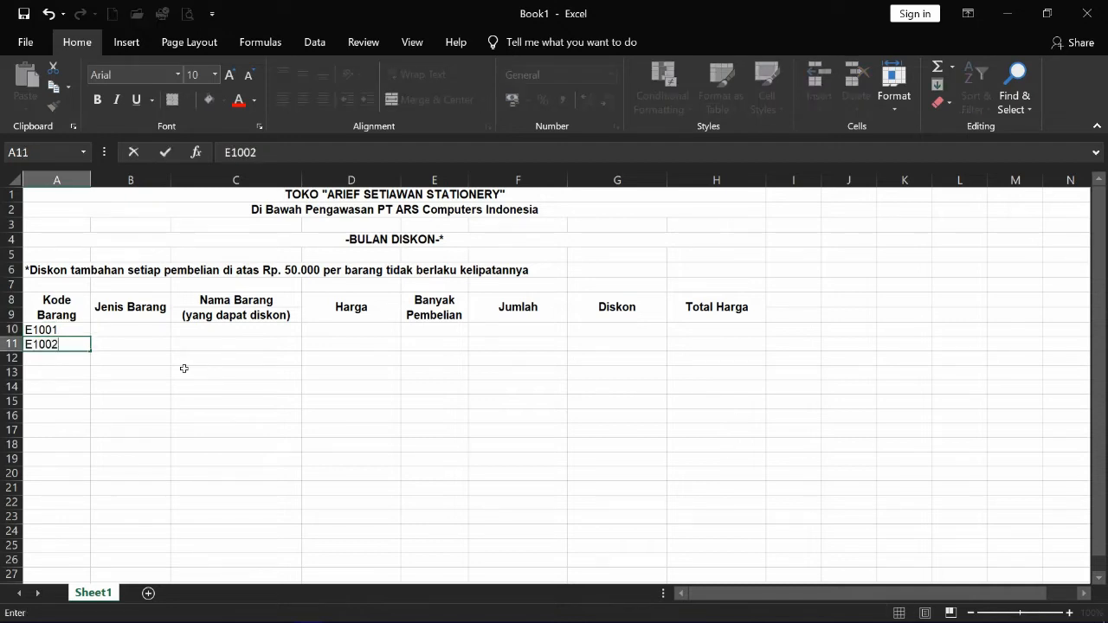
key(Return)
text(E1003)
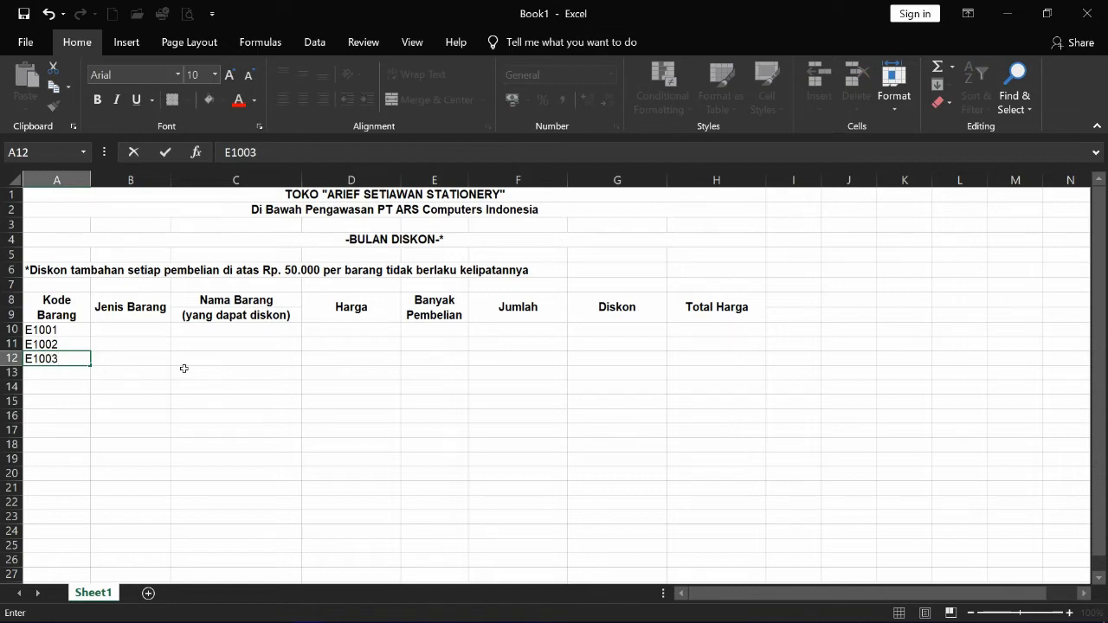
key(Return)
text(E2003)
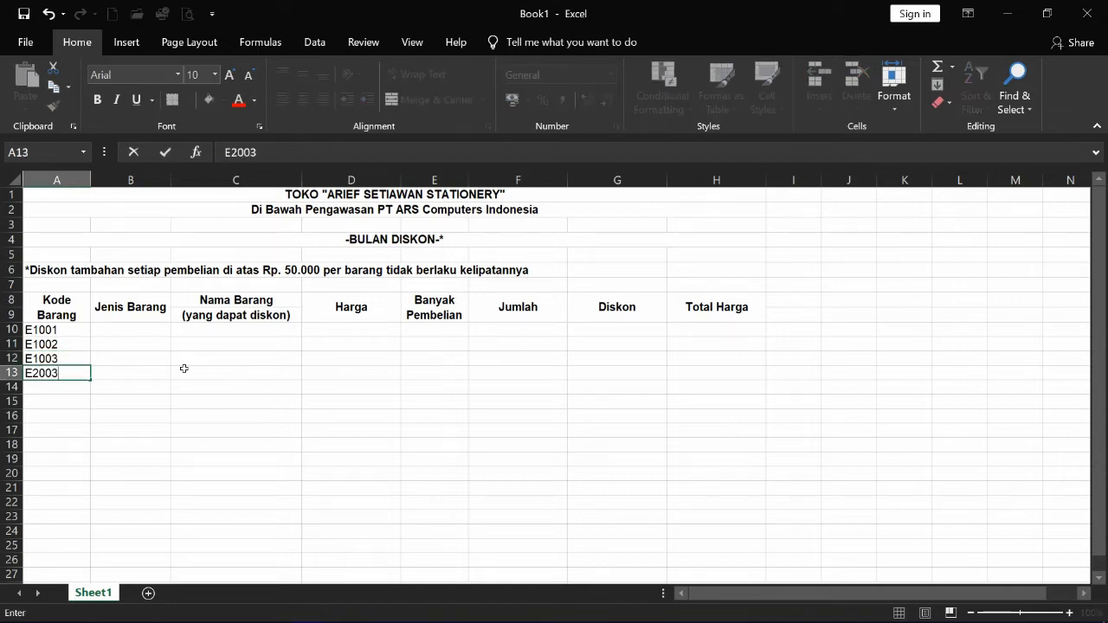
key(Return)
text(E3001)
key(Return)
- Enter A1001 and A1002, fill the series to A1005 in row 19, then add A2001 and A2002
text(A1001)
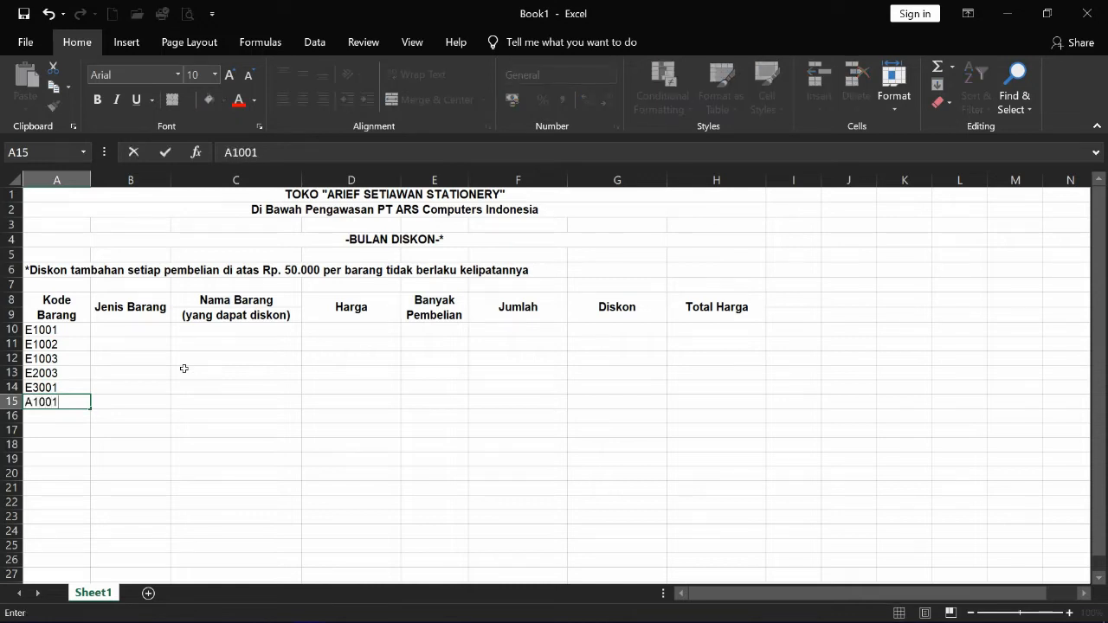
key(Return)
text(A1002)
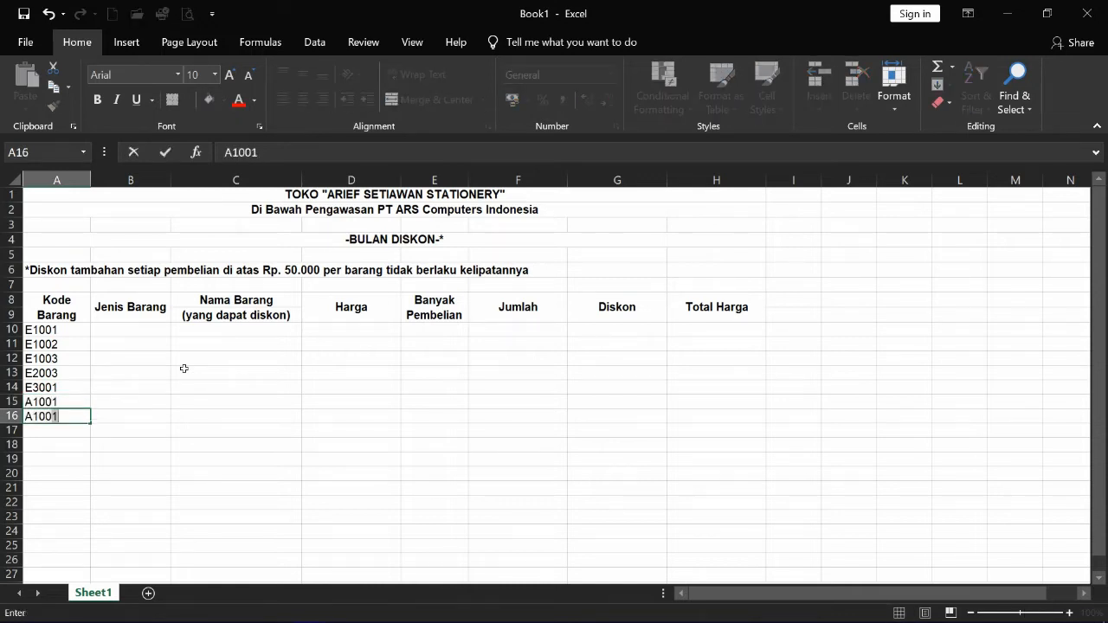
key(Return)
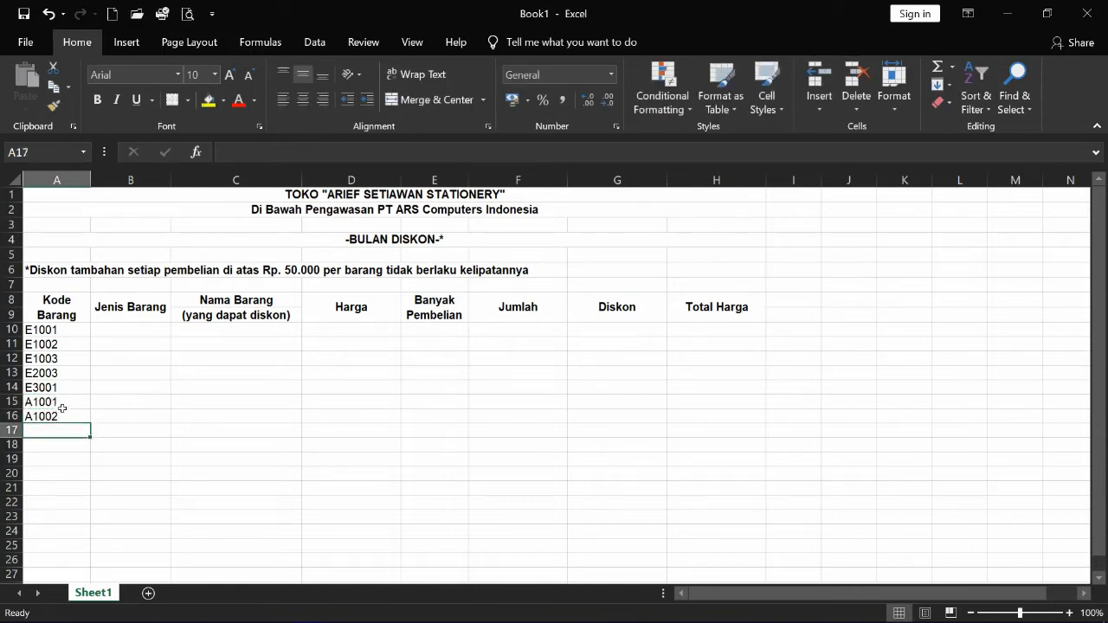
drag(51, 404, 99, 475)
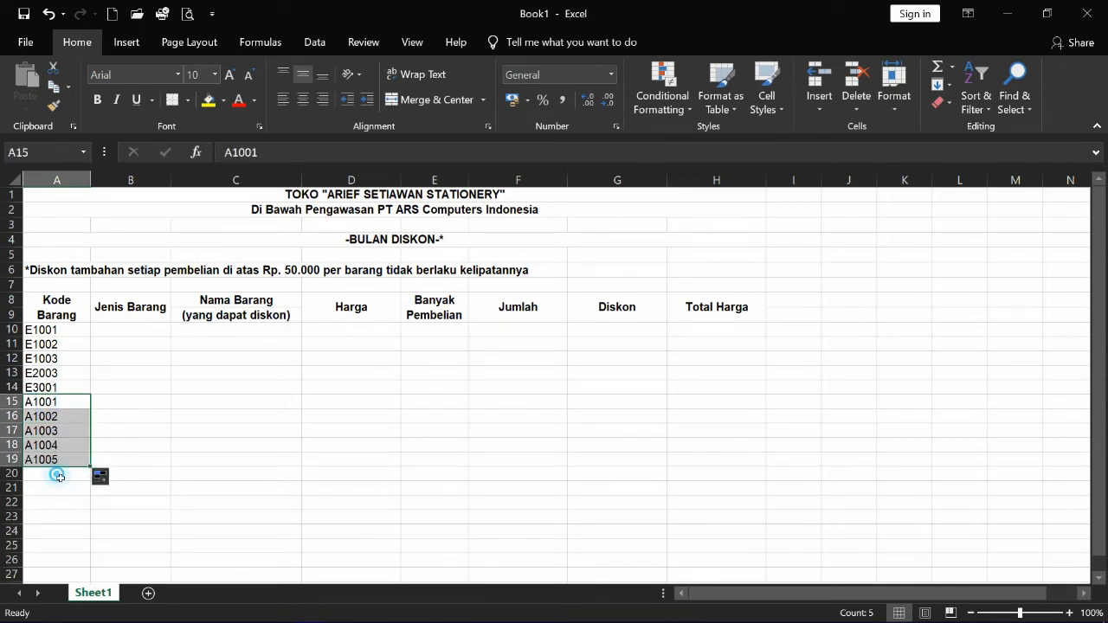
click(54, 474)
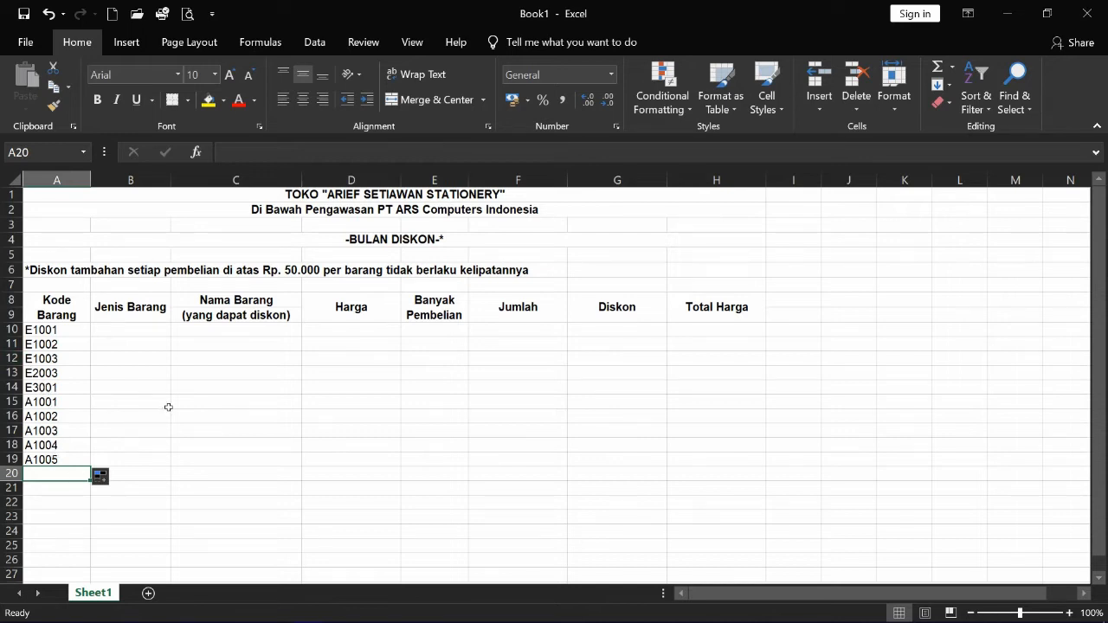
text(A2001)
key(Return)
text(A2002)
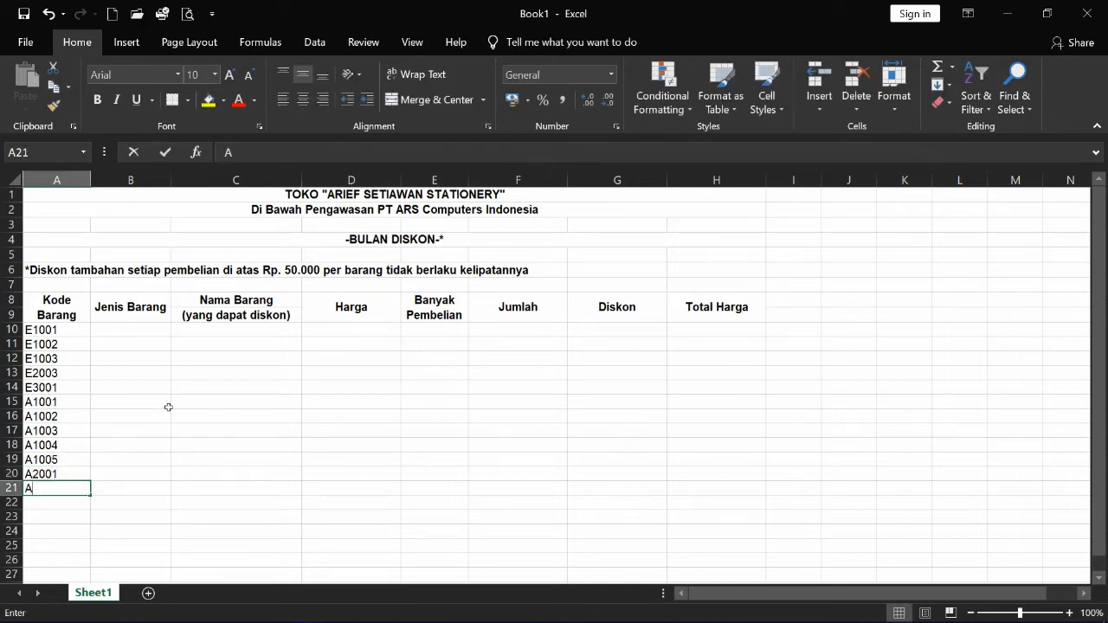
key(Tab)
key(Up)
key(Up)
key(Up)
key(Up)
key(Up)
key(Up)
key(Up)
key(Up)
key(Up)
key(Up)
key(Up)
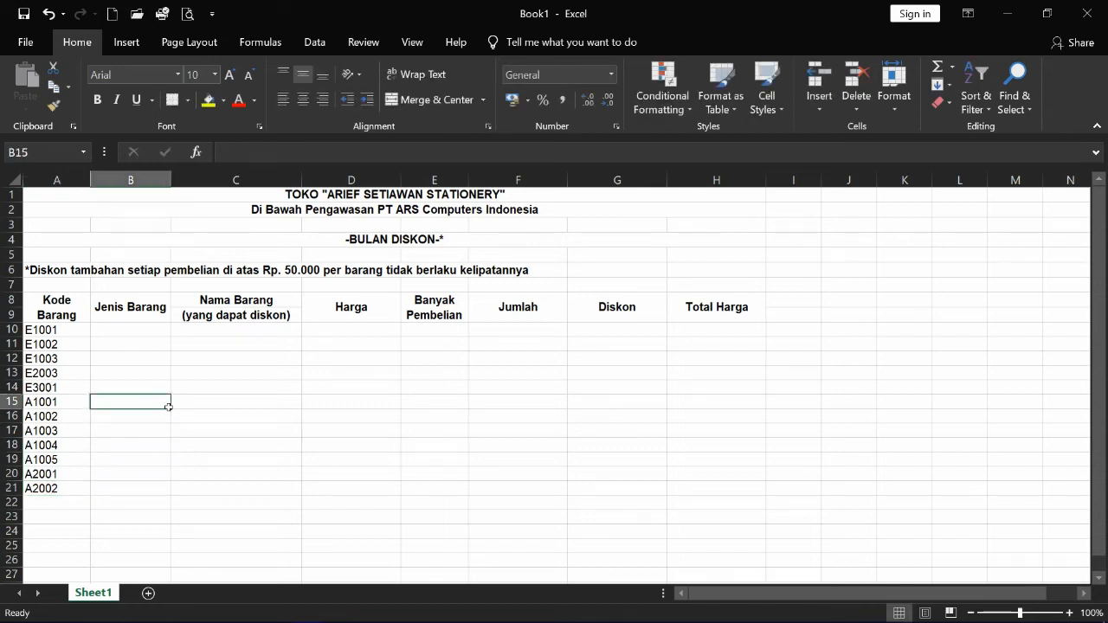
- Fill Jenis Barang cells B10:B14 with Elektronik
text(E)
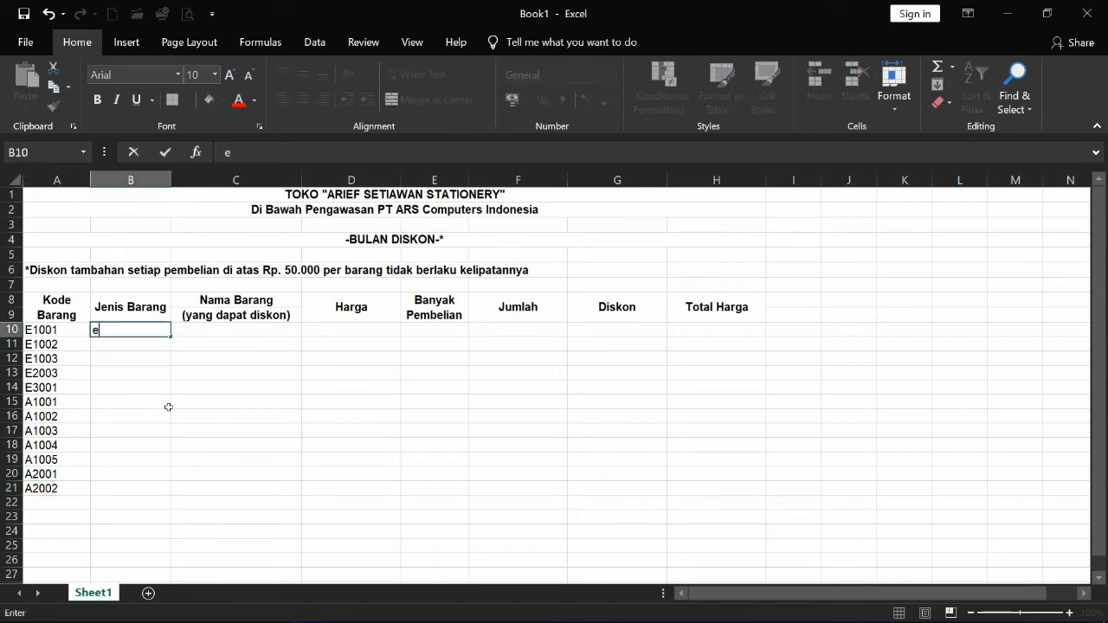
text(lektronik)
key(Return)
click(102, 330)
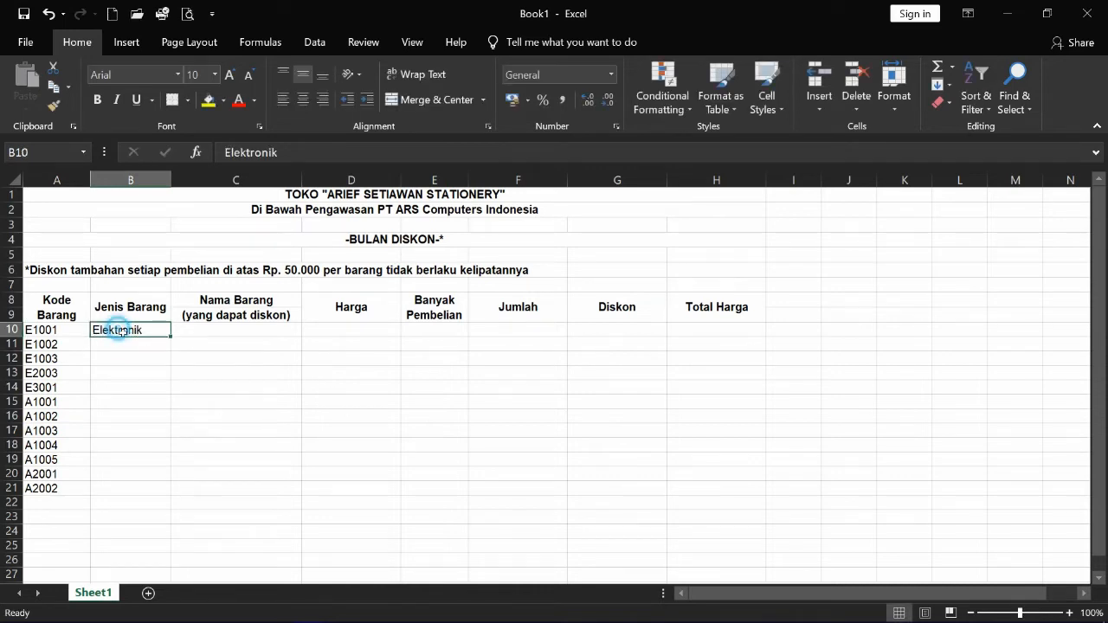
drag(170, 337, 164, 393)
- Fill B15:B19 with Alat Tulis, correcting its capitalisation first
click(127, 404)
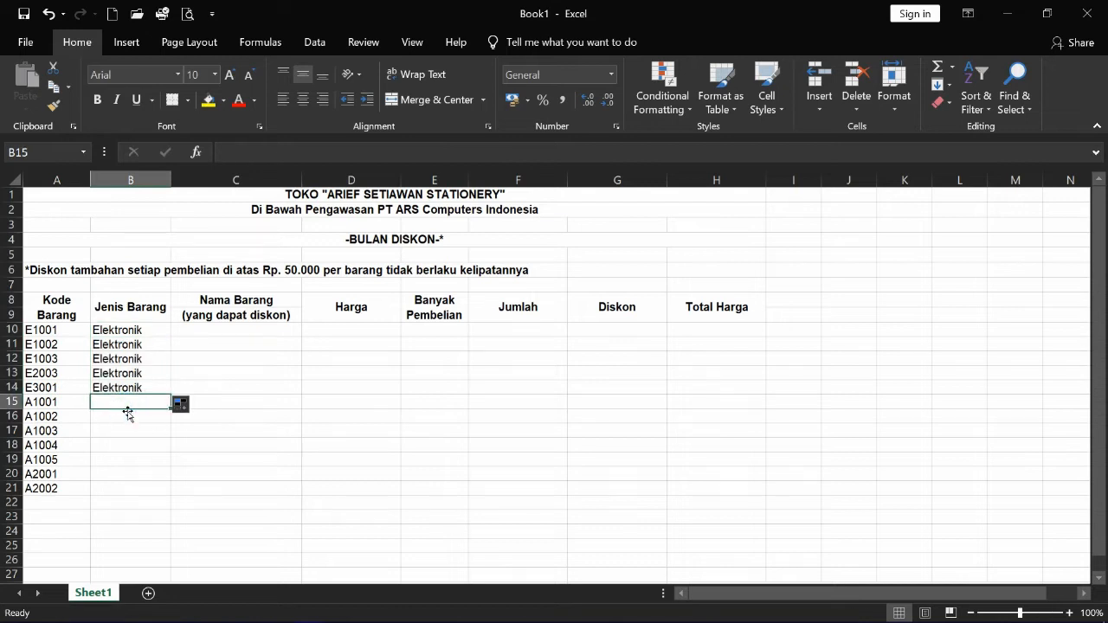
text(Alat tulis)
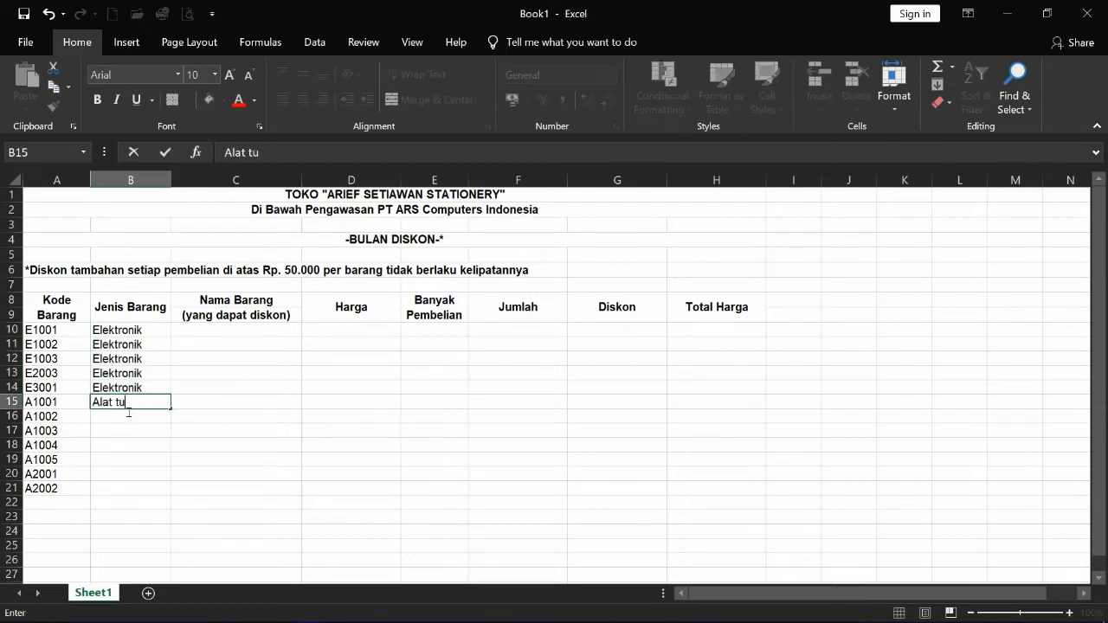
key(Return)
key(Up)
text(Alat Tulis)
key(Return)
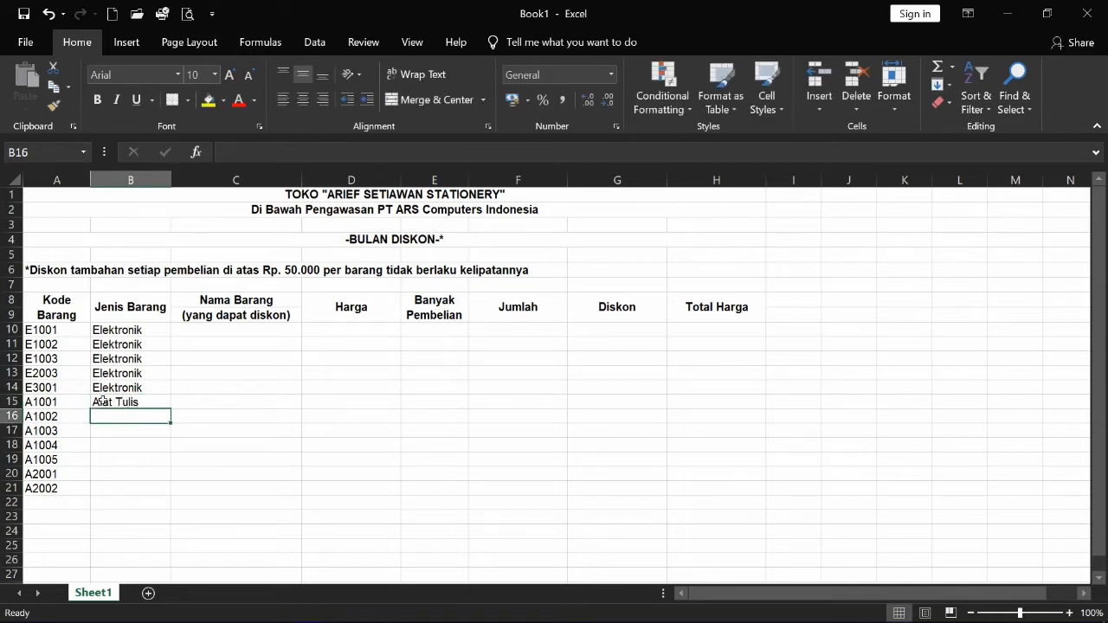
click(104, 400)
drag(167, 410, 172, 462)
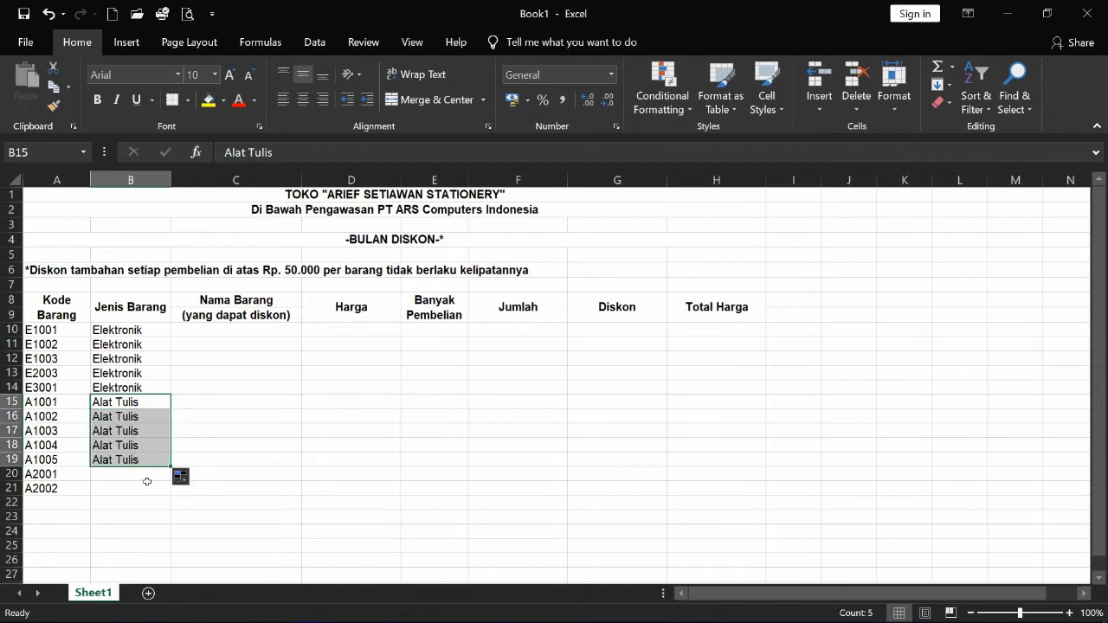
- Fill B20:B21 with Pelengkap
click(148, 479)
text(Pelengkap)
key(ctrl+Return)
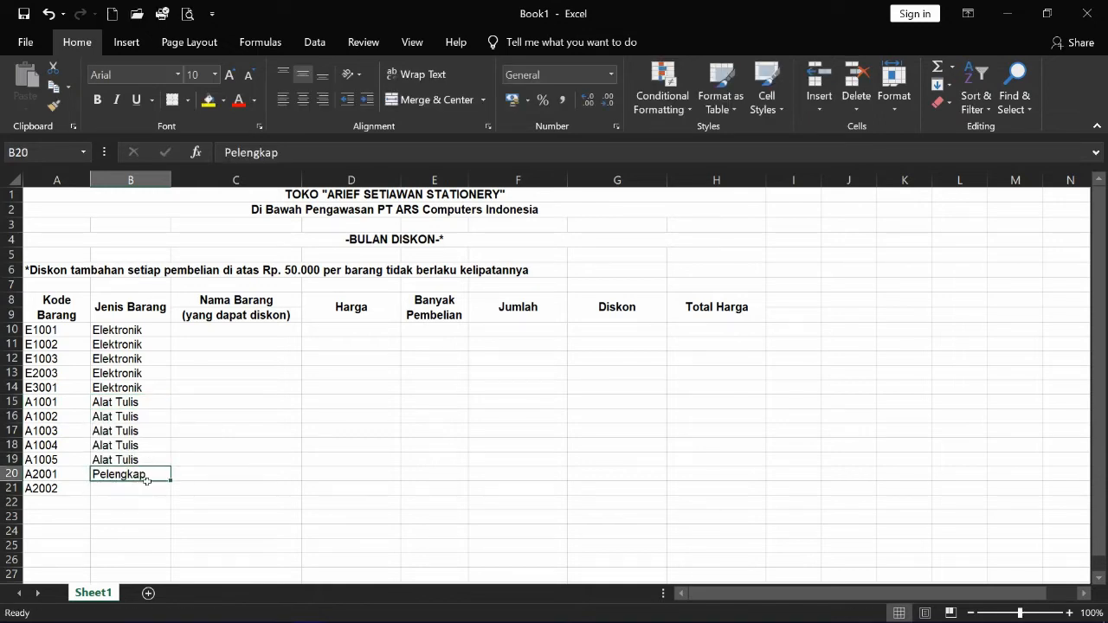
drag(172, 481, 172, 495)
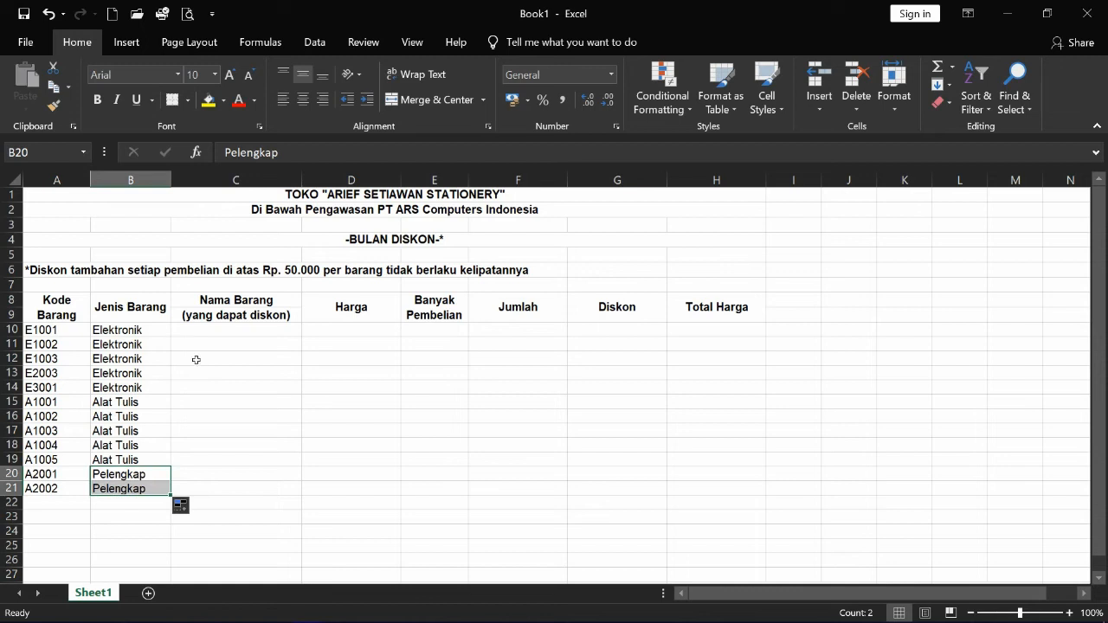
click(202, 333)
- Enter Kalkulator, Calculator Digital, Thermometer Digital and Jam Digital in C10:C13
text(Kalkulator)
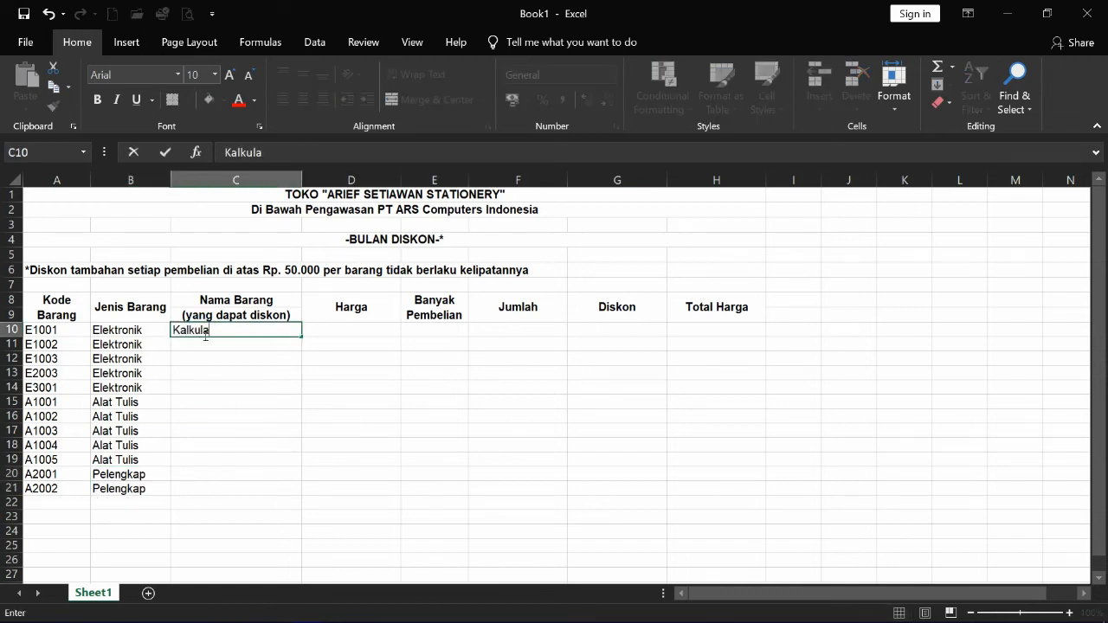
key(Return)
text(Calcu)
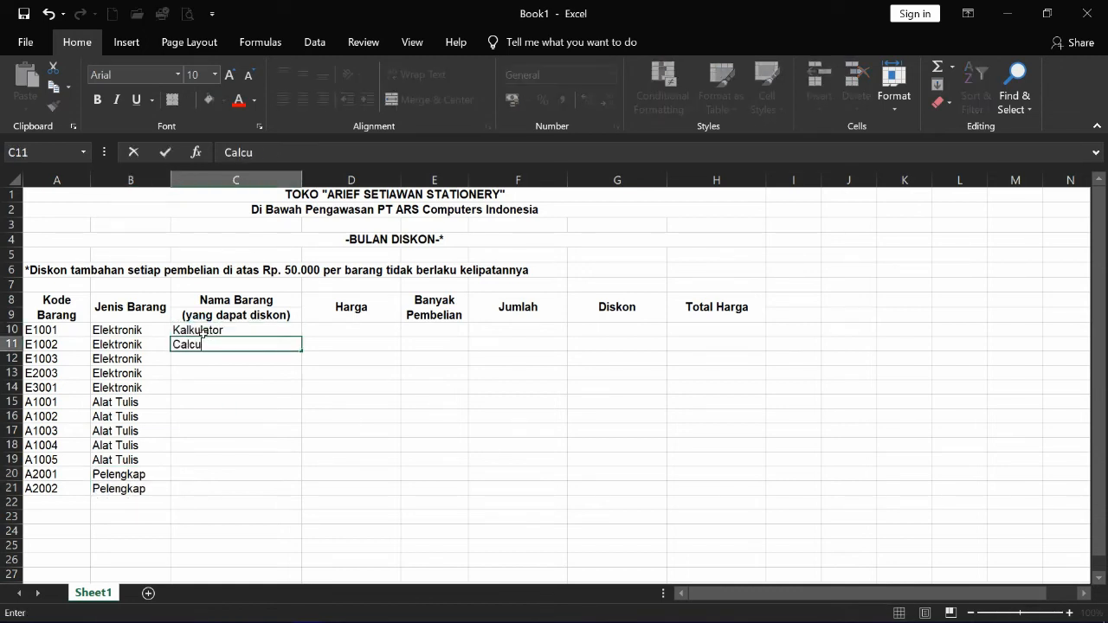
text(lator Digital)
key(Return)
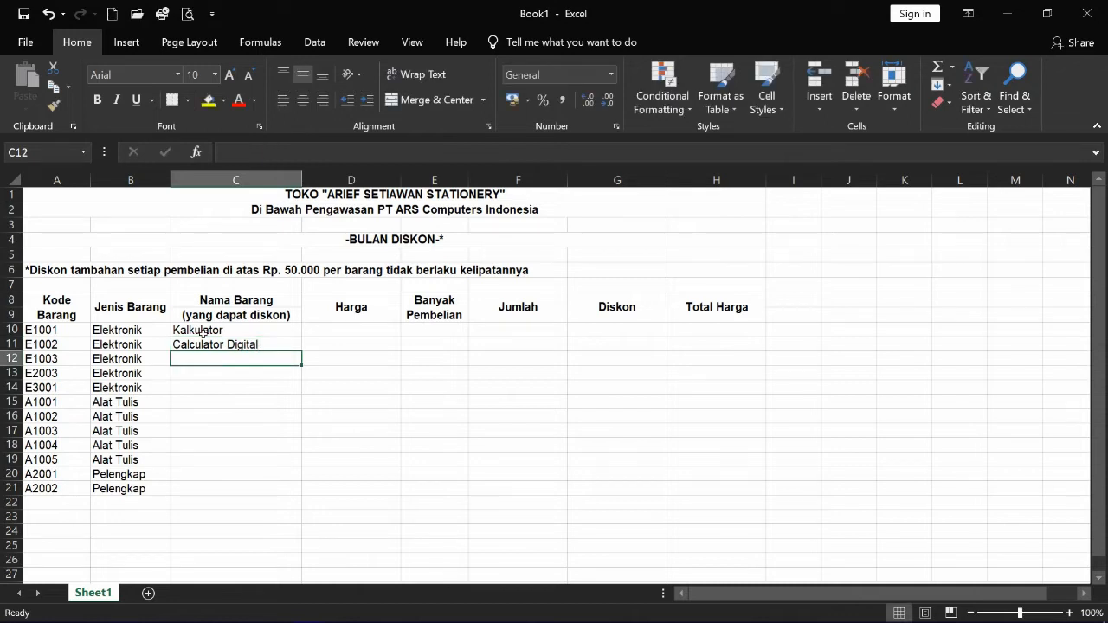
text(Thermometer )
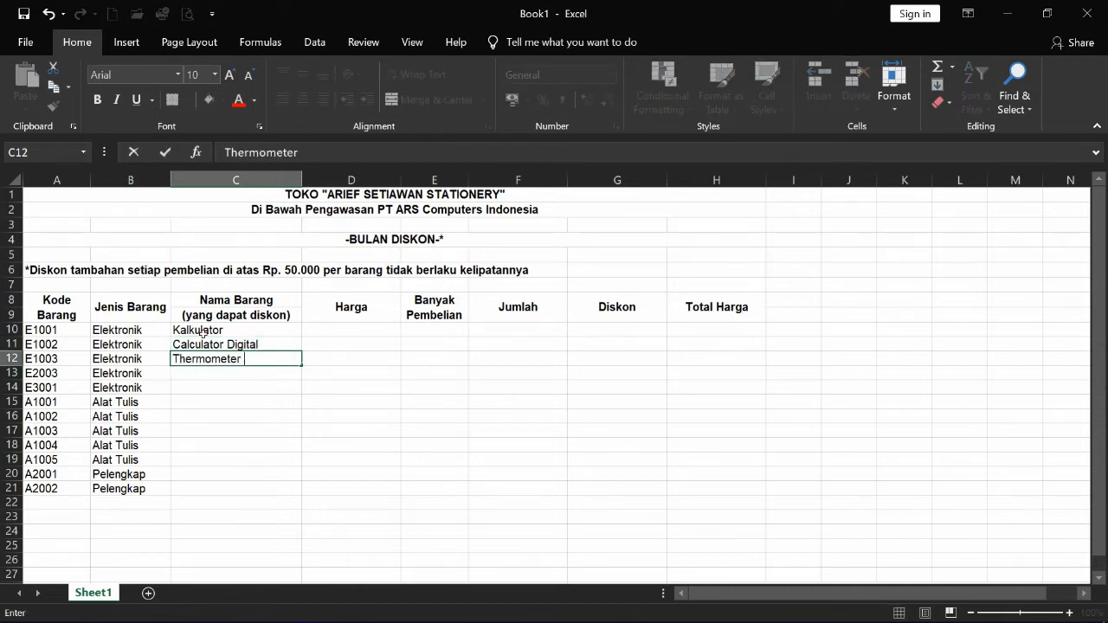
text(Di gital)
key(Return)
text(Ja)
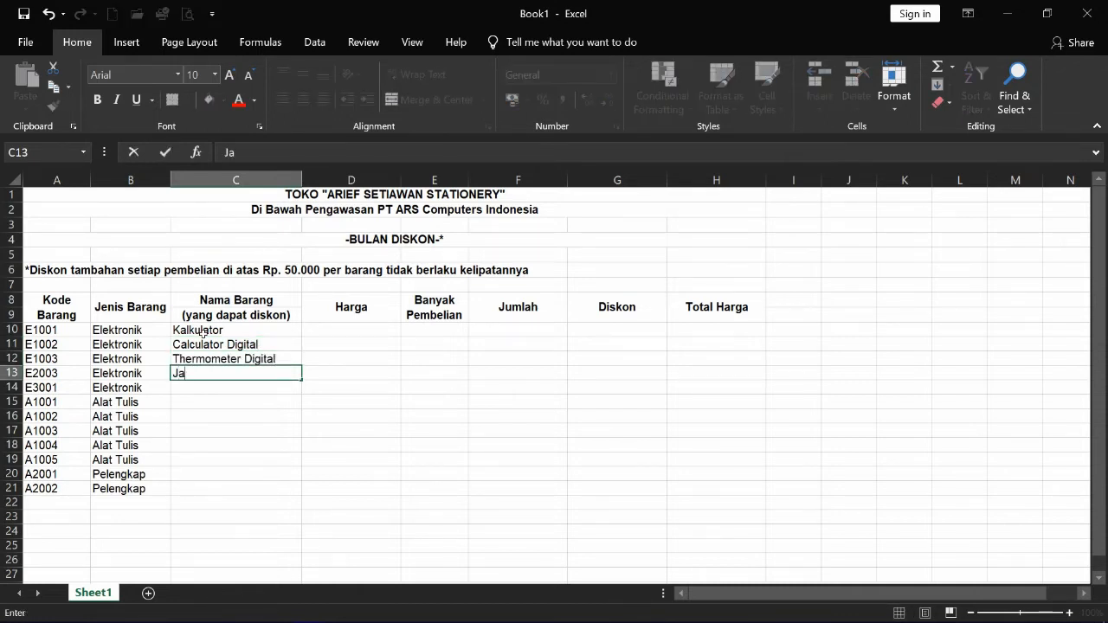
text(m Digital)
key(Up)
key(Up)
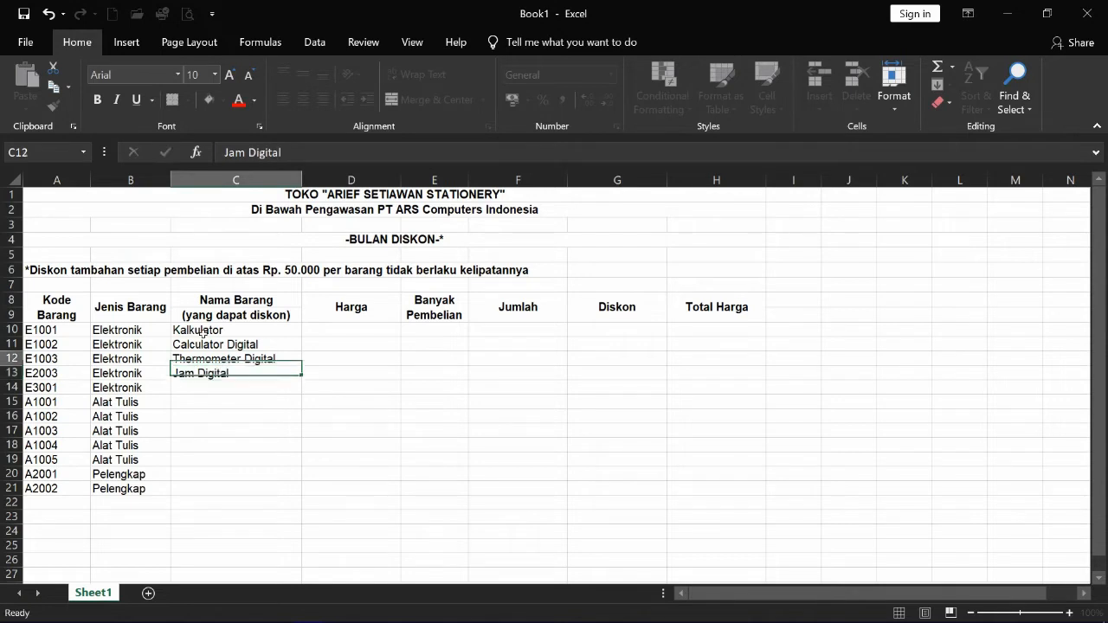
- Rename the C11 item from Calculator Digital to Calculator Scientific
key(F2)
key(BackSpace)
key(BackSpace)
key(BackSpace)
key(BackSpace)
key(BackSpace)
key(BackSpace)
key(BackSpace)
text(Scientific)
key(Return)
key(Down)
key(Down)
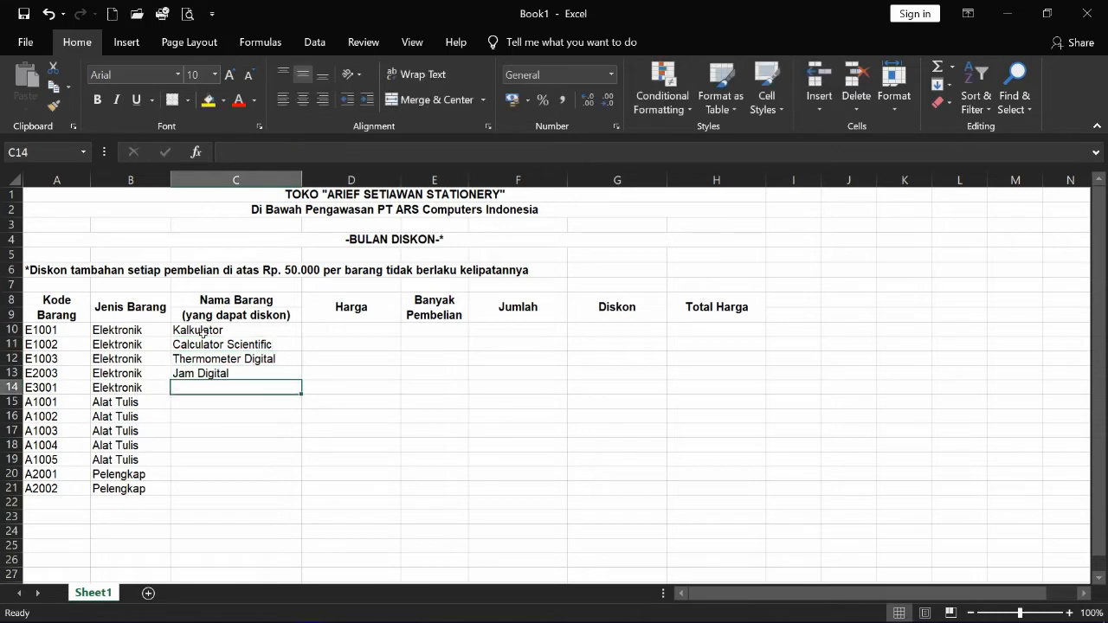
- Enter Pulpen, Pensil, Penggaris and Stabillo in C14:C17
text(Pulpen)
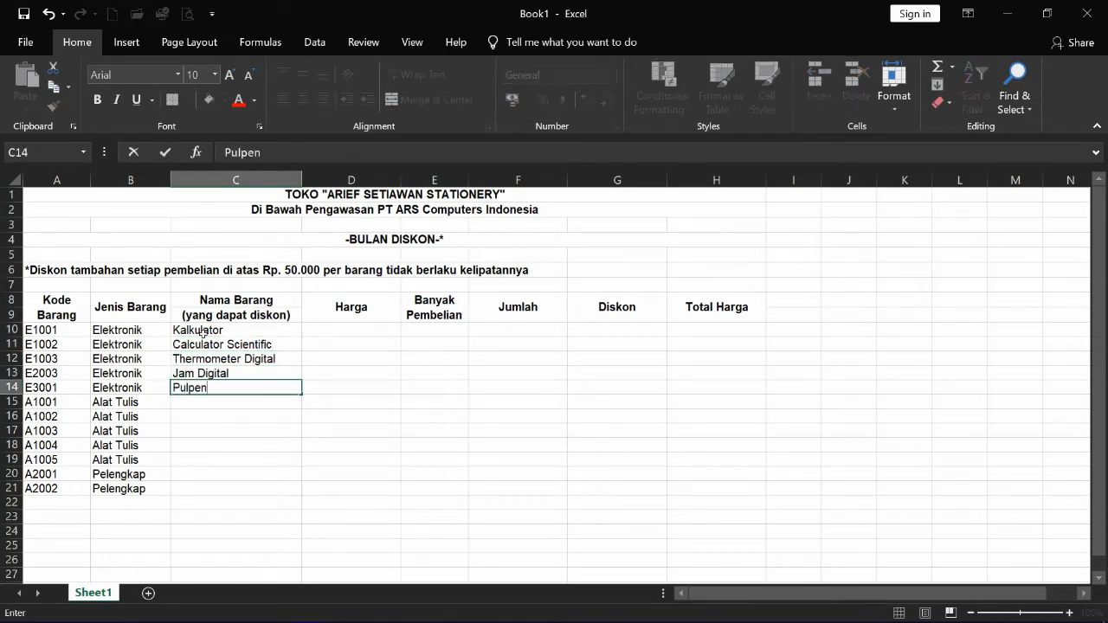
key(Return)
text(Pensil)
key(Return)
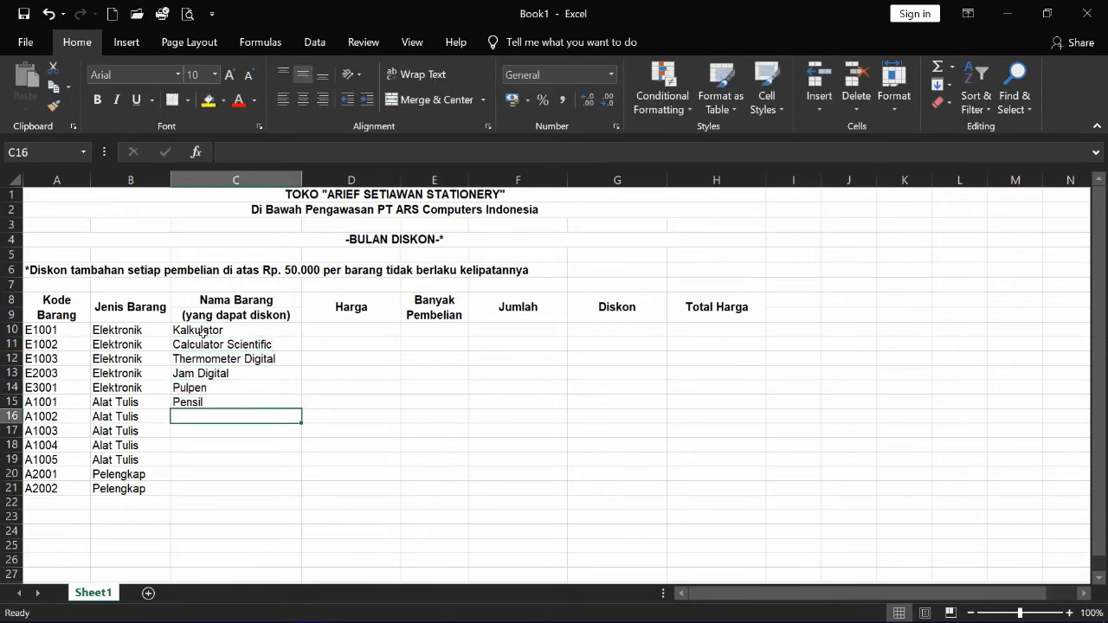
text(Penggaris)
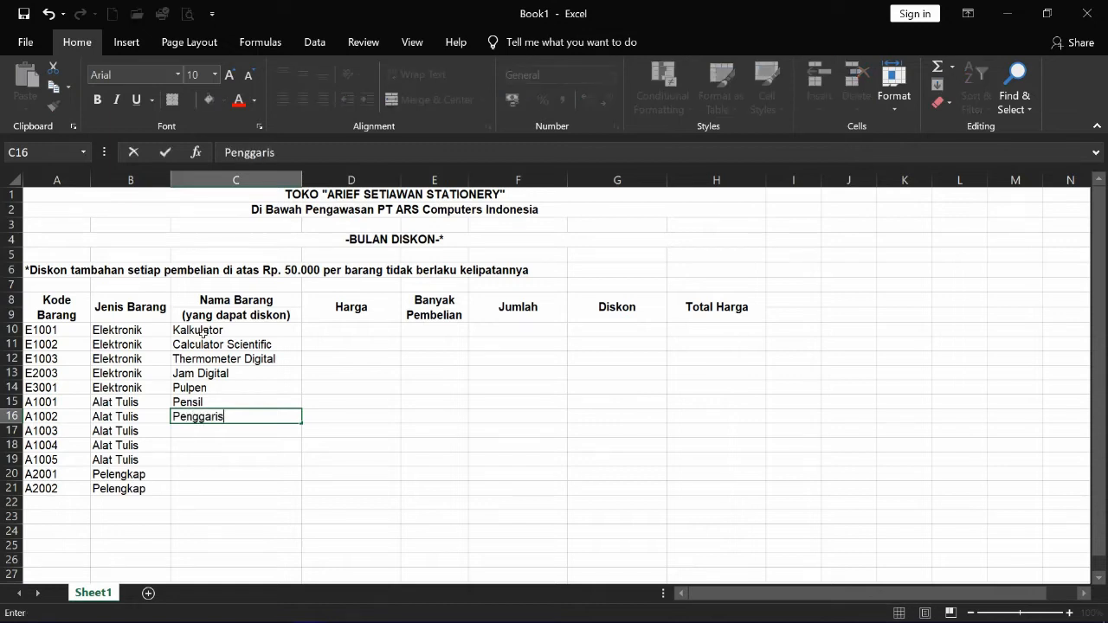
key(Return)
text(Stabillo)
key(Return)
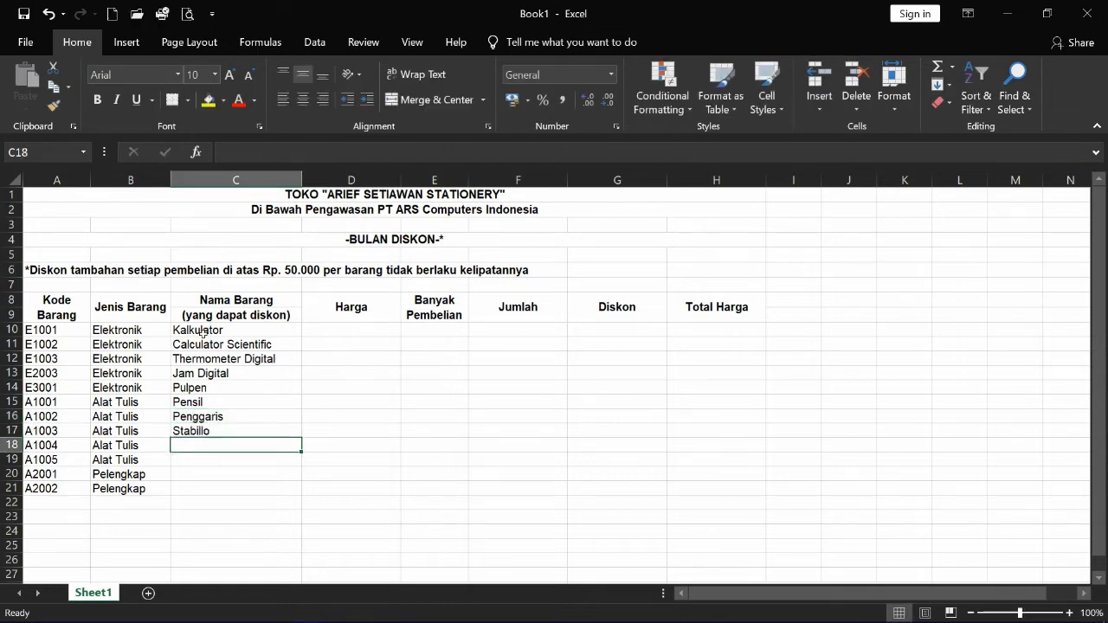
- Enter Pensil Warna, Buku Tulis, Buku Gambar and Kertas HVS in C18:C21
text(Pensil)
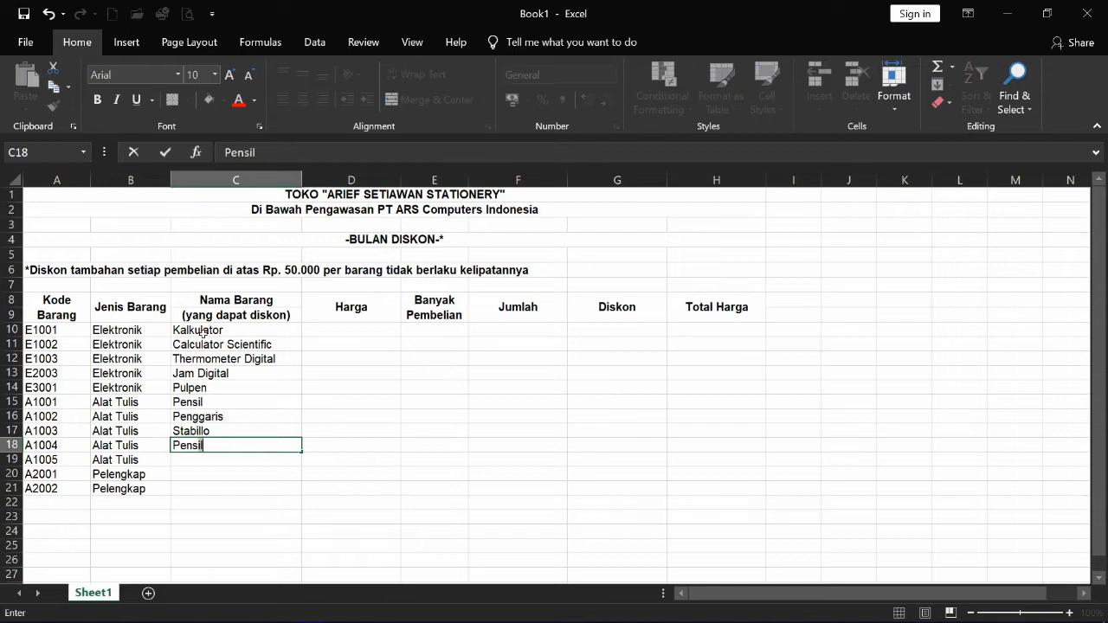
key(BackSpace)
text(il Warna)
key(Return)
text(Buku Tulis)
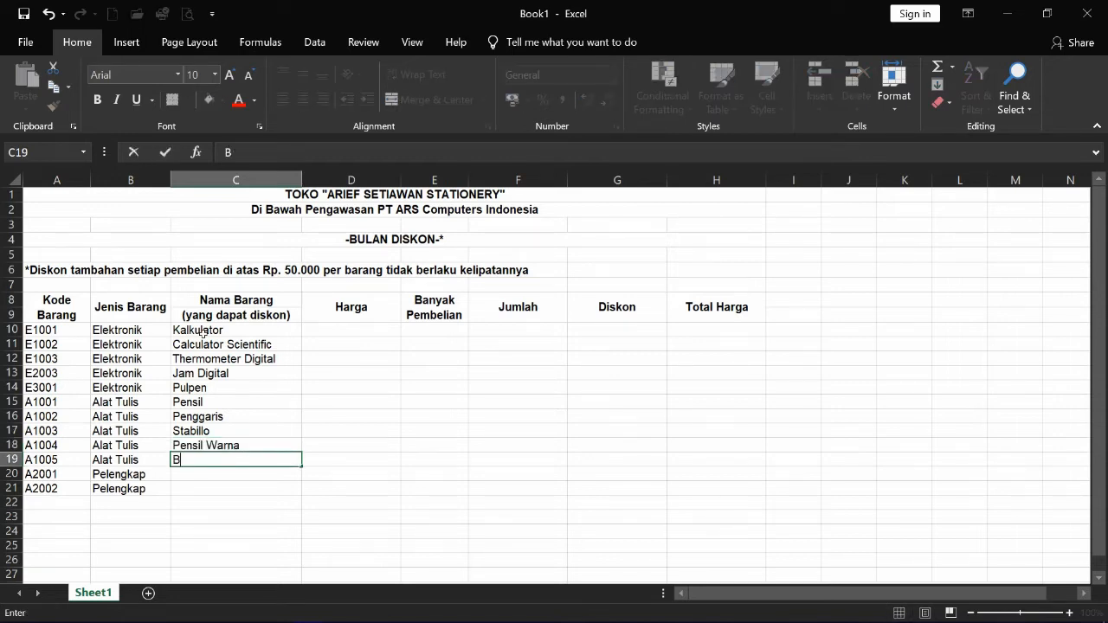
key(Return)
text(Buku Gambar)
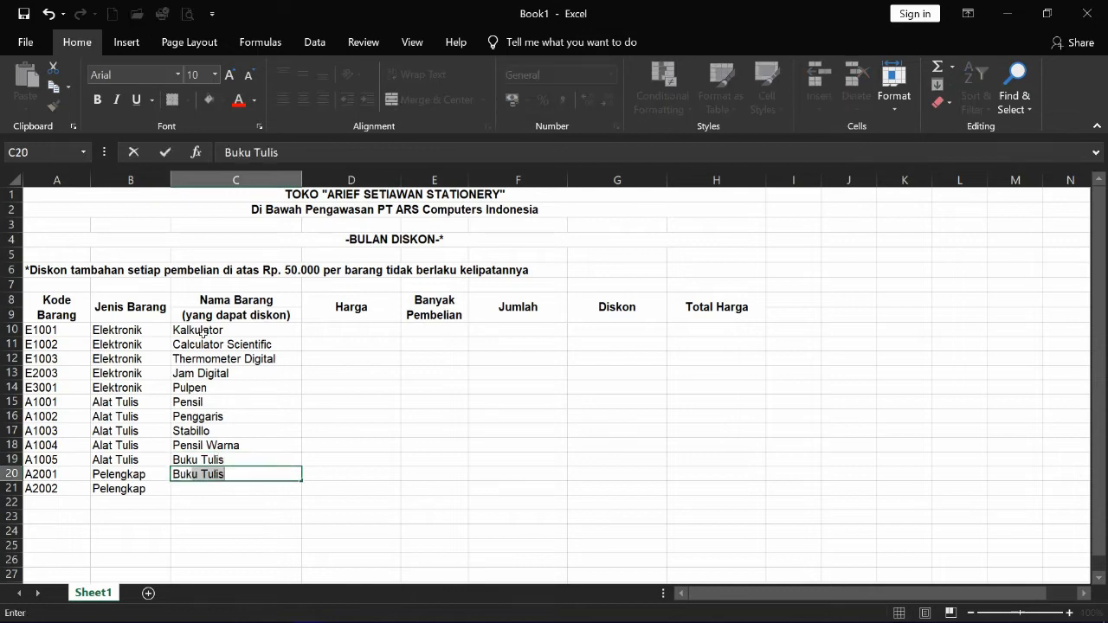
key(Return)
text(Kertas HVS)
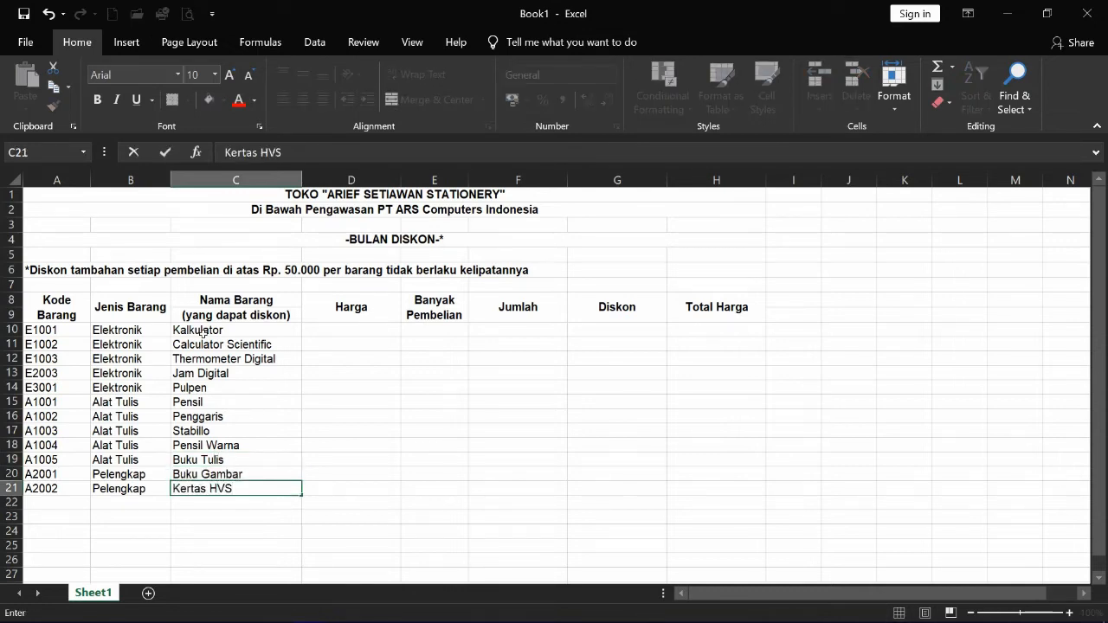
key(Tab)
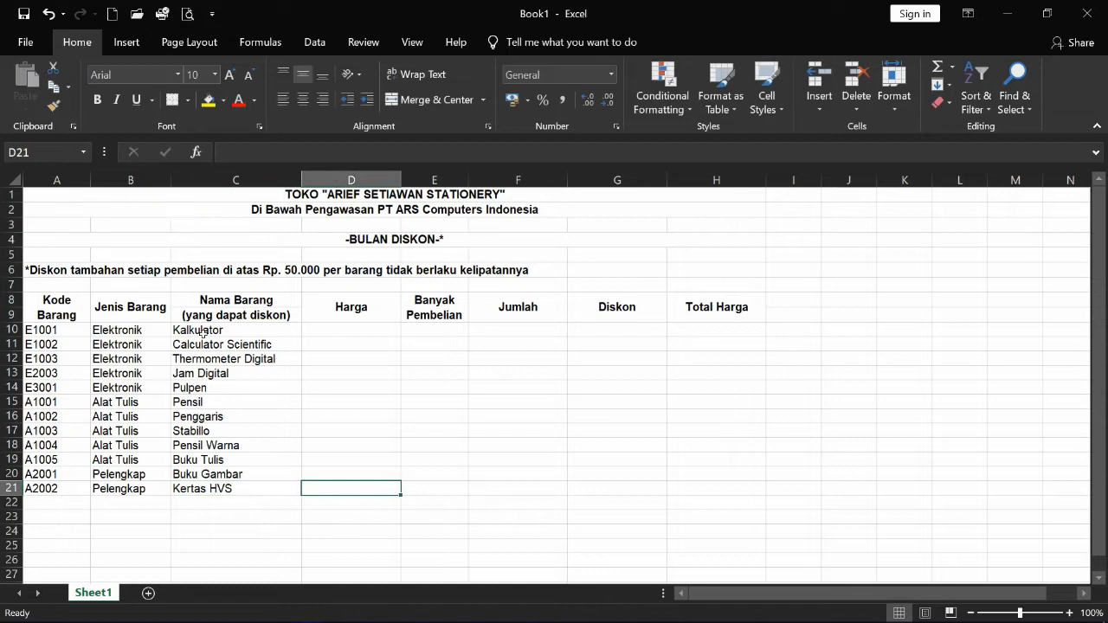
- Enter Harga prices 20000, 55000, 75000, 45000, 1500 and 2000 in D10:D15
click(366, 331)
text(20000)
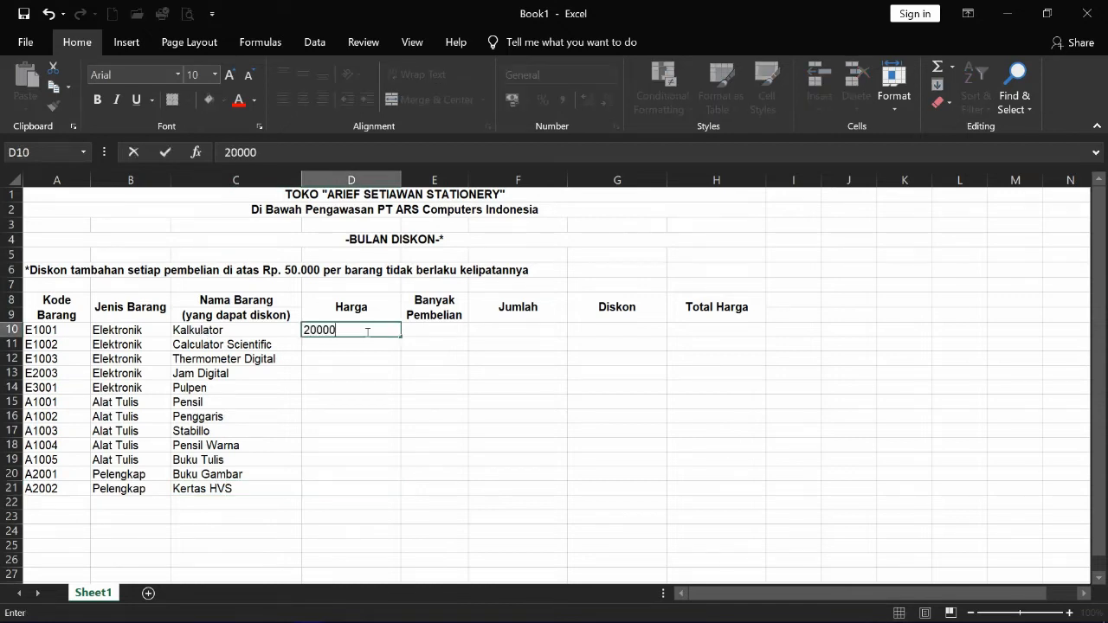
key(Return)
text(55000)
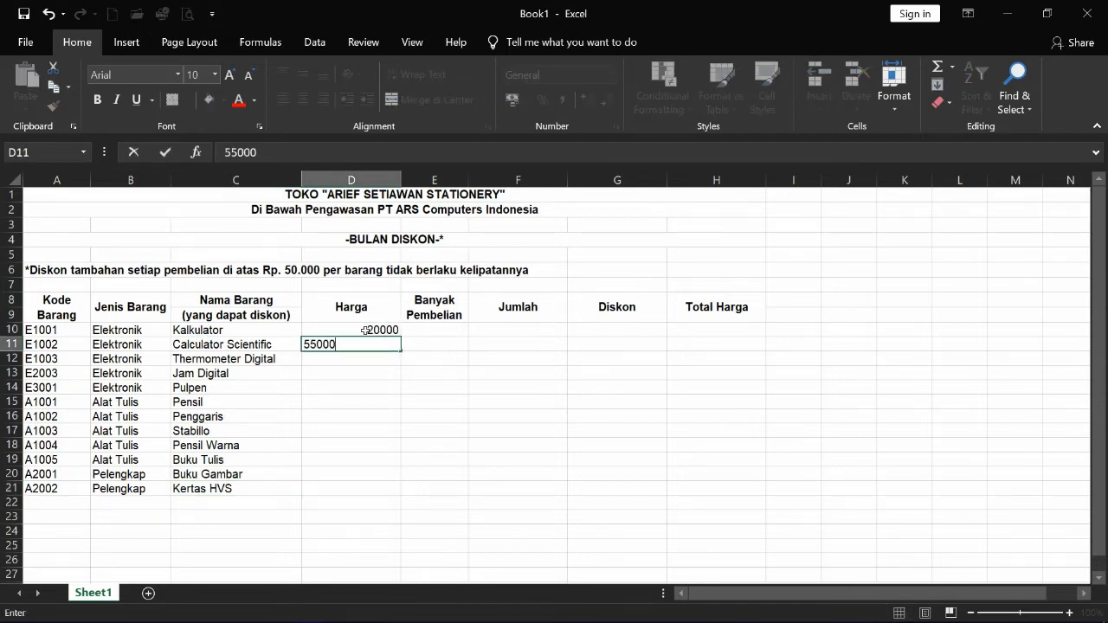
key(Return)
text(75000)
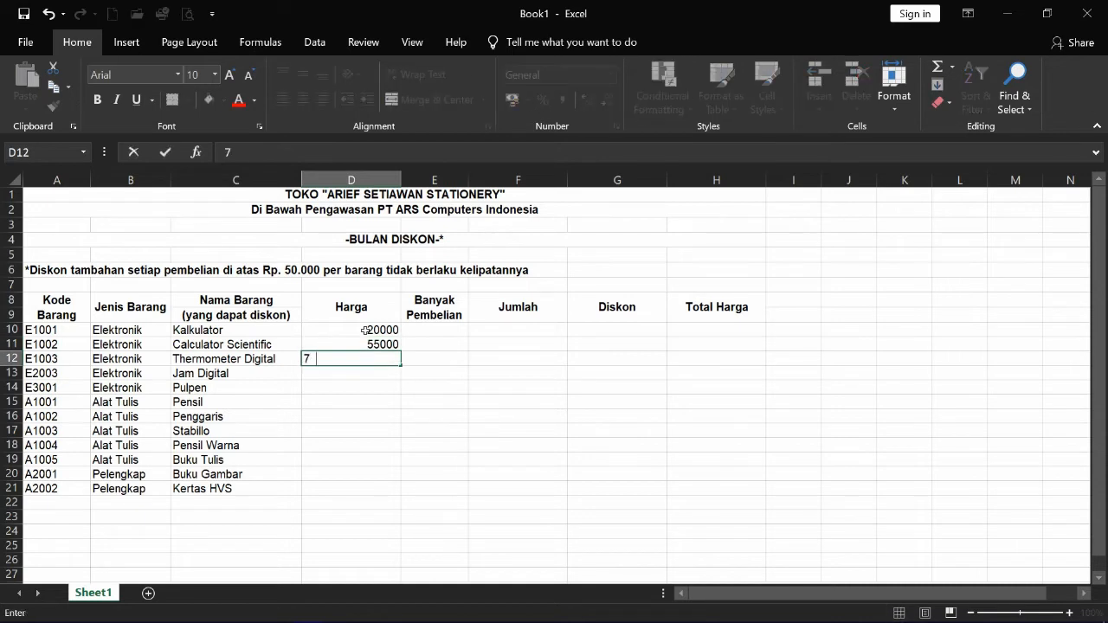
key(Return)
text(45000)
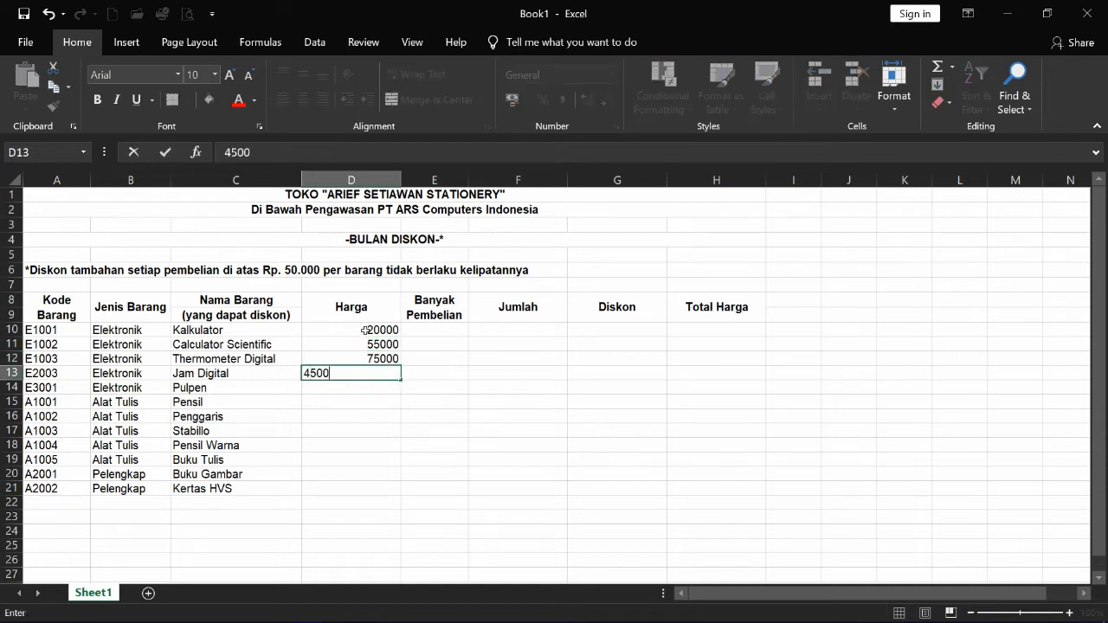
key(Return)
text(1500)
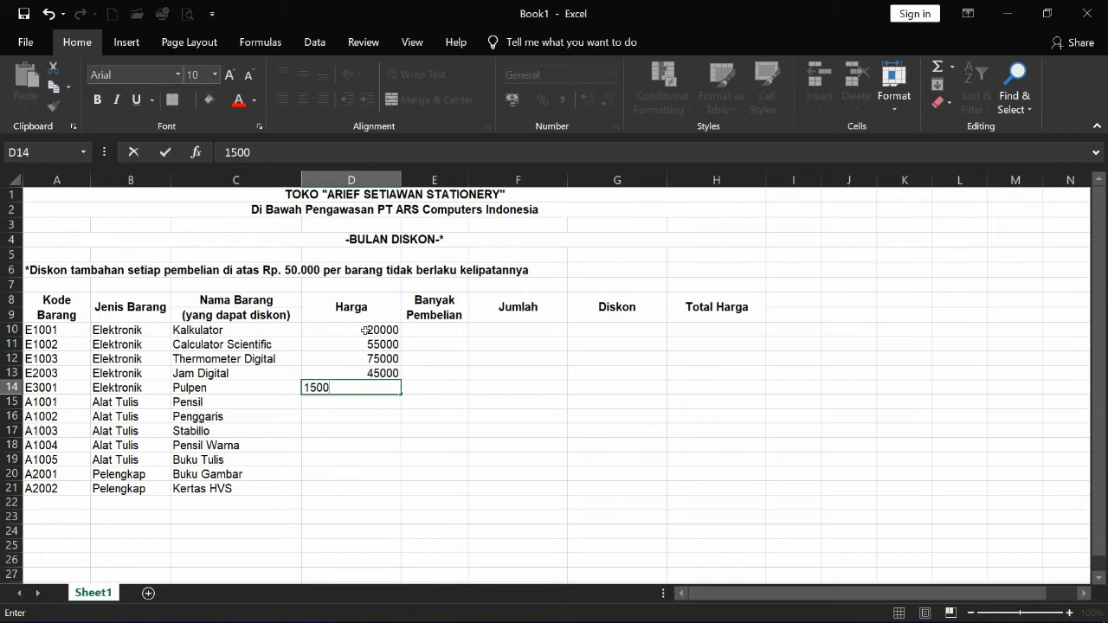
key(Return)
text(2000)
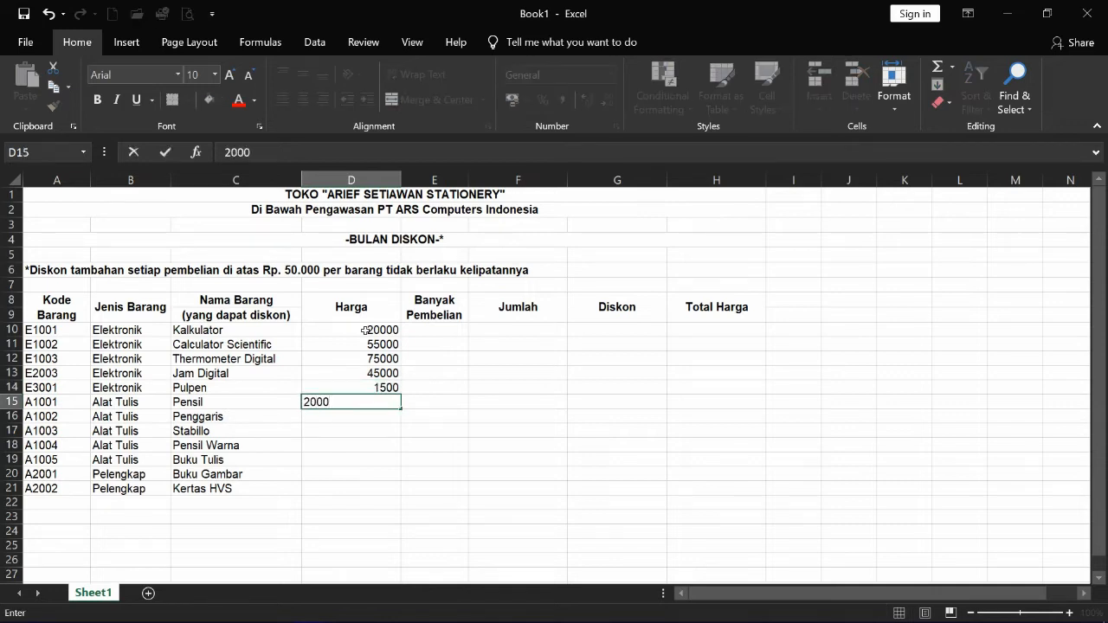
key(Return)
- Enter Harga prices 2500, 2000, 35000, 2000, 3000 and 37500 in D16:D21
text(2500)
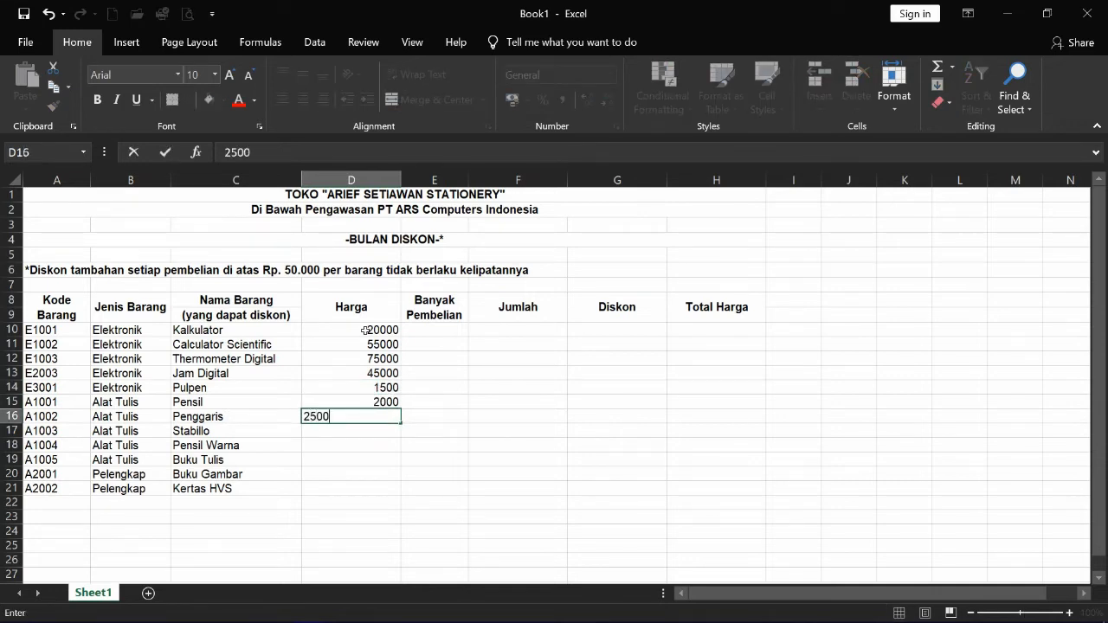
key(Return)
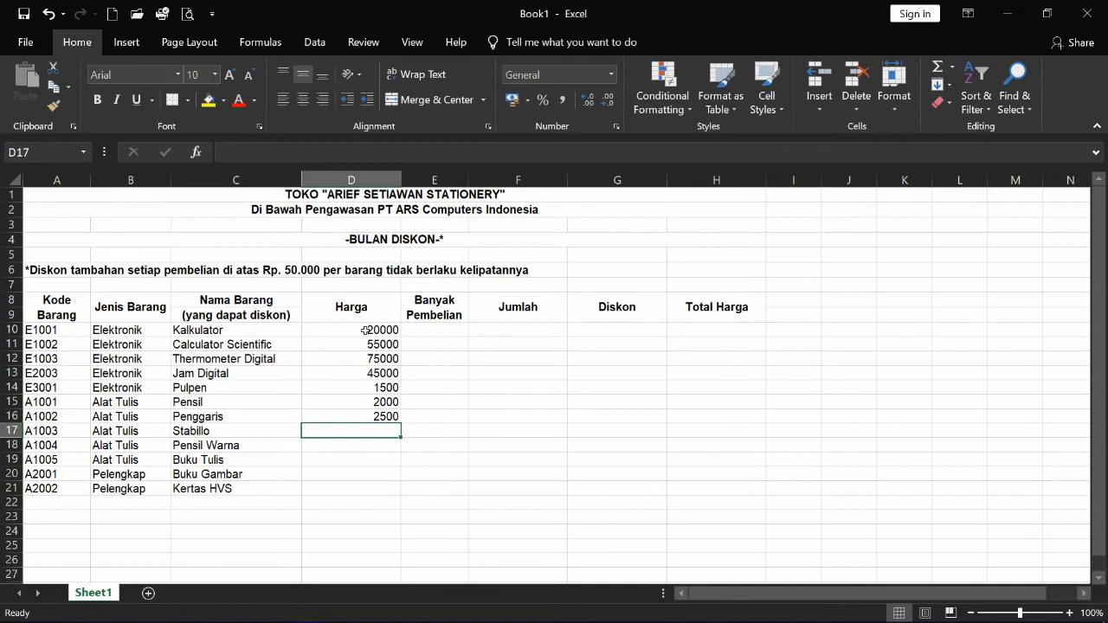
text(2000)
key(Return)
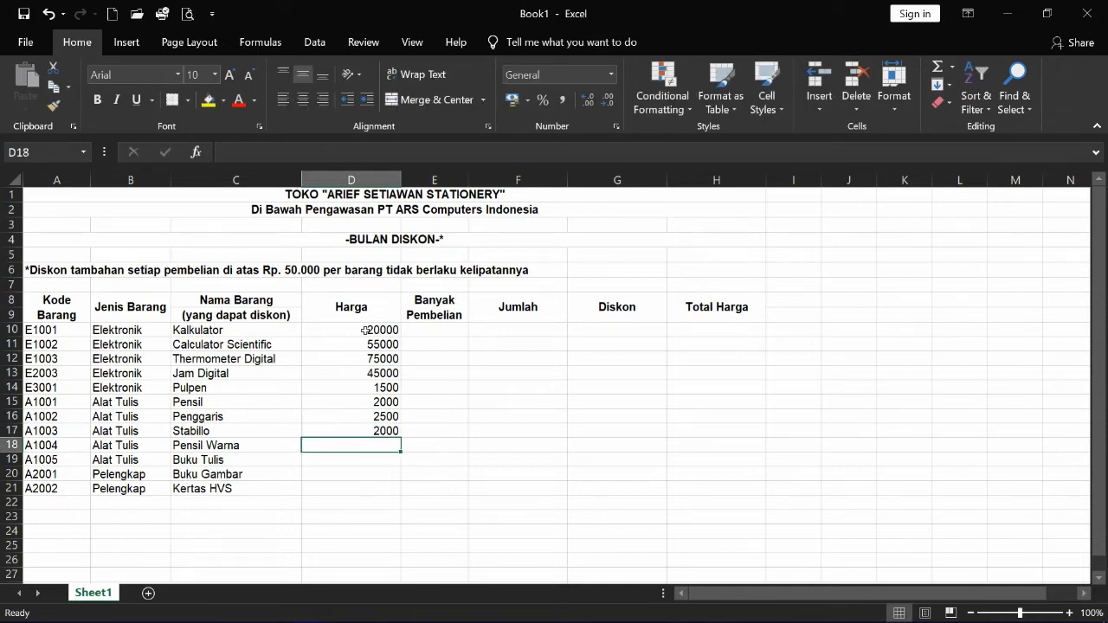
text(35000)
key(Return)
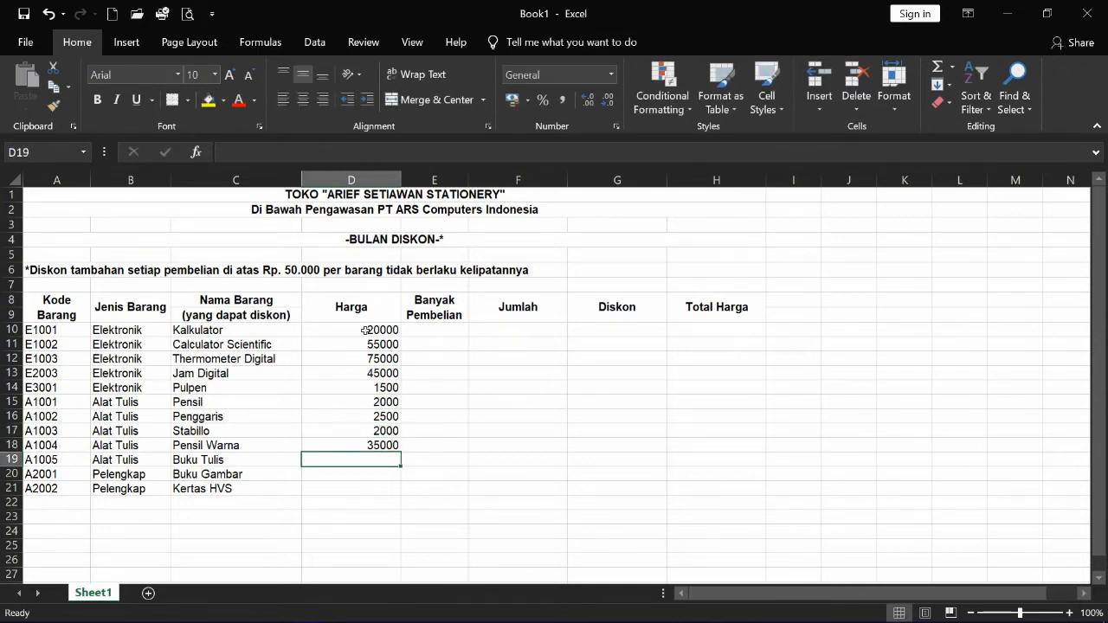
text(2000)
key(Return)
text(3000)
key(Return)
text(37500)
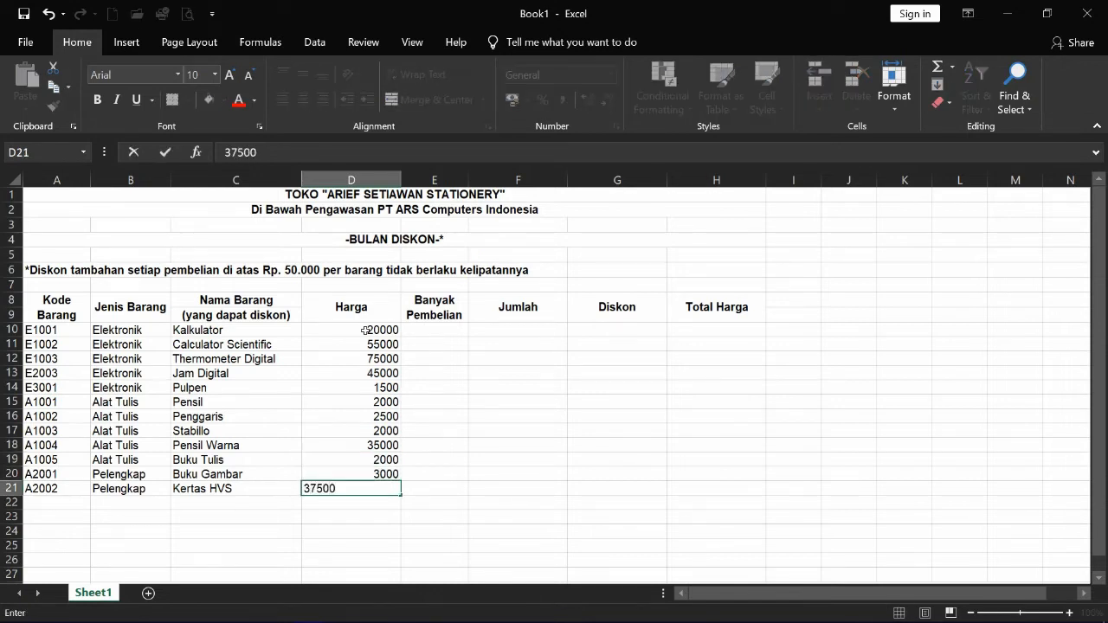
key(Return)
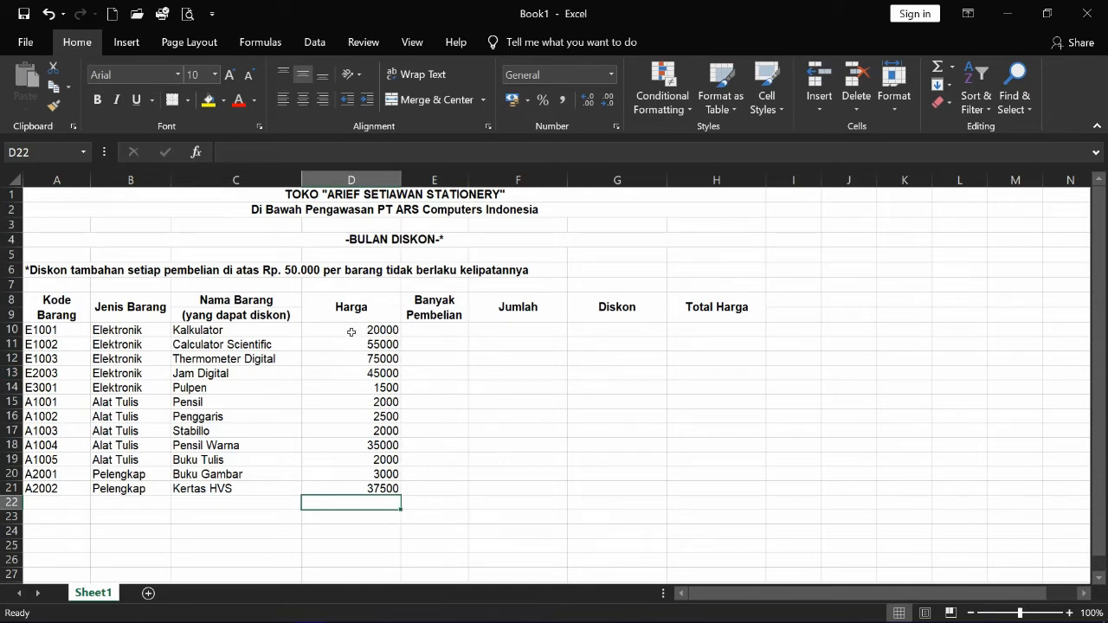
- Format prices D10:D21 as Accounting with the Rp symbol and 2 decimal places
drag(352, 332, 364, 492)
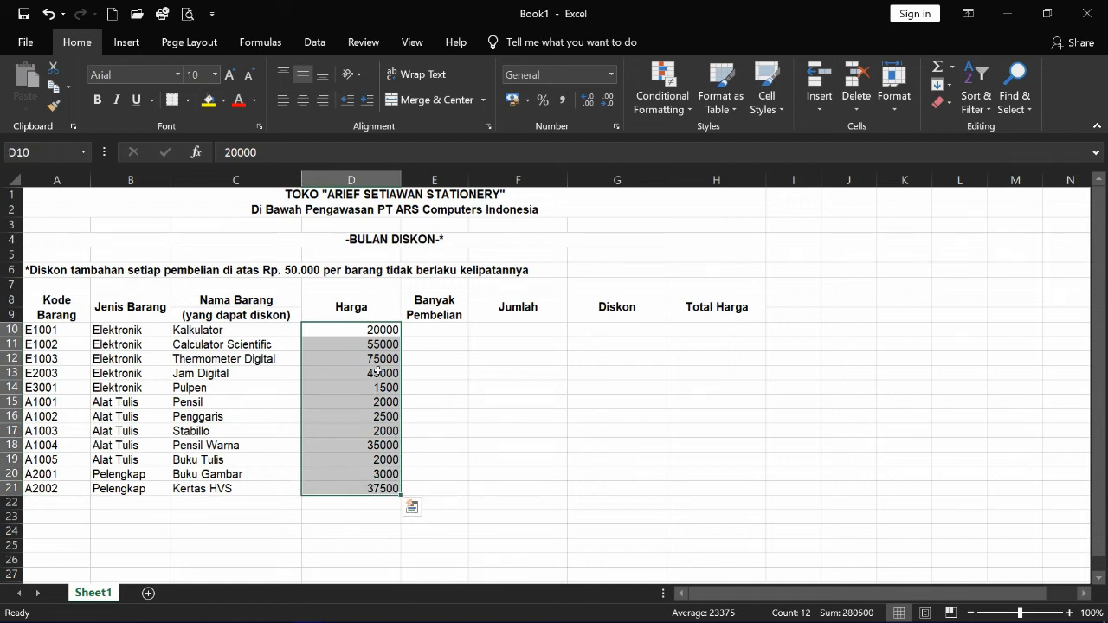
click(452, 458)
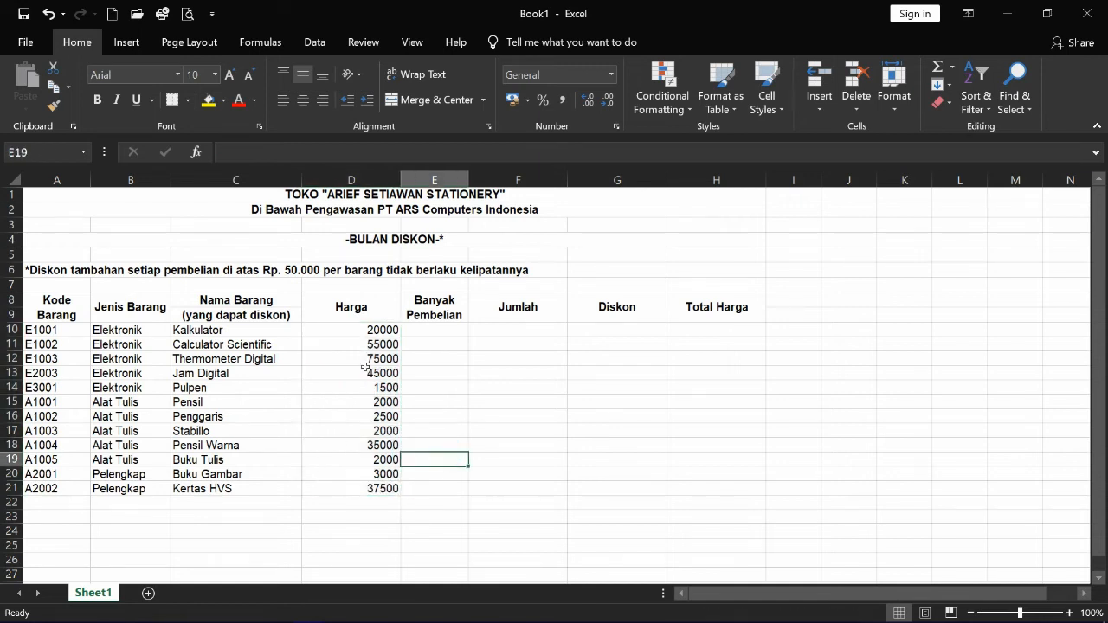
drag(362, 330, 366, 491)
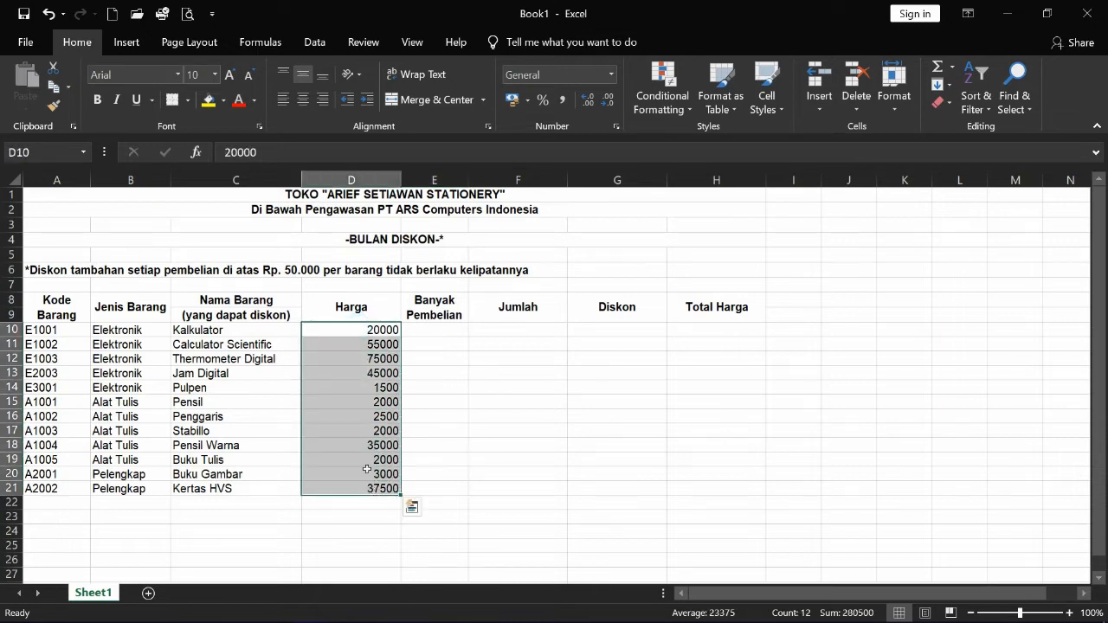
right_click(362, 350)
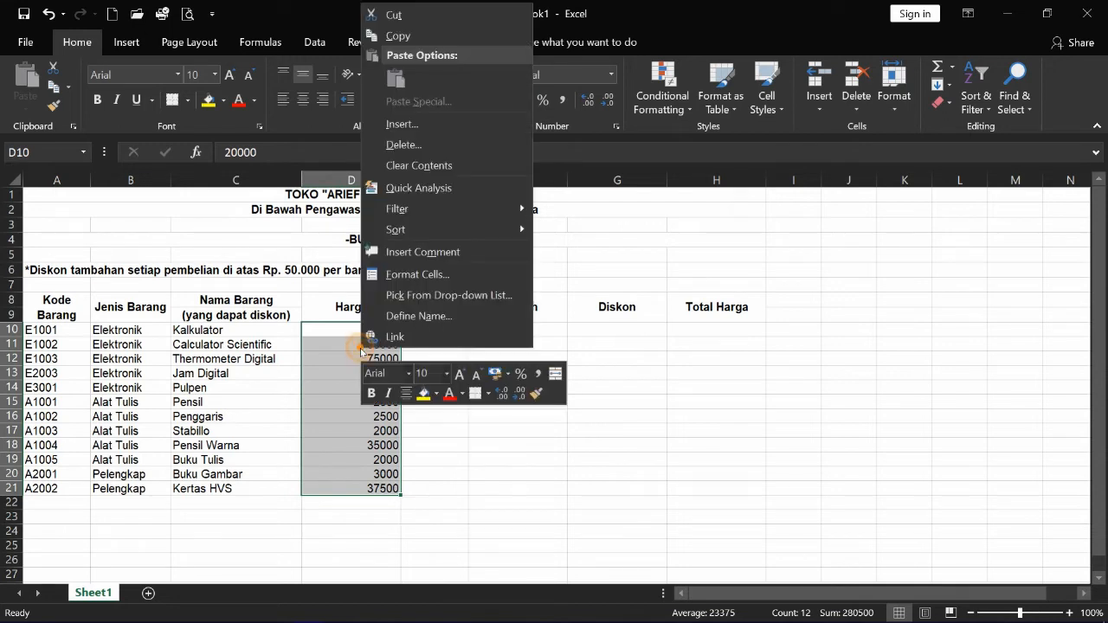
click(405, 275)
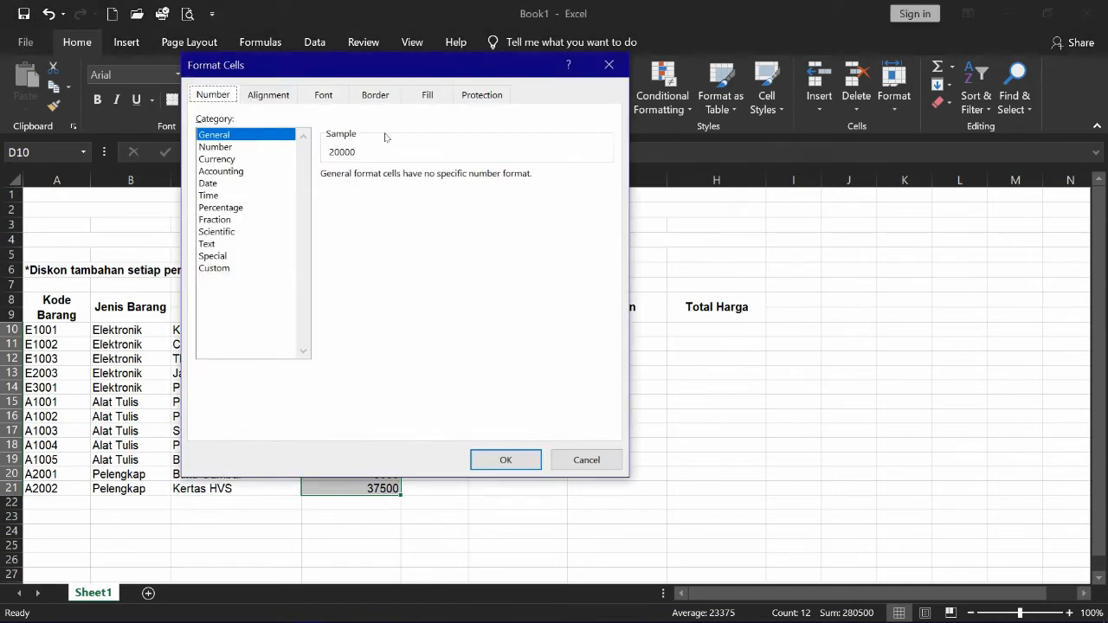
drag(393, 65, 691, 143)
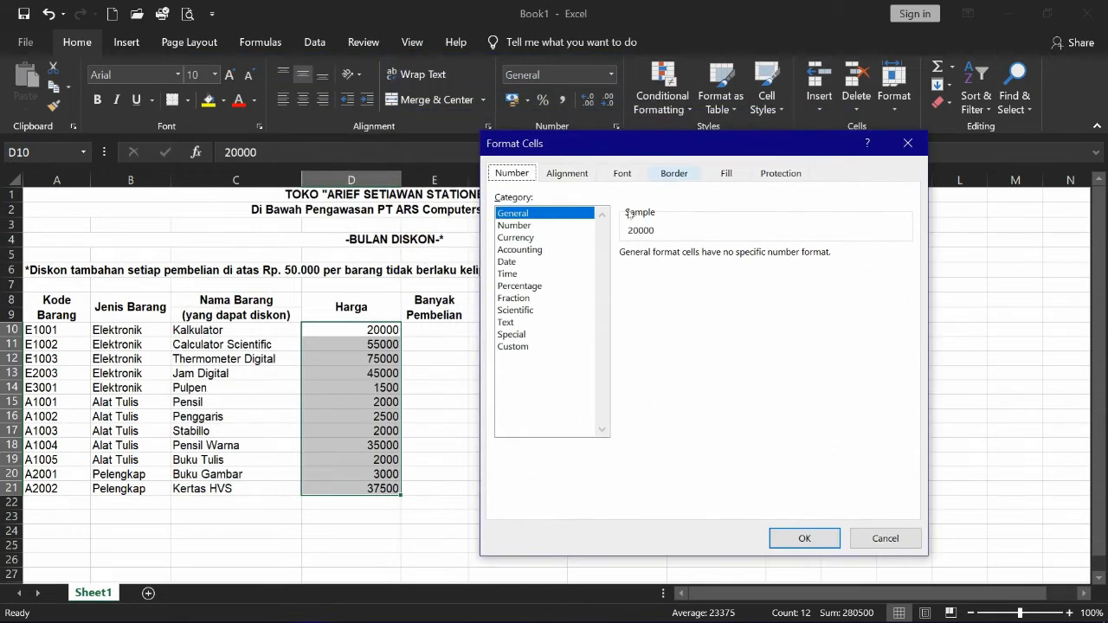
click(530, 250)
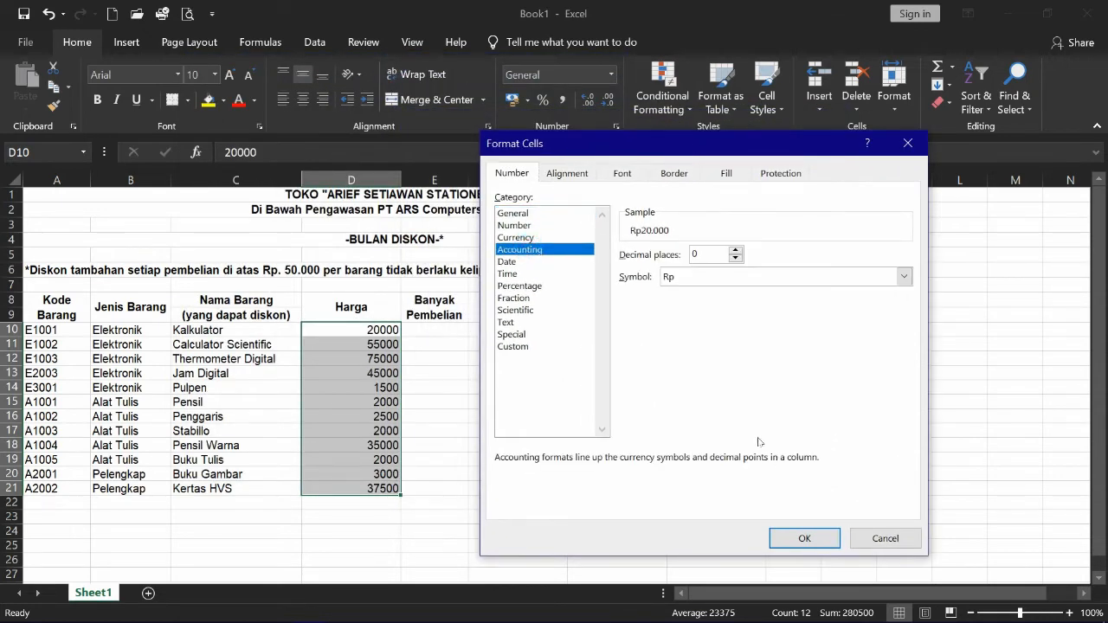
click(736, 251)
click(736, 251)
click(804, 538)
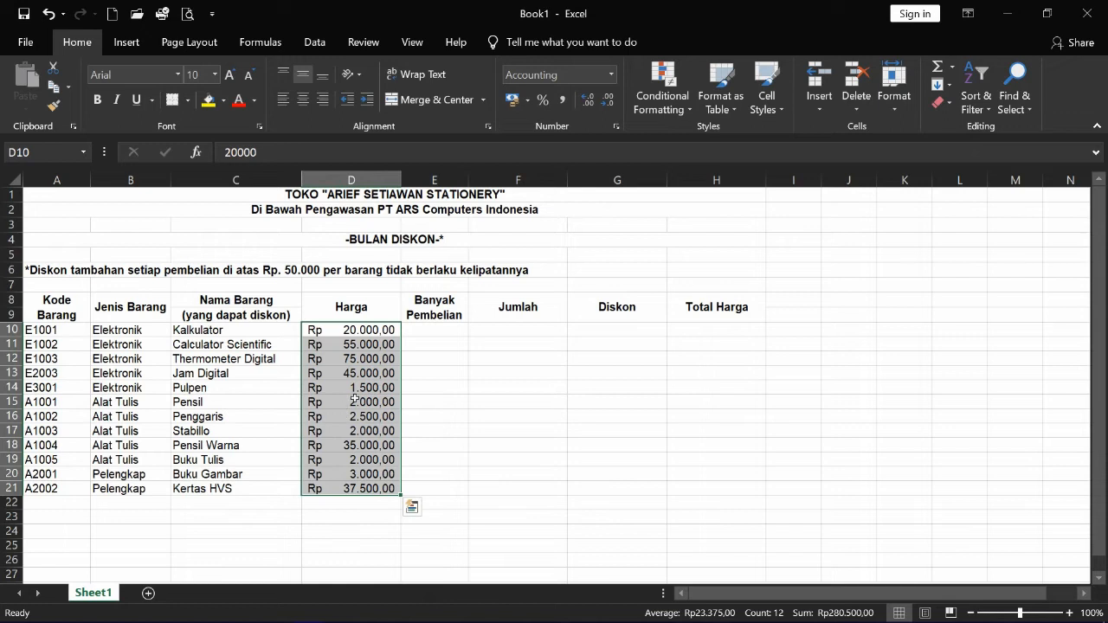
click(439, 336)
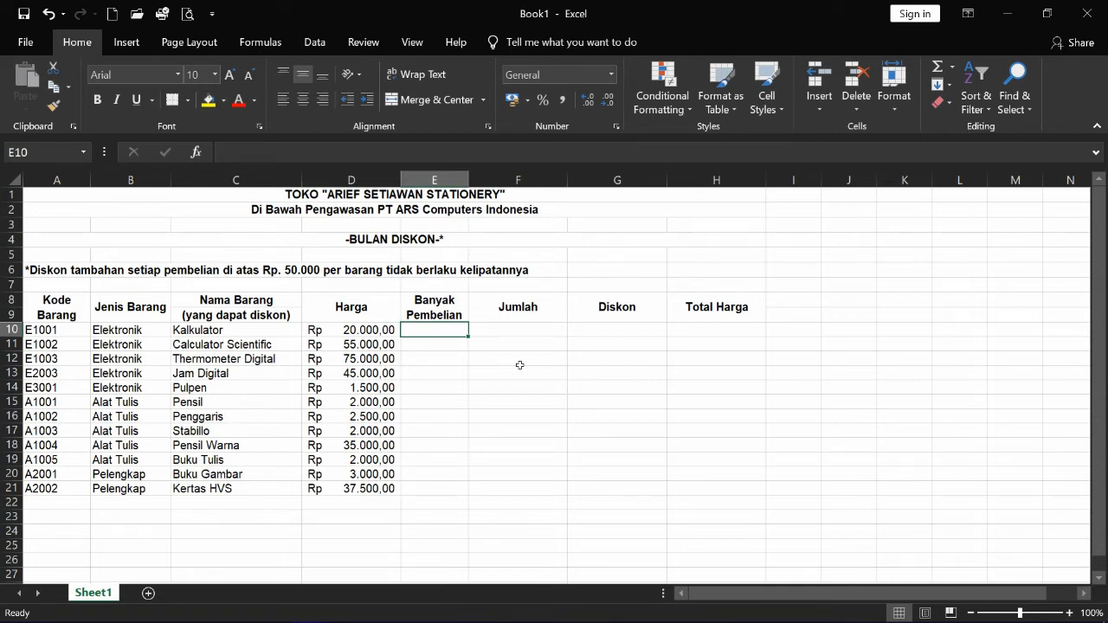
- Enter quantities 2, 1, 0 and 0 for the electronics items, keeping 12 for Pulpen
text(2)
key(Return)
text(1)
key(Return)
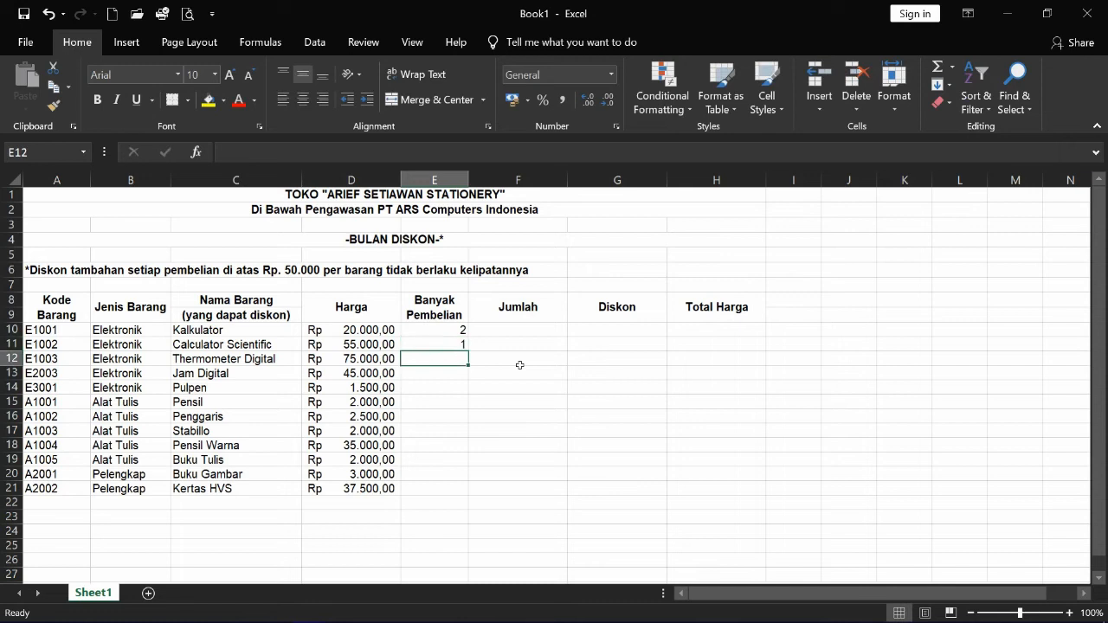
text(0)
key(Return)
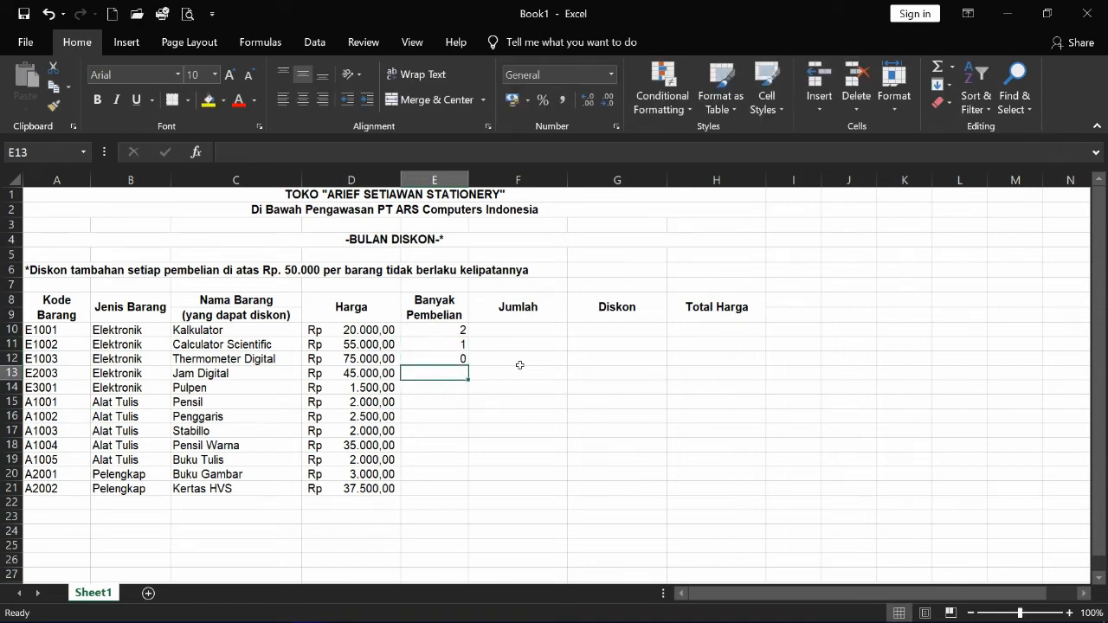
text(0)
key(Return)
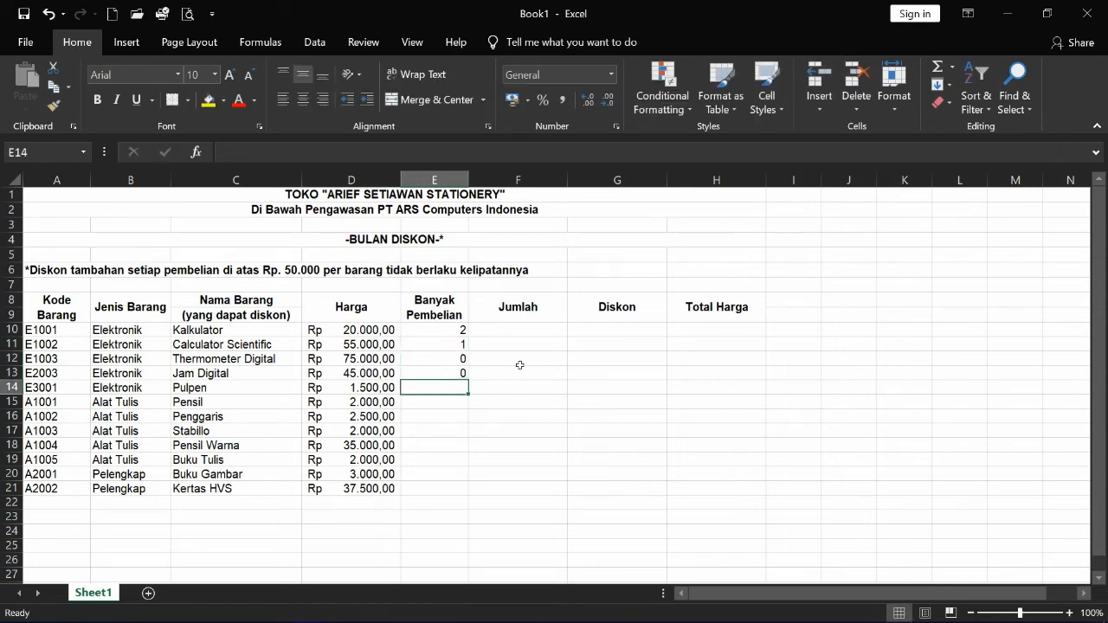
key(Return)
- Enter quantities 24, 5, 7, 2, 36, 2 and 2 for Pensil through Kertas HVS
text(24)
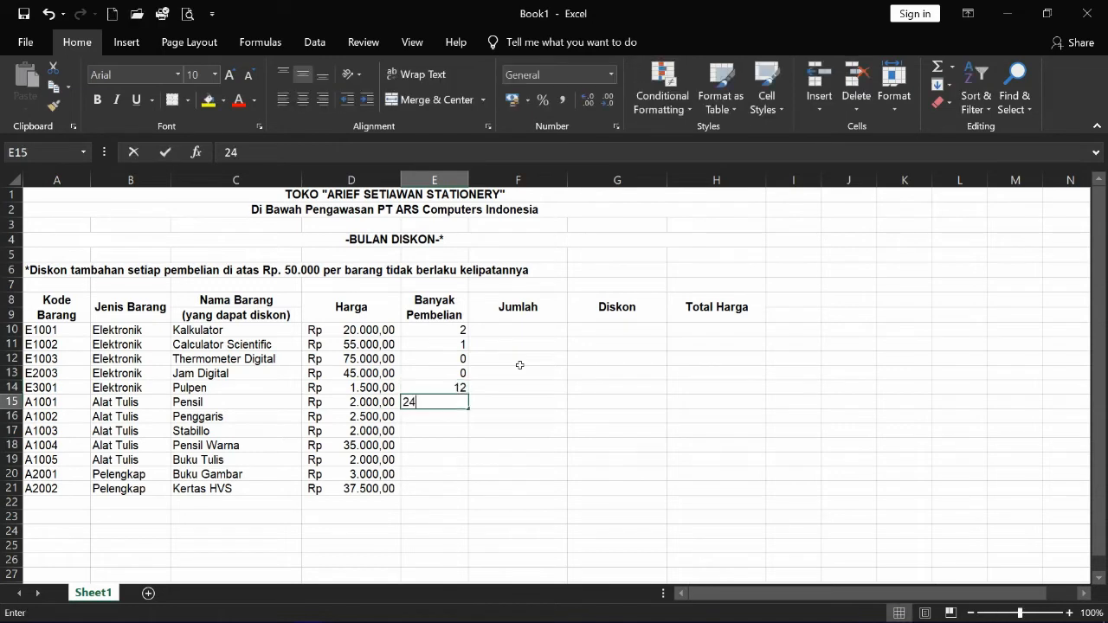
key(Return)
text(5)
key(Return)
text(7)
key(Return)
text(2)
key(Return)
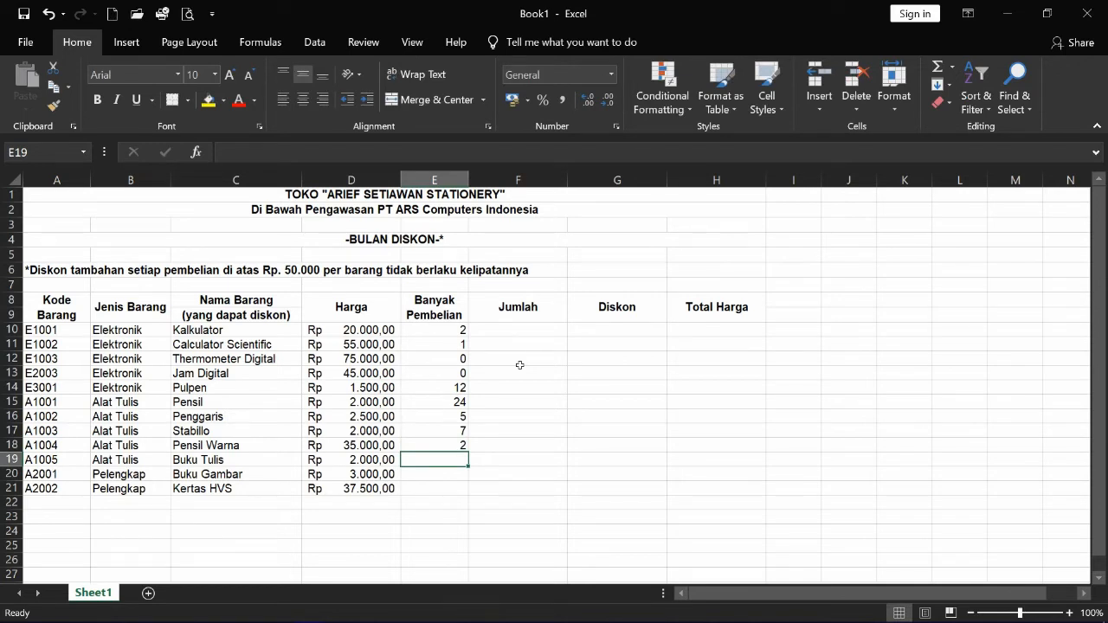
text(36)
key(Return)
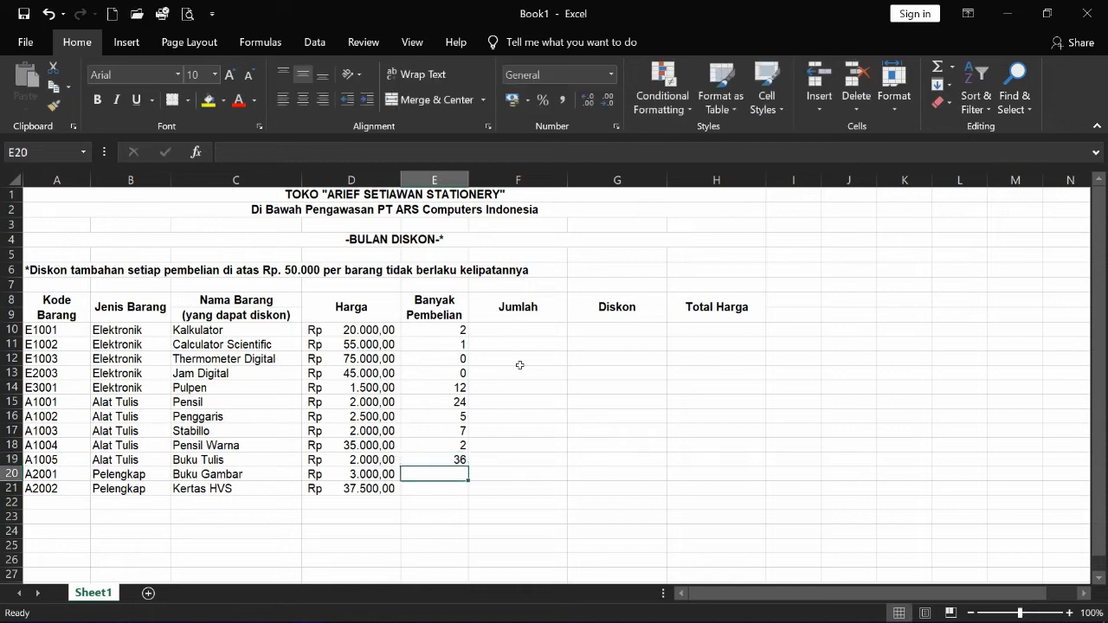
text(2)
key(Return)
text(2)
key(Return)
key(Up)
key(Up)
- Centre the Banyak Pembelian quantities in E10:E21
click(439, 331)
drag(439, 331, 436, 490)
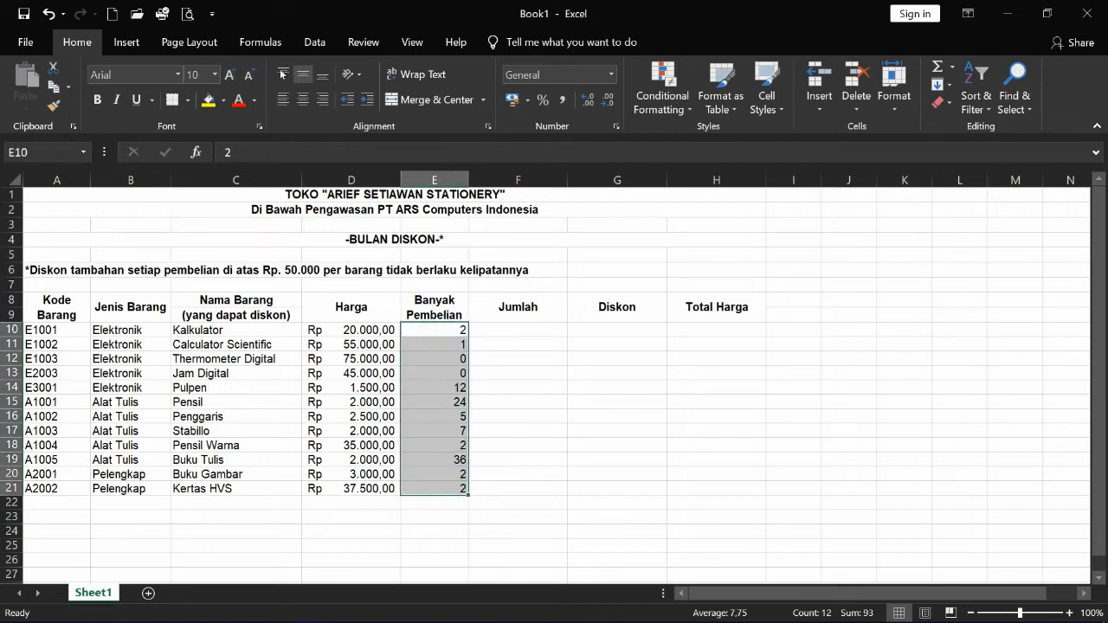
click(302, 100)
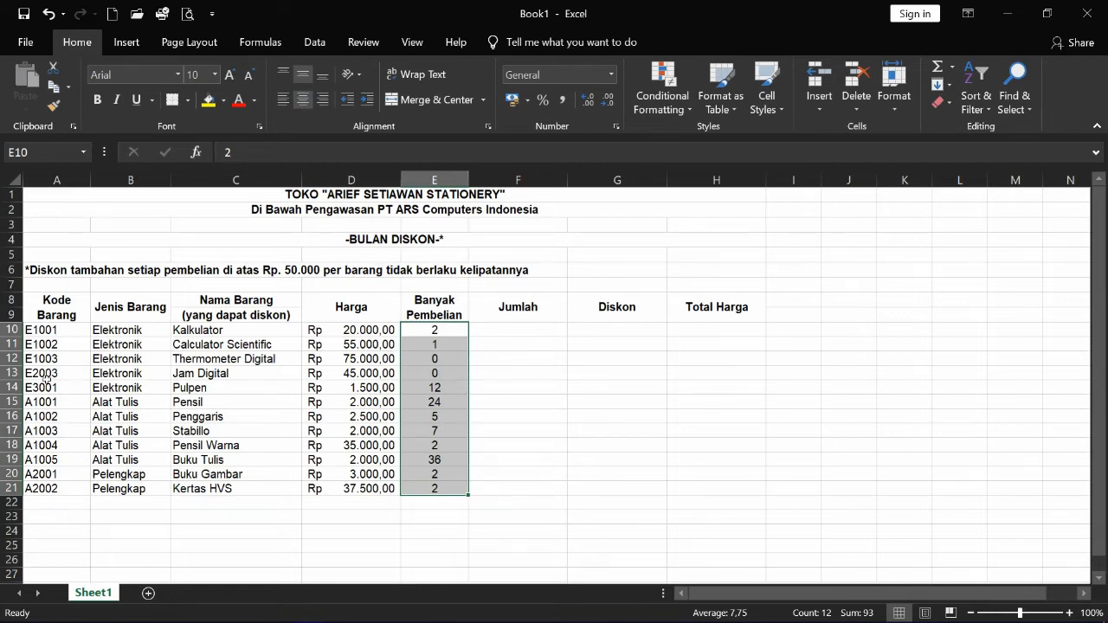
- Review the Calculator Scientific, Thermometer Digital and Jam Digital entries and their quantities
click(217, 349)
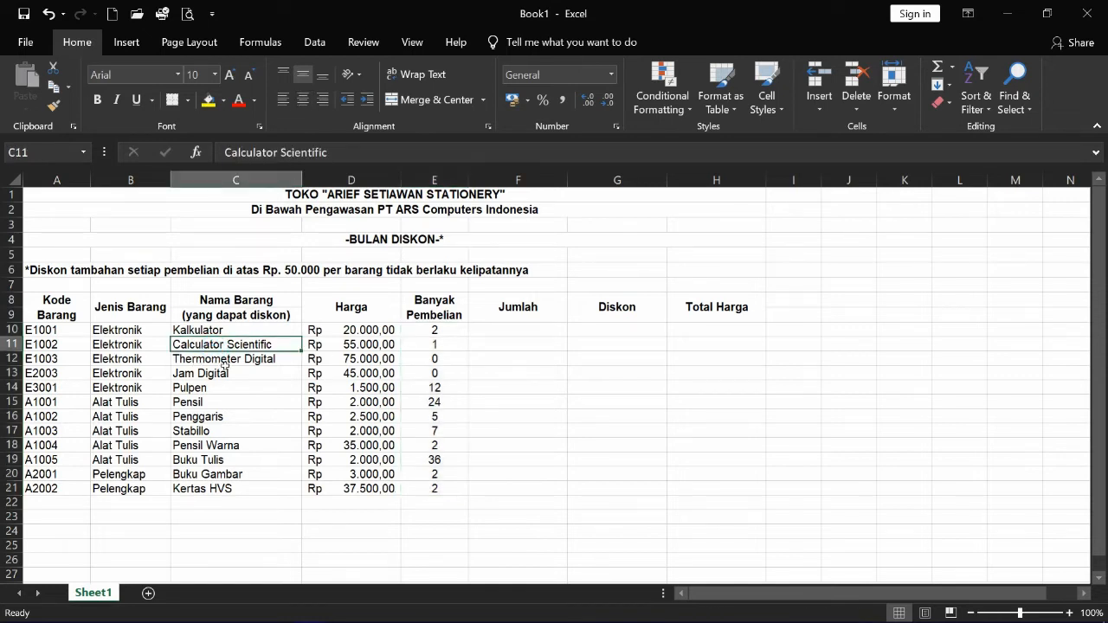
click(223, 363)
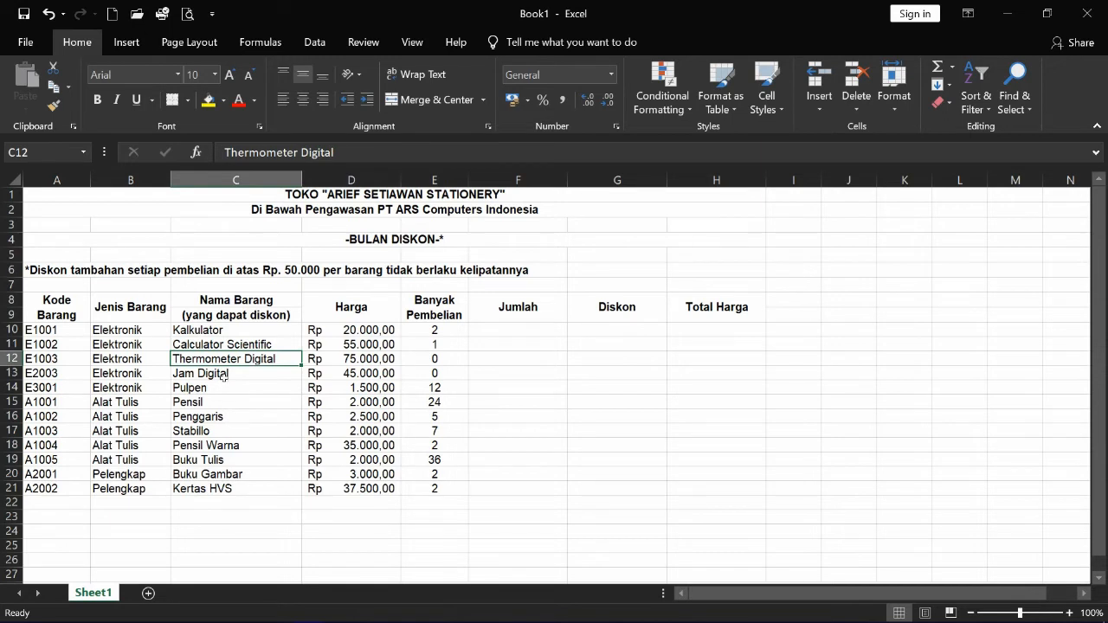
click(223, 375)
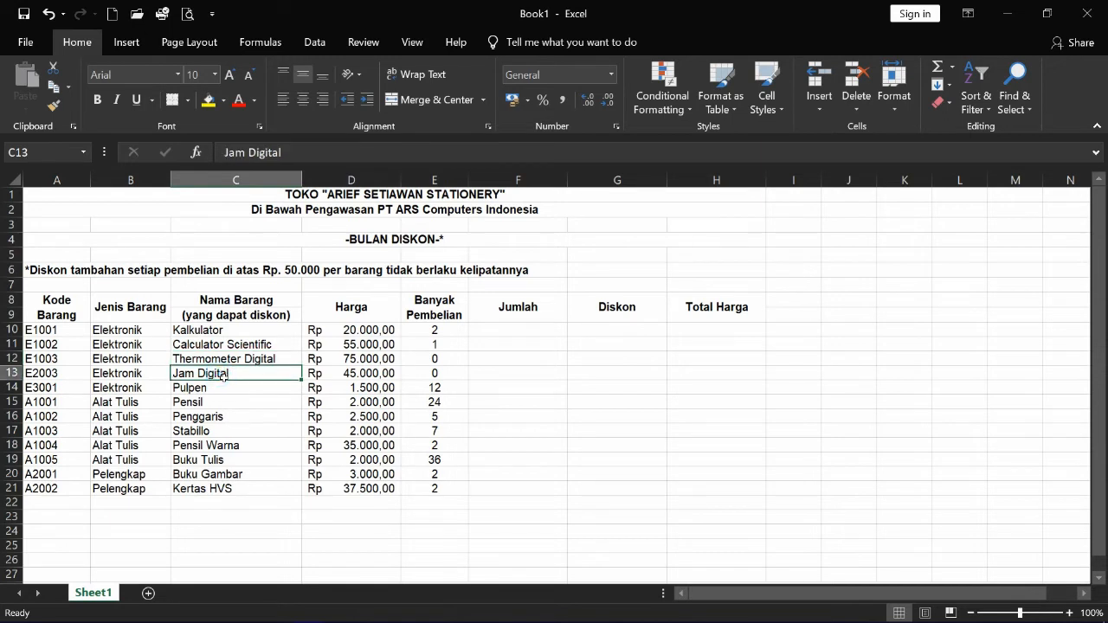
click(428, 360)
click(431, 374)
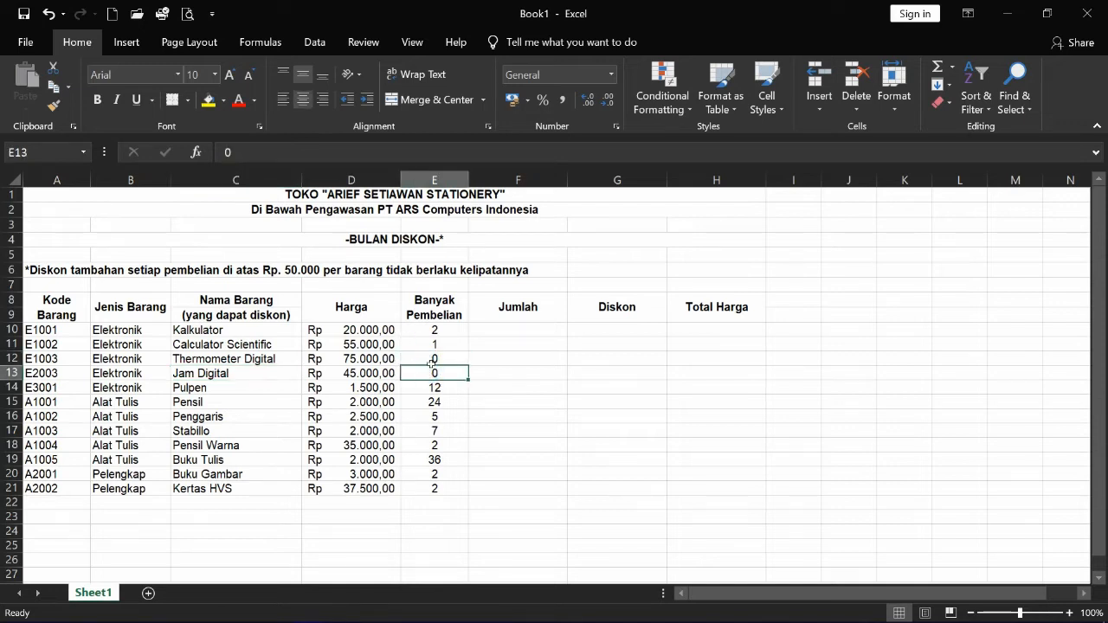
click(432, 360)
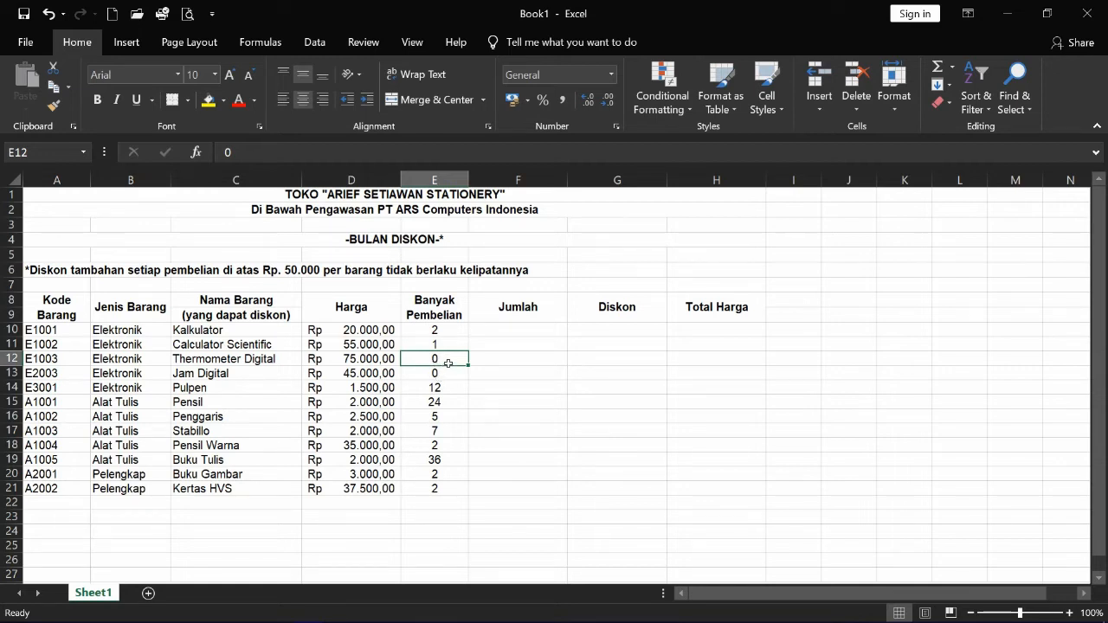
click(451, 377)
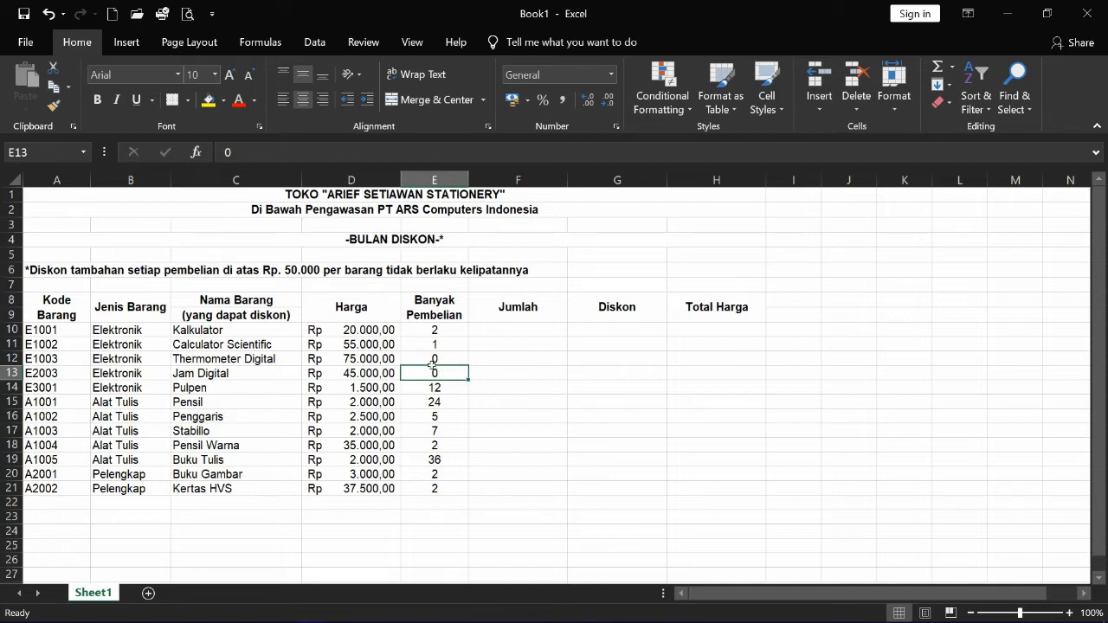
click(506, 335)
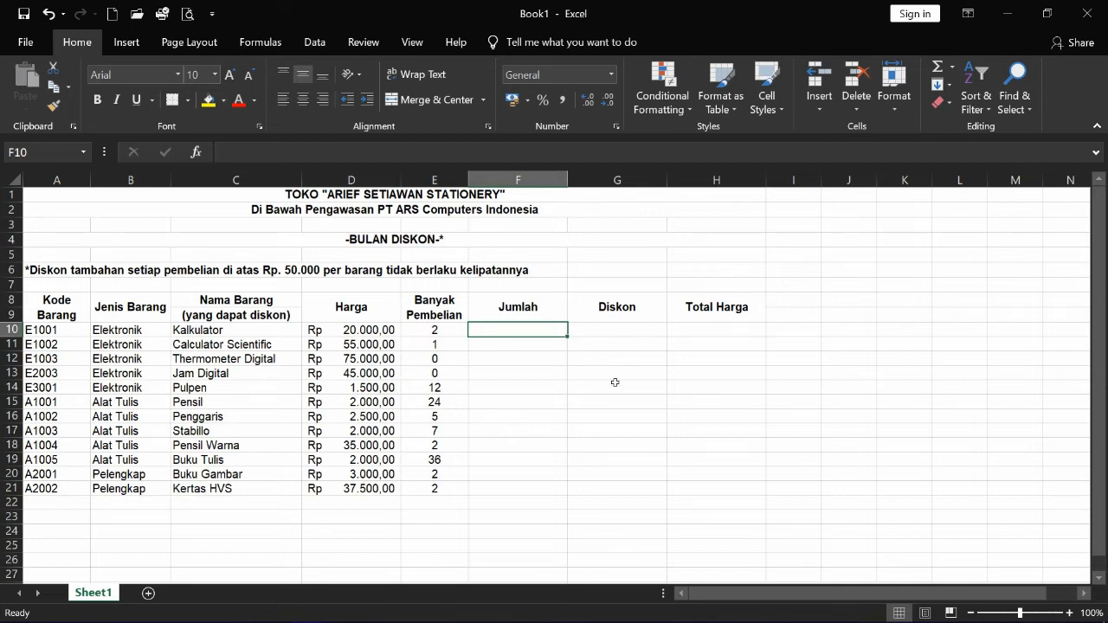
- Enter =D10*E10 in F10 so the Kalkulator Jumlah reads Rp 40.000,00
text(=)
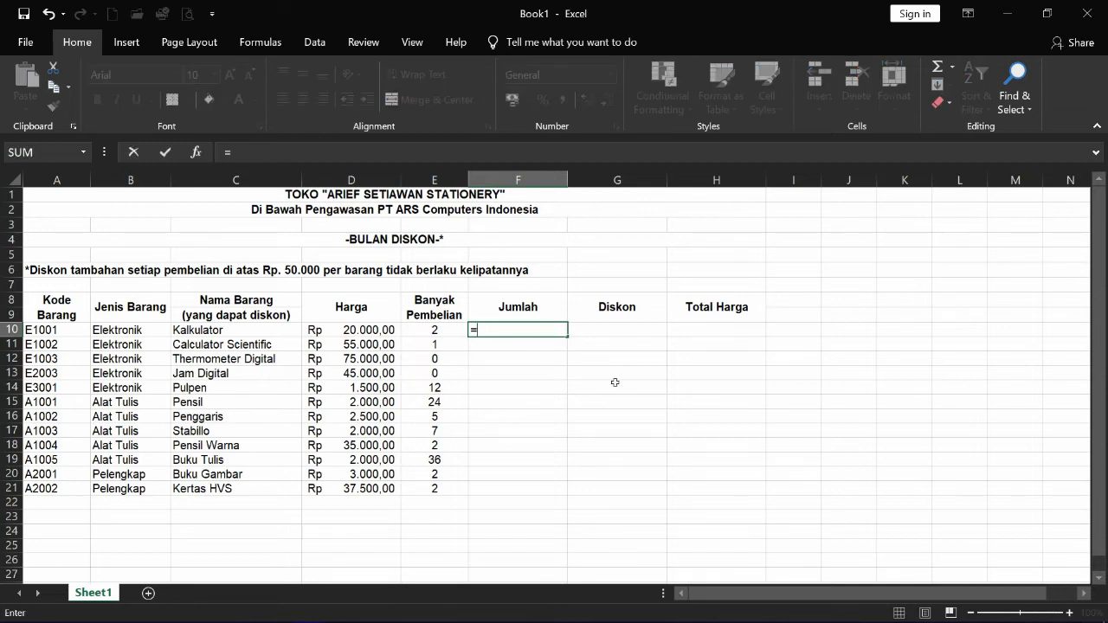
click(359, 336)
text(*)
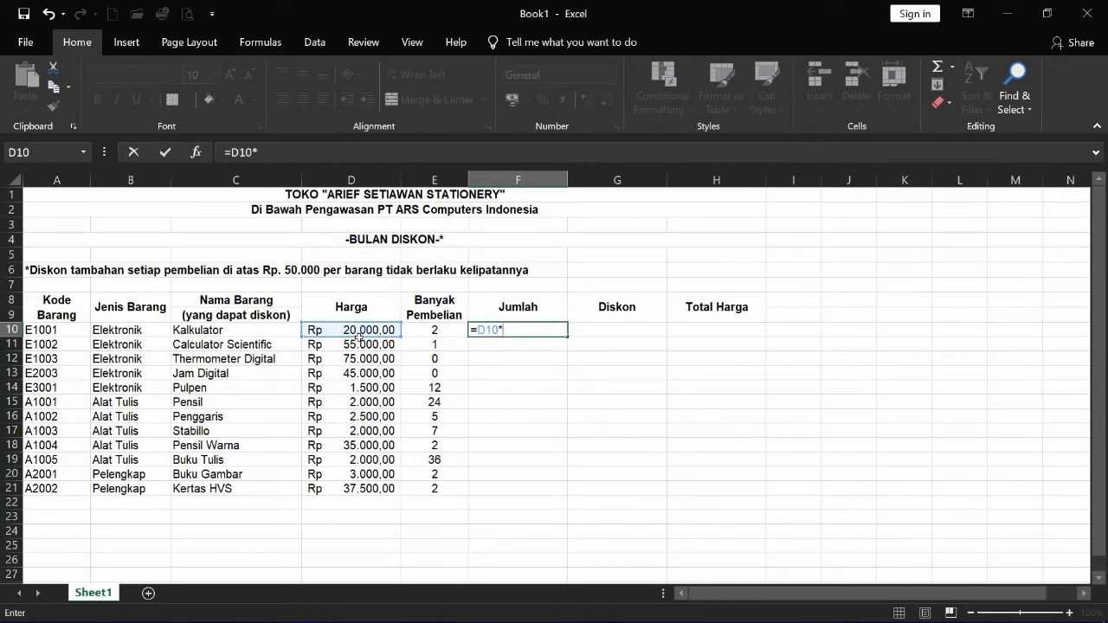
click(439, 334)
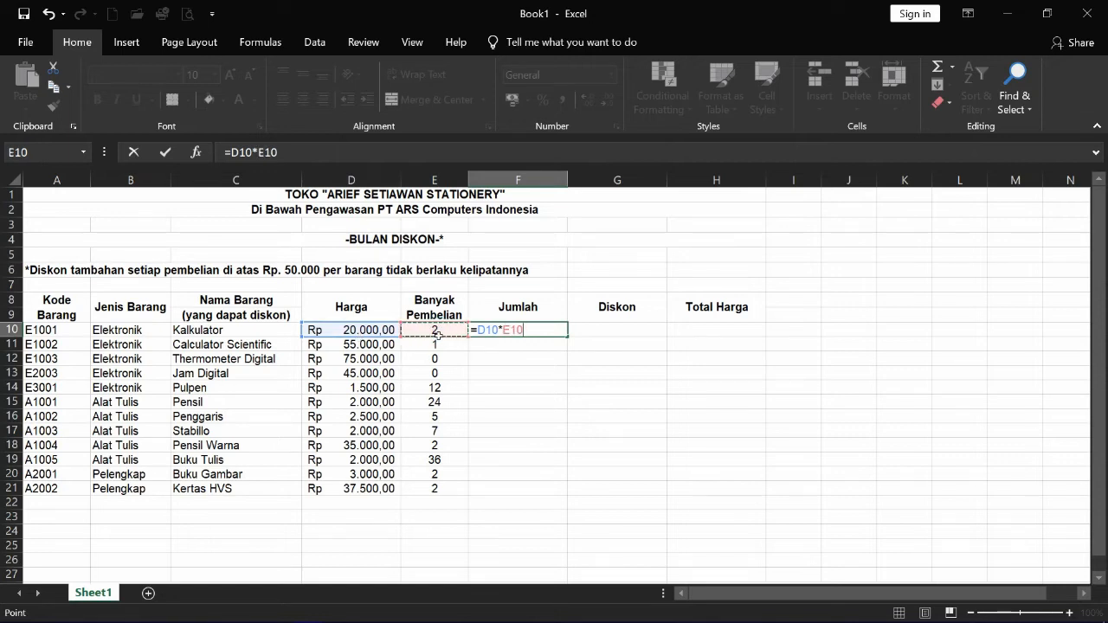
key(Return)
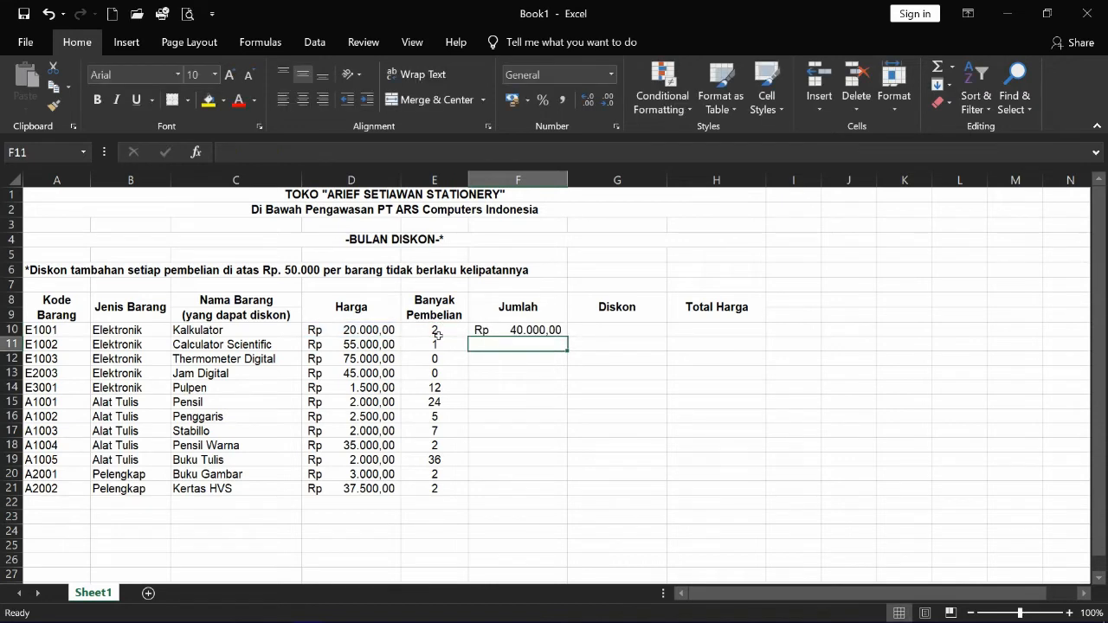
click(528, 336)
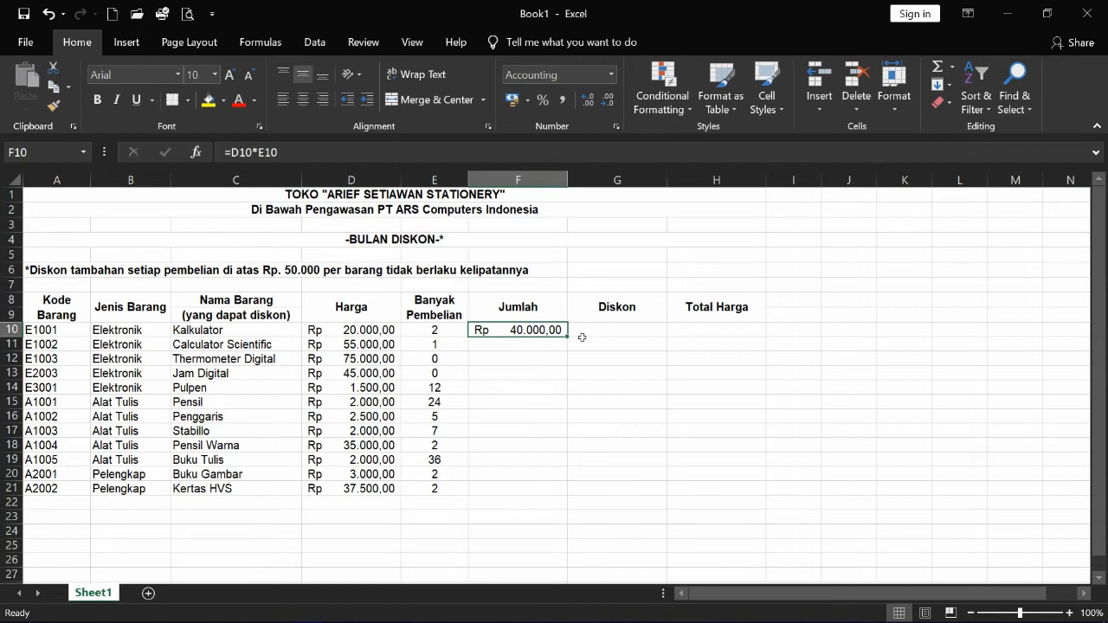
click(600, 332)
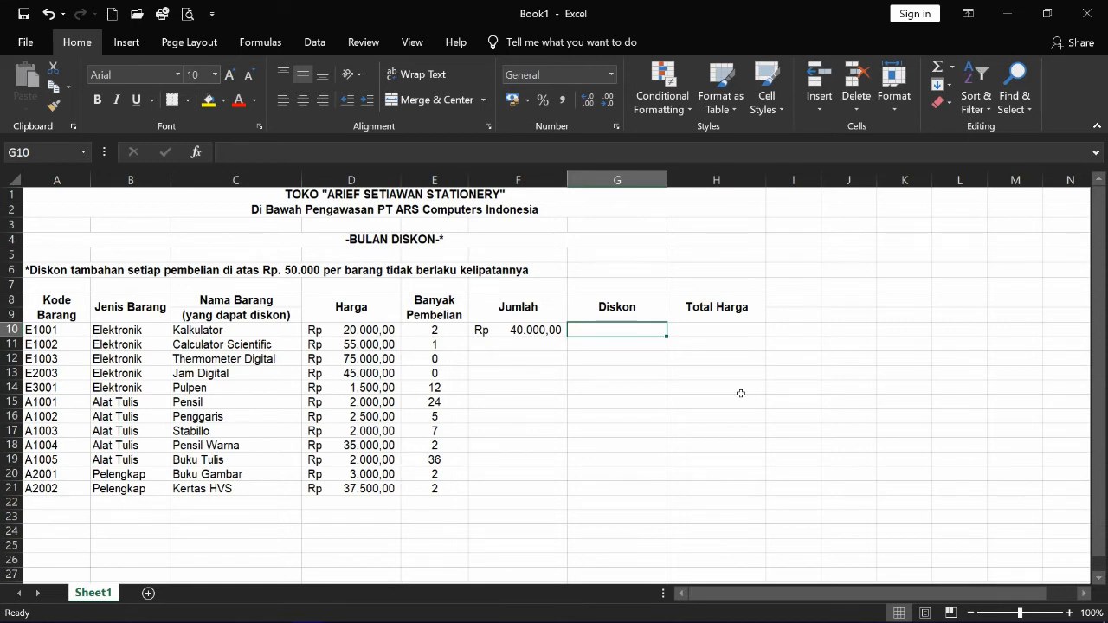
- Start G10's formula as =if(F10>=50000; to test the Kalkulator Jumlah
text(=)
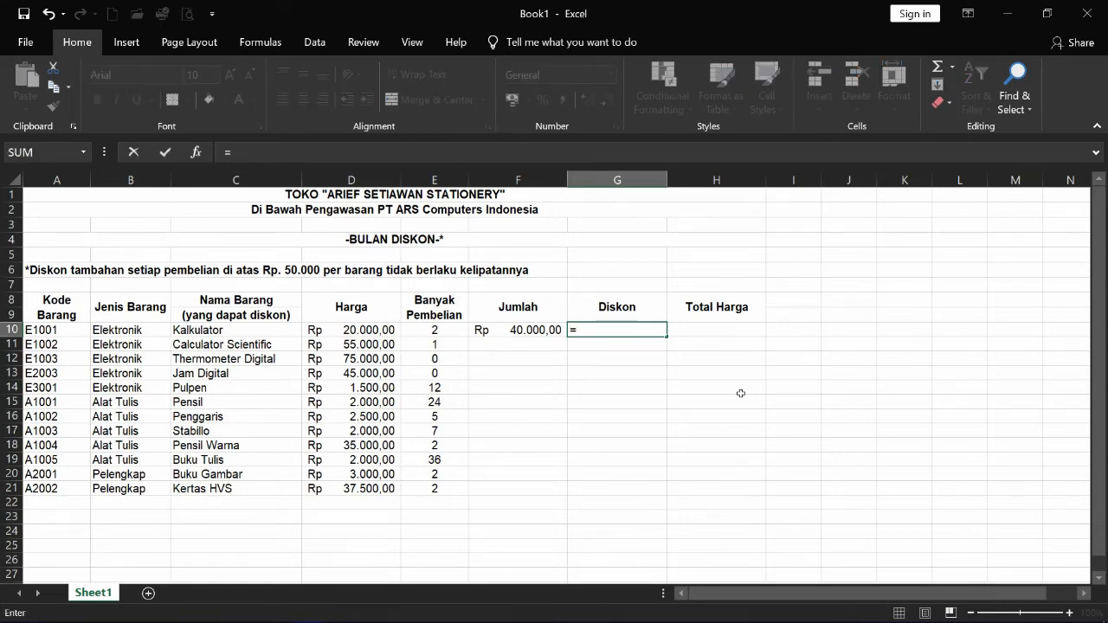
text(if)
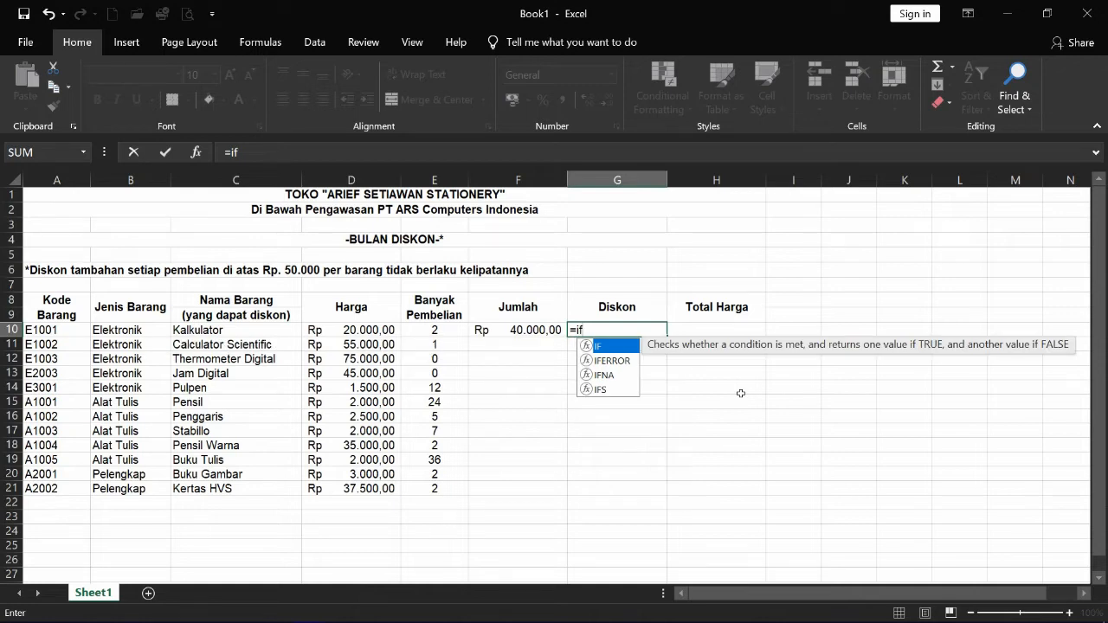
text(()
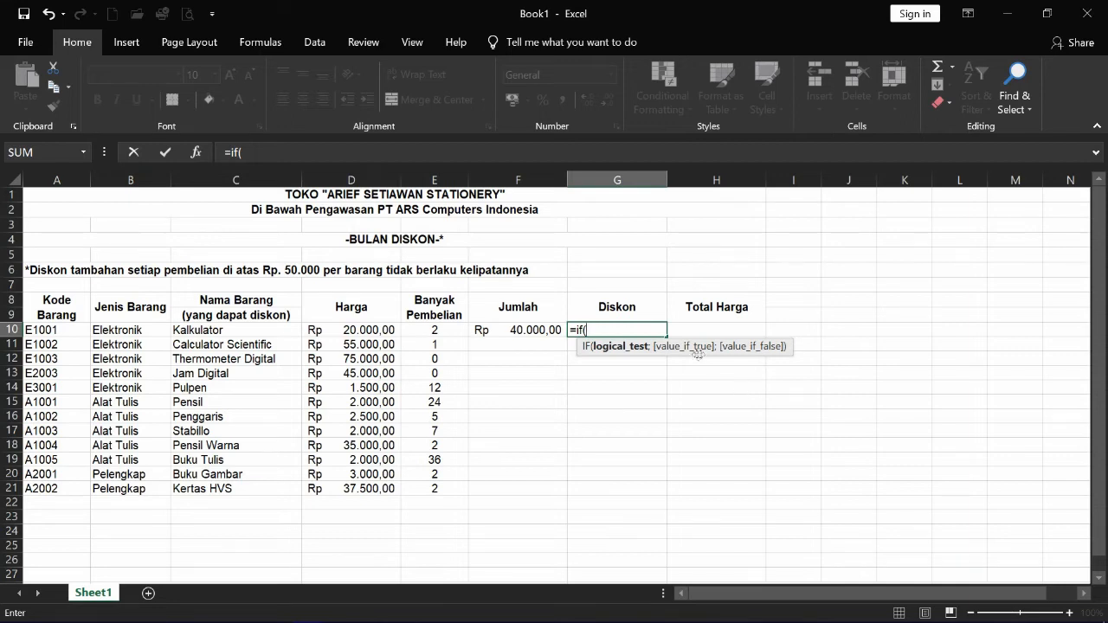
click(538, 334)
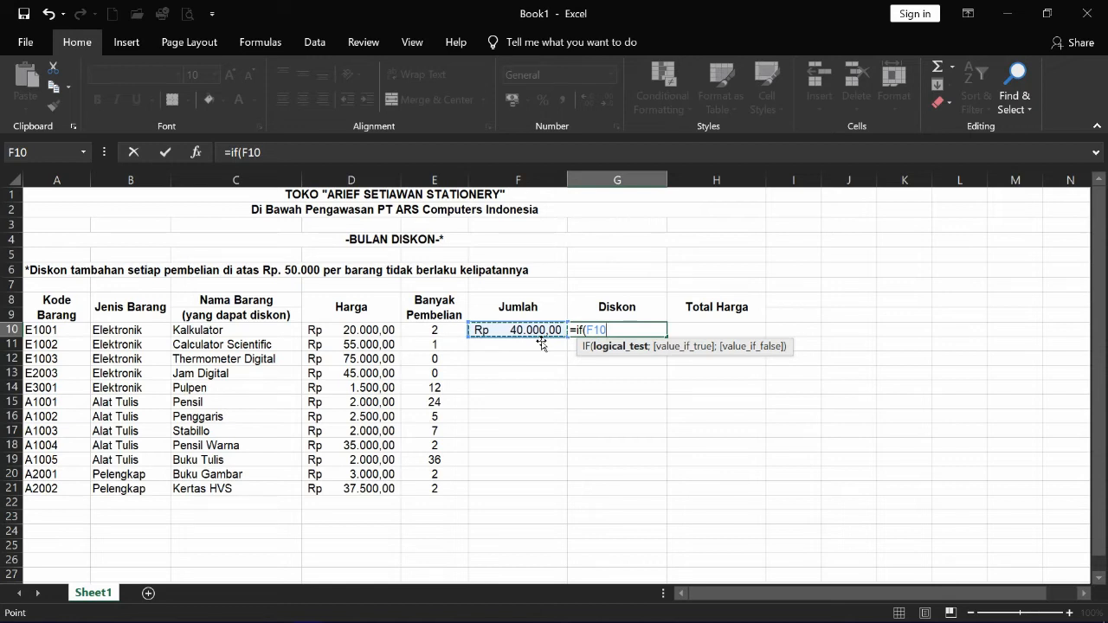
text(>=)
text(50000)
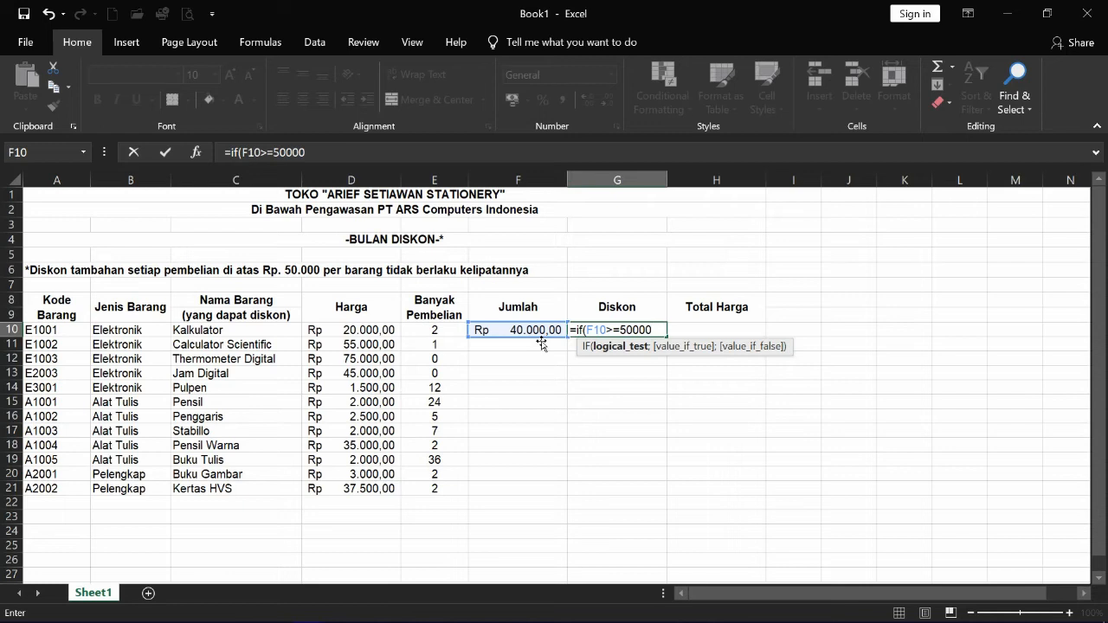
text(;)
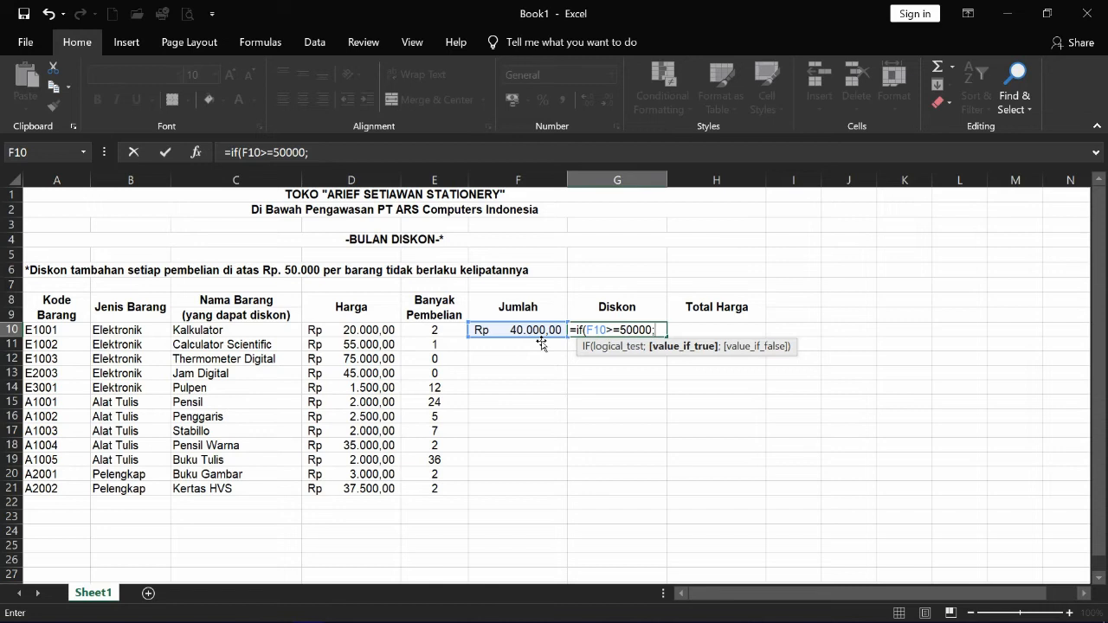
- Complete G10 as =IF(F10>=50000;F10*20%;F10*10%), giving a Kalkulator discount of 4000
text(F)
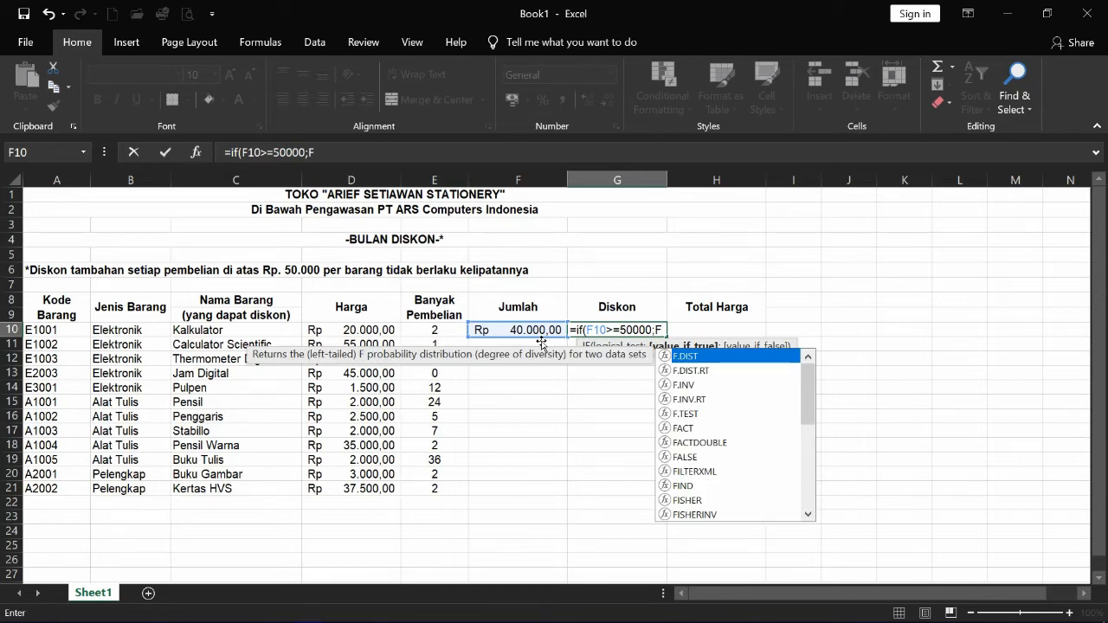
text(10)
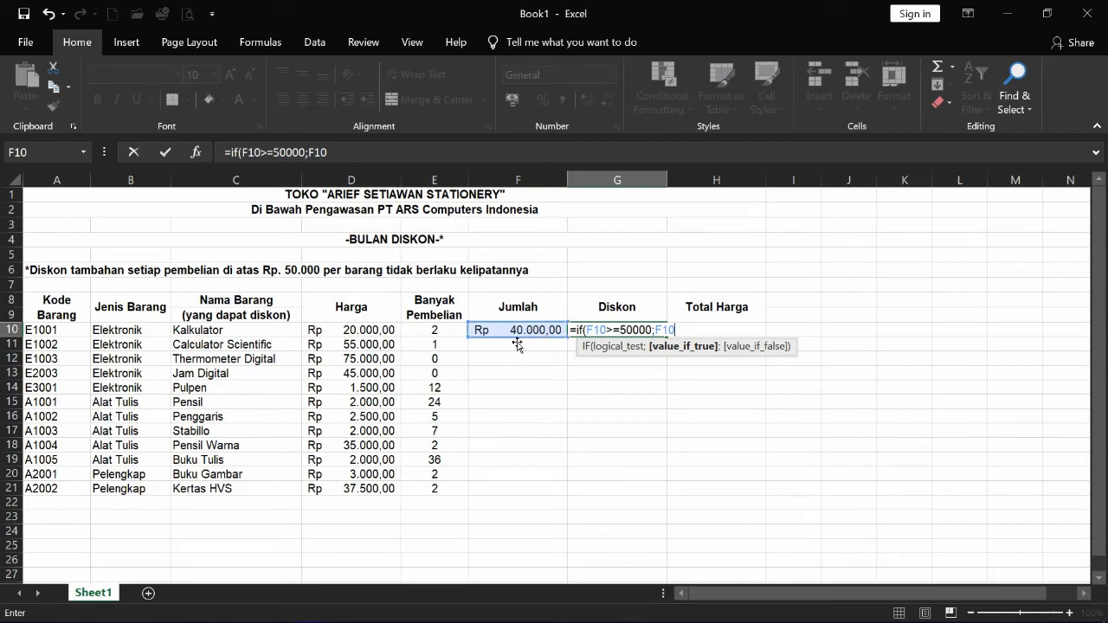
text(*)
text(0,2)
key(BackSpace)
key(BackSpace)
key(BackSpace)
text(20%)
text(;)
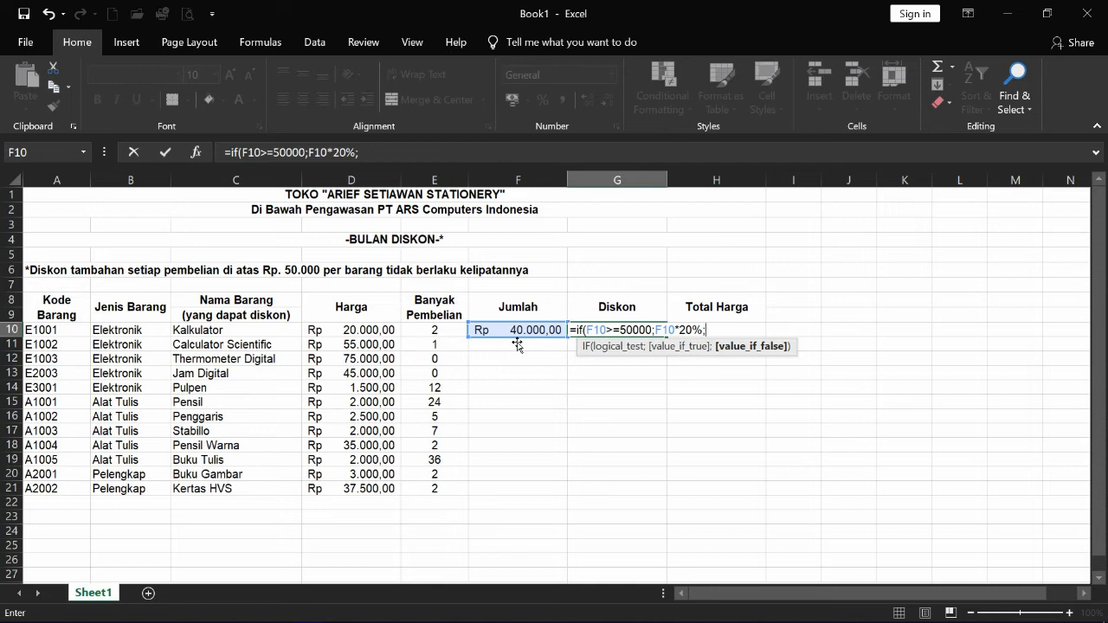
text(F)
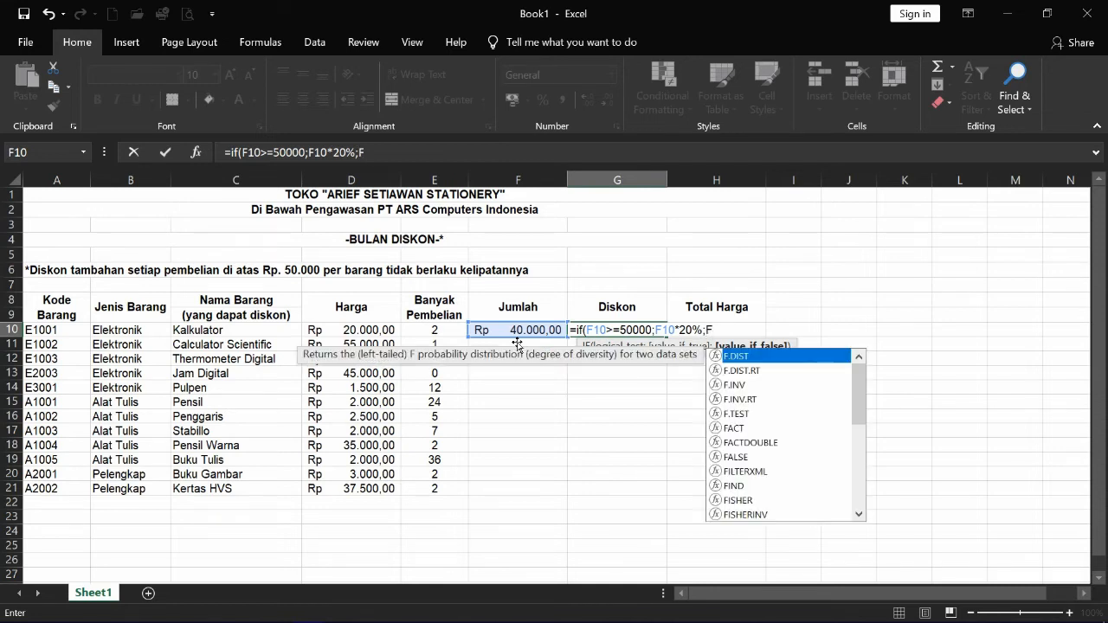
text(10)
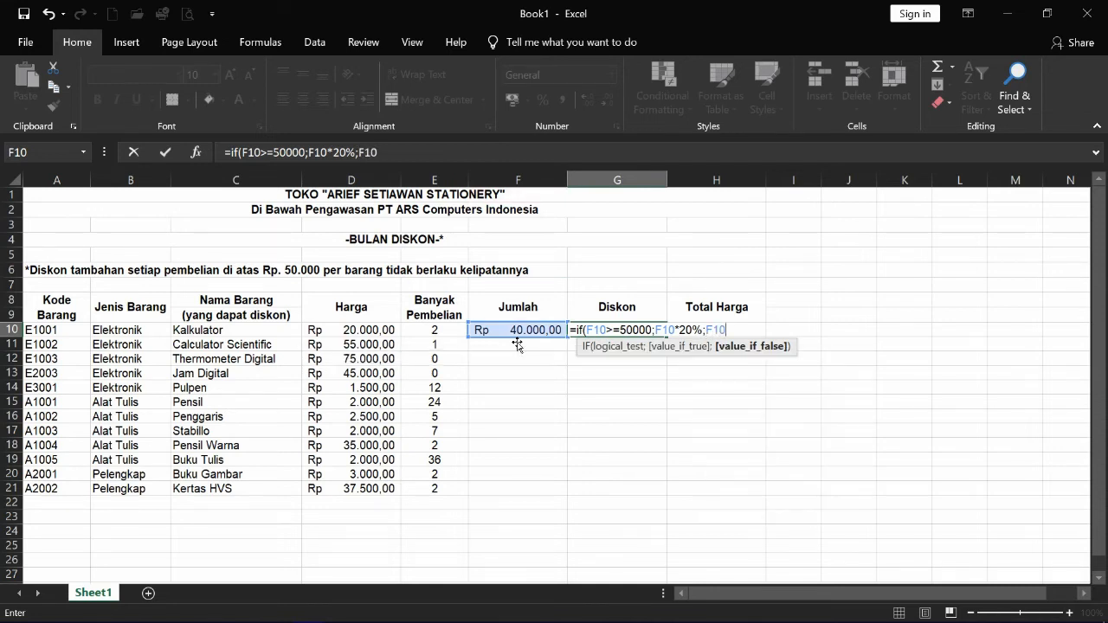
text(>)
key(BackSpace)
key(BackSpace)
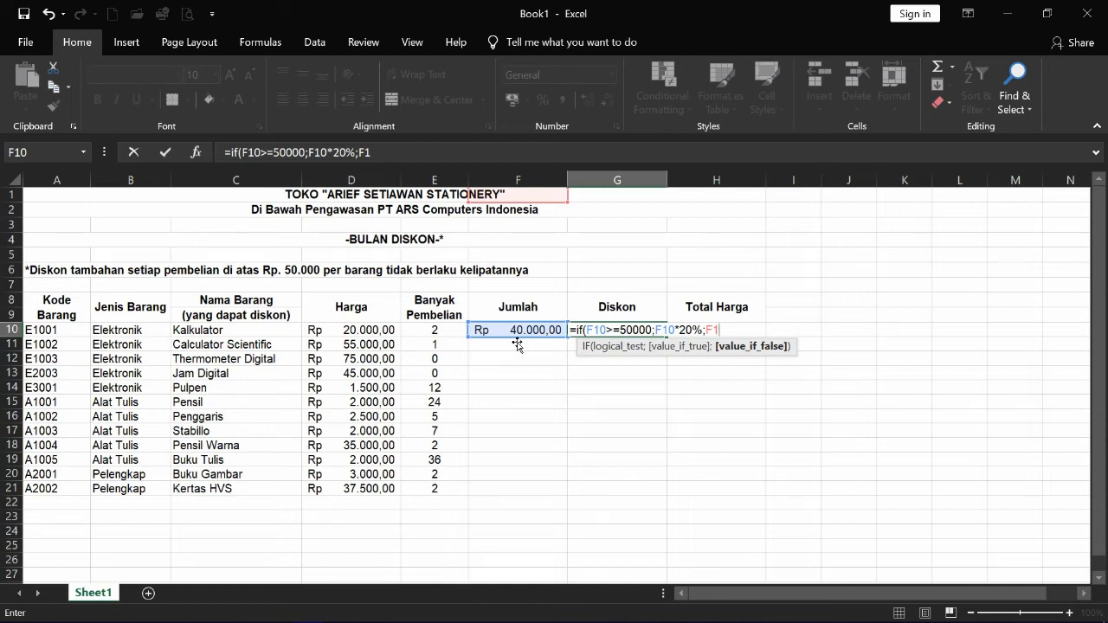
text(0)
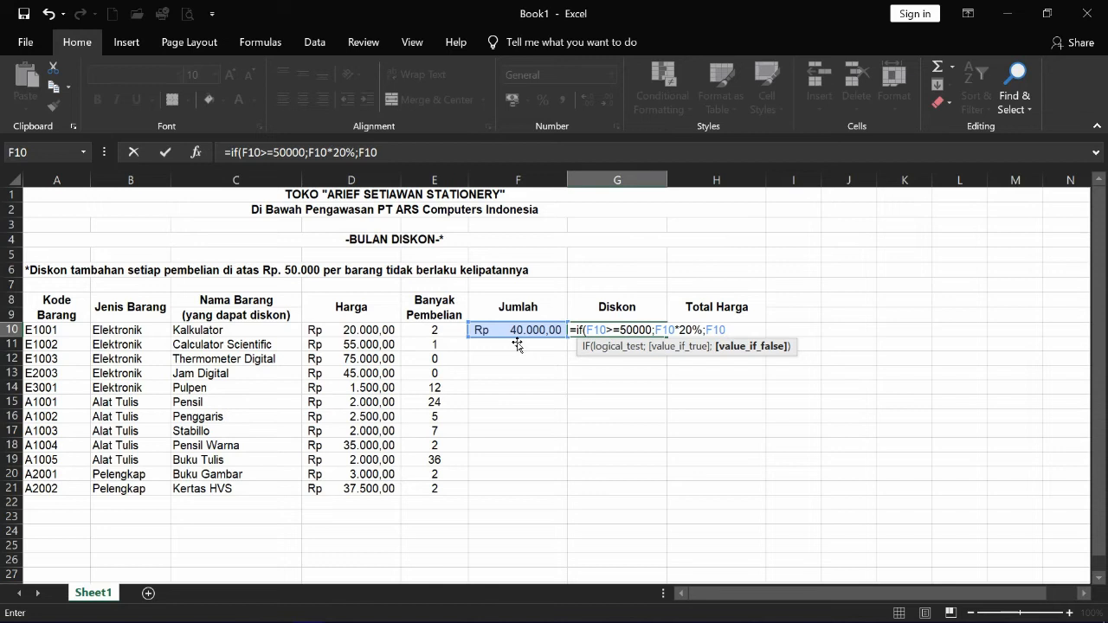
text(*10%))
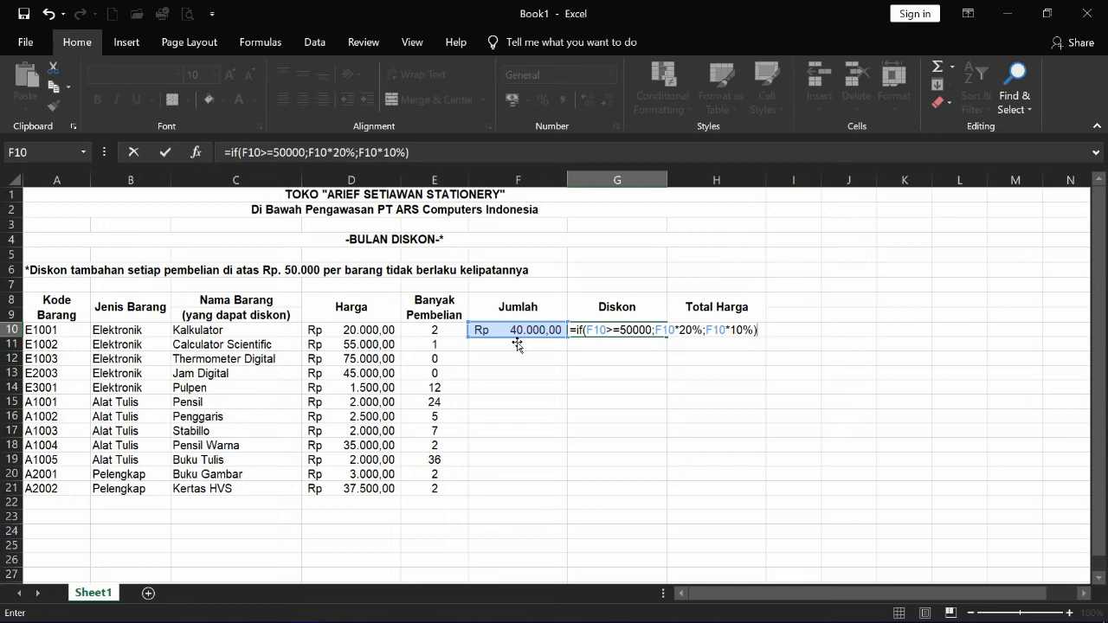
key(Return)
key(Up)
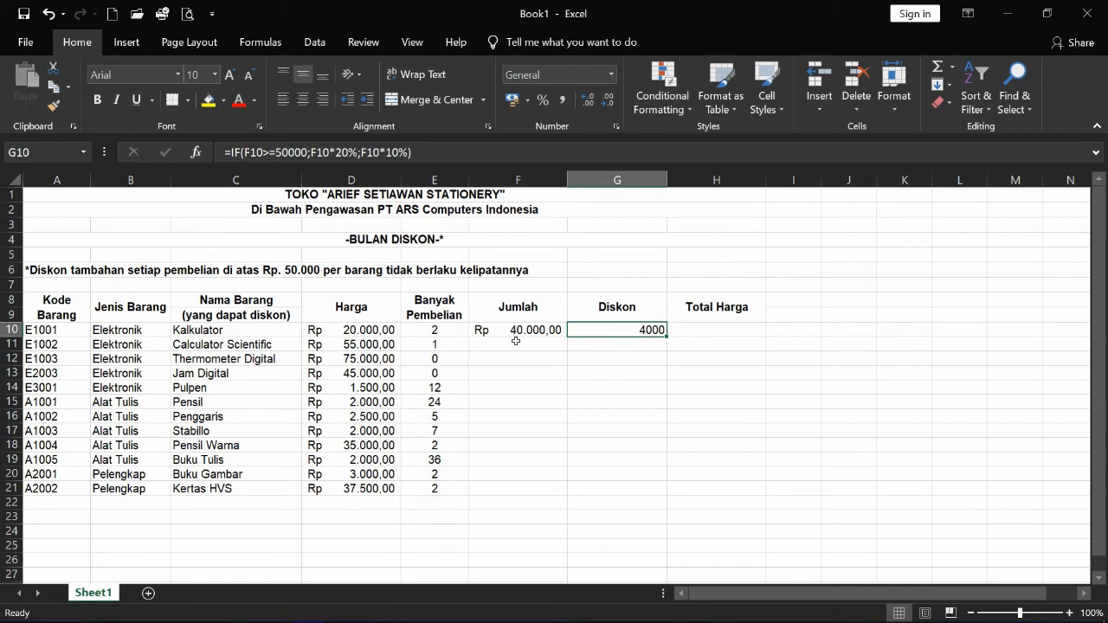
key(Left)
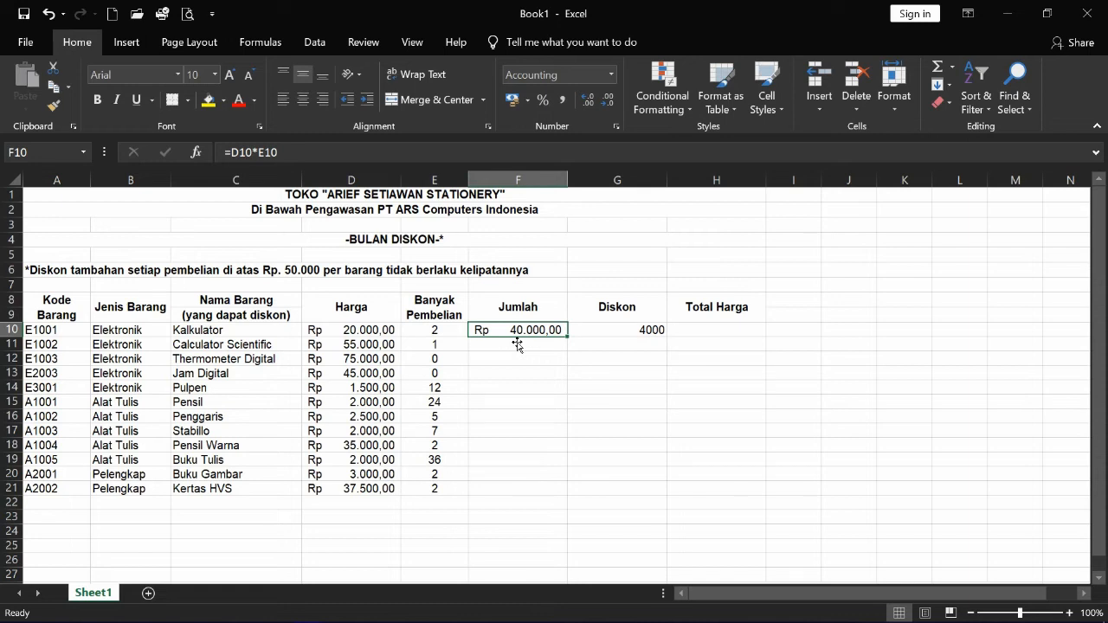
key(Right)
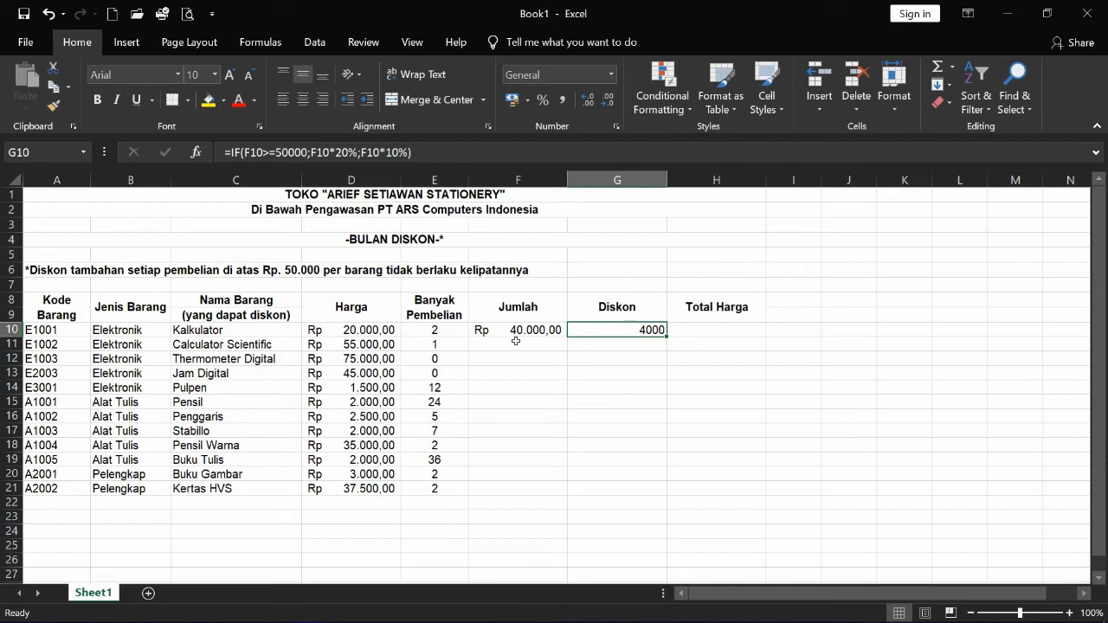
key(Left)
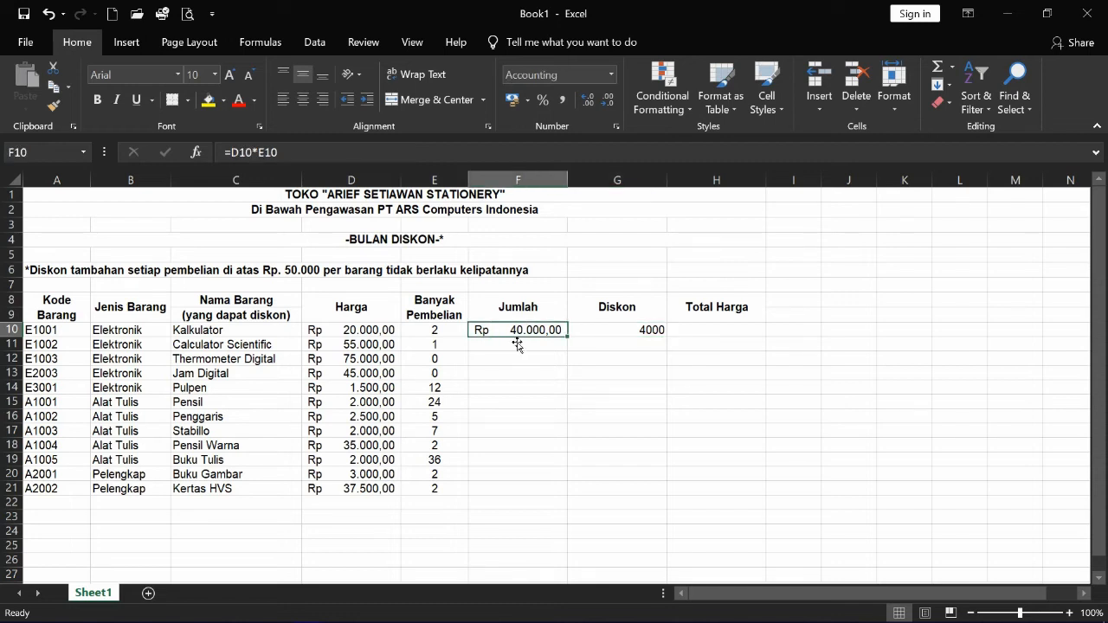
key(Right)
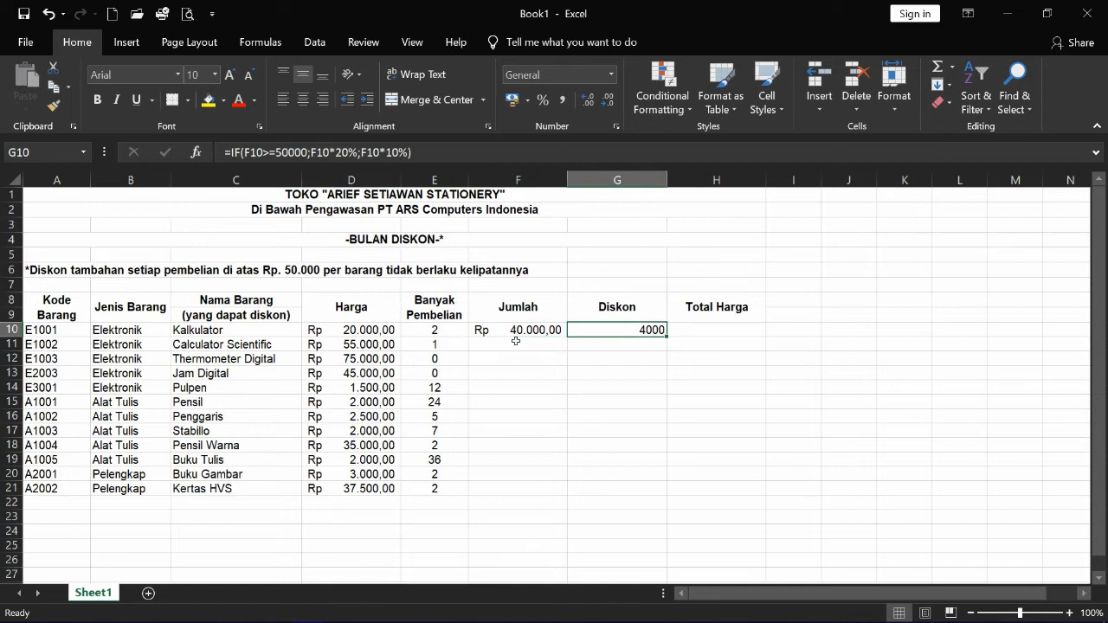
key(Right)
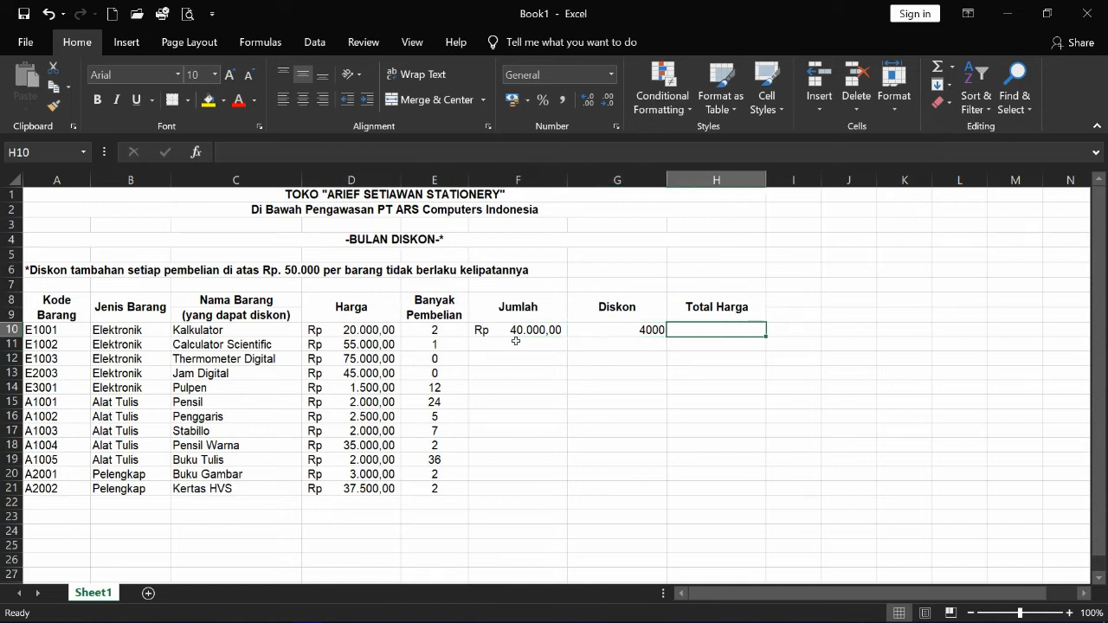
key(Left)
key(Right)
- Enter =F10-G10 in H10 so the Kalkulator Total Harga shows Rp 36.000,00
text(=)
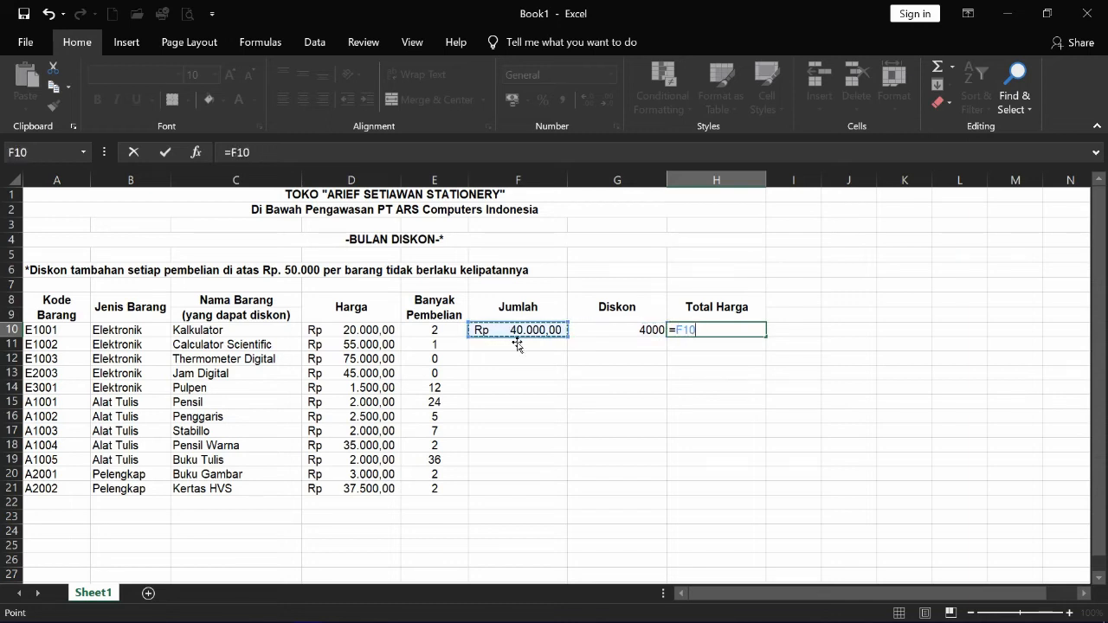
text(-)
key(Right)
key(Left)
key(Left)
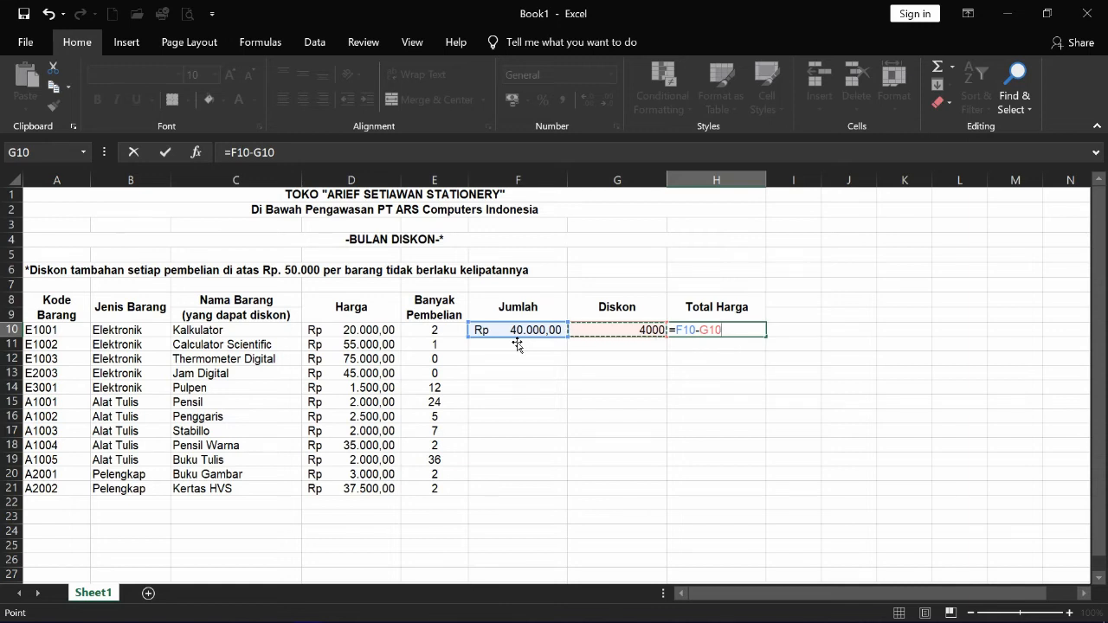
key(Return)
key(Up)
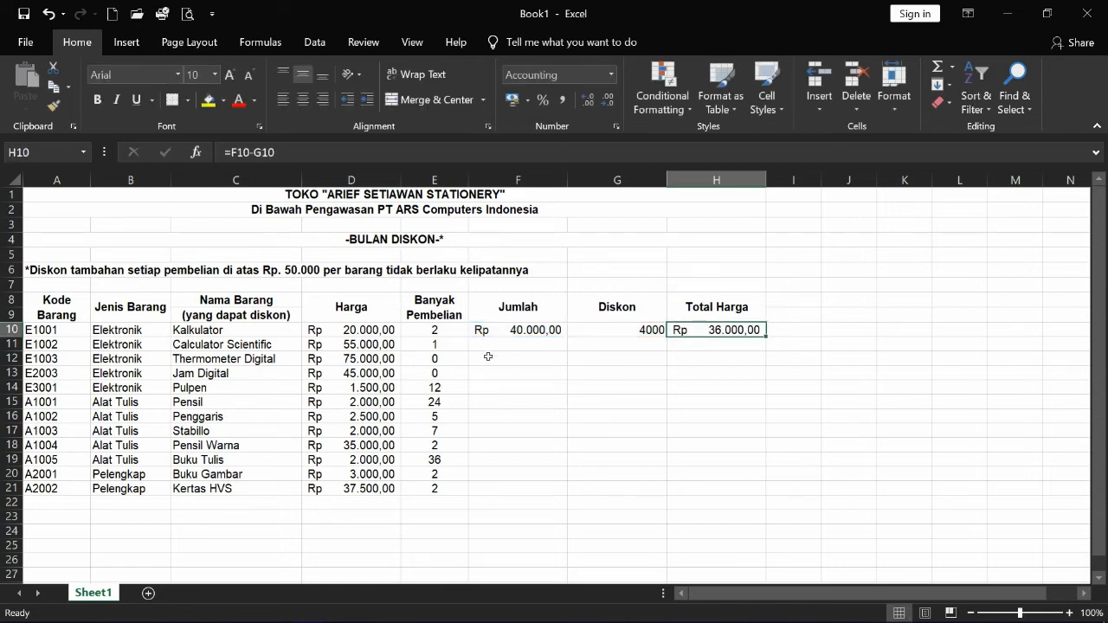
click(636, 336)
- Format G10 as Accounting with the Rp symbol and 2 decimals, showing Rp 4.000,00
right_click(636, 337)
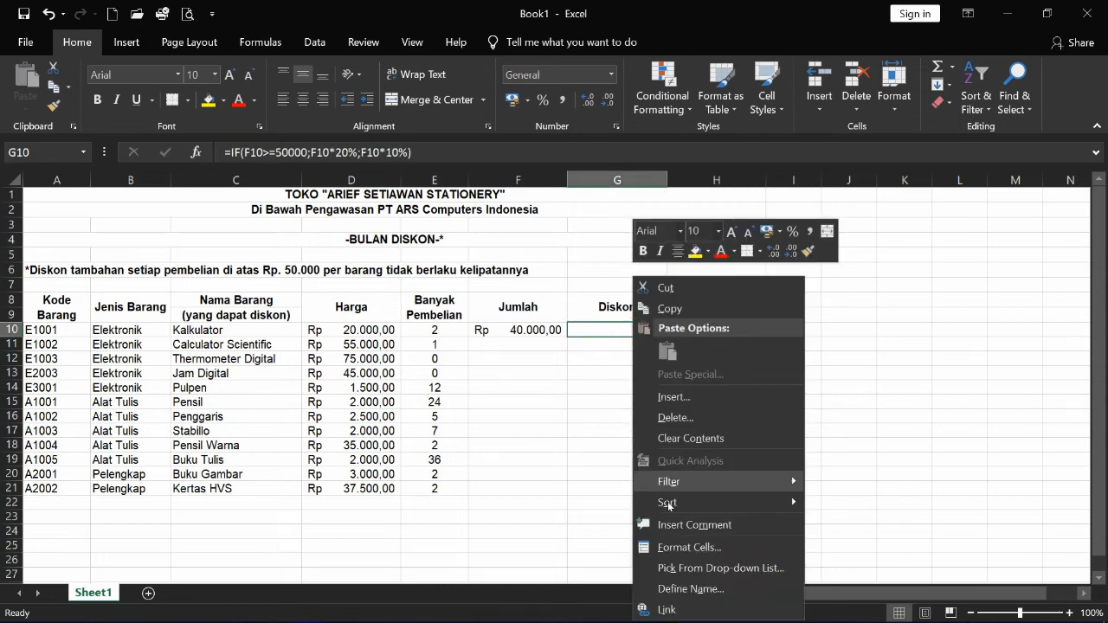
click(695, 548)
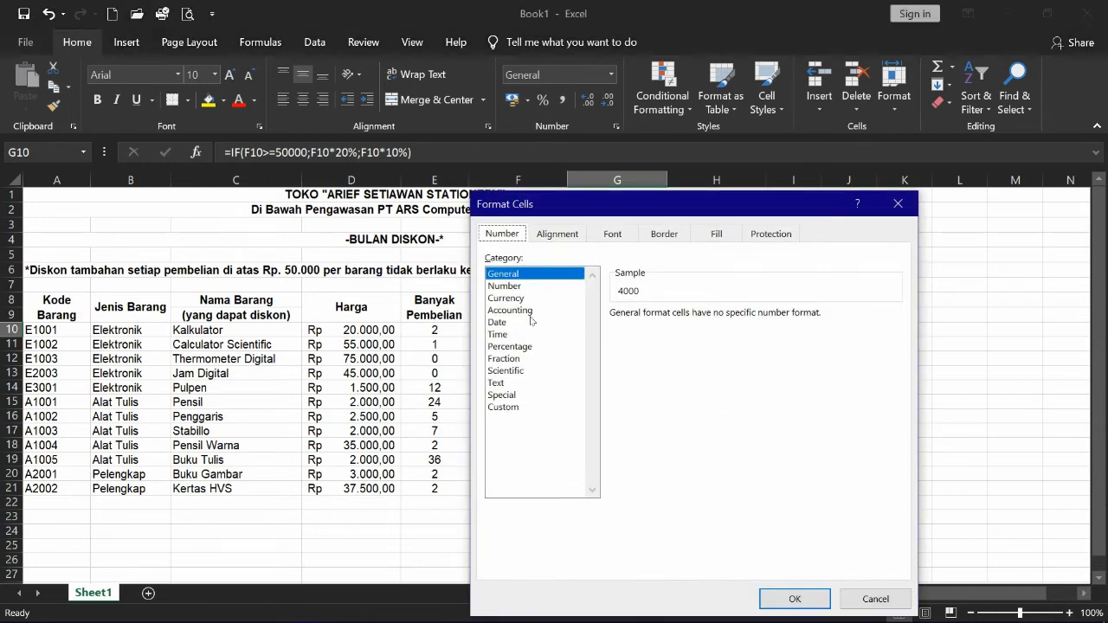
click(509, 310)
click(726, 316)
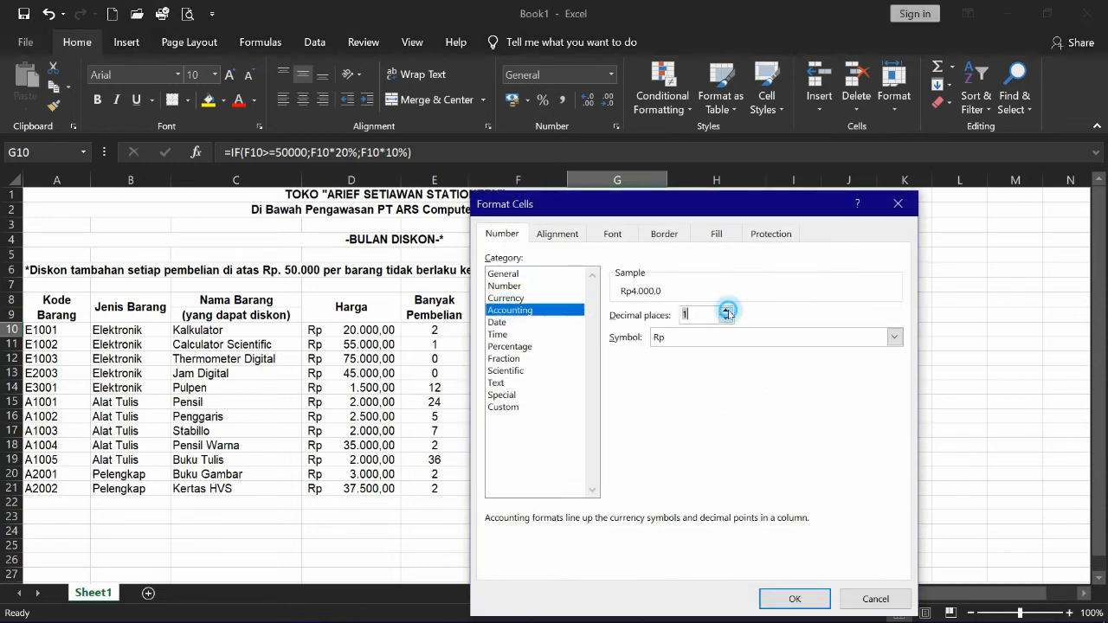
click(794, 598)
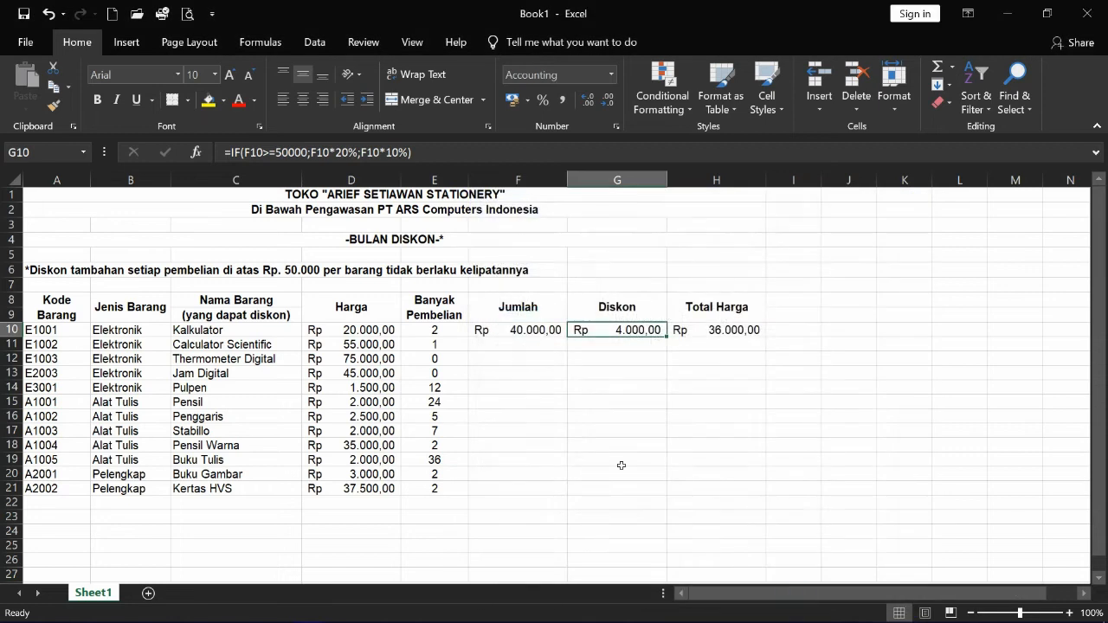
click(541, 393)
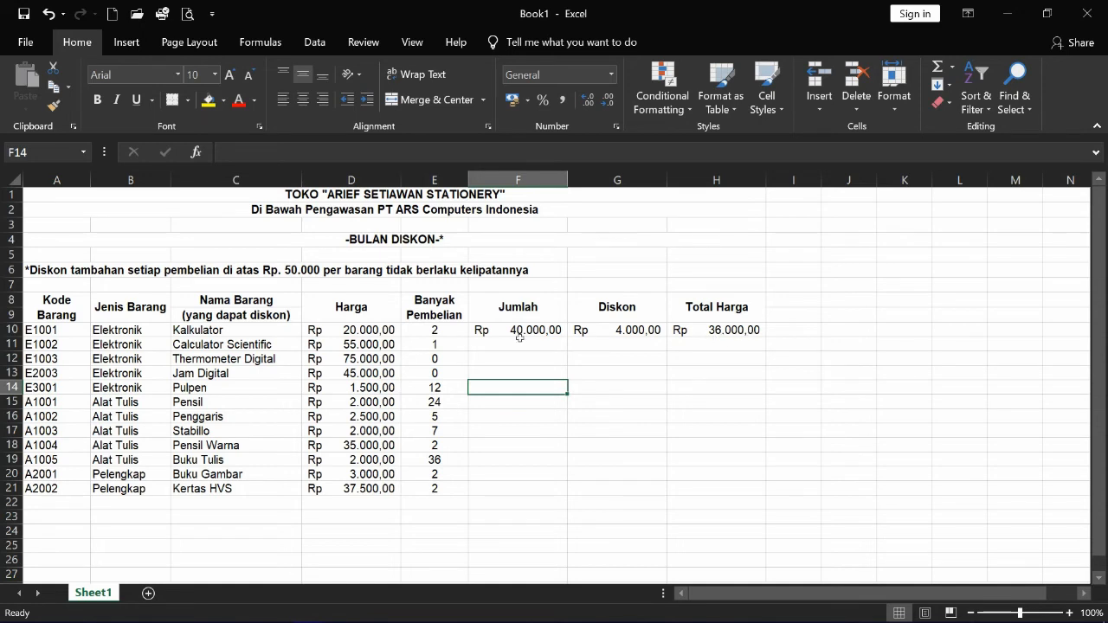
- Fill the F10:H10 Jumlah, Diskon and Total Harga formulas down through row 21
drag(509, 332, 753, 505)
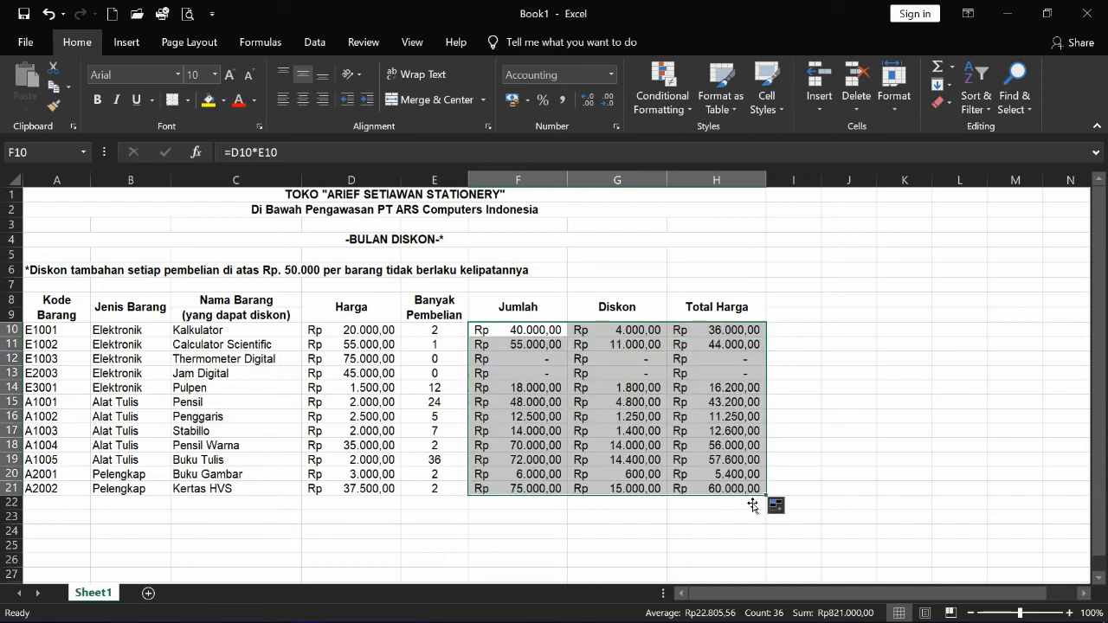
click(372, 390)
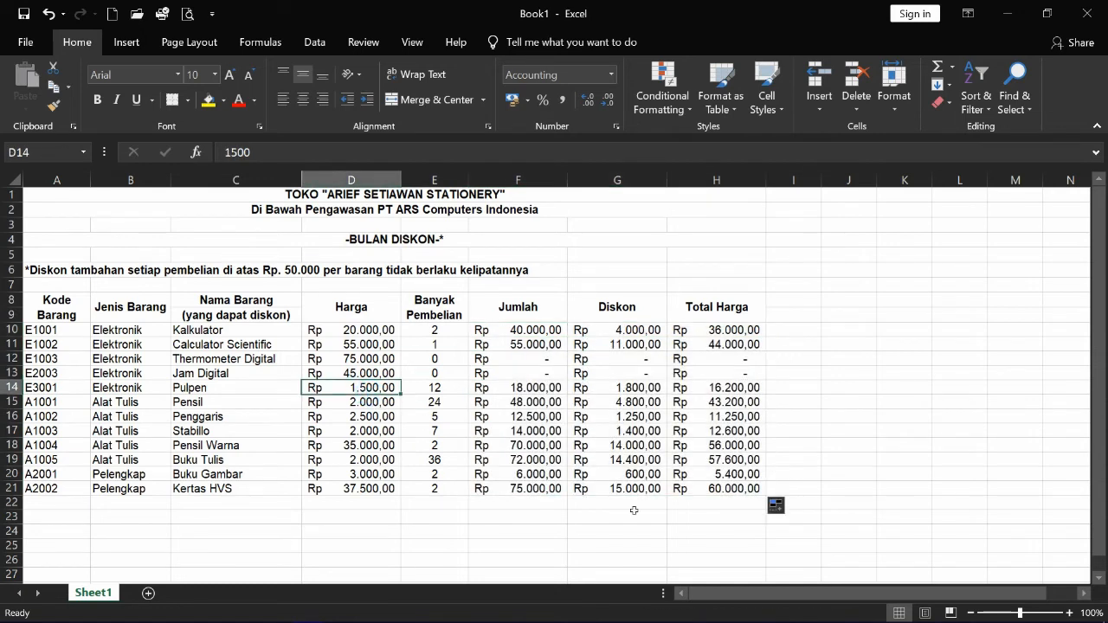
click(686, 511)
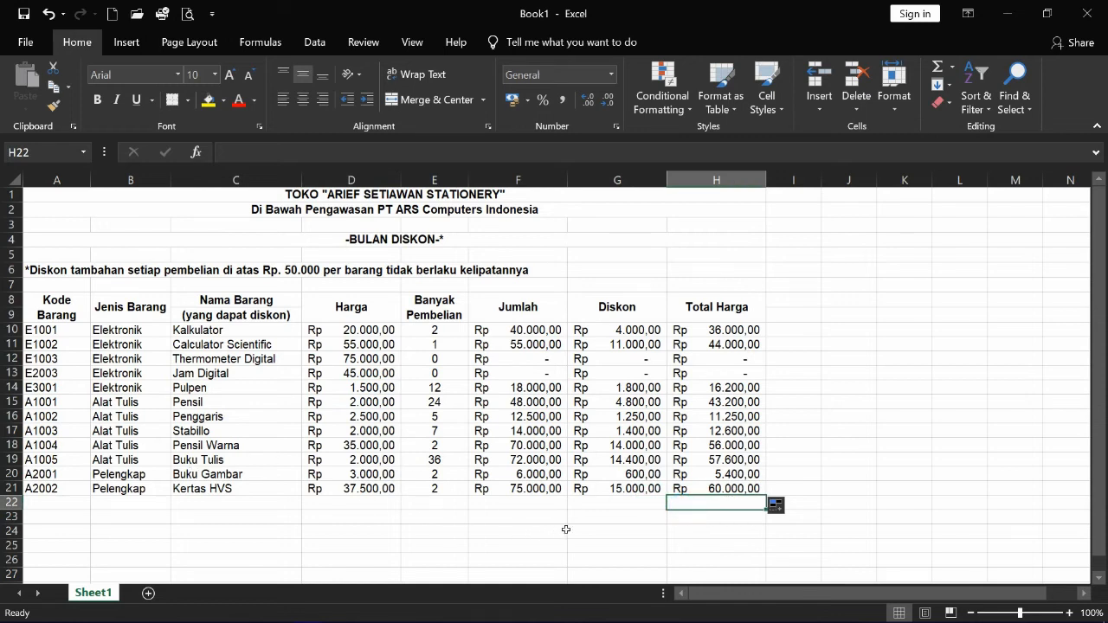
- Add a 'Total Pembelian' label merged and centred across F22:G22, then begin H22's formula
click(517, 506)
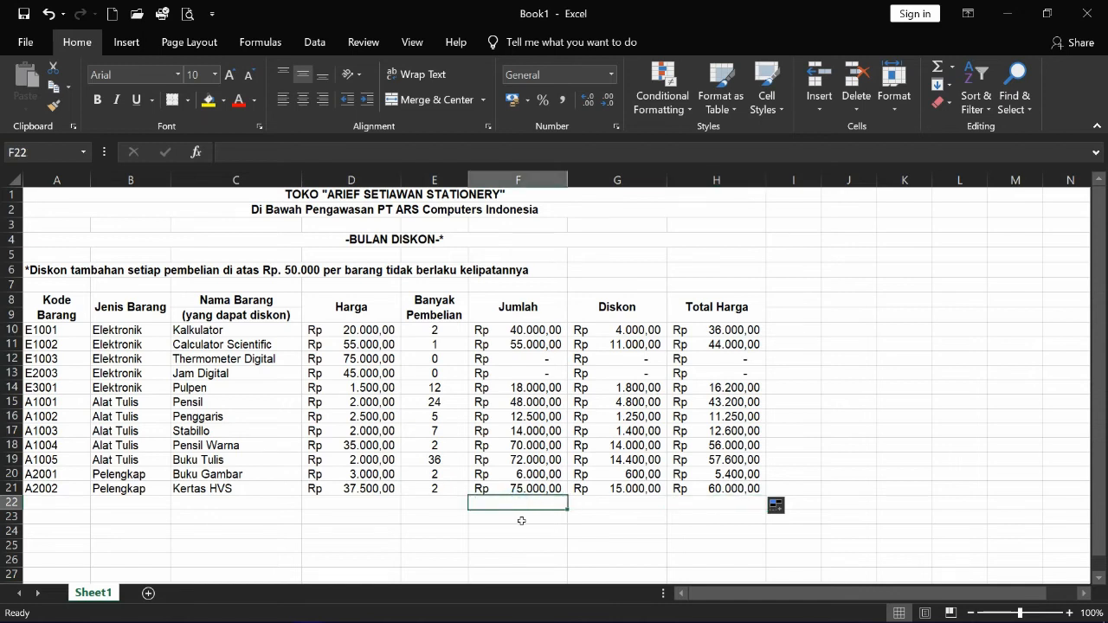
text(Total Pem)
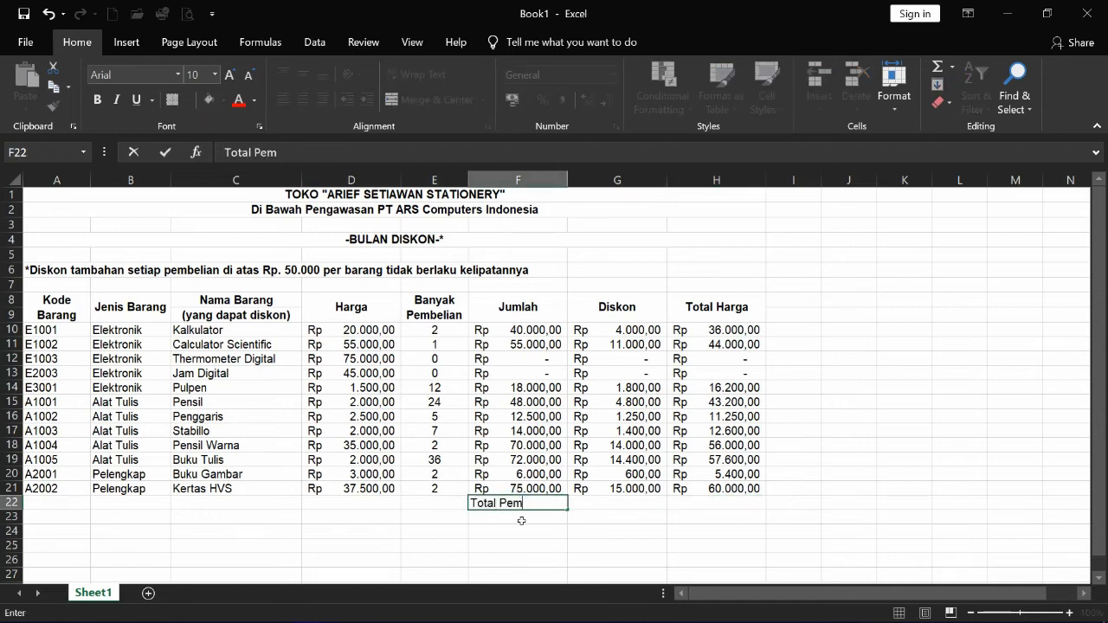
text(belian)
key(Return)
key(Up)
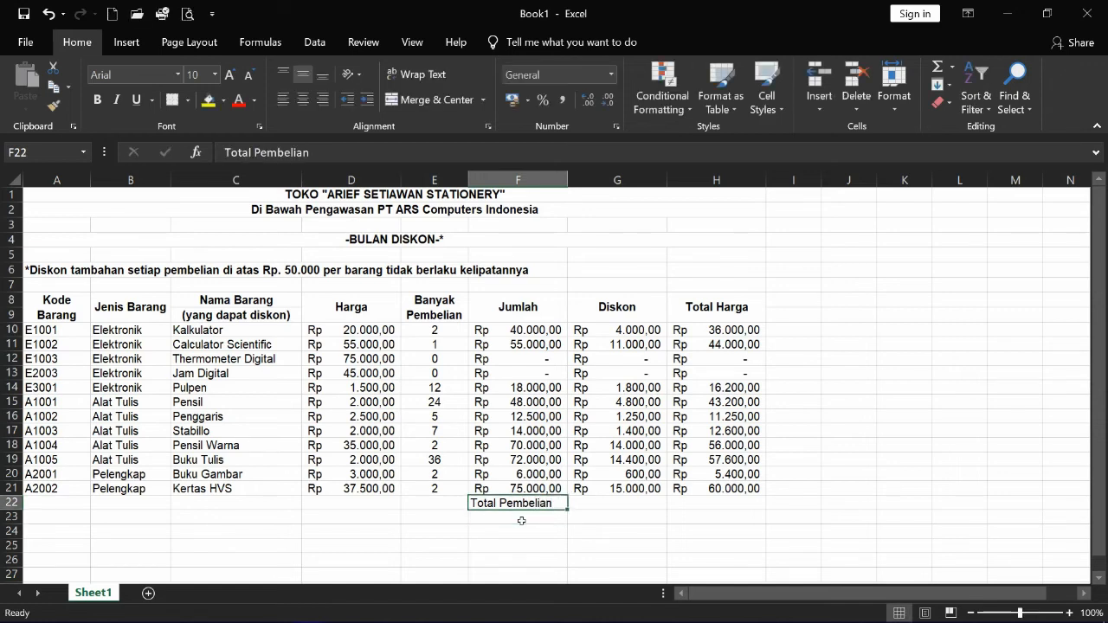
key(shift+Right)
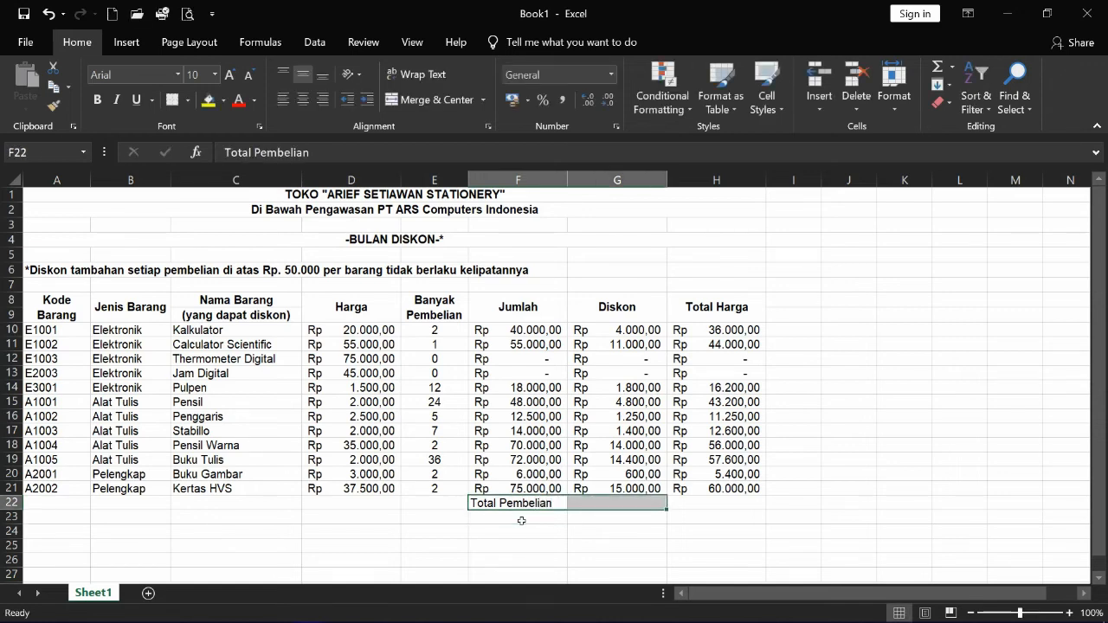
click(405, 100)
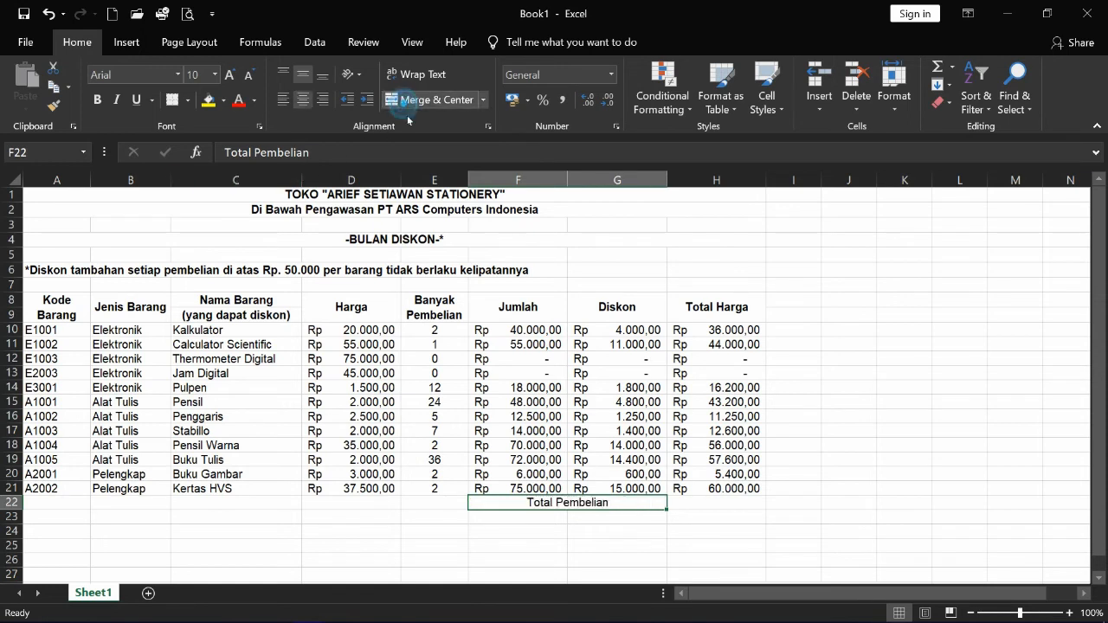
click(691, 502)
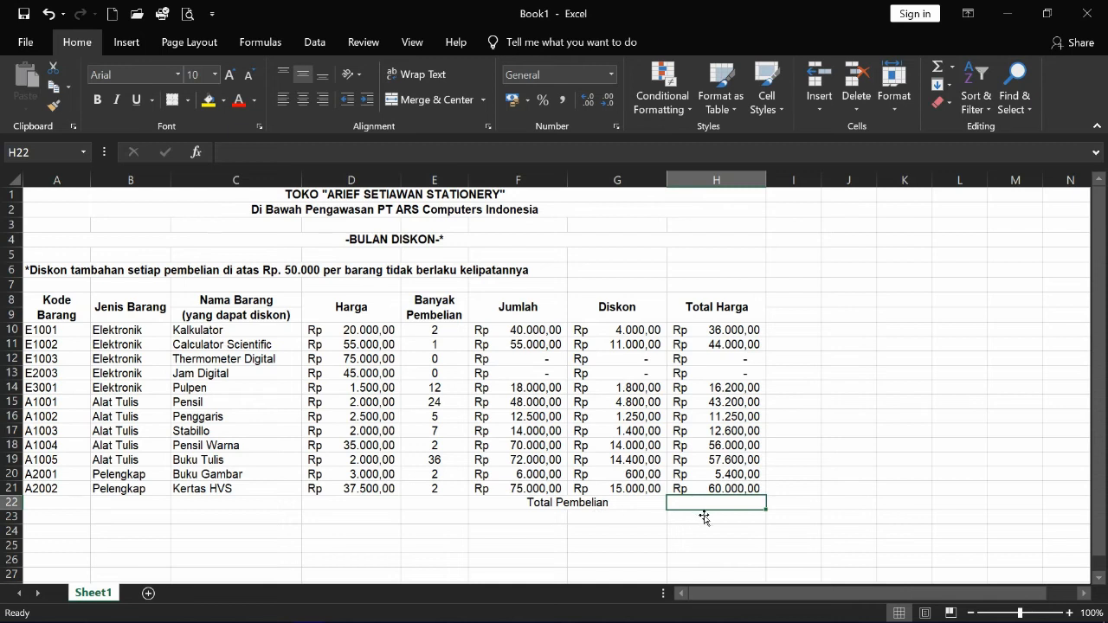
text(=sum()
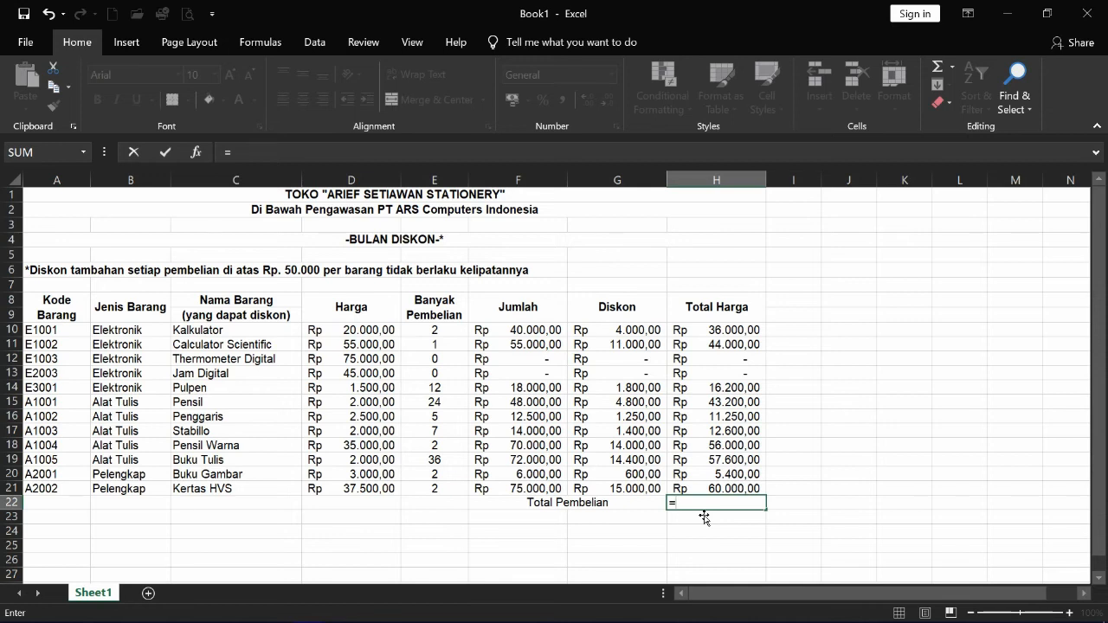
- Enter =SUM(H10:H21) in H22 to total Rp 342.250,00
text(su)
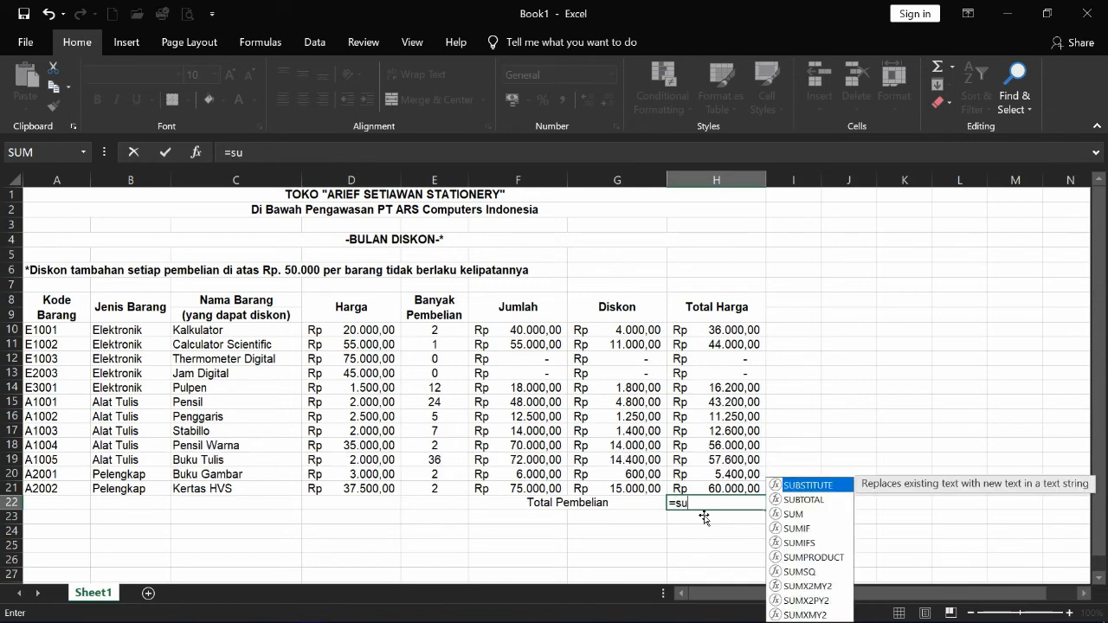
text(m()
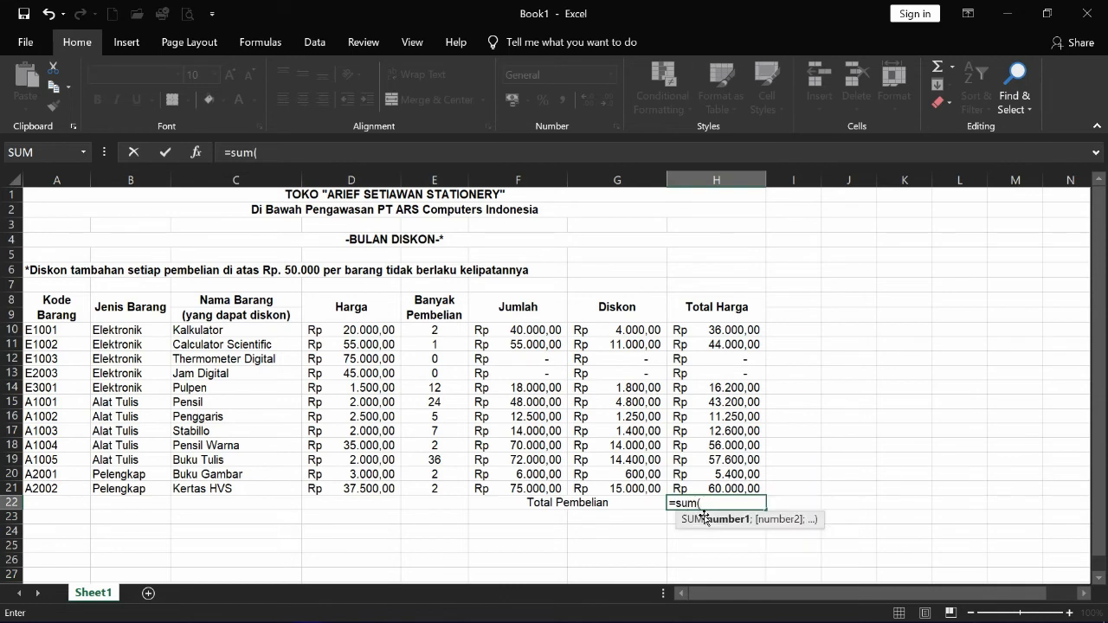
drag(717, 330, 744, 490)
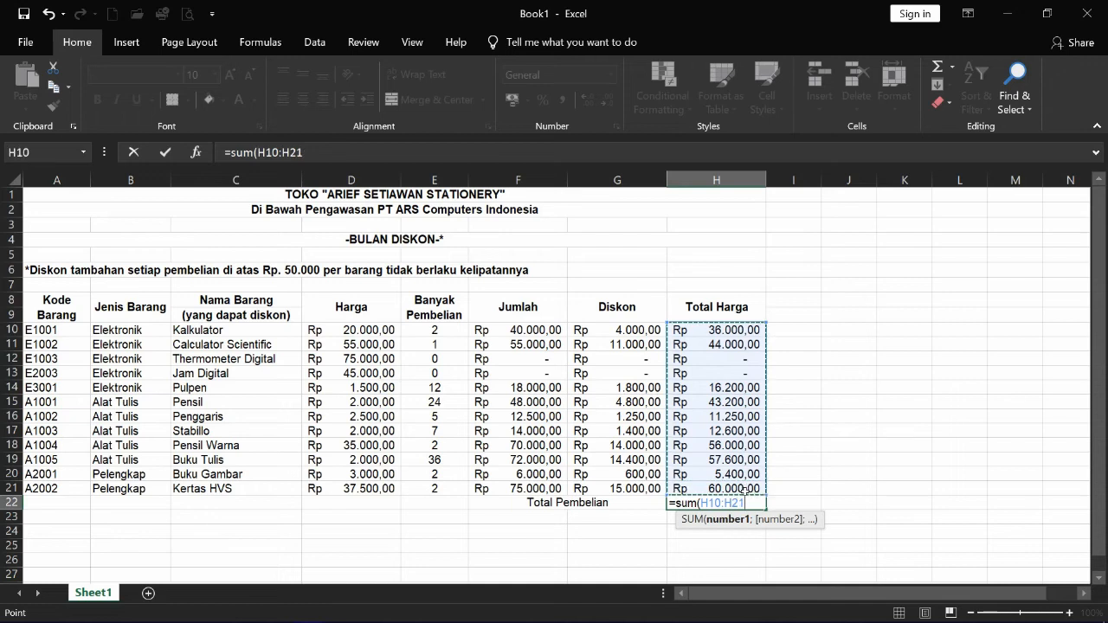
text())
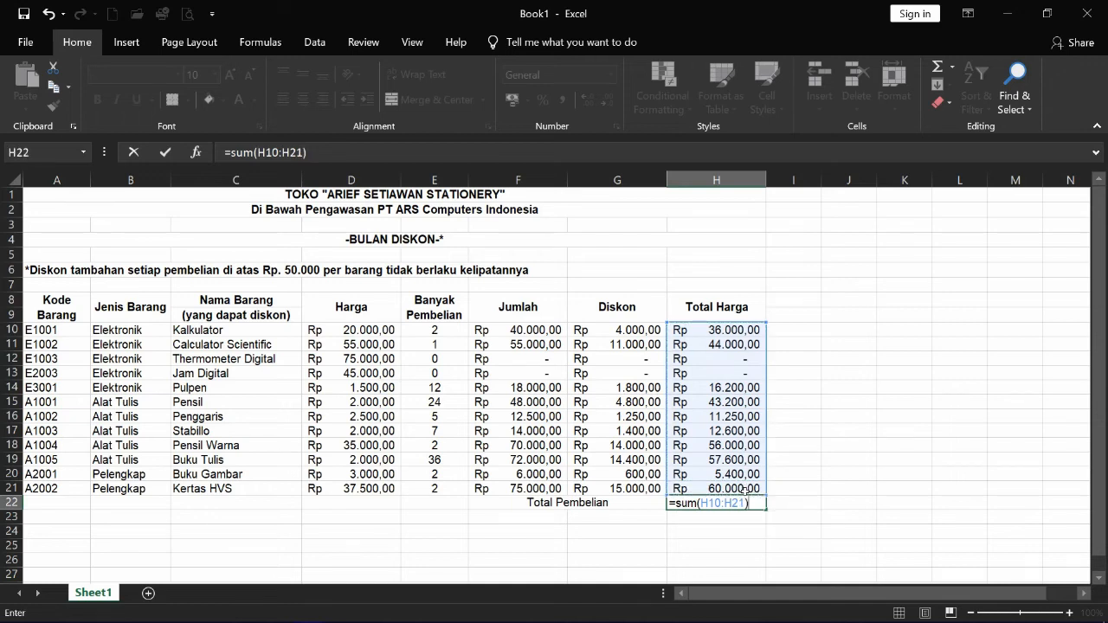
key(Return)
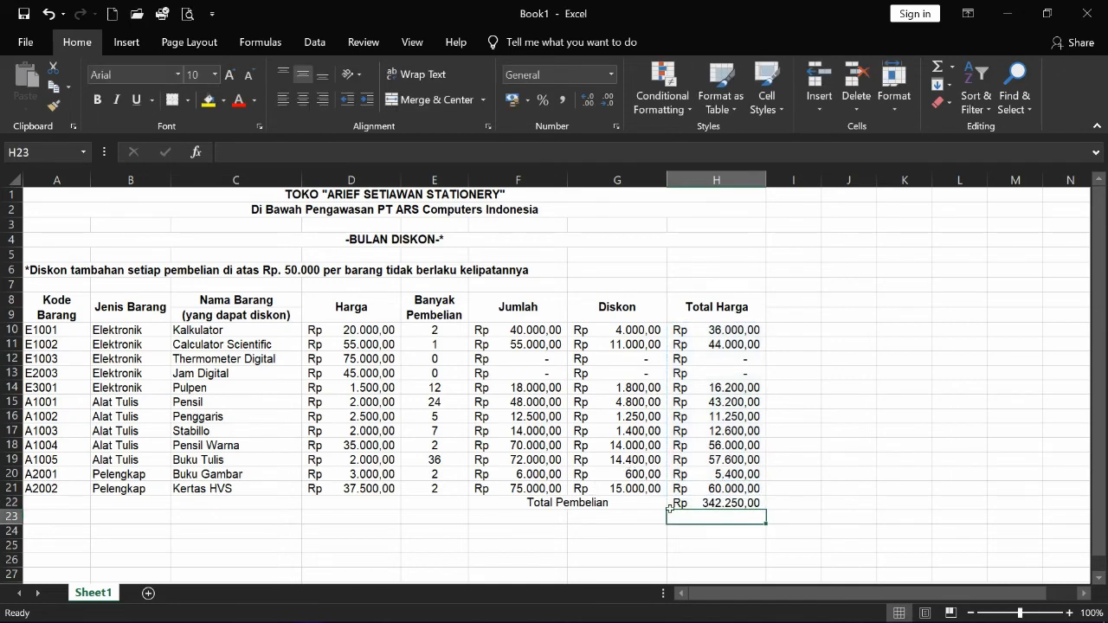
- Make the Total Pembelian row F22:H22 bold
click(565, 505)
drag(565, 505, 716, 509)
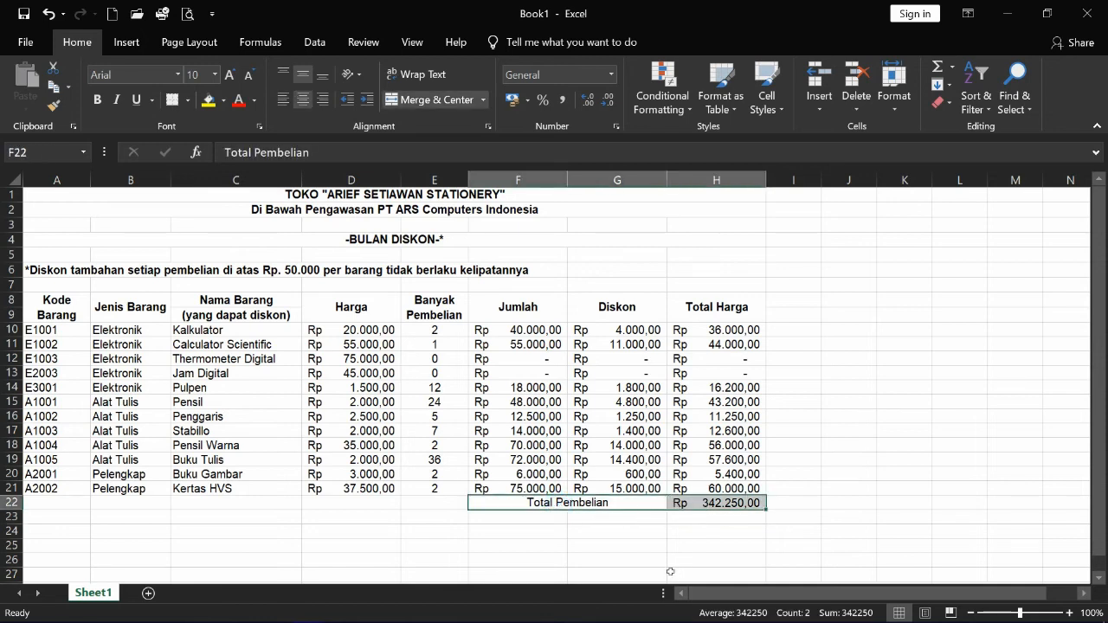
key(ctrl+b)
click(620, 548)
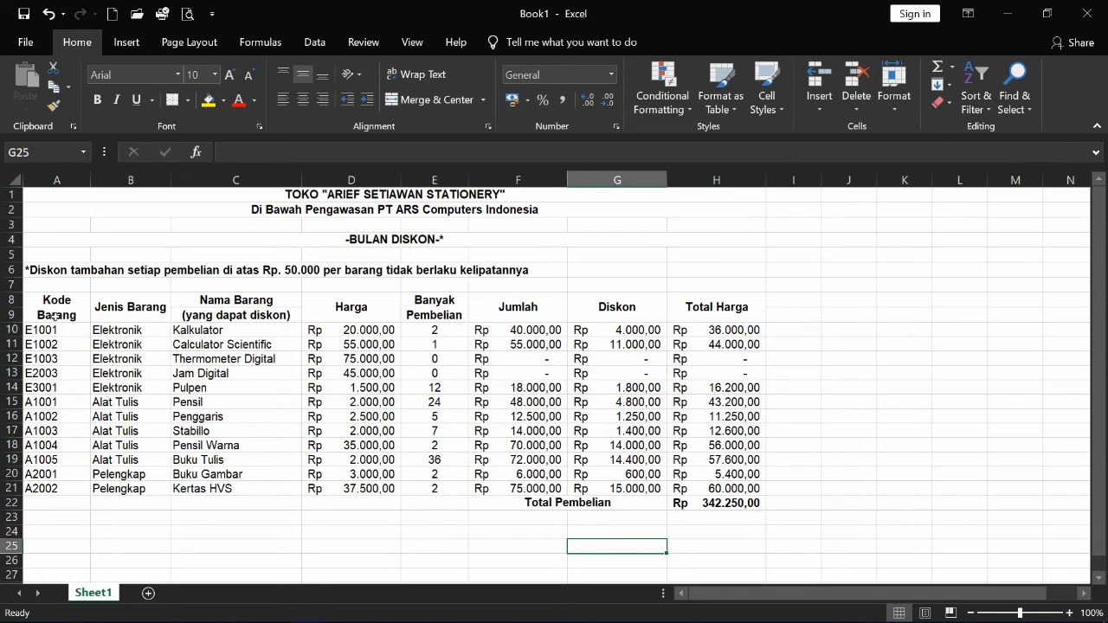
- Apply All Borders to the table A8:H21
drag(56, 309, 729, 492)
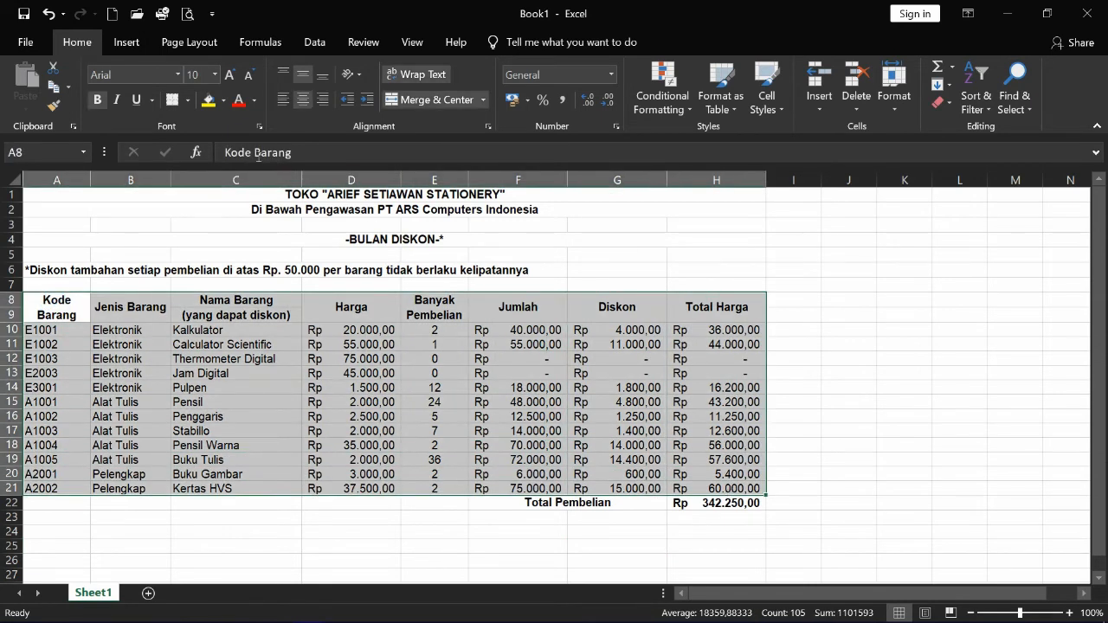
click(187, 101)
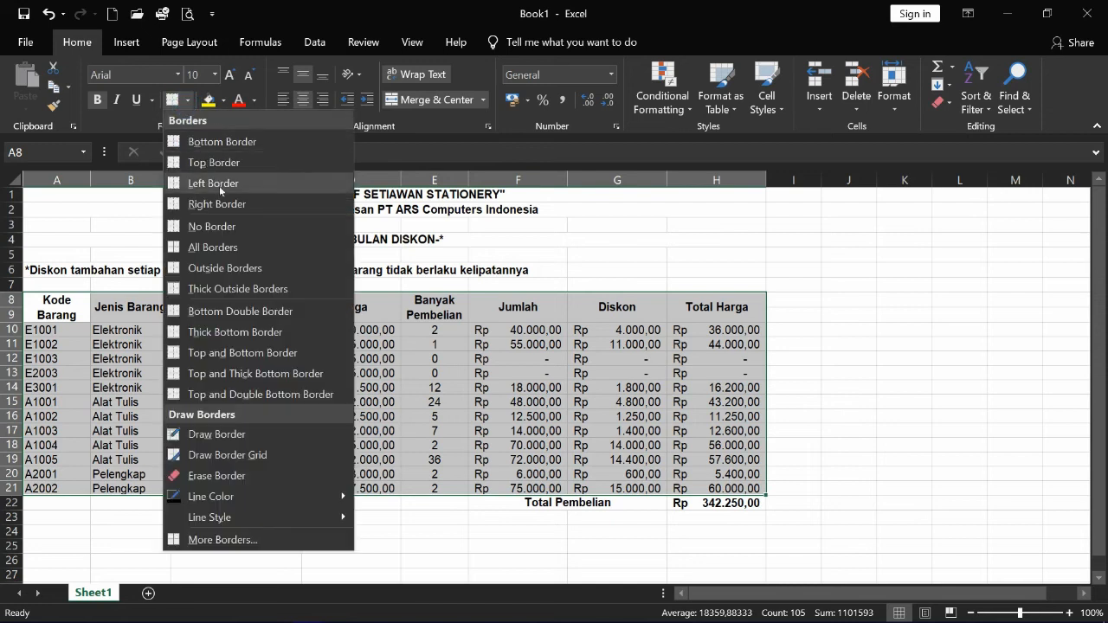
click(217, 246)
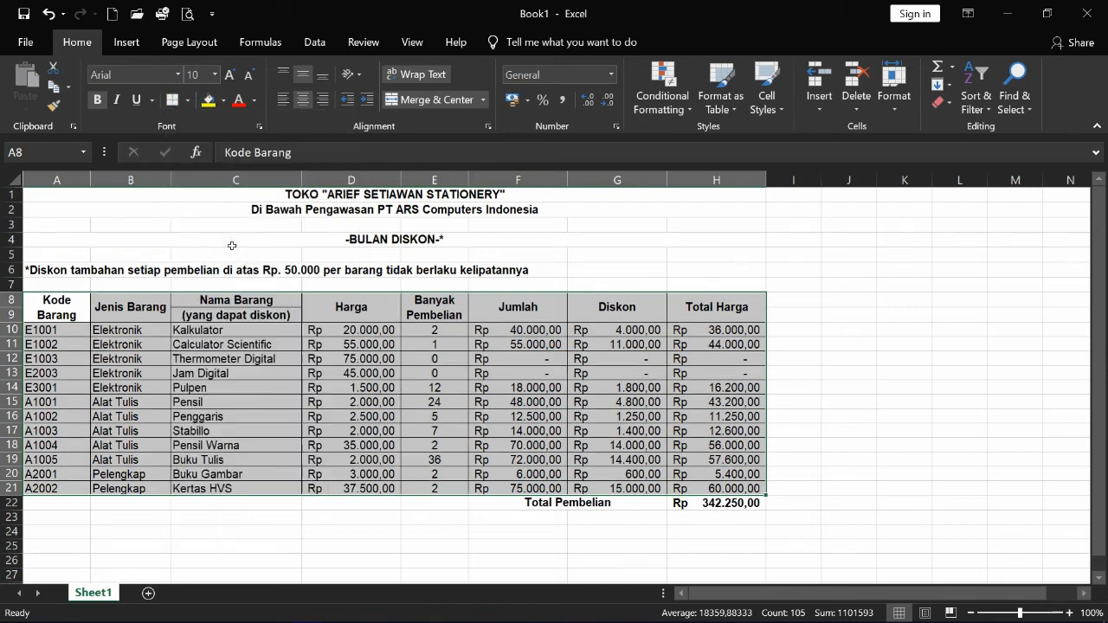
click(222, 405)
- Remove the inside horizontal line between the Nama Barang header cells C8:C9
drag(220, 300, 222, 317)
right_click(231, 314)
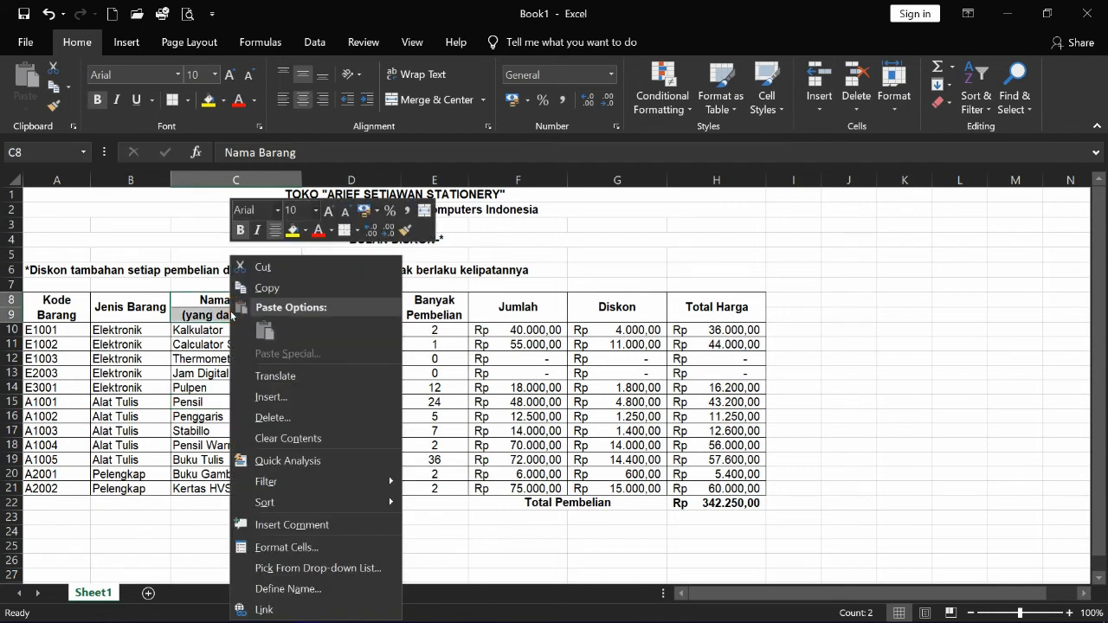
click(285, 549)
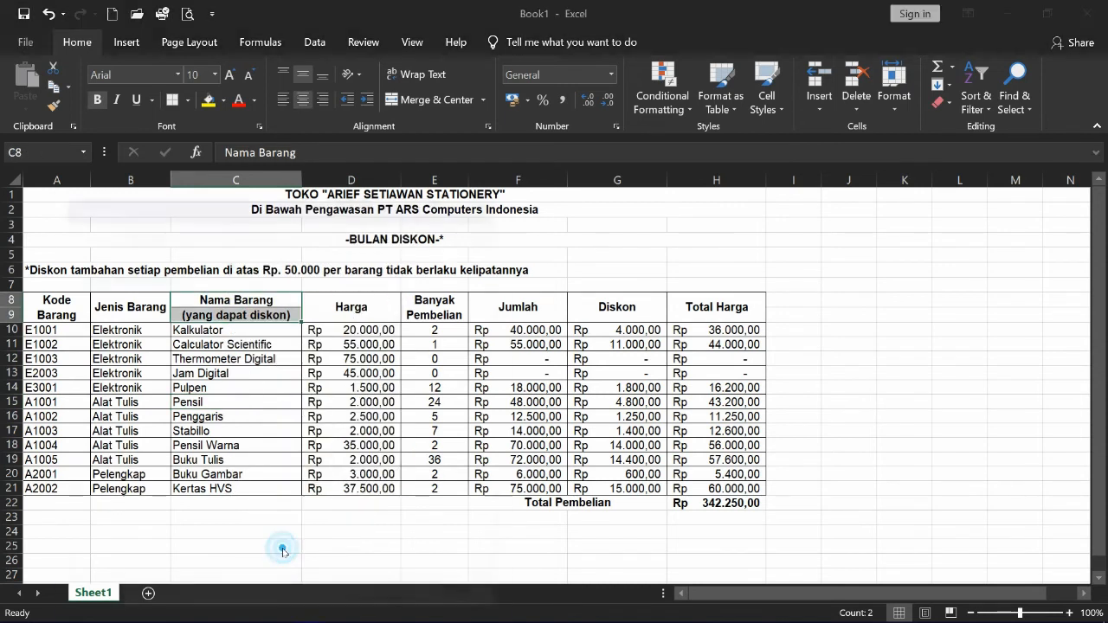
click(248, 237)
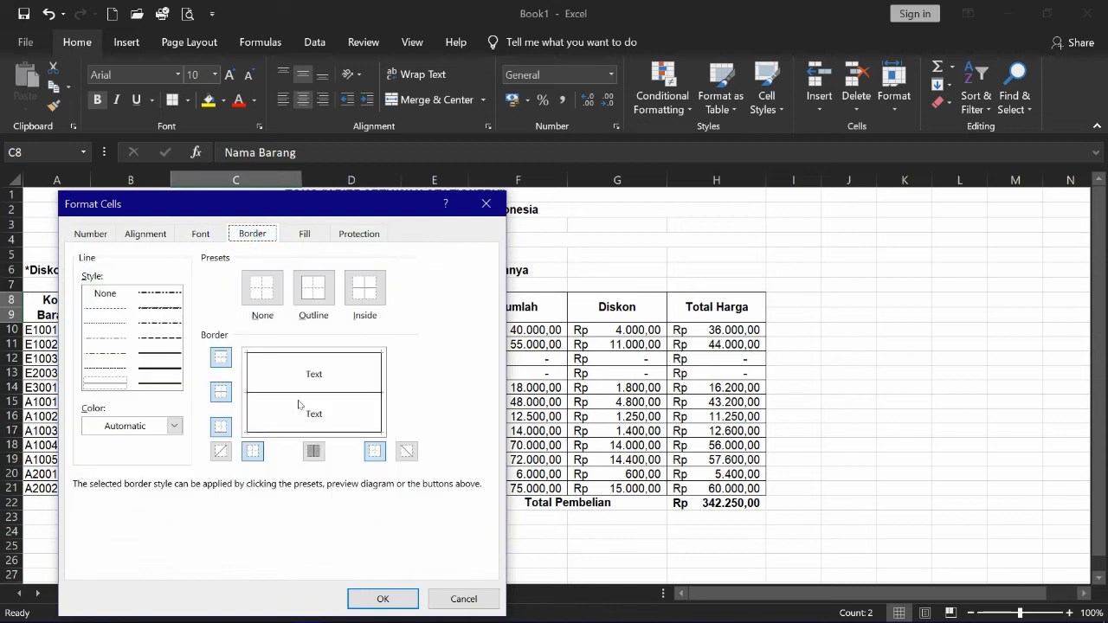
click(298, 393)
click(383, 599)
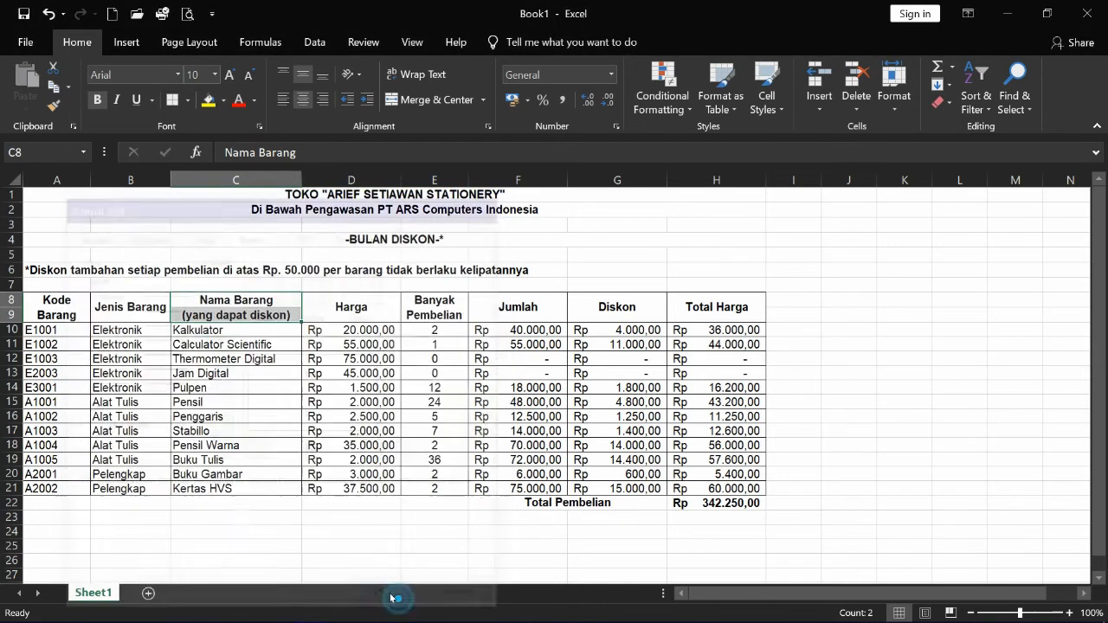
click(238, 500)
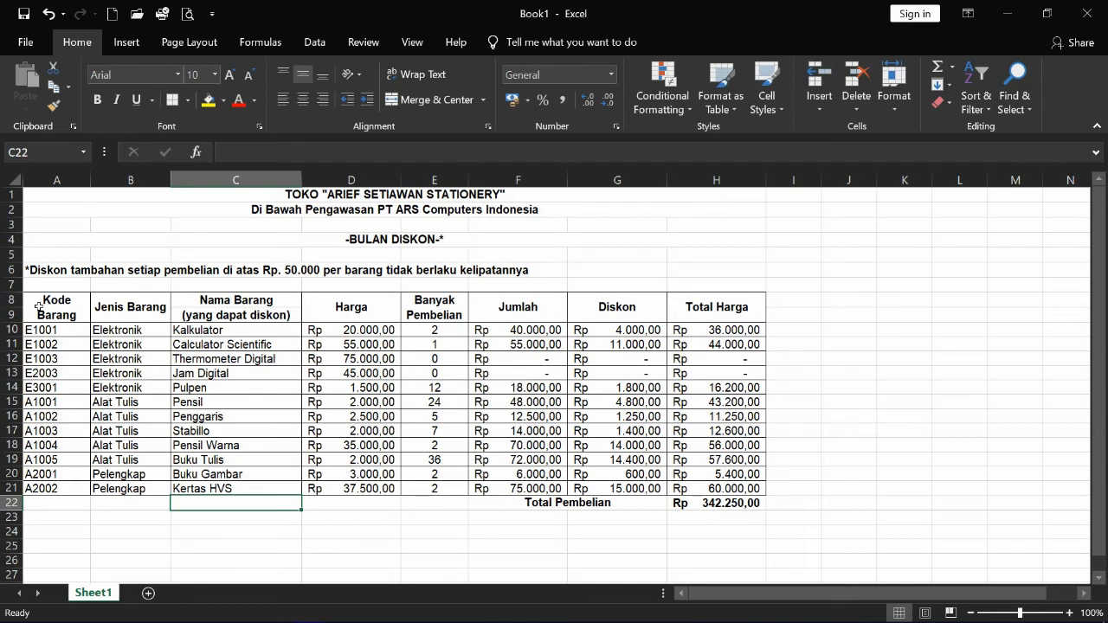
- Give the row 1 store title a dark red fill with white text
click(78, 200)
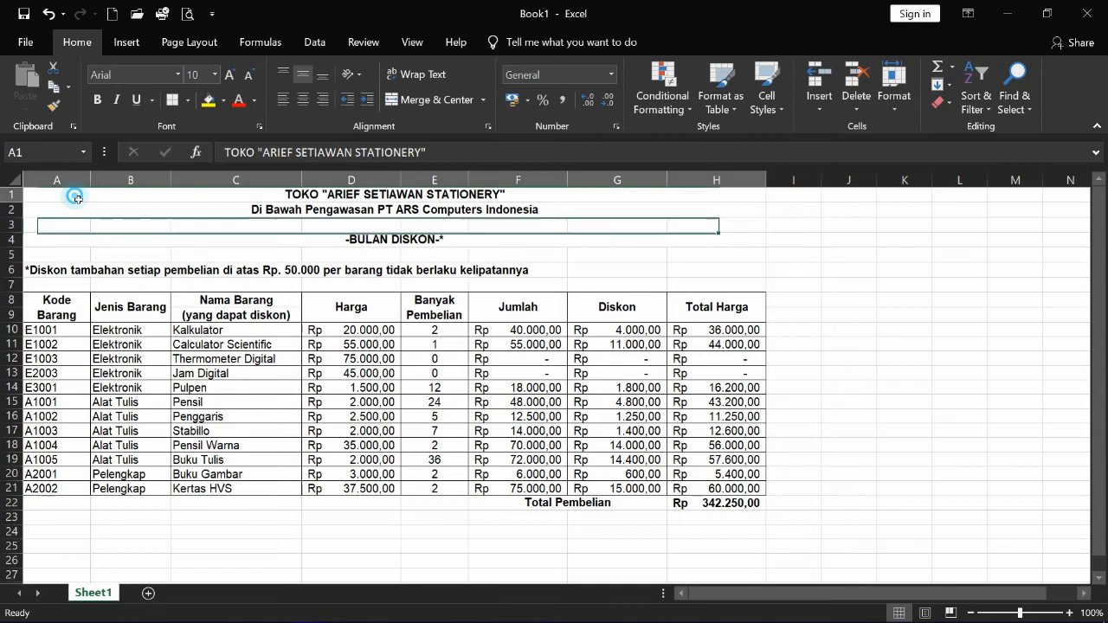
click(224, 101)
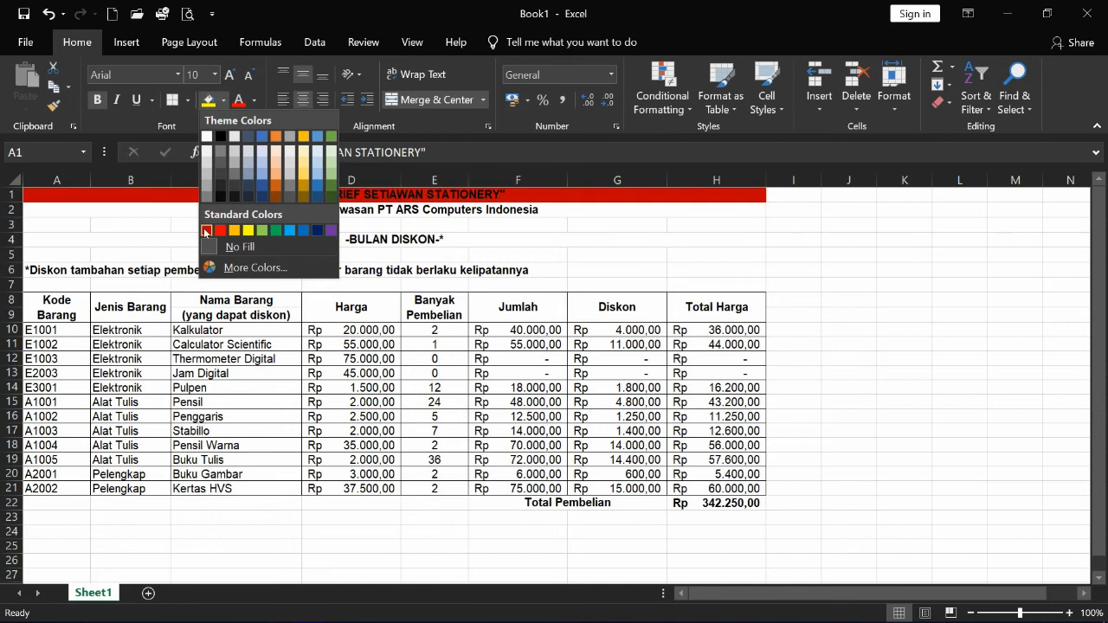
click(205, 231)
click(254, 100)
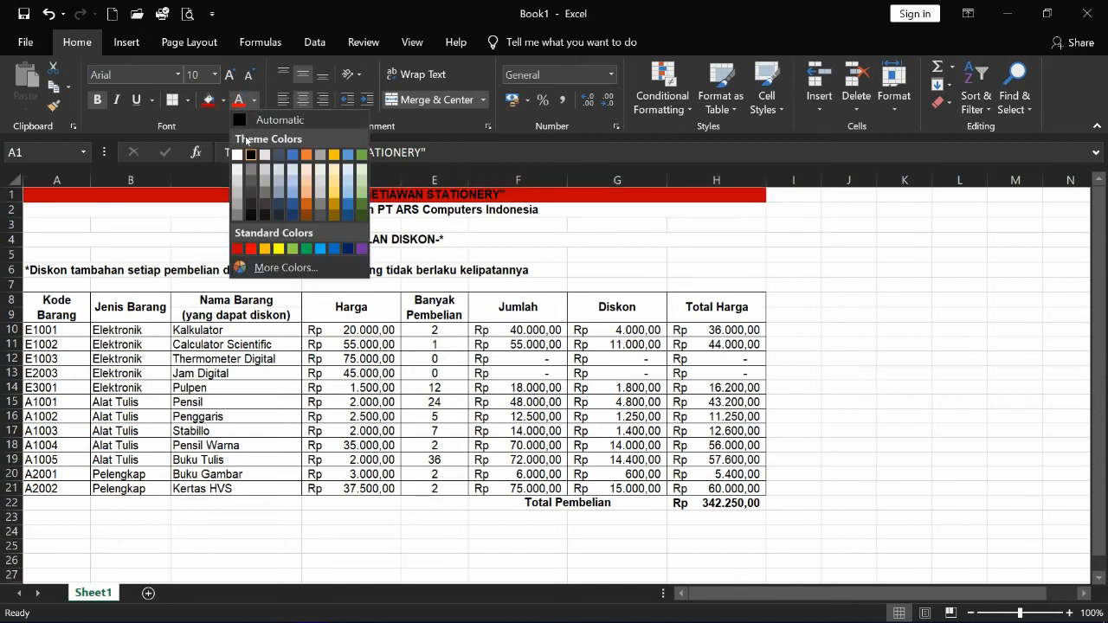
click(236, 154)
- Give the row 2 subtitle a green fill with white text
click(182, 212)
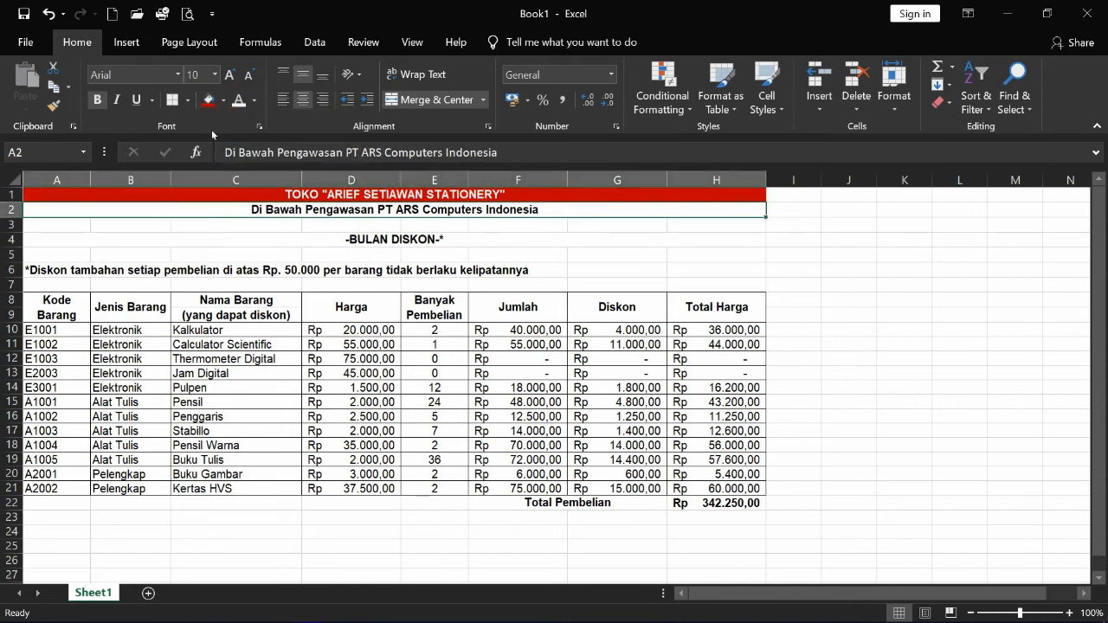
click(224, 100)
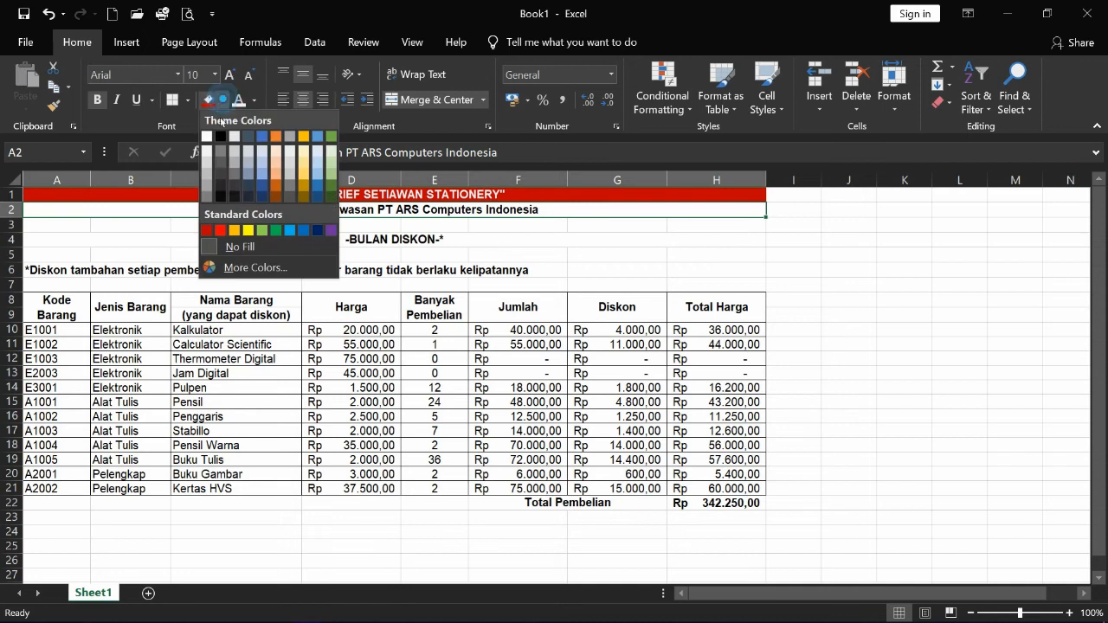
click(275, 230)
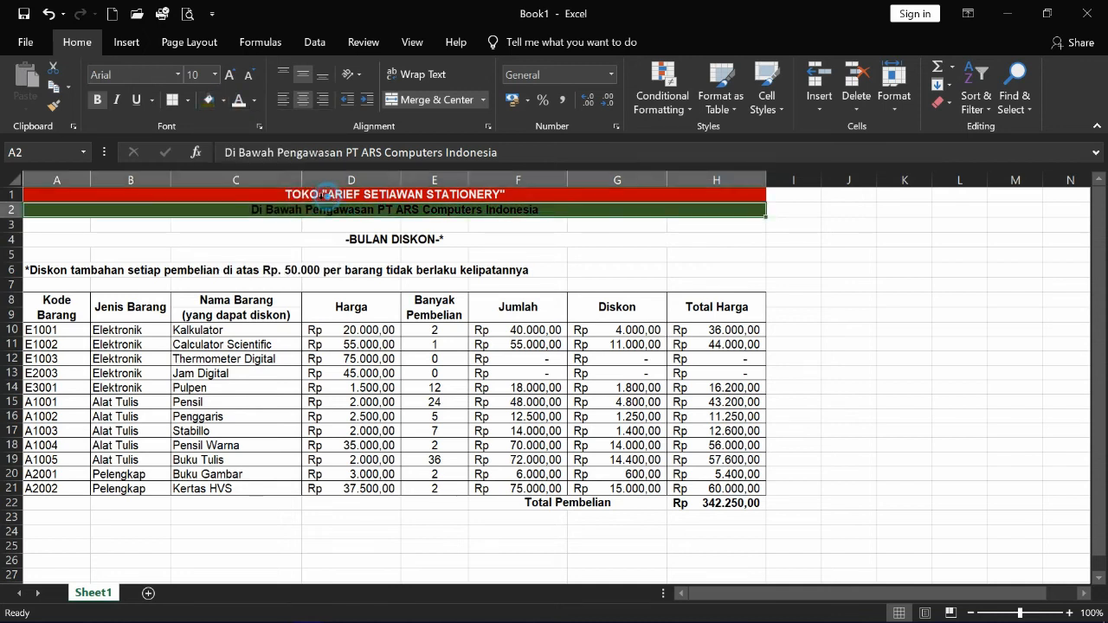
click(236, 99)
- Give the row 4 -BULAN DISKON- heading a dark blue fill with white text
click(299, 242)
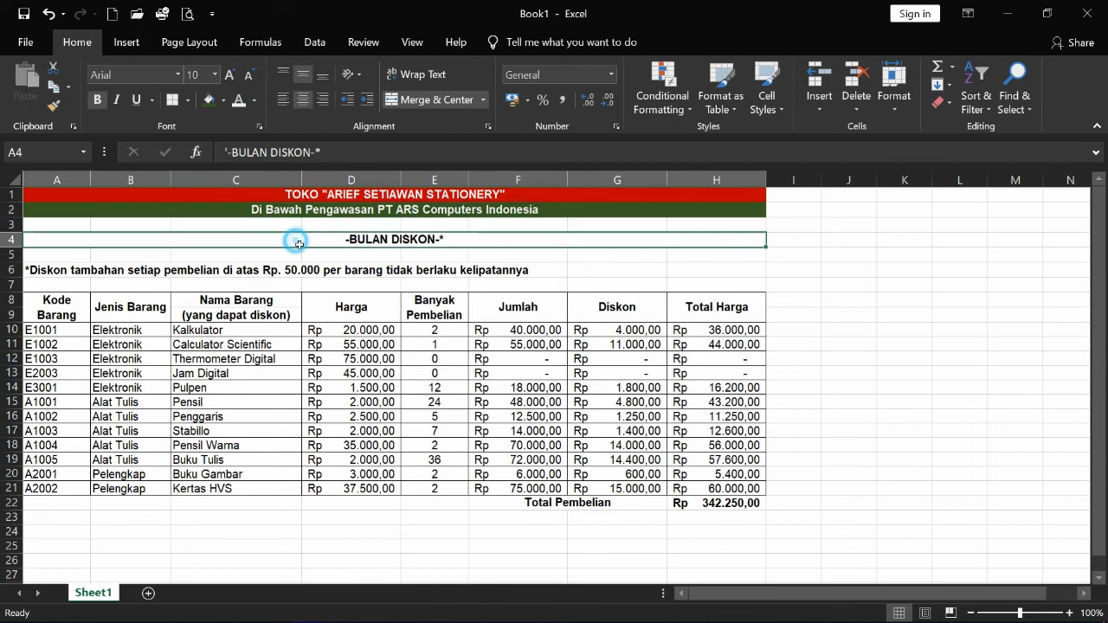
click(222, 100)
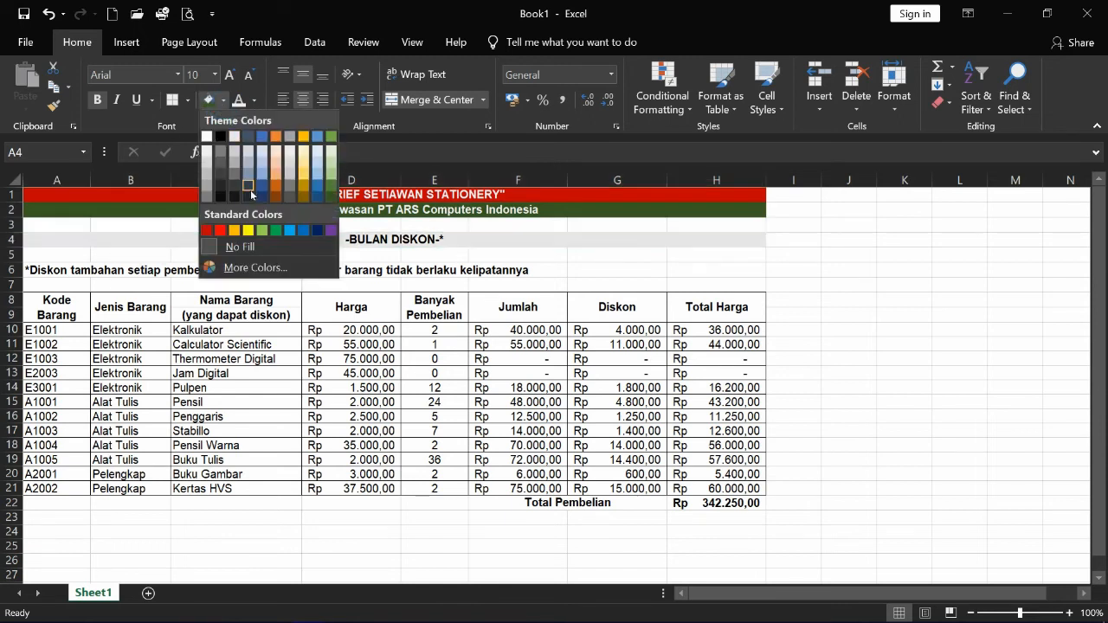
click(322, 229)
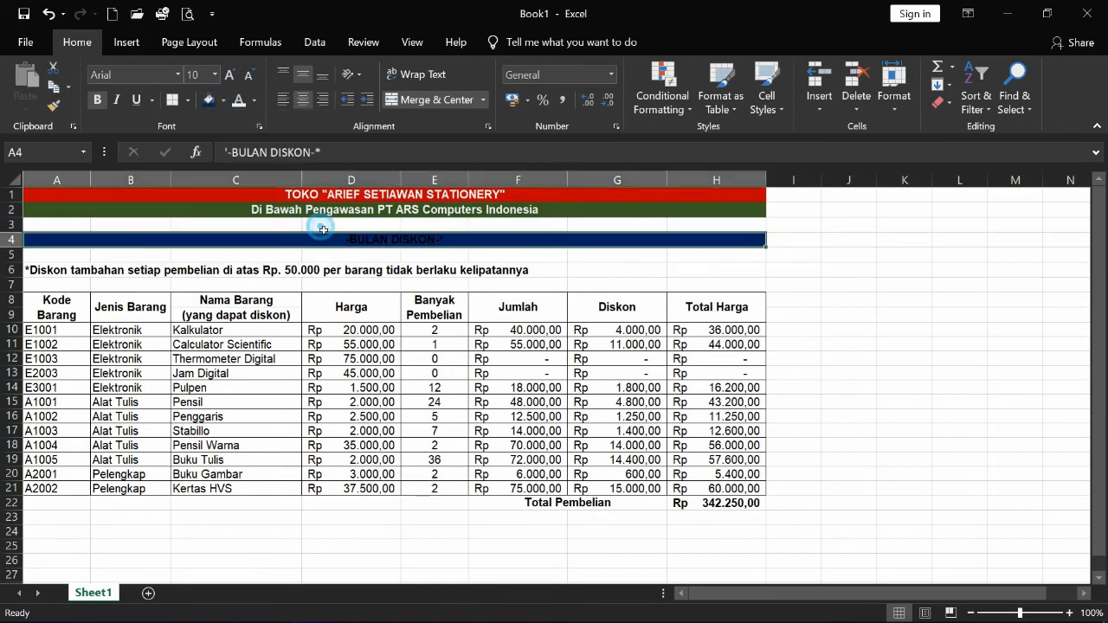
click(236, 100)
click(215, 272)
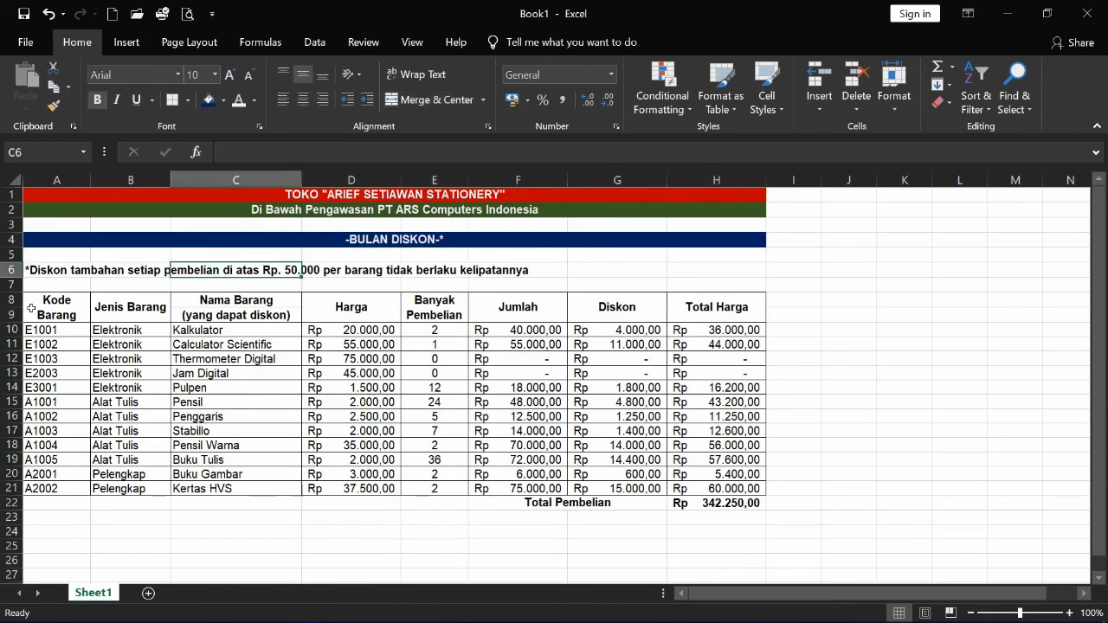
- Style the A8:H9 column headers with gold text on a light blue fill
drag(31, 308, 724, 321)
click(256, 102)
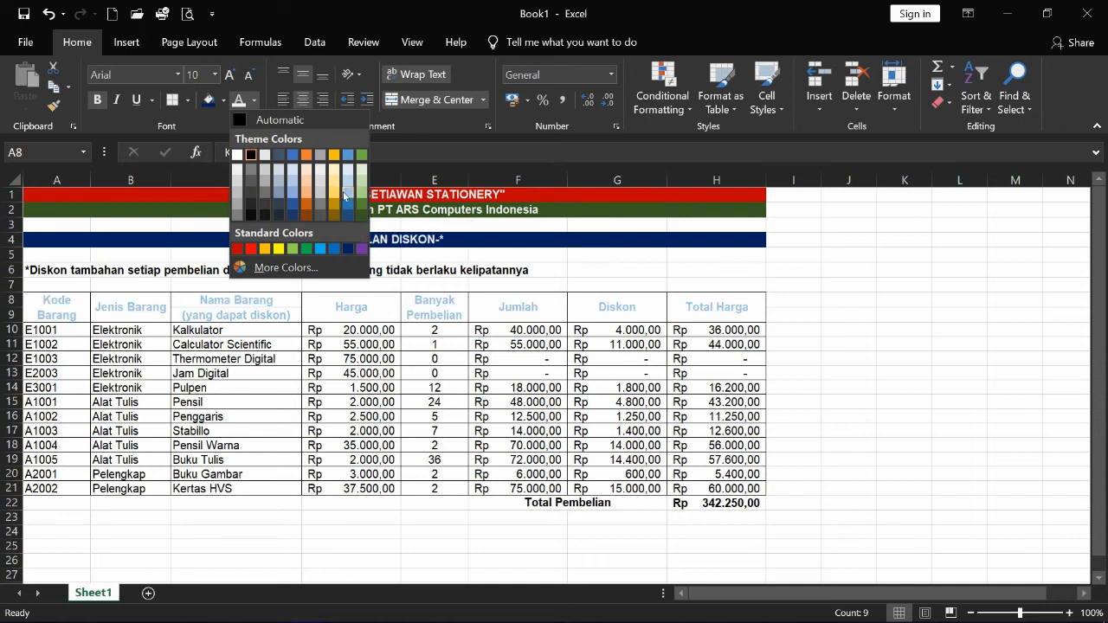
click(337, 204)
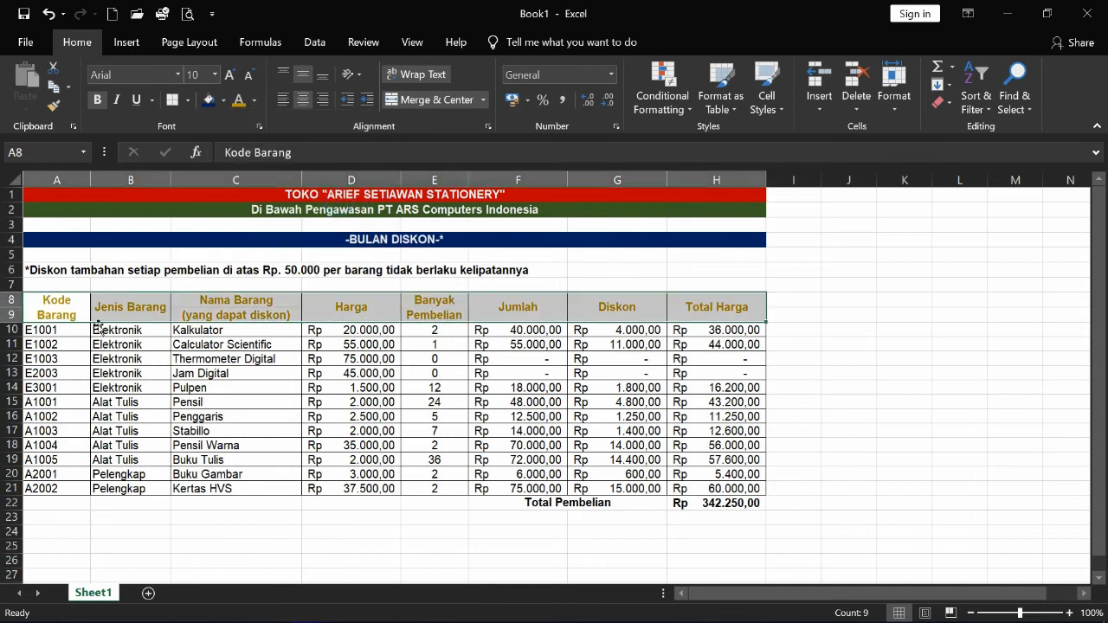
drag(40, 305, 686, 301)
click(222, 99)
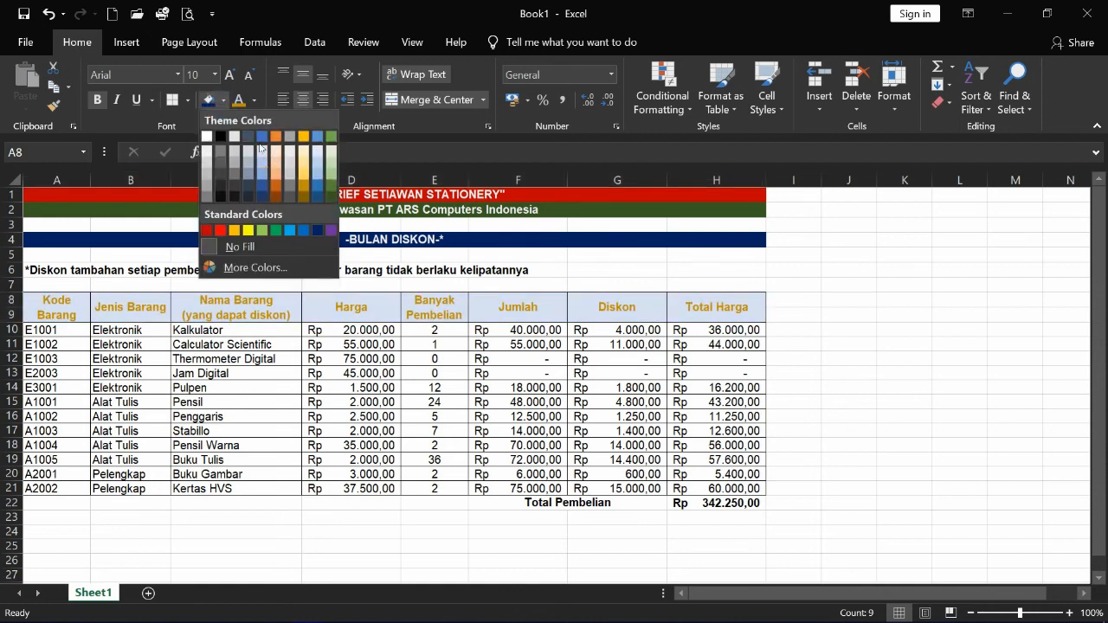
click(319, 167)
click(203, 416)
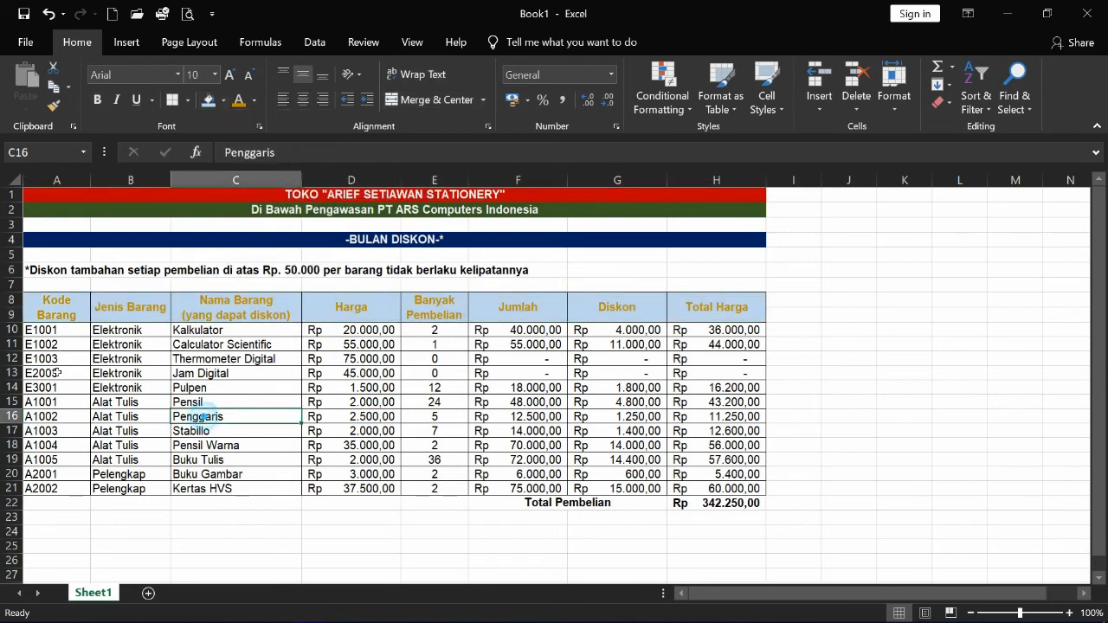
- Fill item rows A10:H21 with Green, Accent 6, Lighter 60%
drag(60, 335, 717, 489)
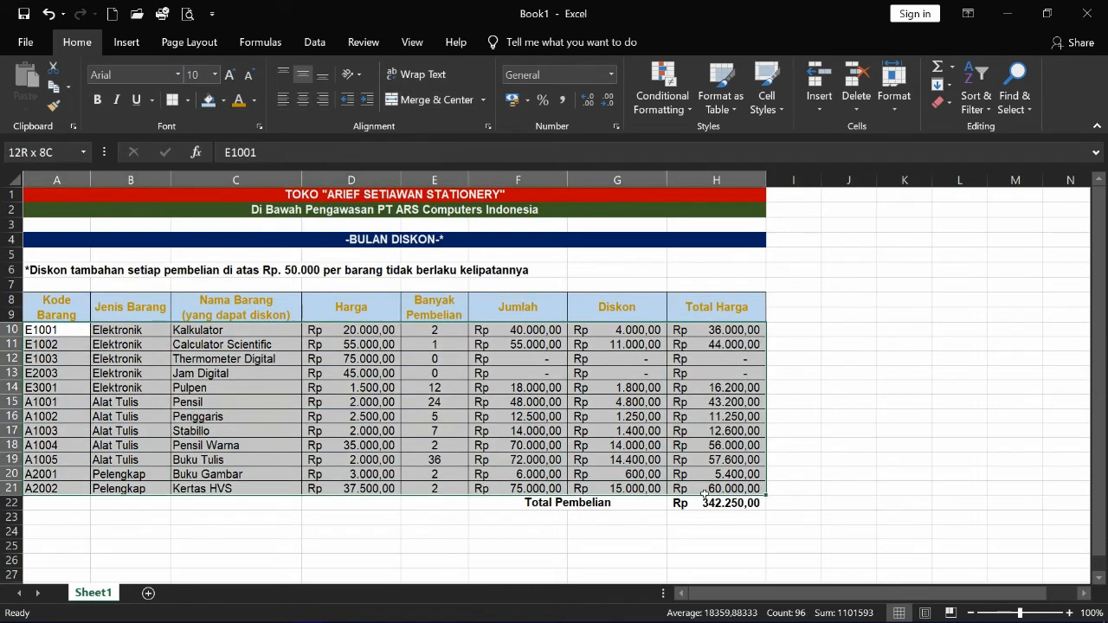
click(223, 101)
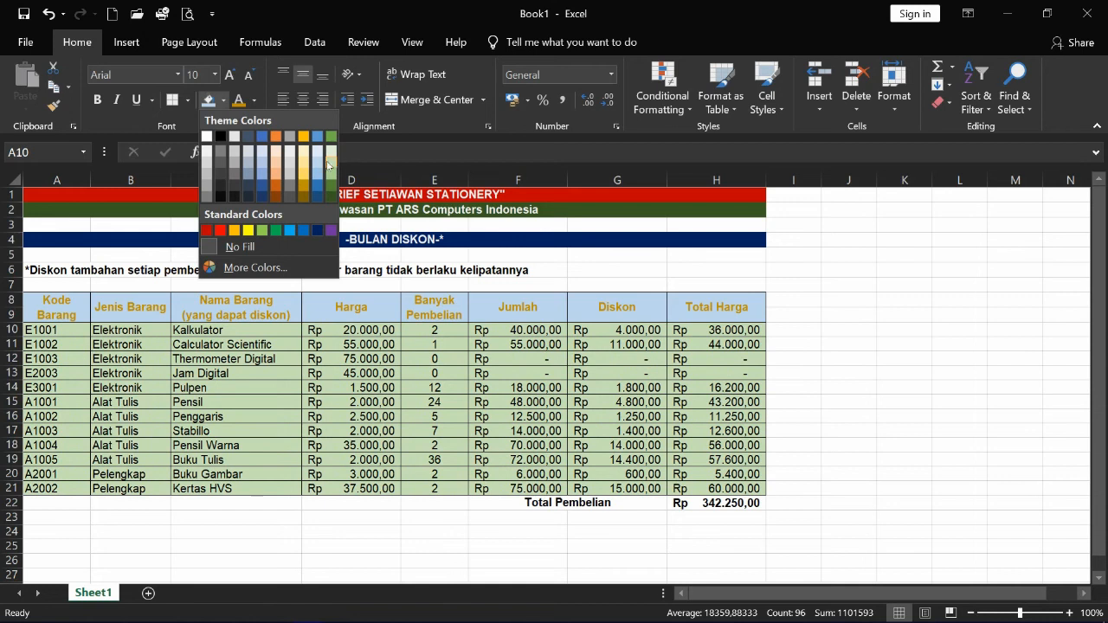
click(333, 166)
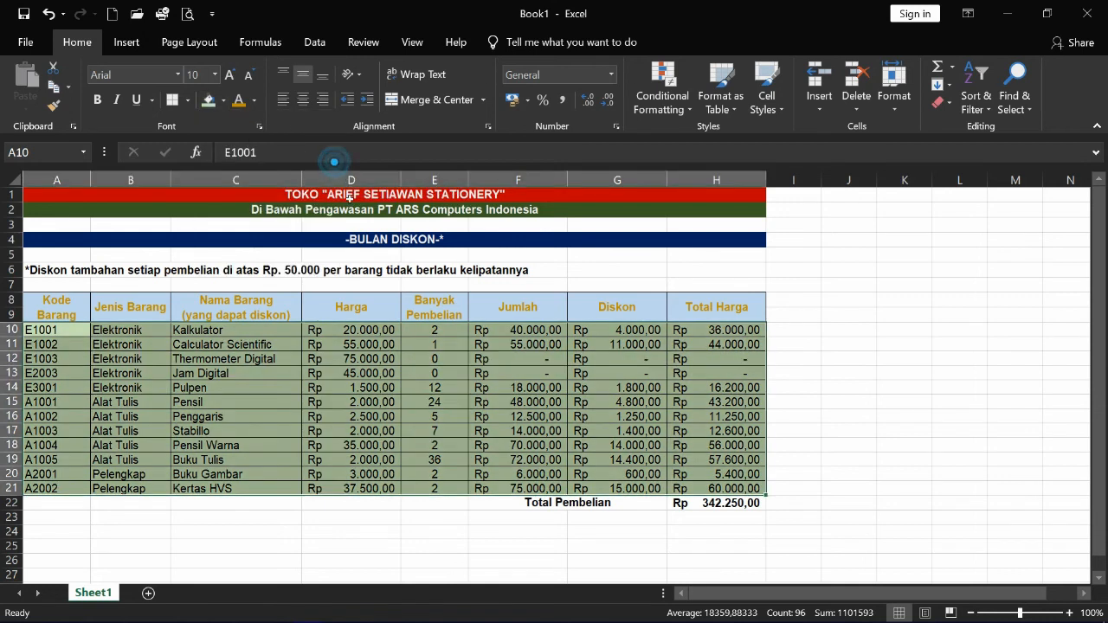
drag(379, 443, 378, 456)
- Fill the Total Pembelian row F22:H22 yellow
drag(558, 507, 719, 504)
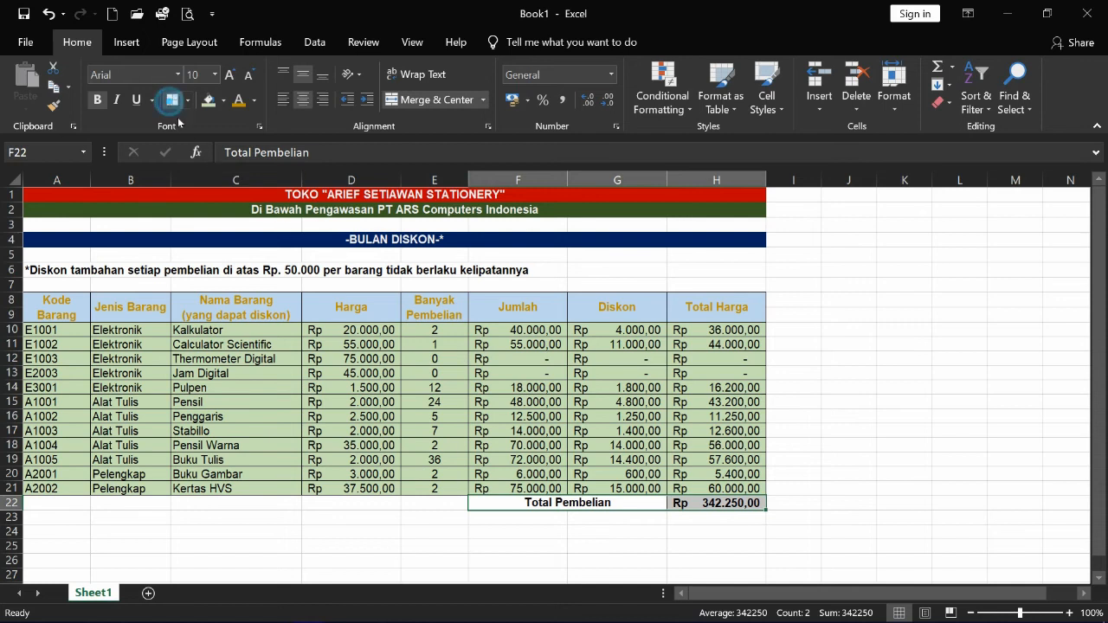
click(576, 491)
drag(537, 511, 719, 505)
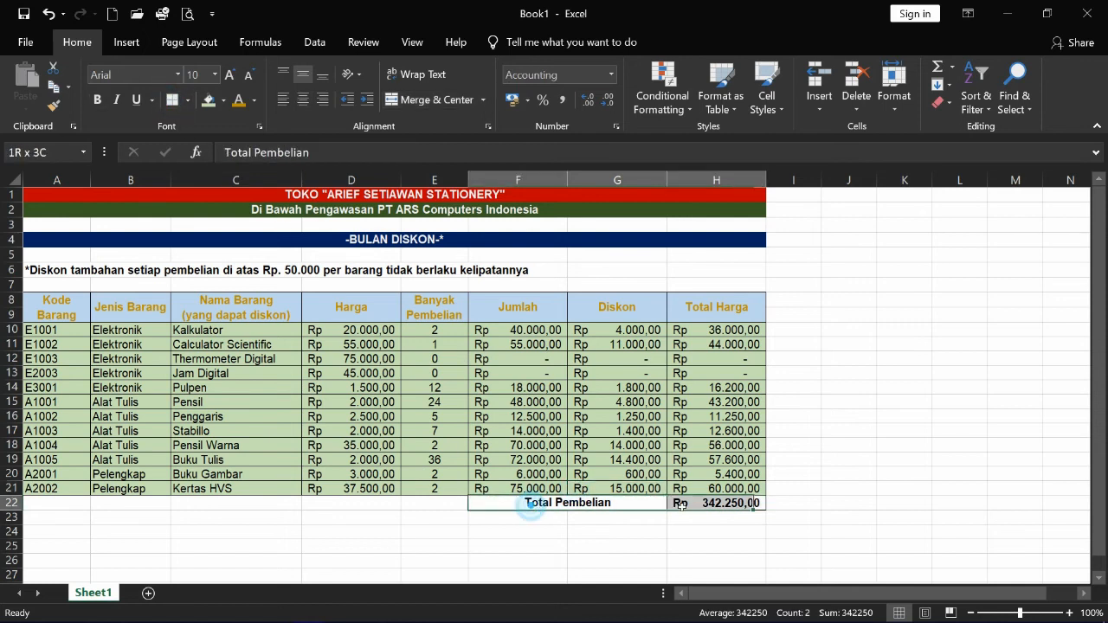
click(223, 100)
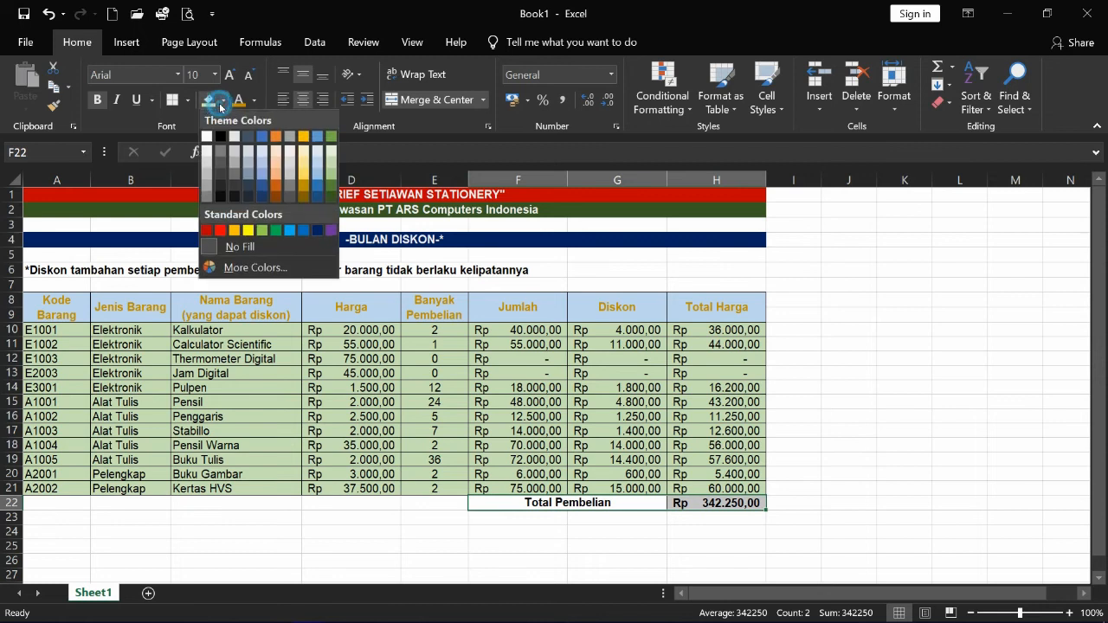
click(247, 230)
click(351, 418)
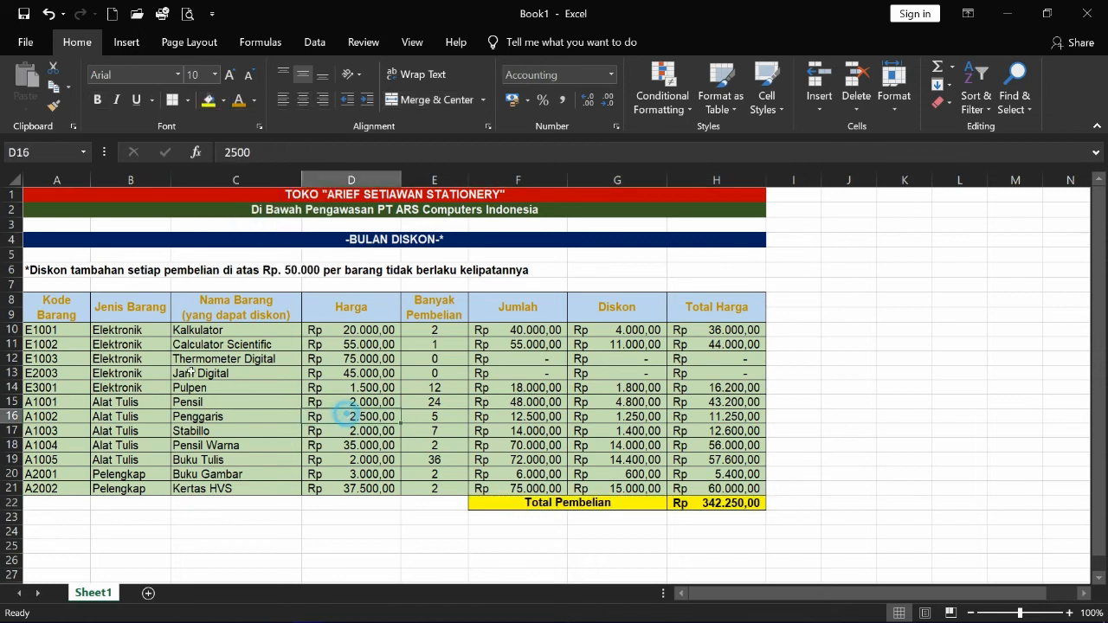
- In Format Cells Border for A8:H21, choose a thin solid red line
drag(40, 304, 719, 489)
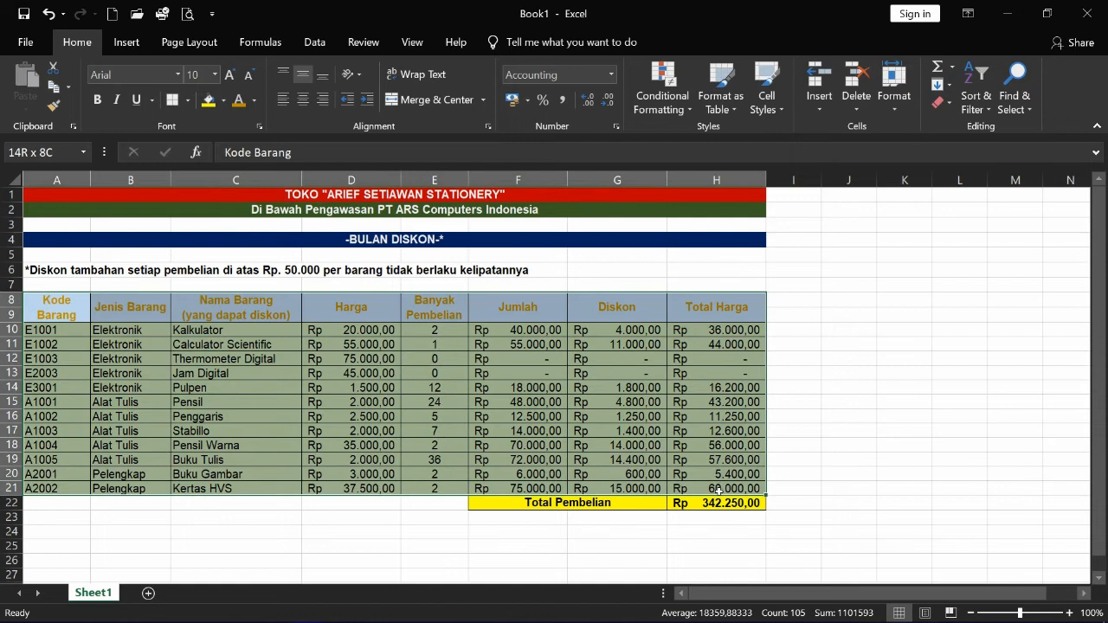
right_click(392, 385)
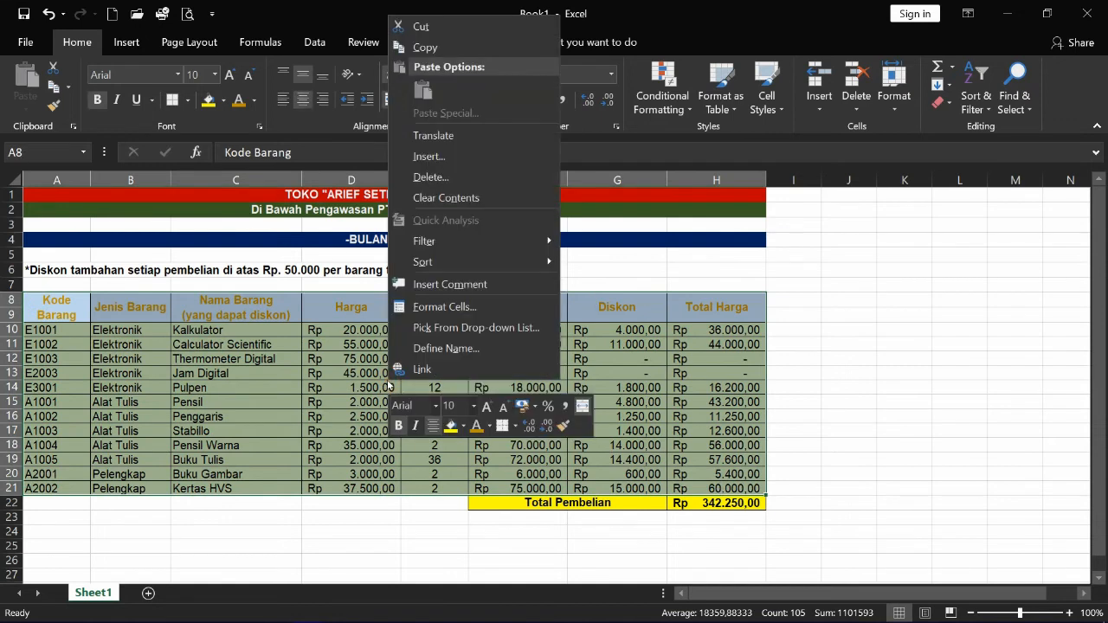
click(401, 317)
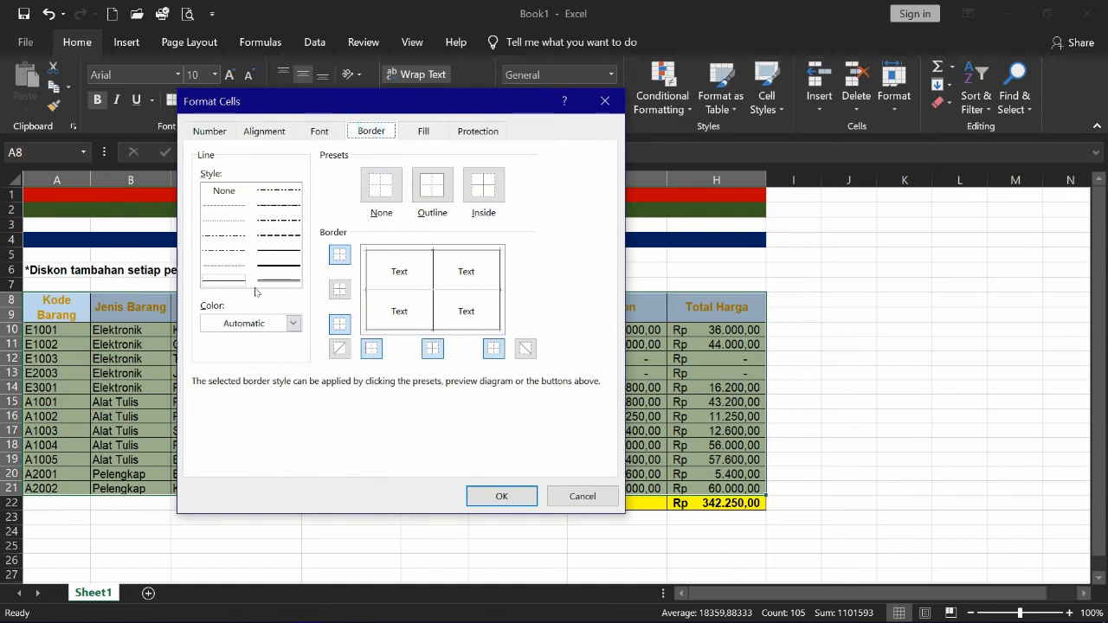
click(276, 250)
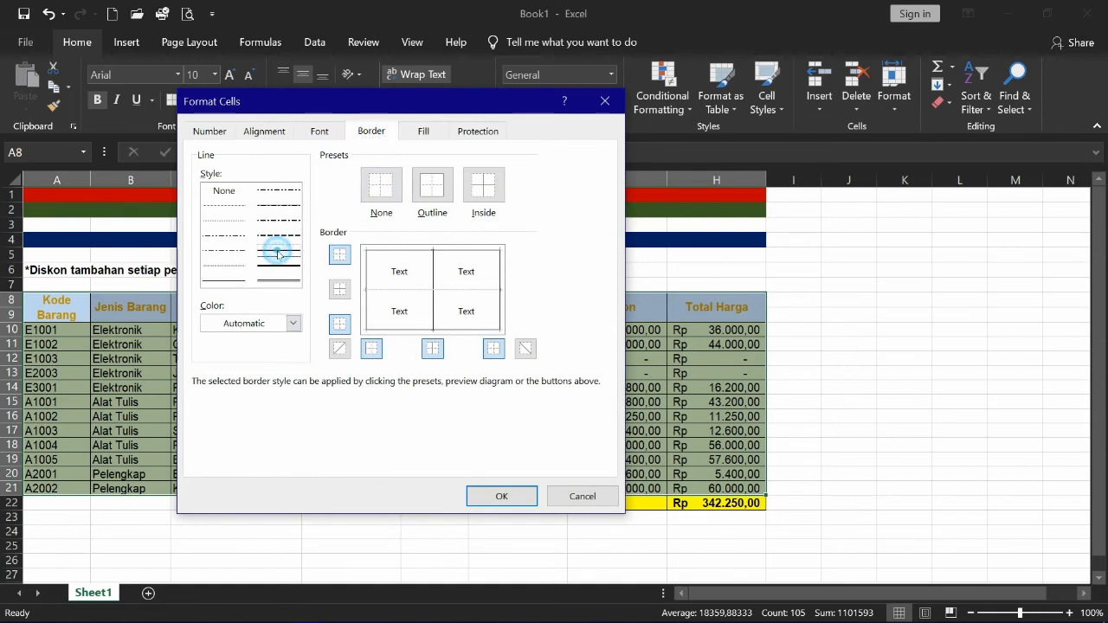
click(259, 323)
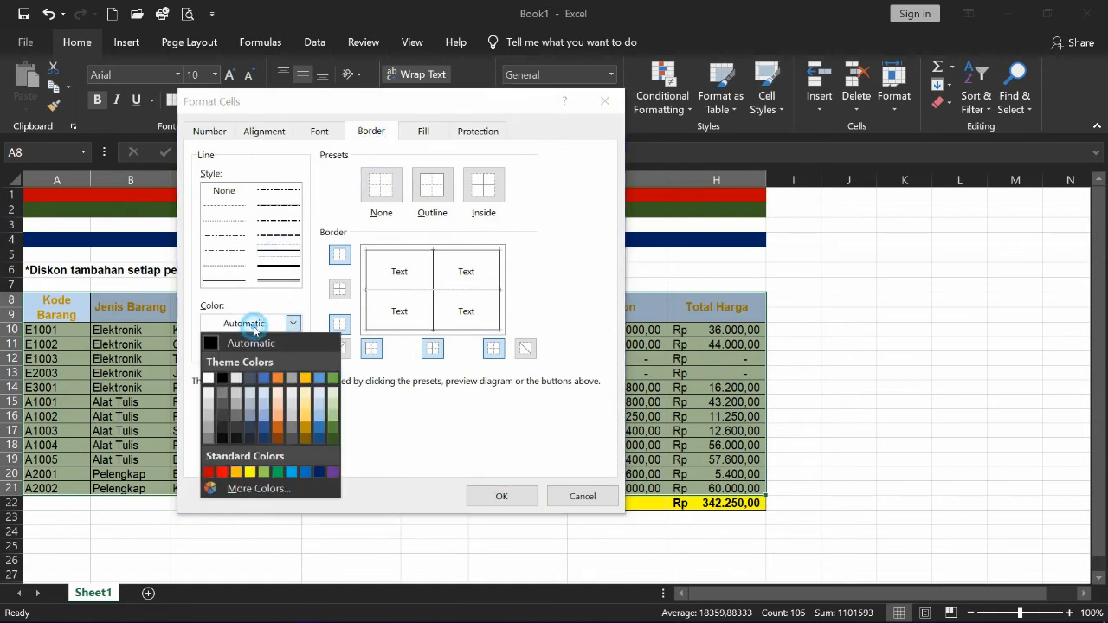
click(222, 473)
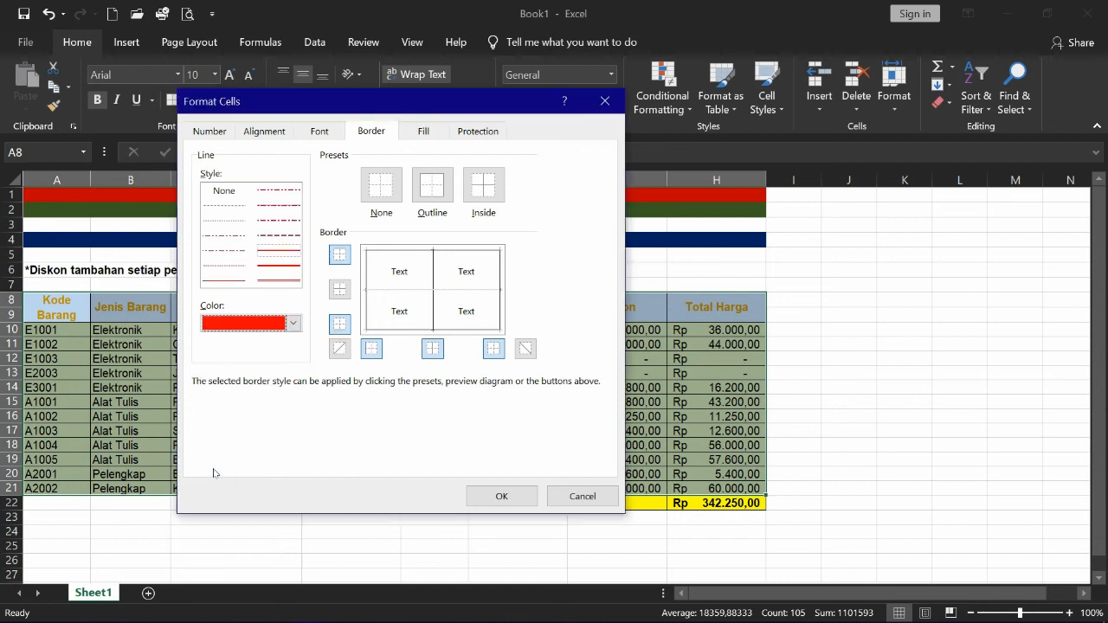
- Apply the red line to every outline and inside edge of the table
click(387, 258)
click(434, 276)
click(493, 271)
click(463, 290)
click(456, 332)
click(365, 308)
click(471, 496)
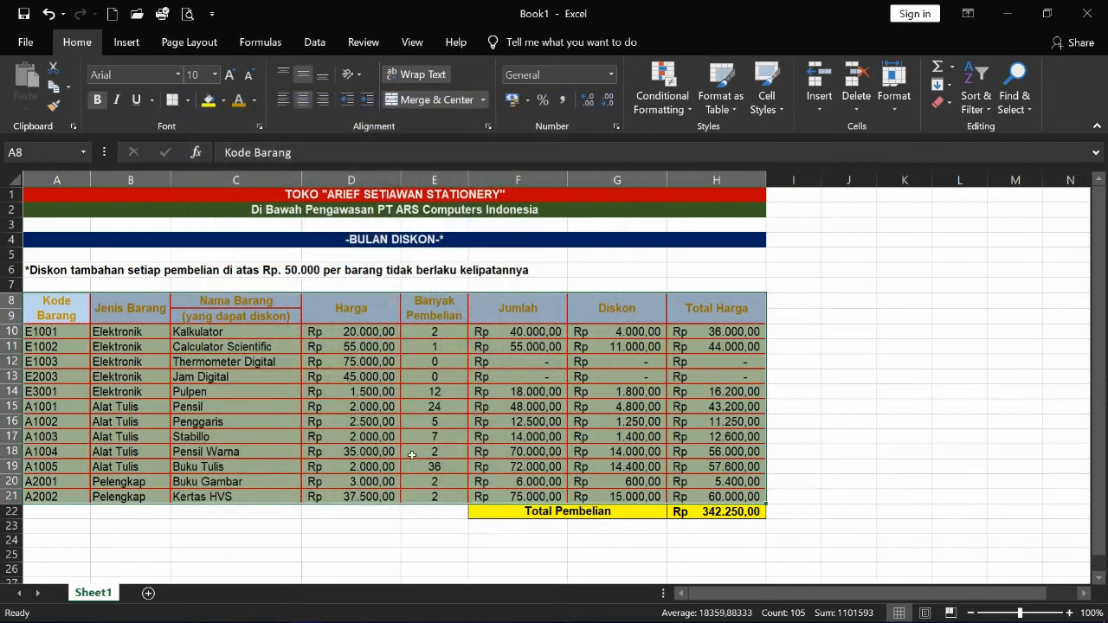
click(422, 437)
- Remove the horizontal split line between header cells C8 and C9 again
drag(241, 303, 241, 317)
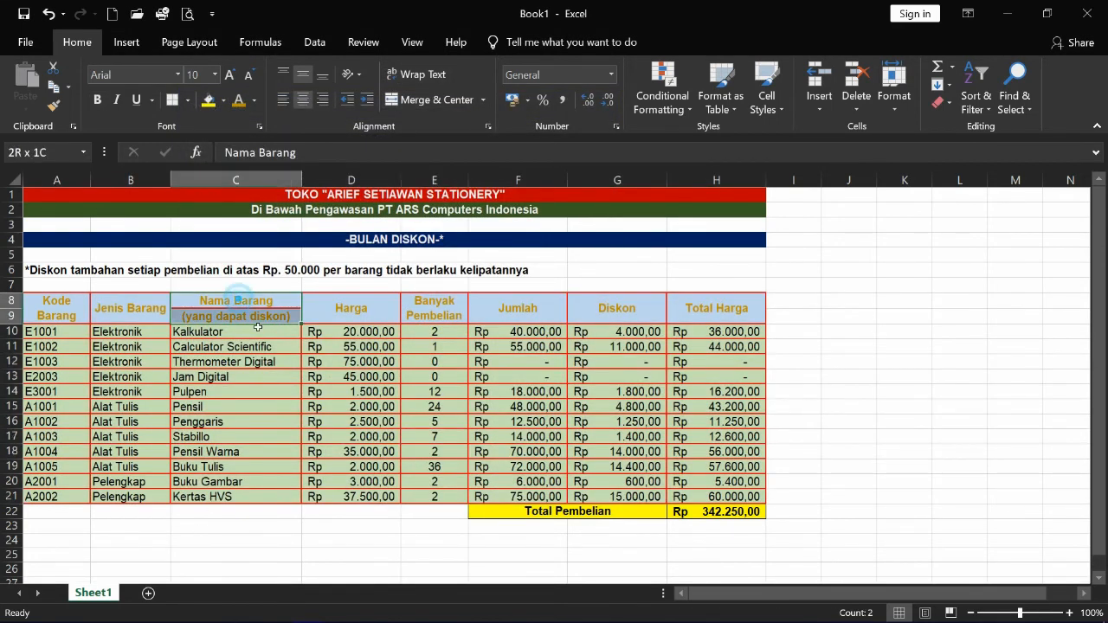
right_click(251, 312)
click(350, 548)
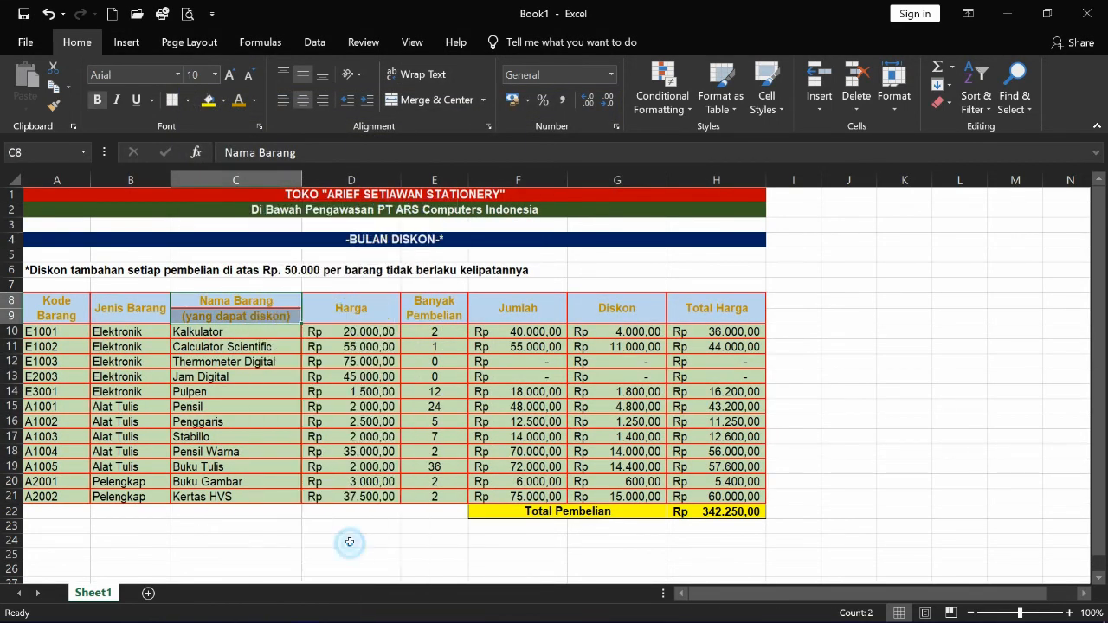
click(372, 394)
click(449, 599)
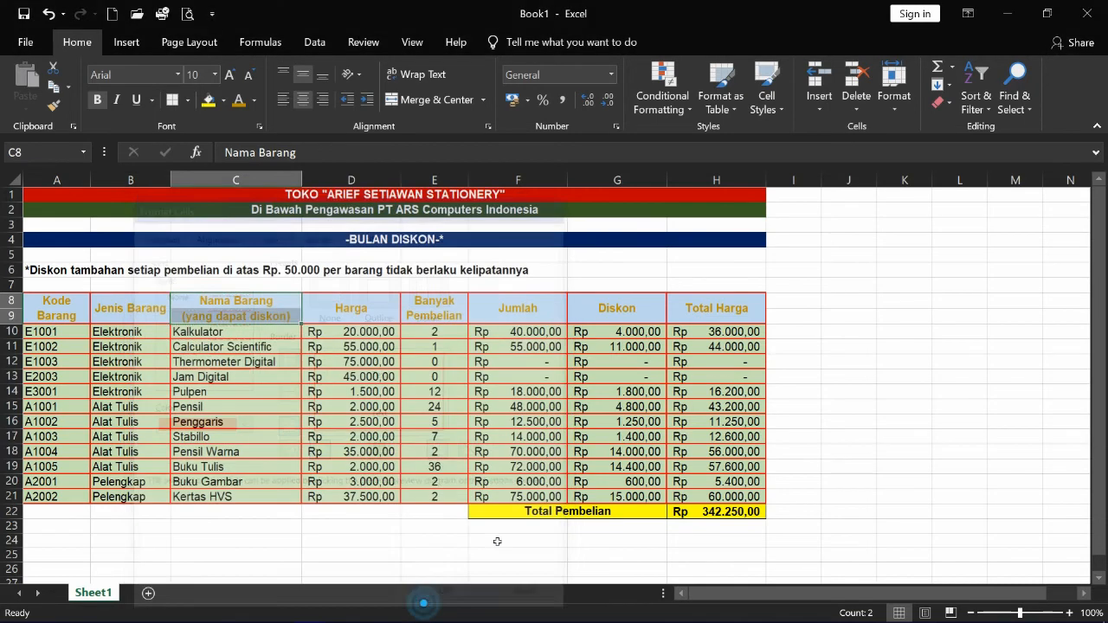
click(529, 554)
- Give the Total Pembelian row F22:H22 red left, inner, right and bottom borders
drag(505, 512, 680, 512)
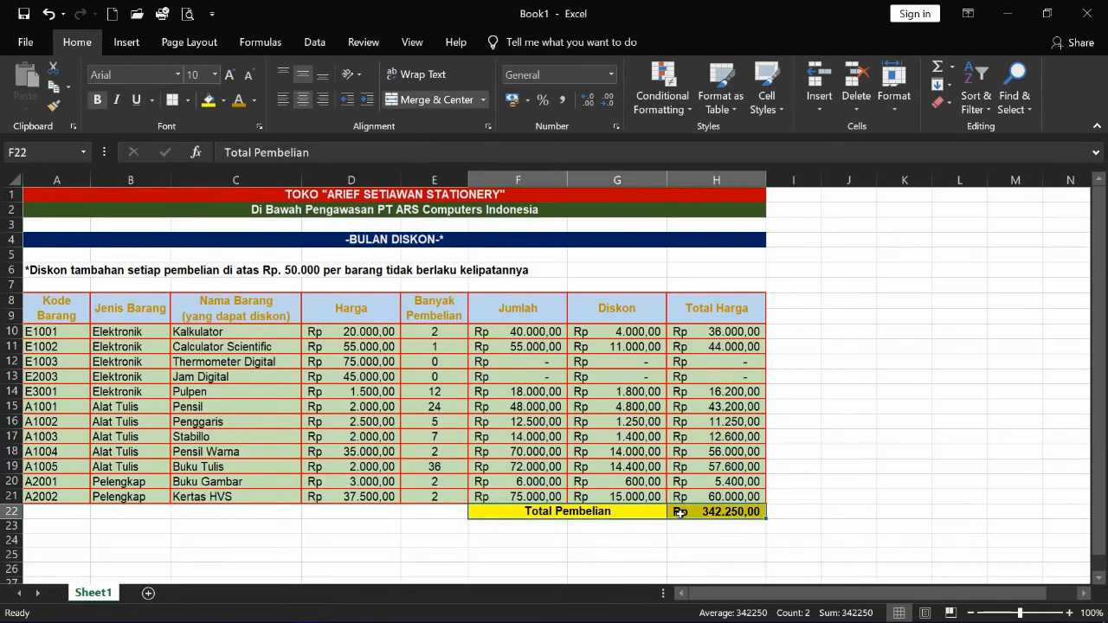
right_click(677, 513)
click(684, 437)
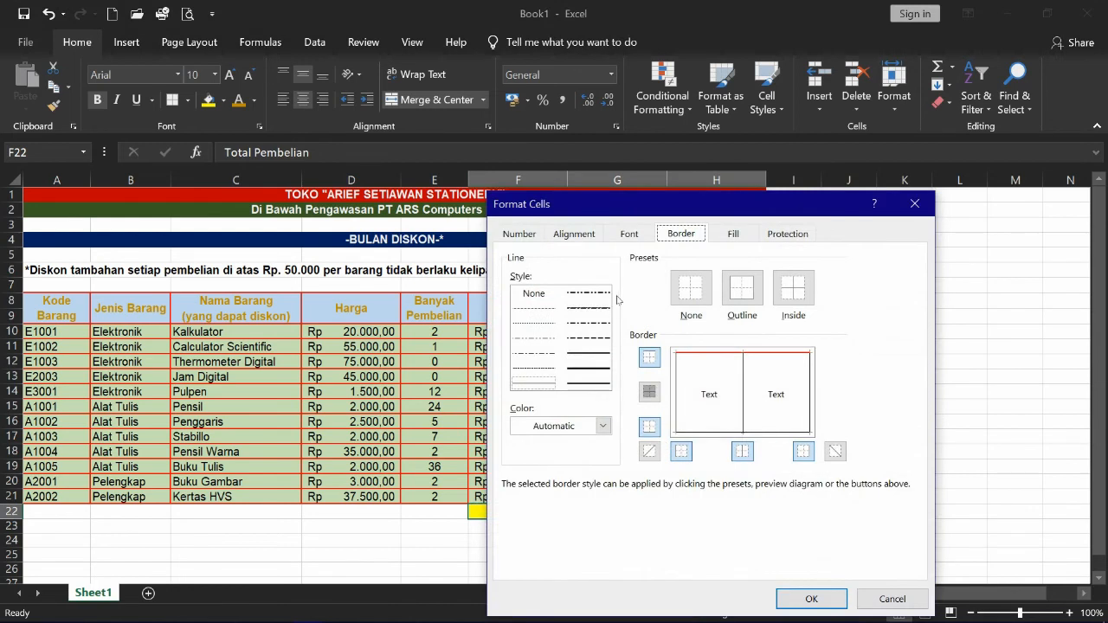
click(678, 392)
click(673, 391)
click(603, 425)
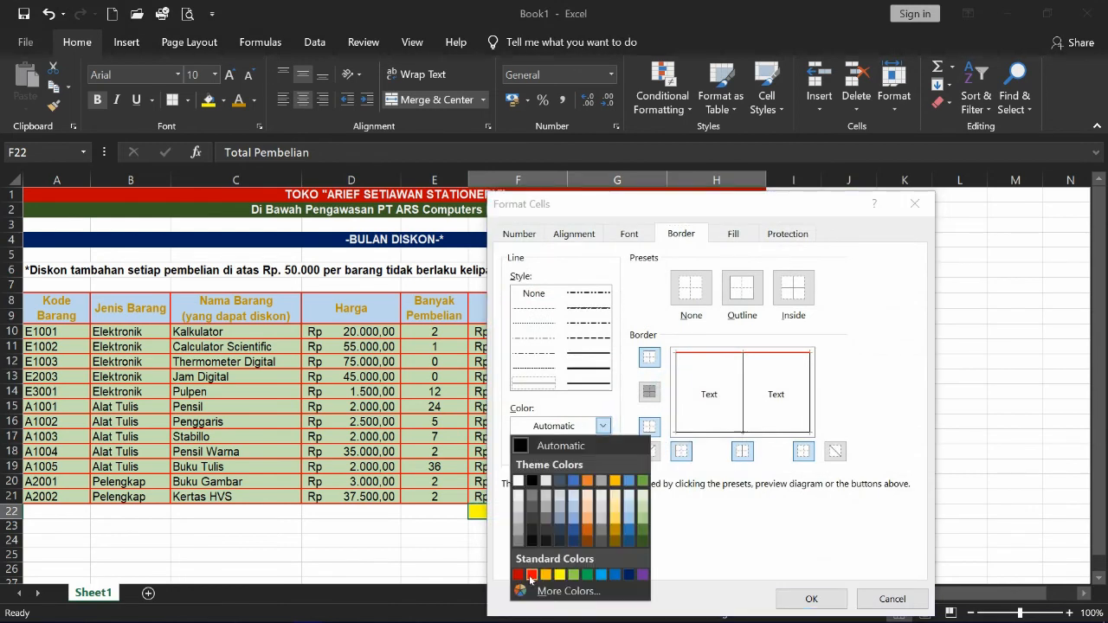
click(531, 575)
click(678, 401)
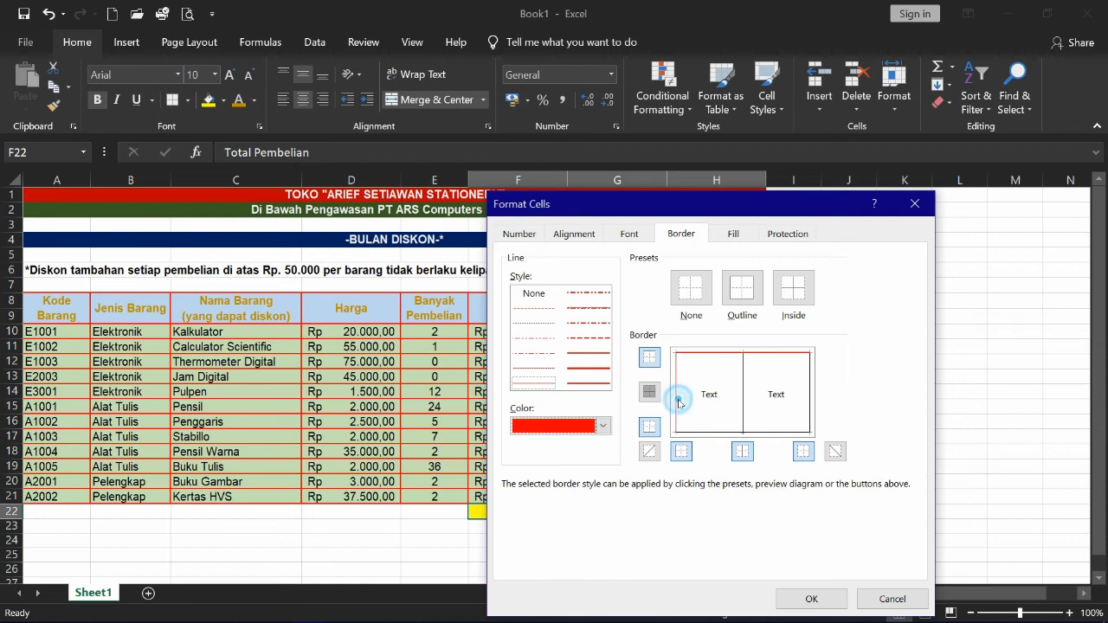
click(744, 404)
click(809, 395)
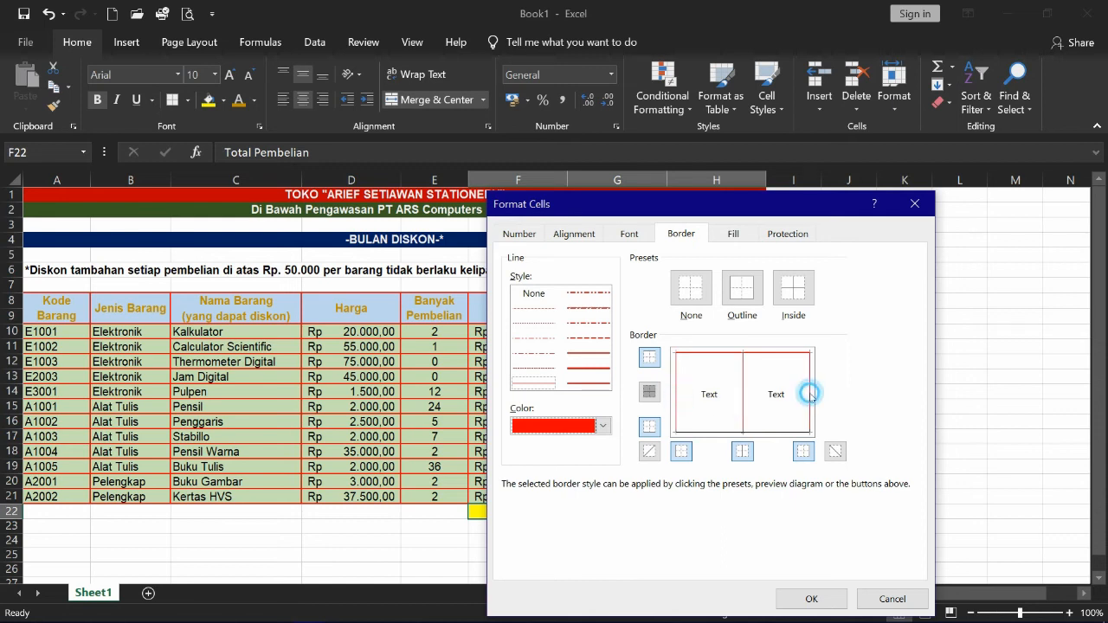
click(773, 434)
- Redraw all the total row's borders with a thick red line style
click(580, 354)
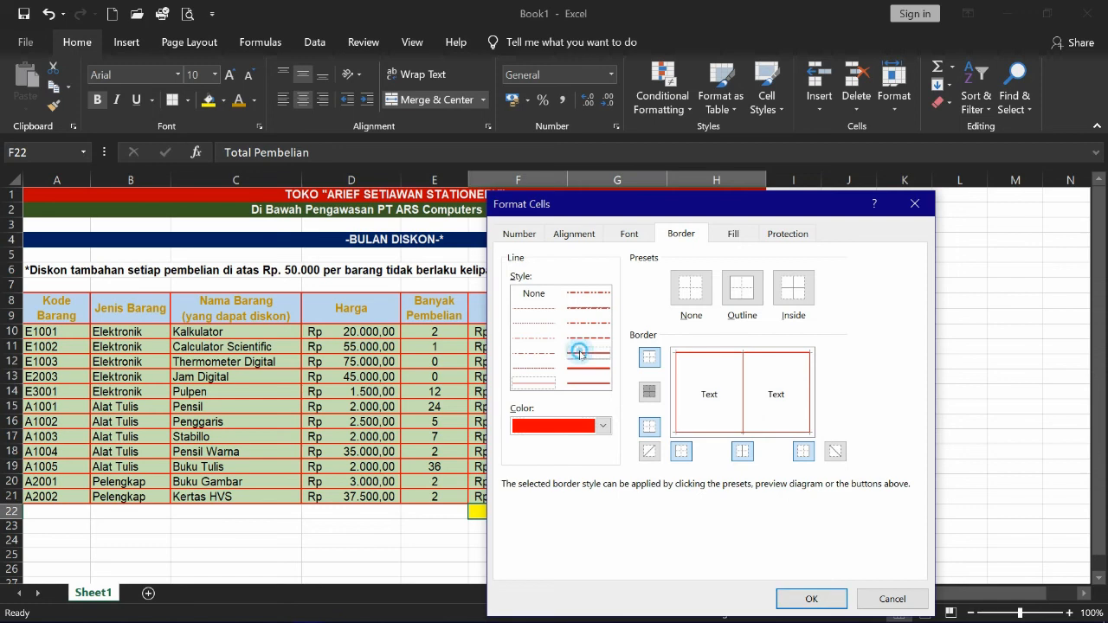
click(692, 357)
click(692, 357)
click(676, 374)
click(739, 394)
click(806, 400)
click(778, 434)
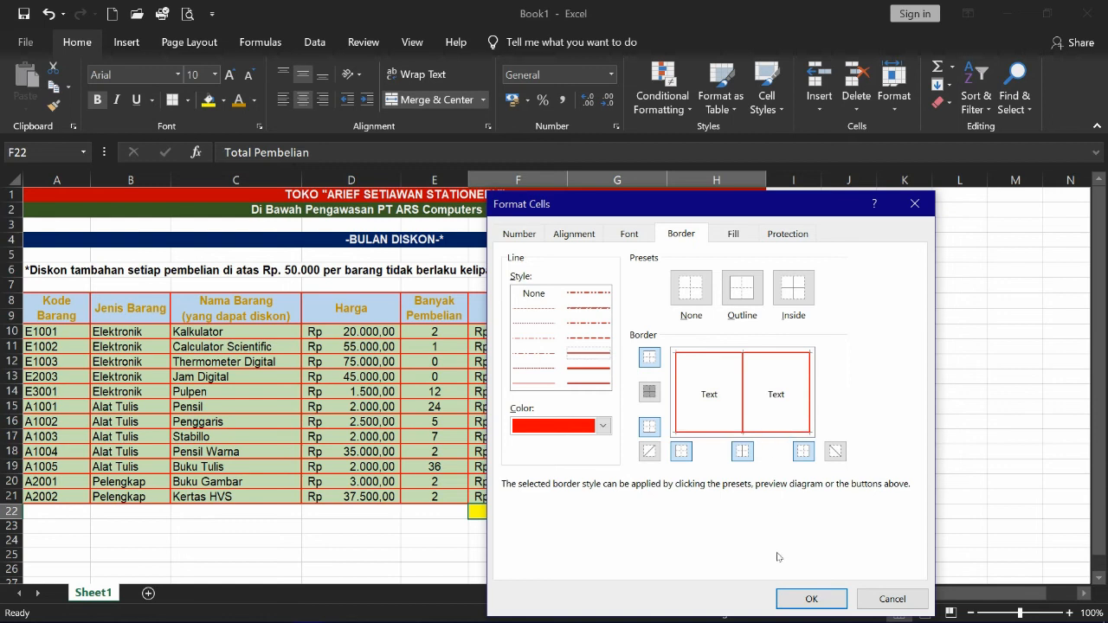
click(798, 597)
click(346, 483)
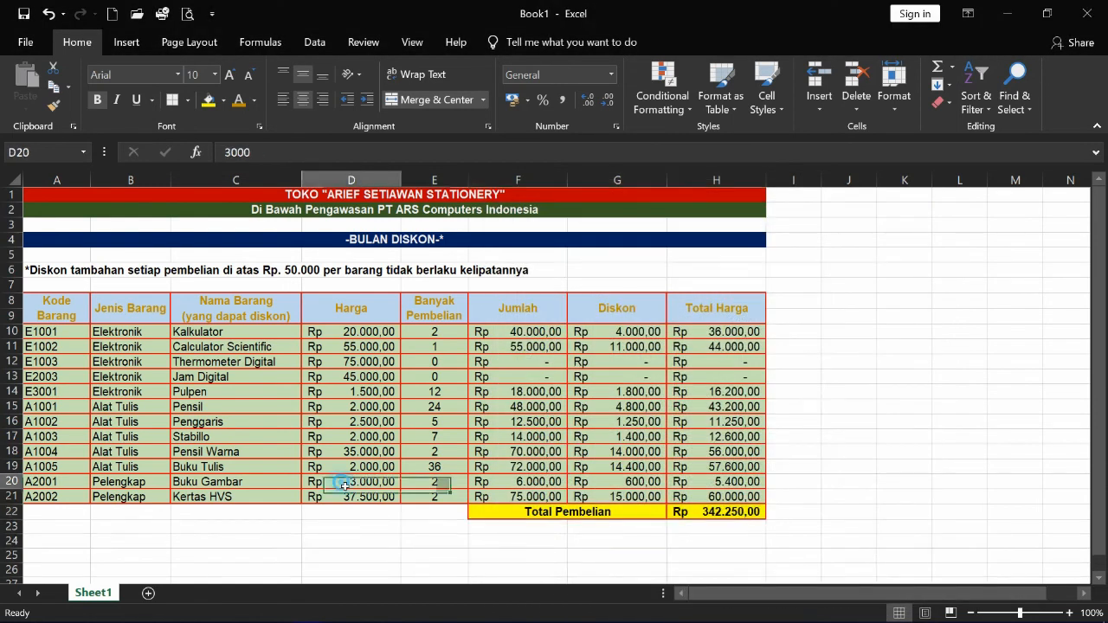
- Turn off worksheet gridlines from the View tab
click(304, 542)
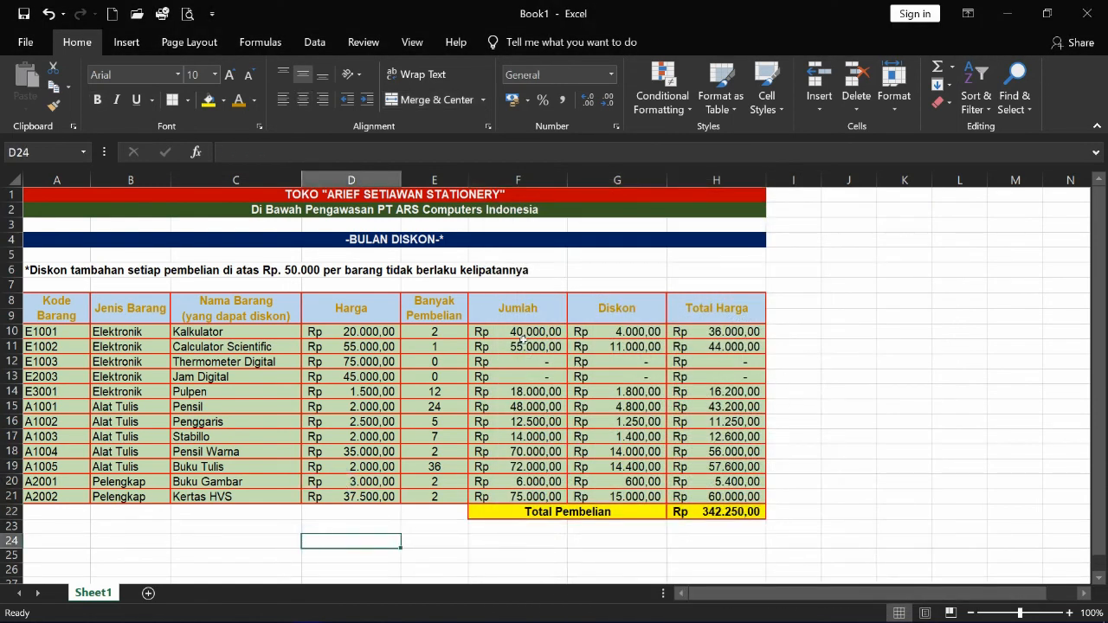
click(856, 300)
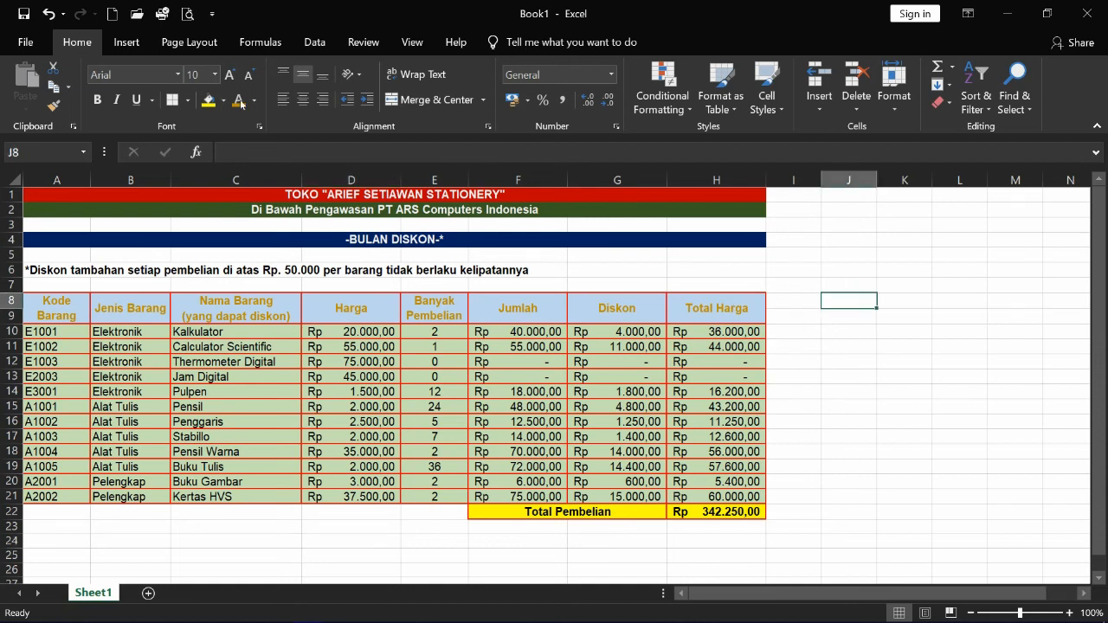
click(411, 44)
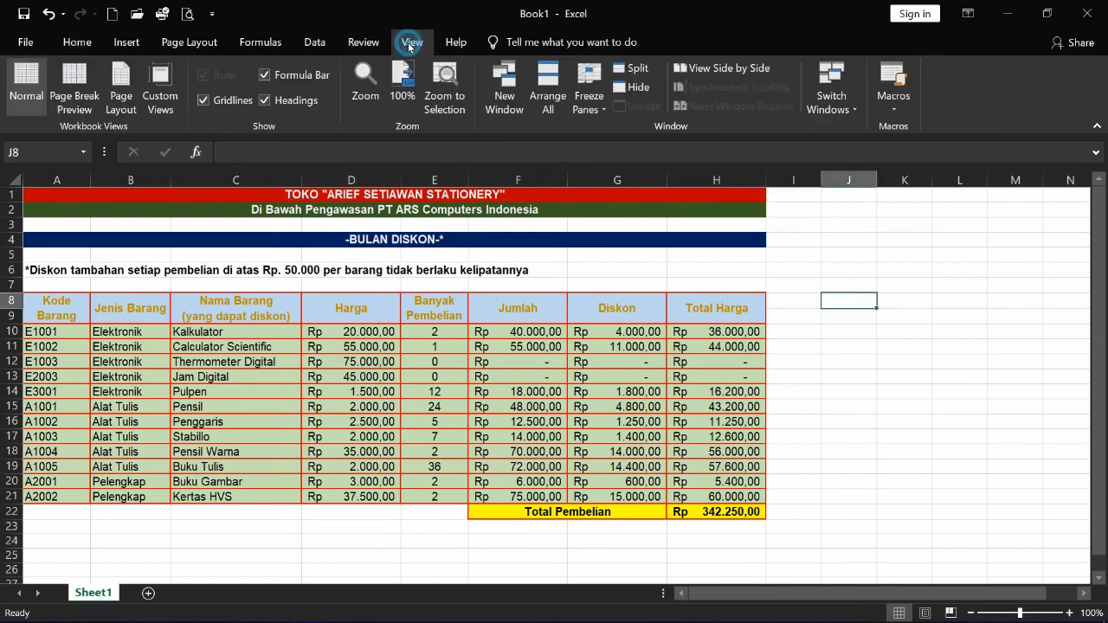
click(222, 106)
click(942, 466)
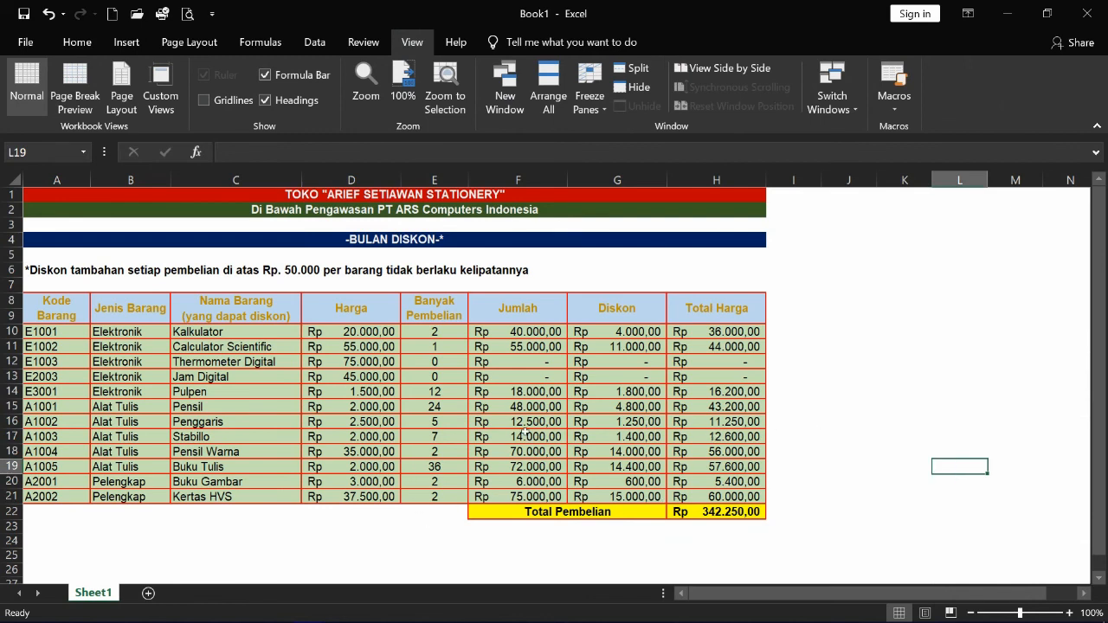
click(126, 42)
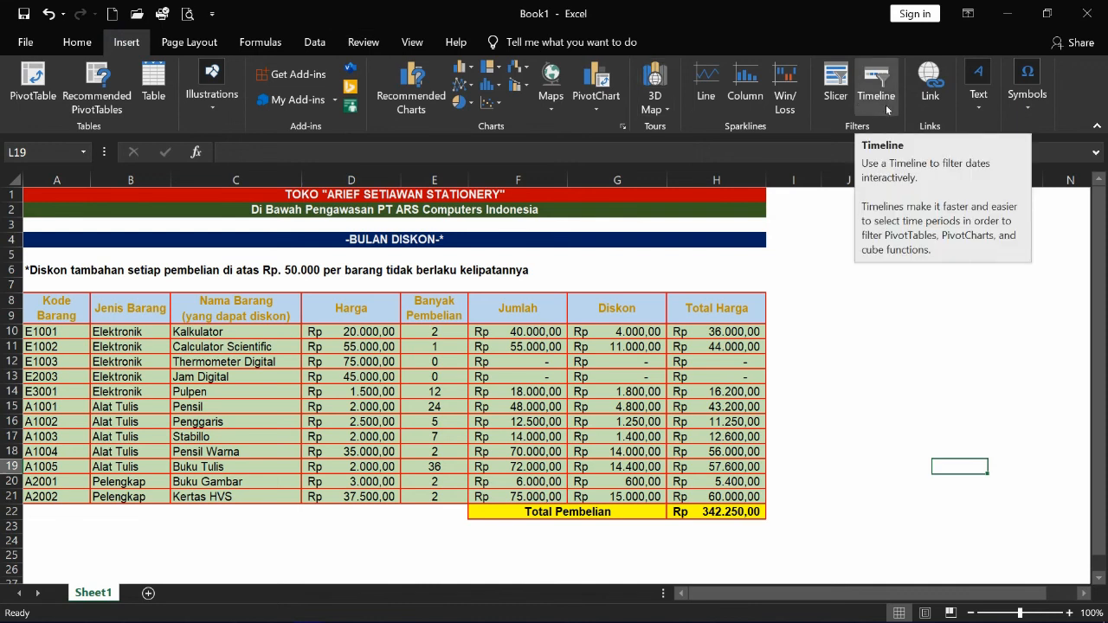
- Insert a first-style WordArt and position it below the discount table
click(984, 106)
click(988, 165)
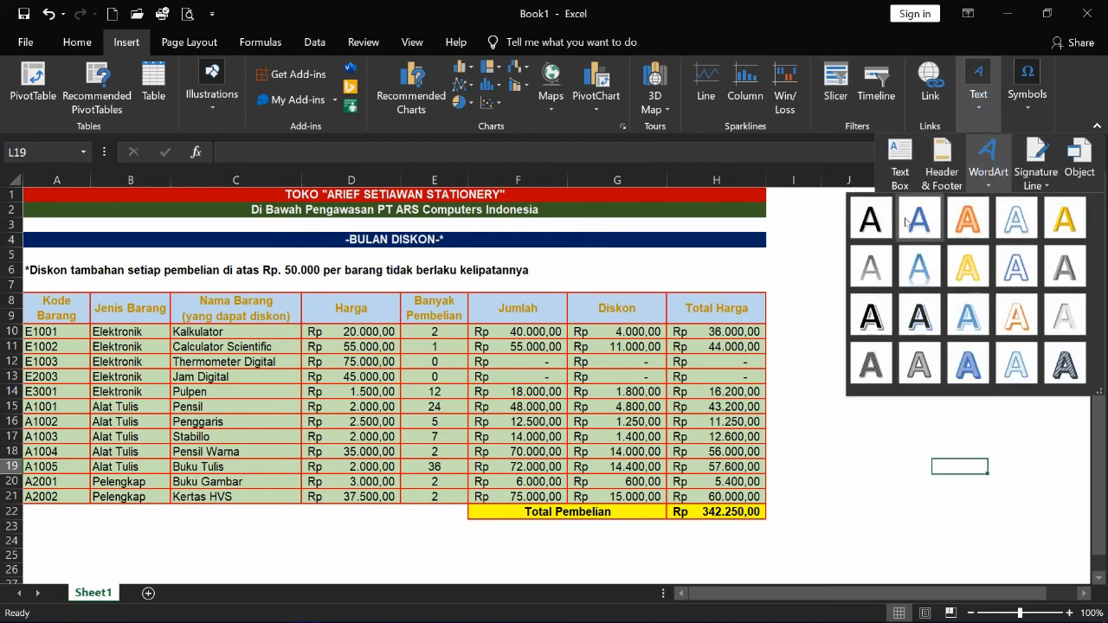
click(871, 218)
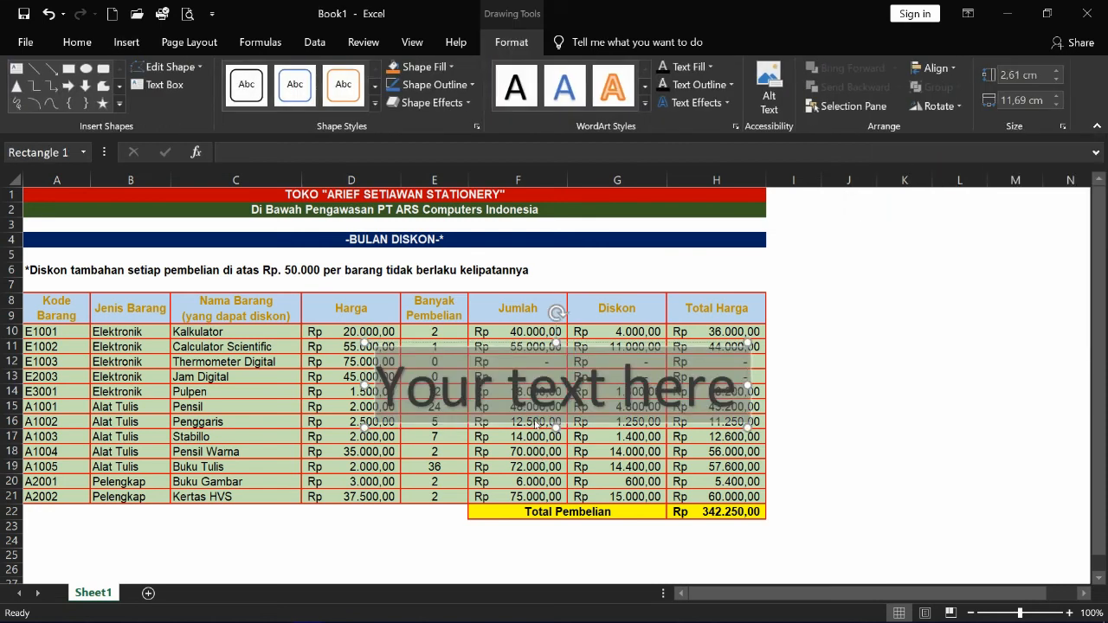
drag(532, 430, 641, 339)
scroll(665, 455, up, 5)
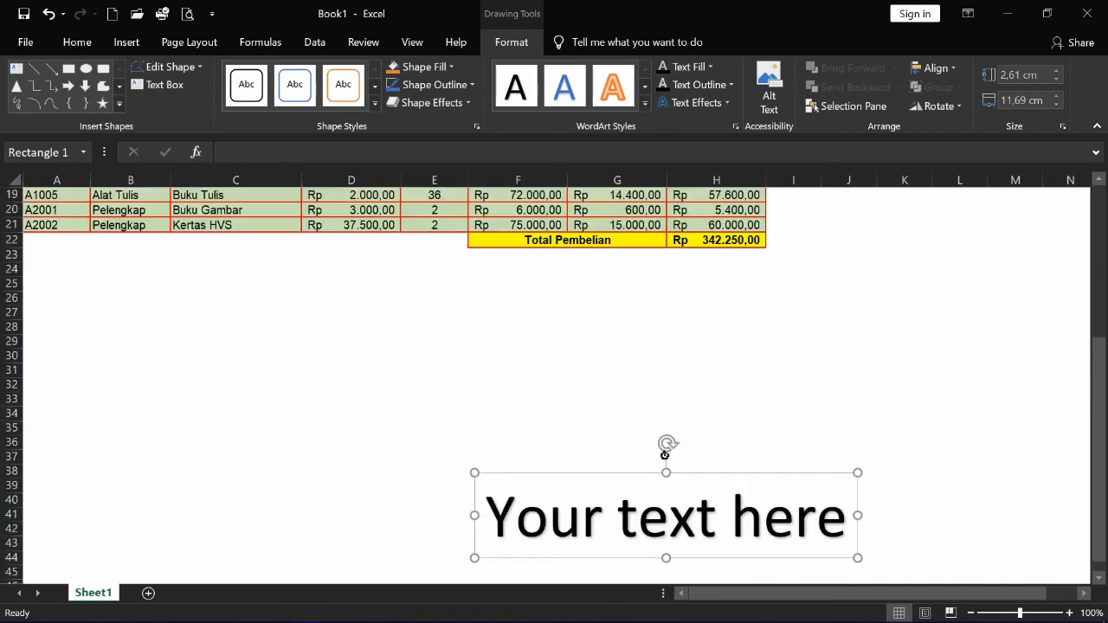
drag(715, 479, 378, 254)
scroll(742, 425, up, 4)
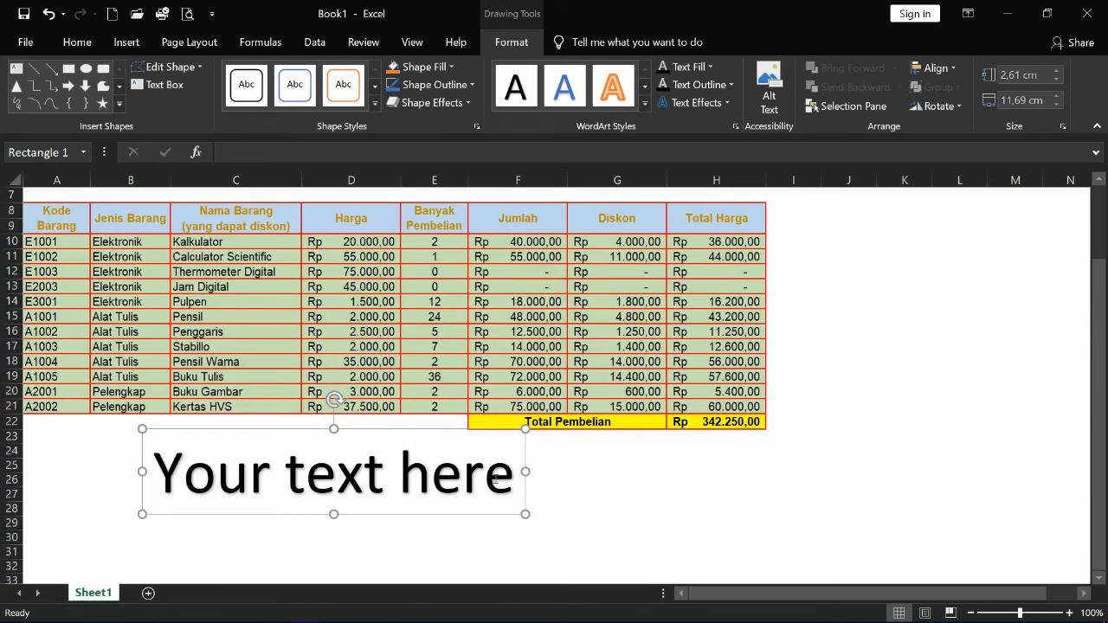
- Replace the WordArt placeholder with the owner's name
drag(507, 479, 198, 467)
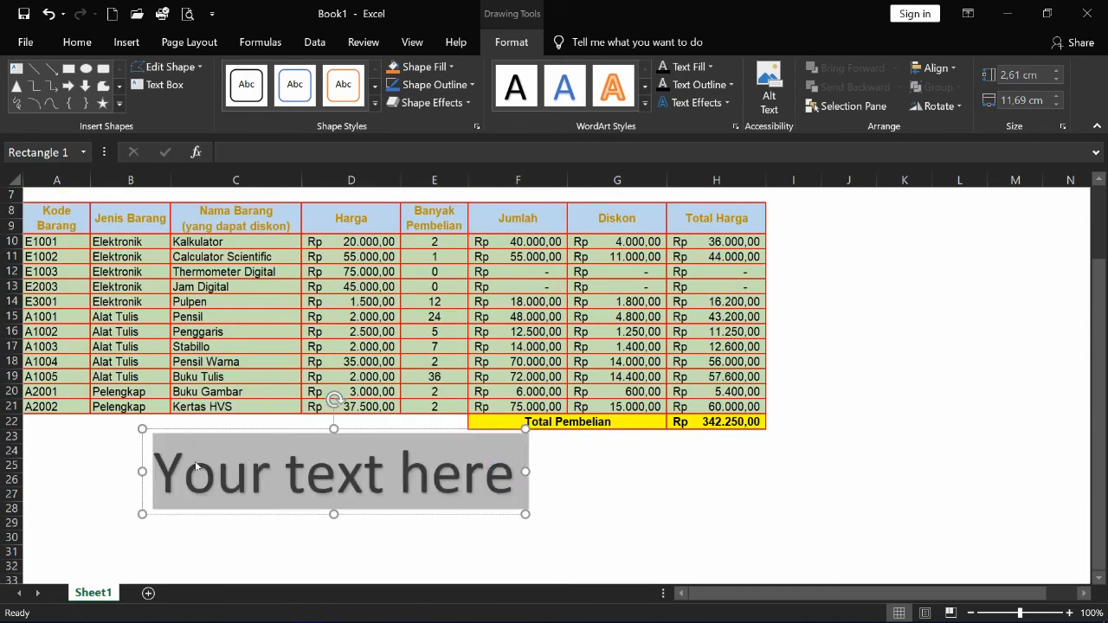
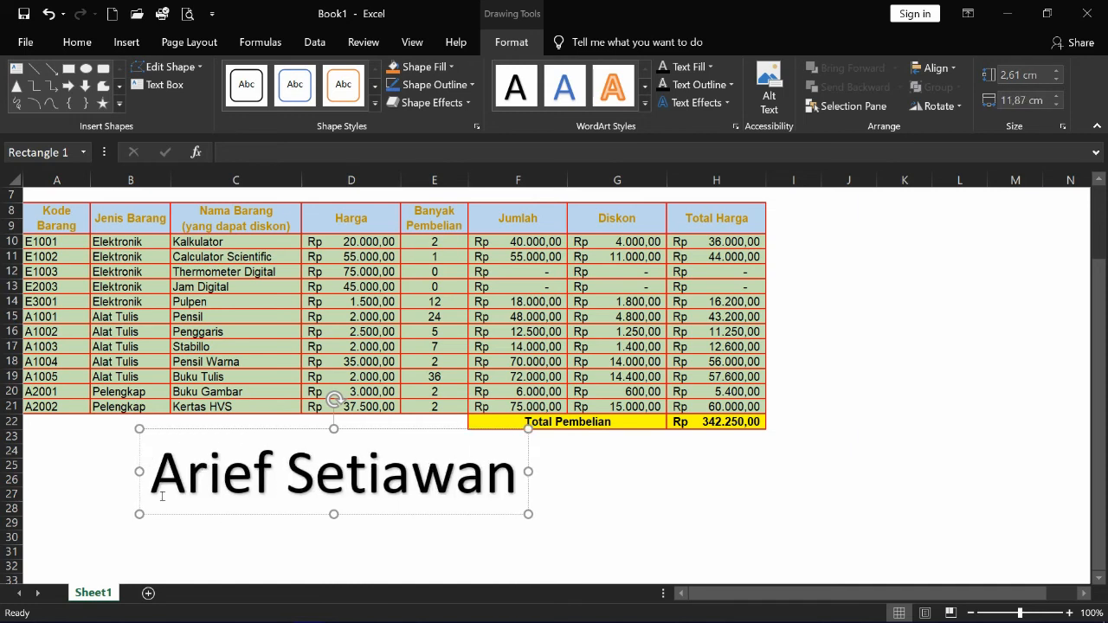
drag(156, 476, 526, 482)
- Set the WordArt name's font to Gigi at size 40
click(78, 42)
click(130, 74)
click(176, 75)
scroll(208, 398, down, 15)
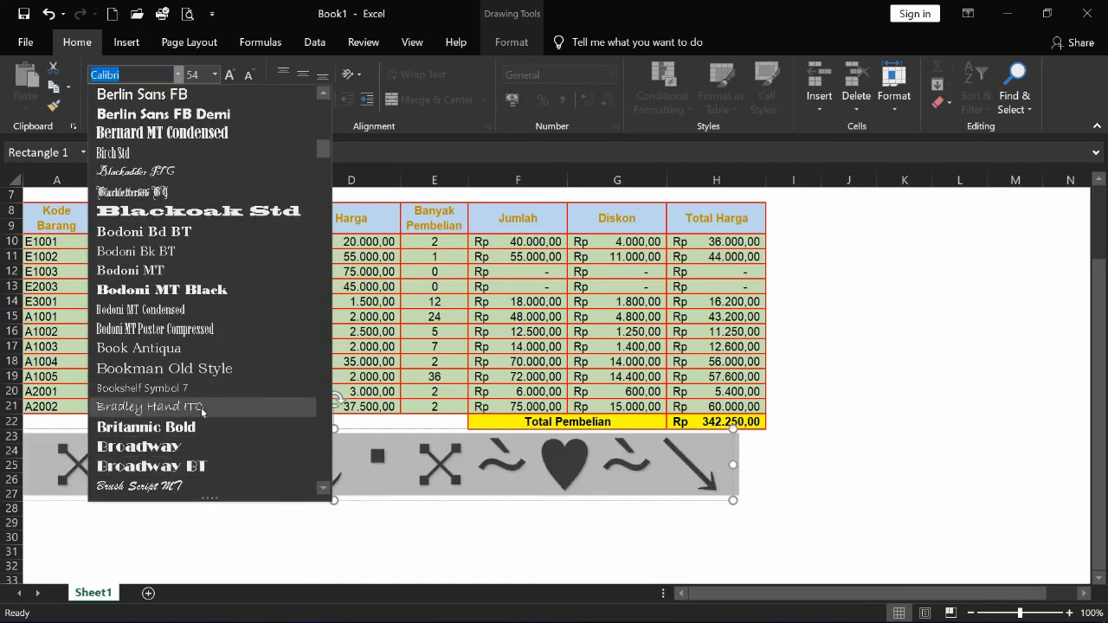
scroll(178, 396, down, 6)
scroll(178, 398, down, 13)
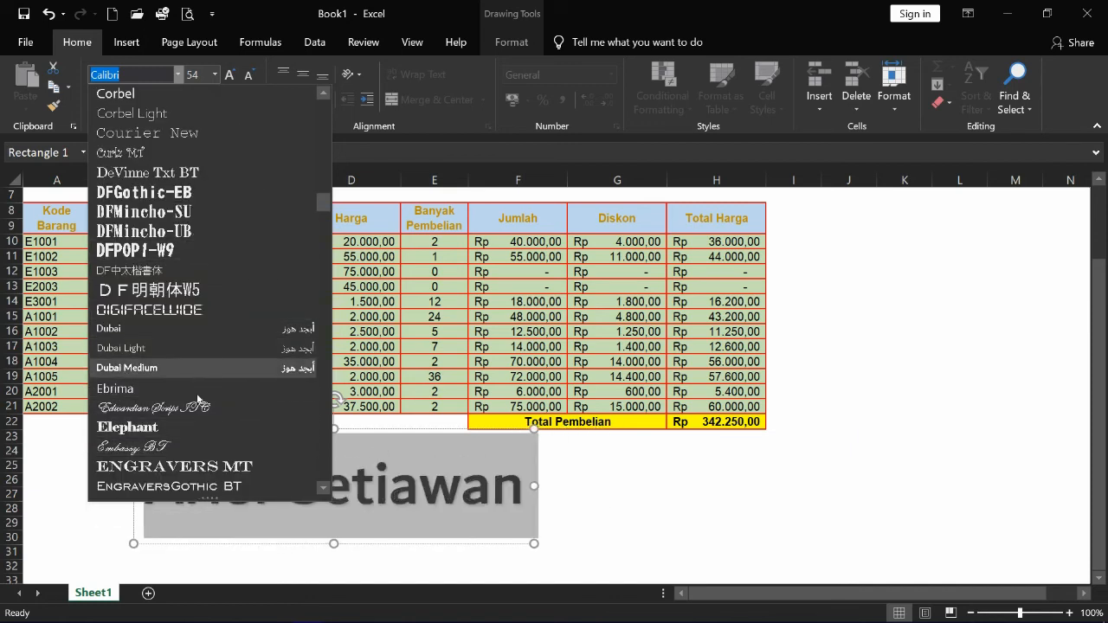
scroll(189, 473, down, 5)
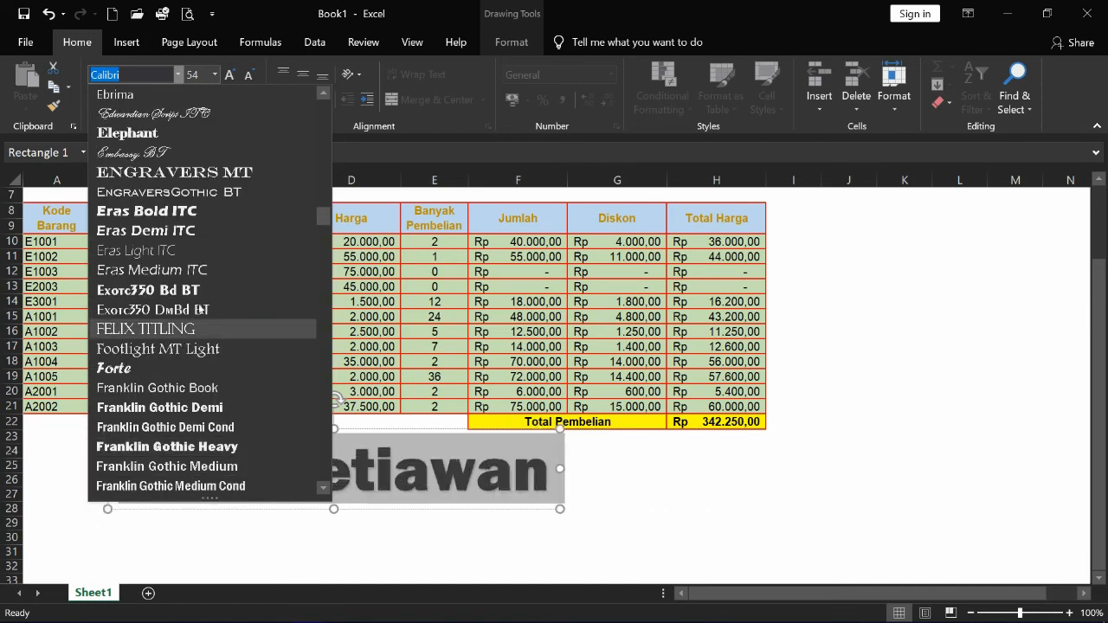
scroll(190, 450, down, 9)
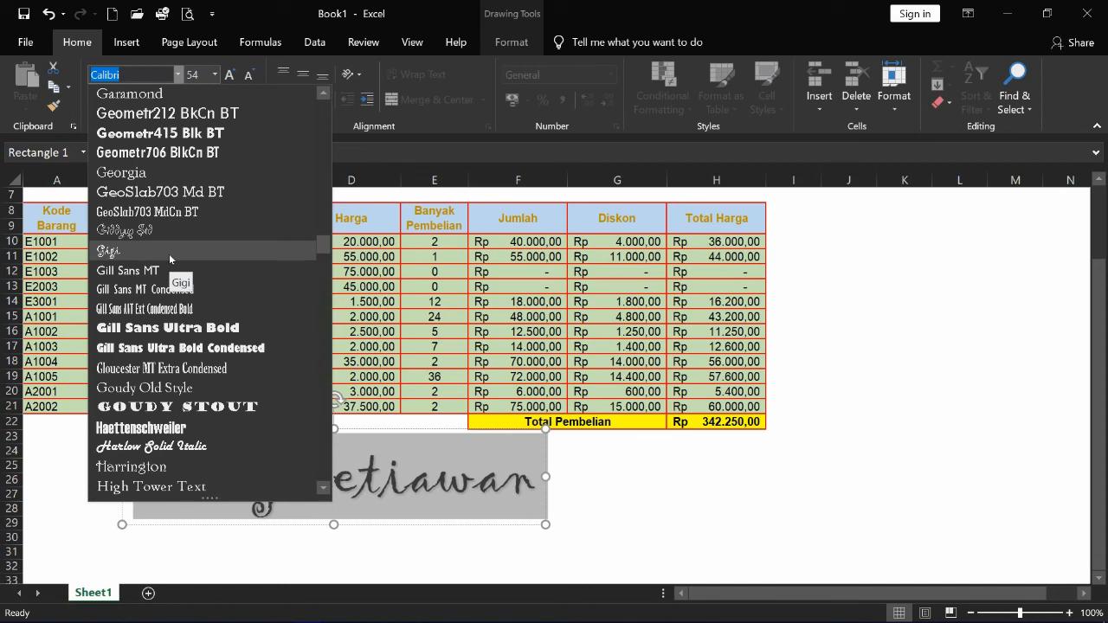
click(170, 259)
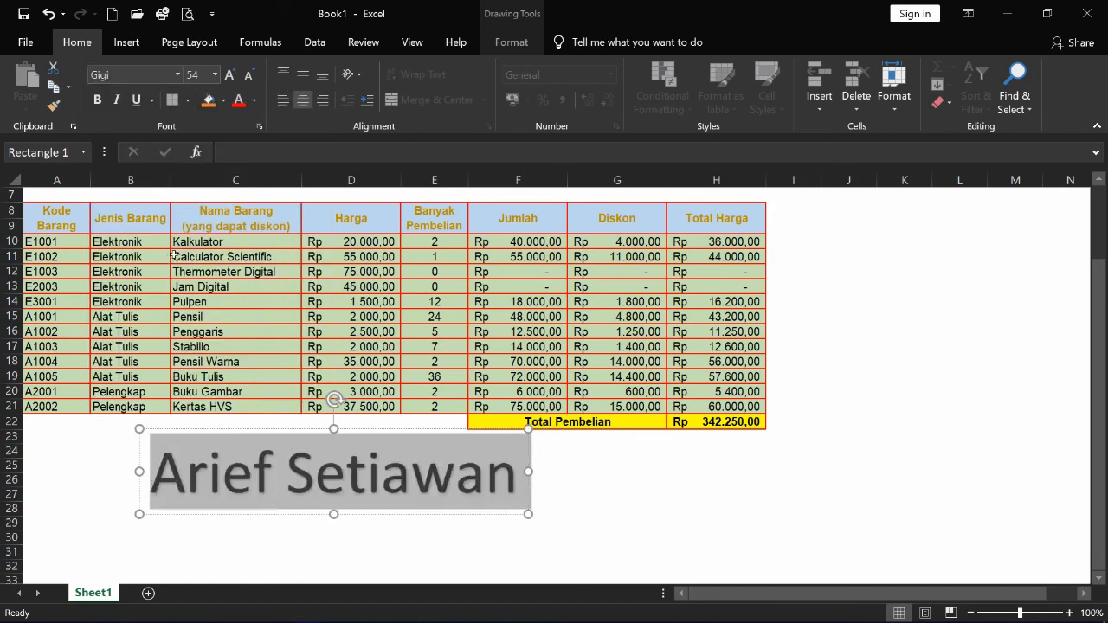
click(215, 78)
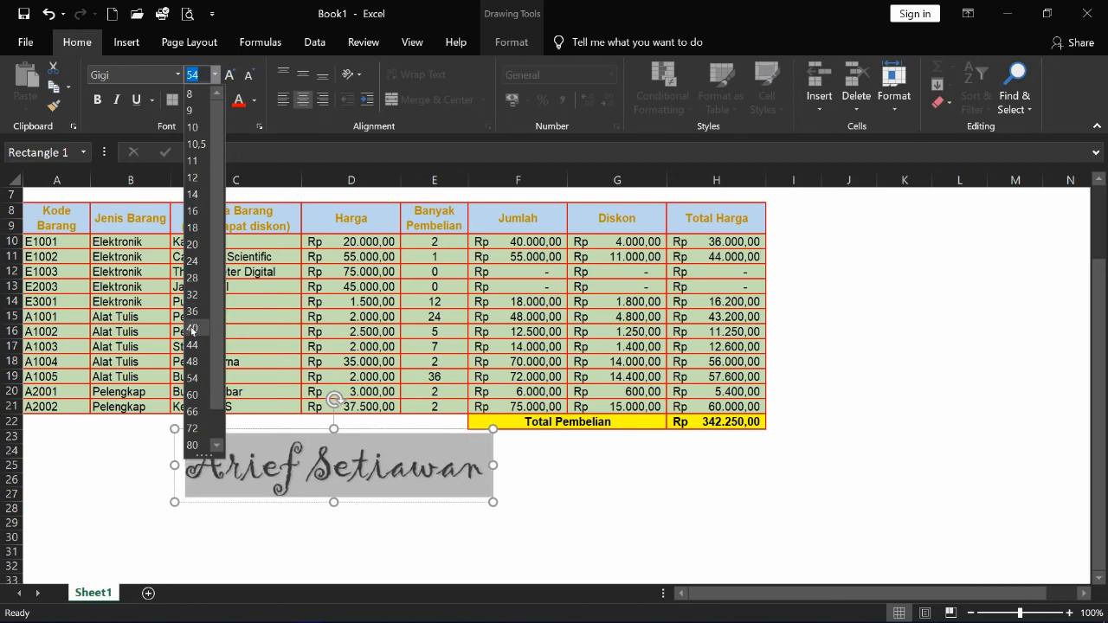
click(192, 328)
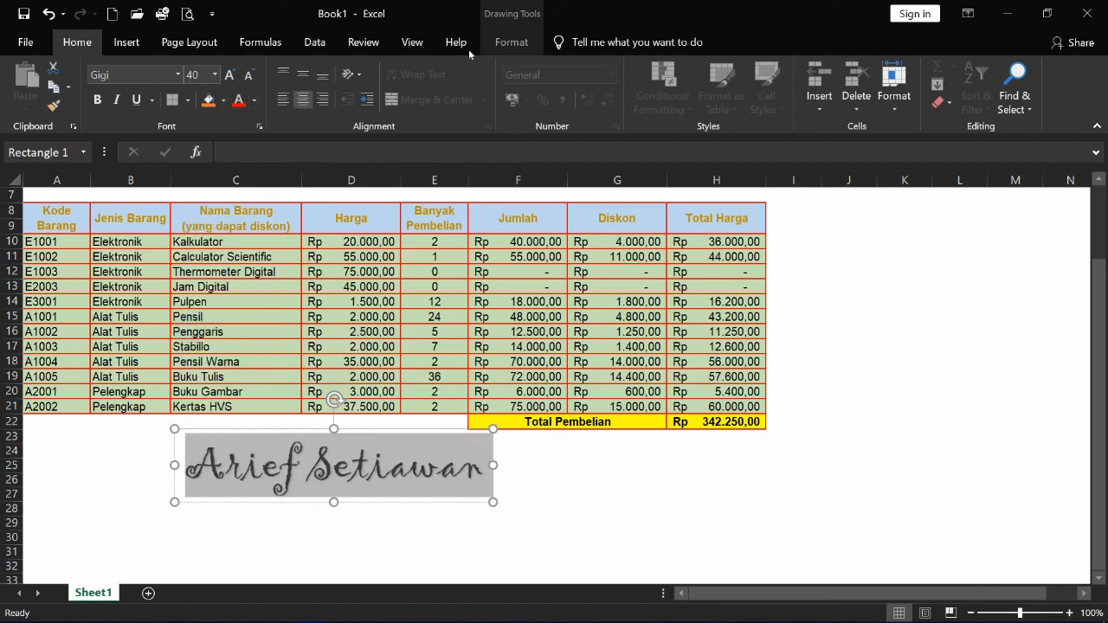
click(511, 42)
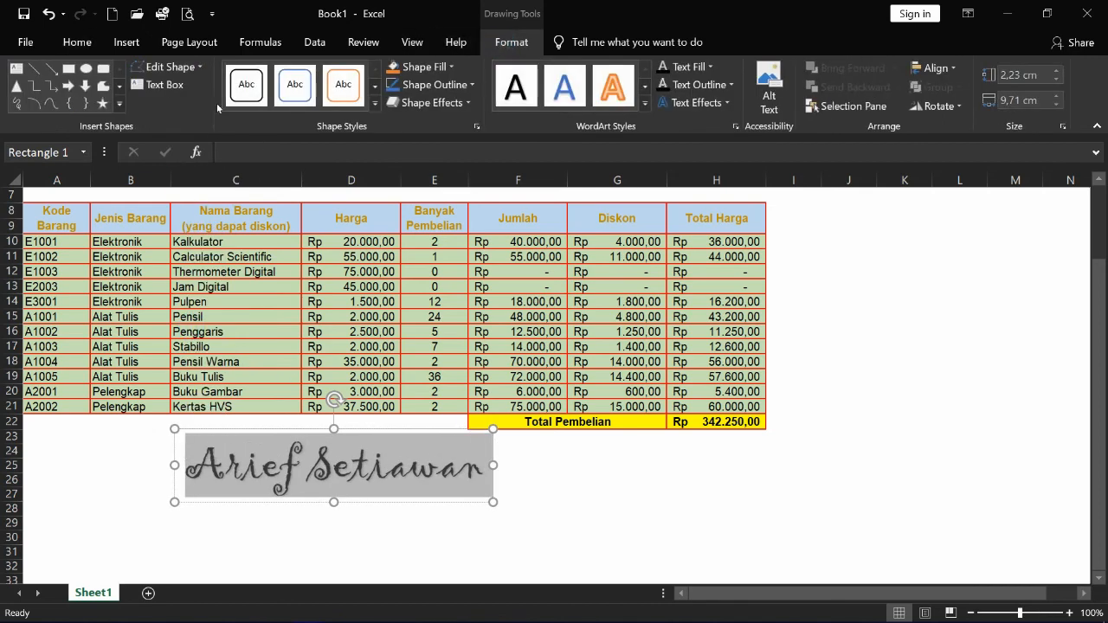
- Try the black intense and then the green shape styles on the WordArt box
click(374, 104)
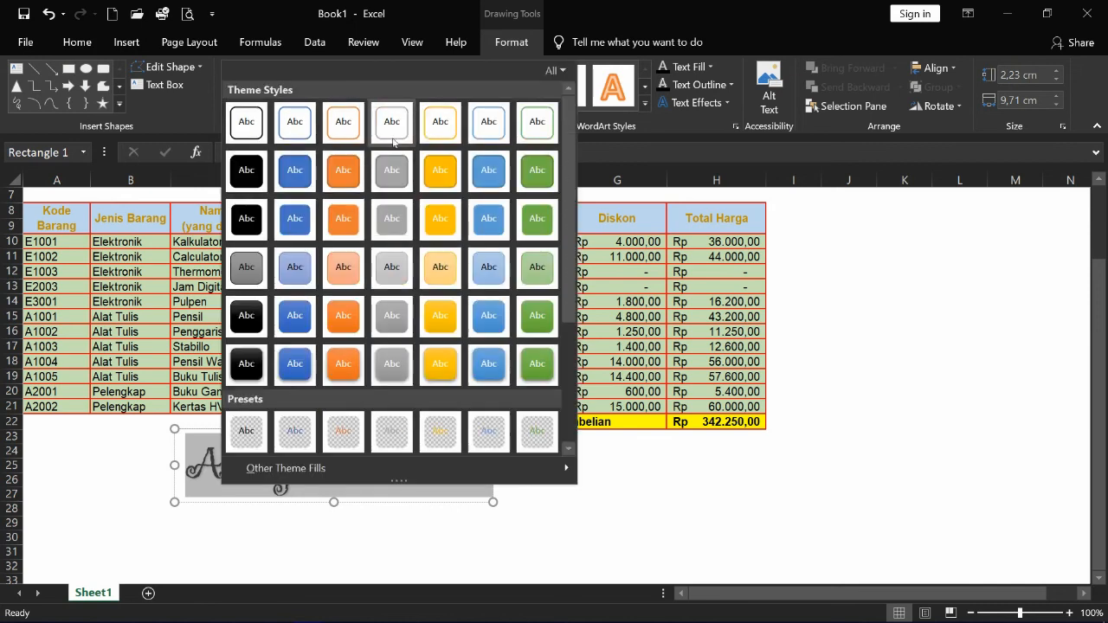
click(247, 366)
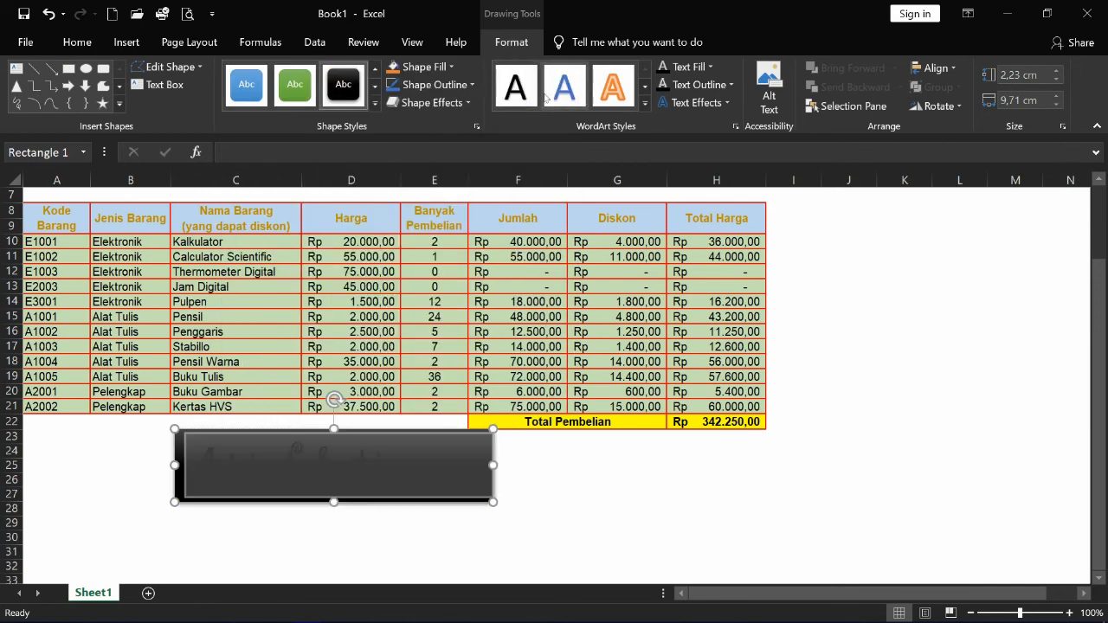
click(294, 86)
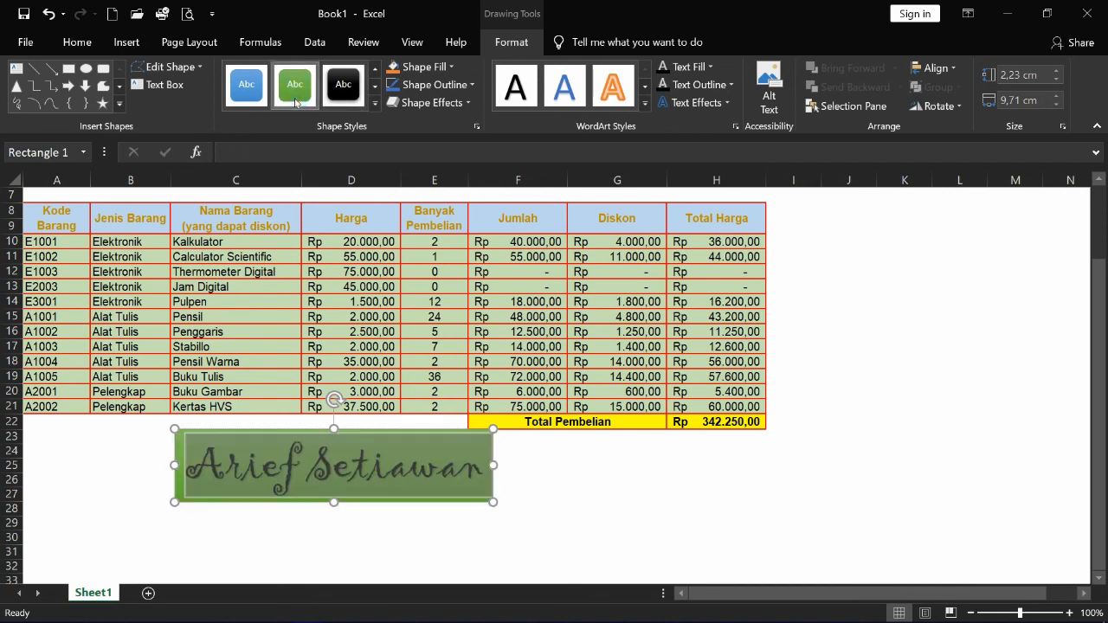
click(645, 104)
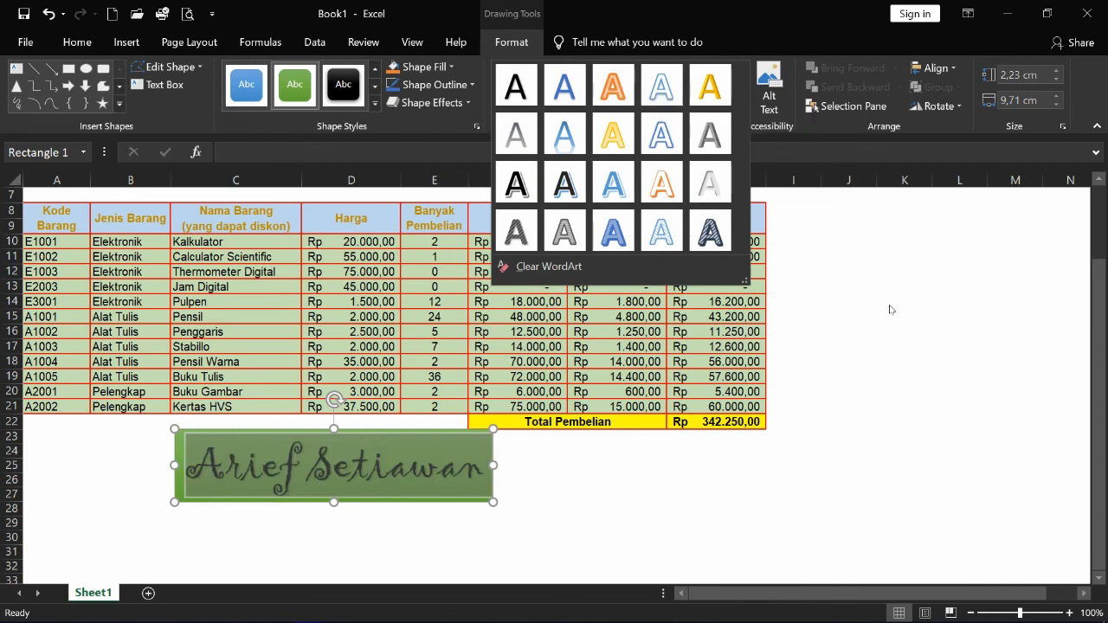
- Give the WordArt box a purple shape fill and a purple shape outline
click(446, 70)
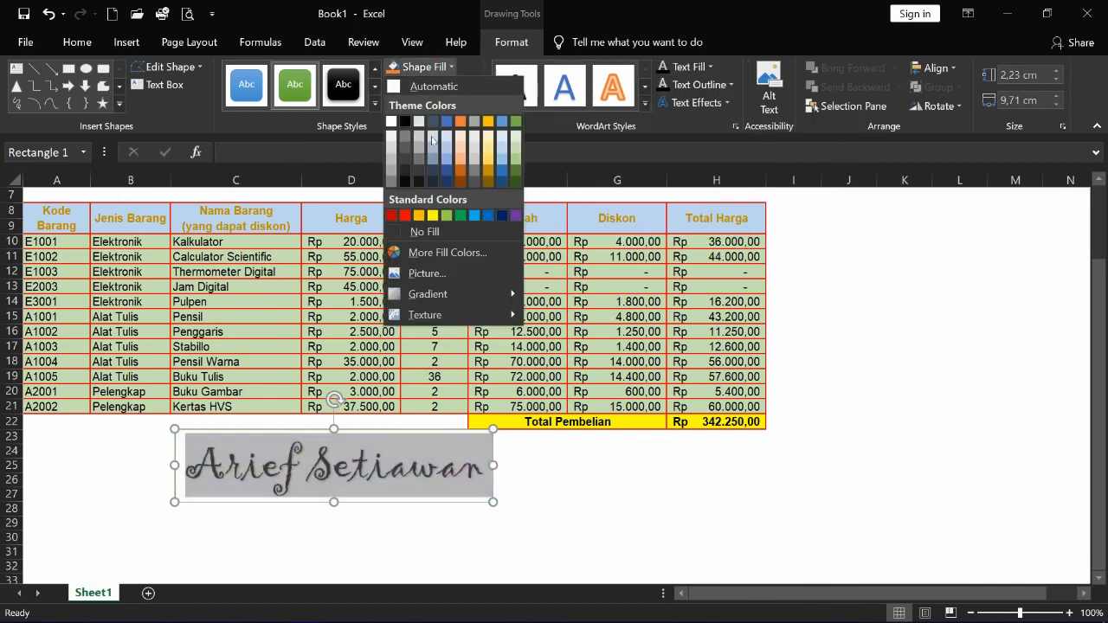
click(516, 215)
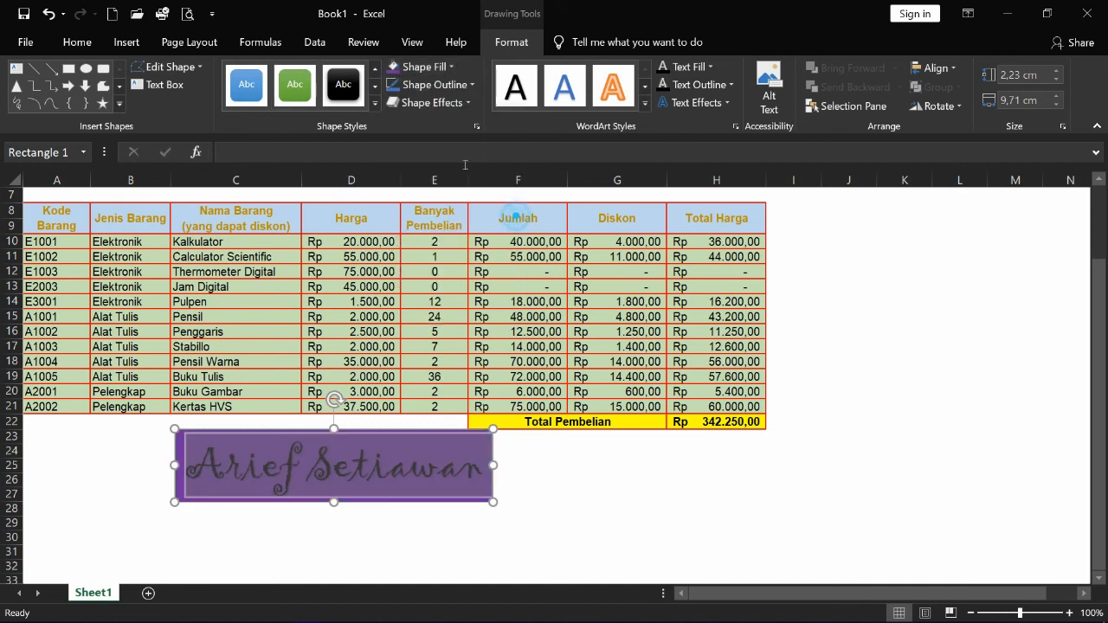
click(458, 87)
click(517, 235)
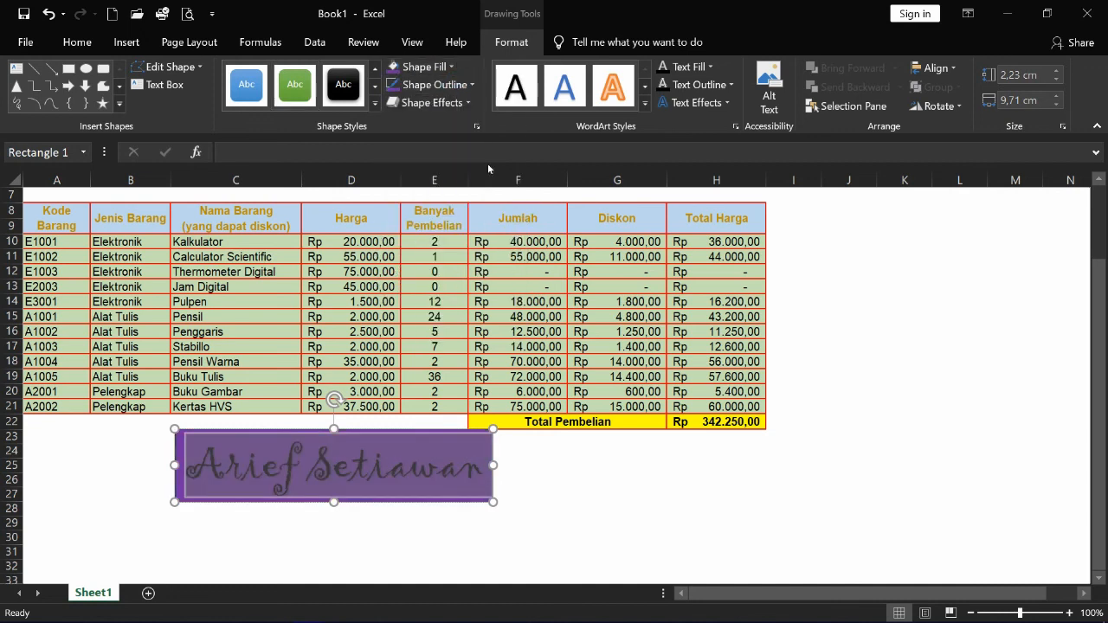
- Outline and fill the name's letters in yellow, then deselect to view the result
click(730, 85)
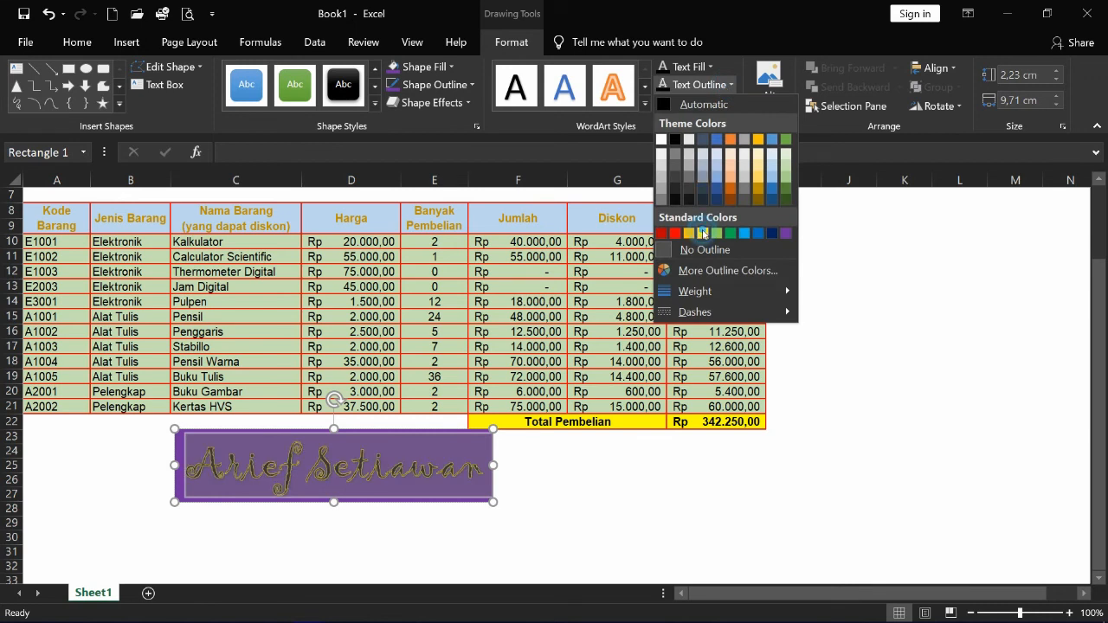
click(704, 233)
click(708, 67)
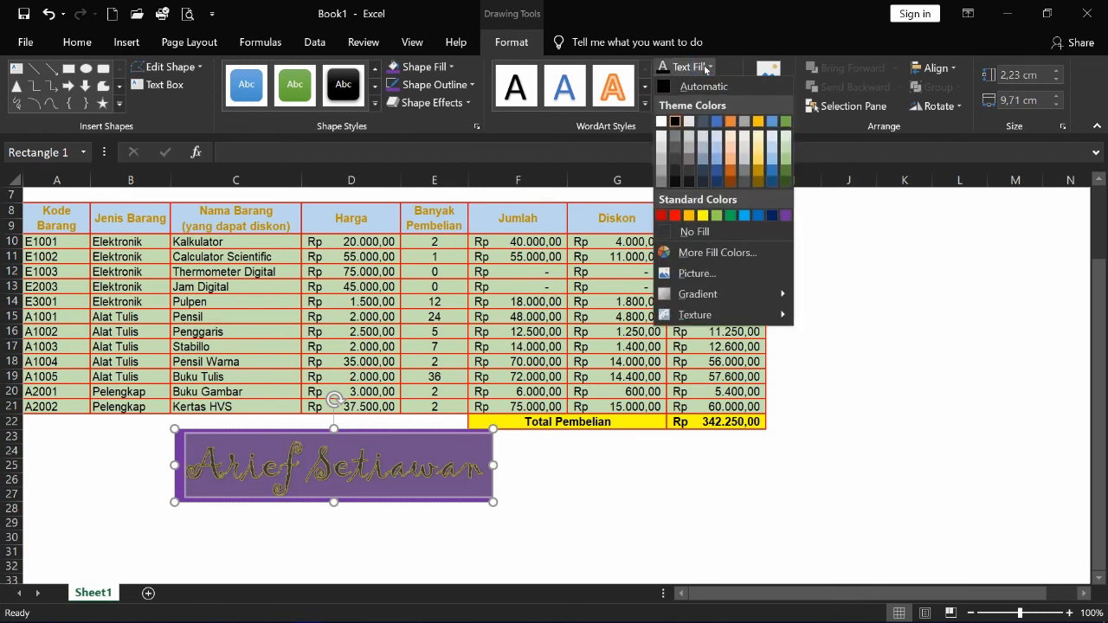
click(700, 213)
click(578, 492)
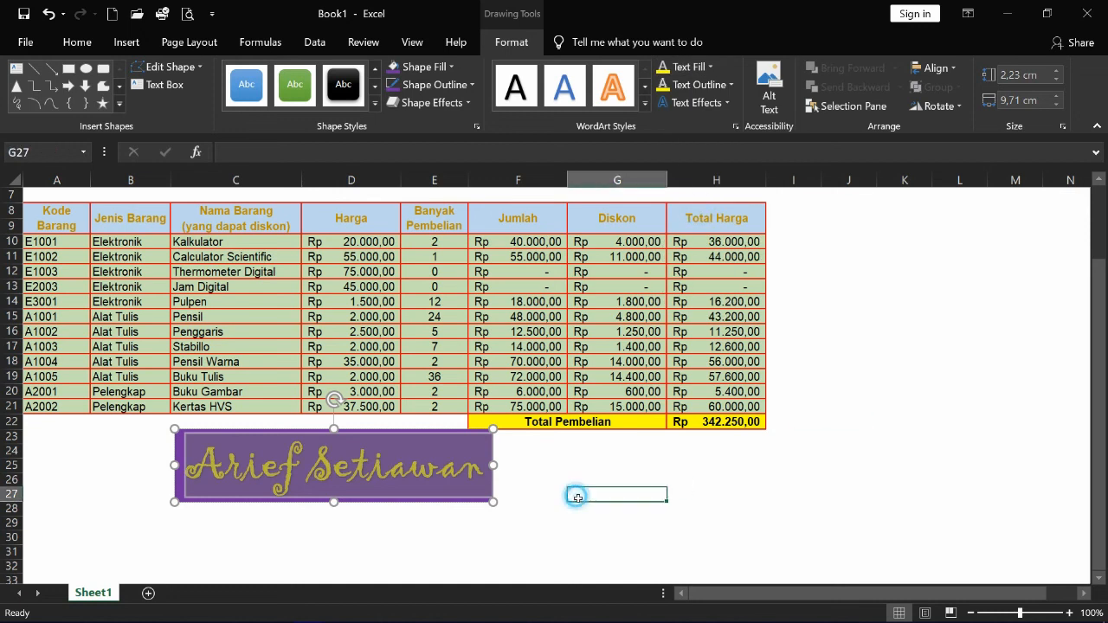
- Drag the WordArt under columns A–C, then check the formulas in F10, G11, H11 and Total Pembelian
drag(311, 511, 178, 507)
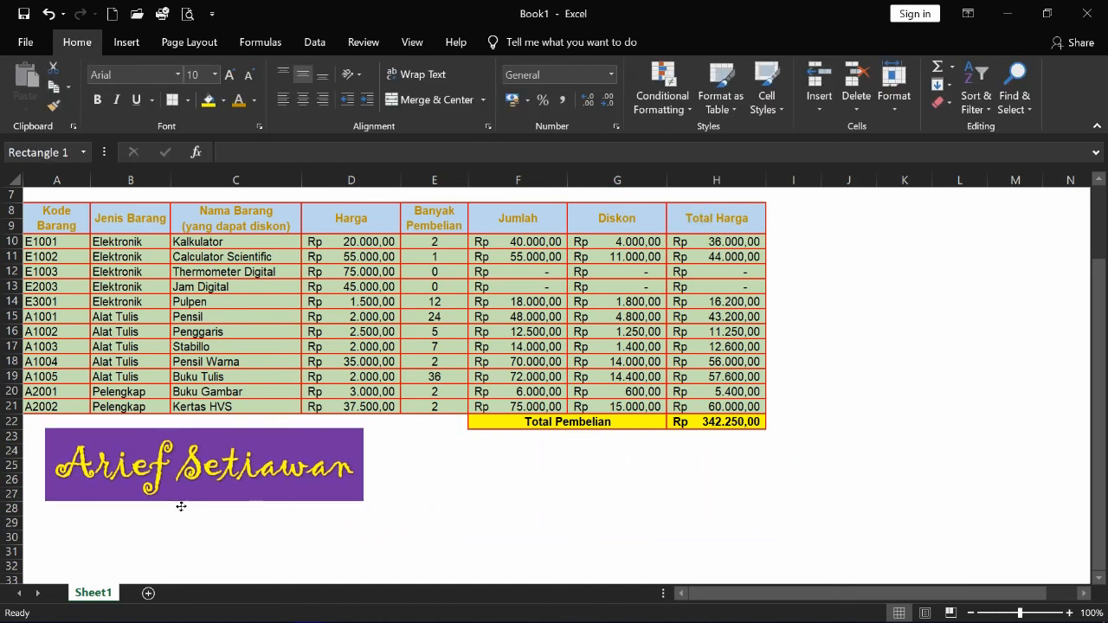
scroll(704, 473, up, 2)
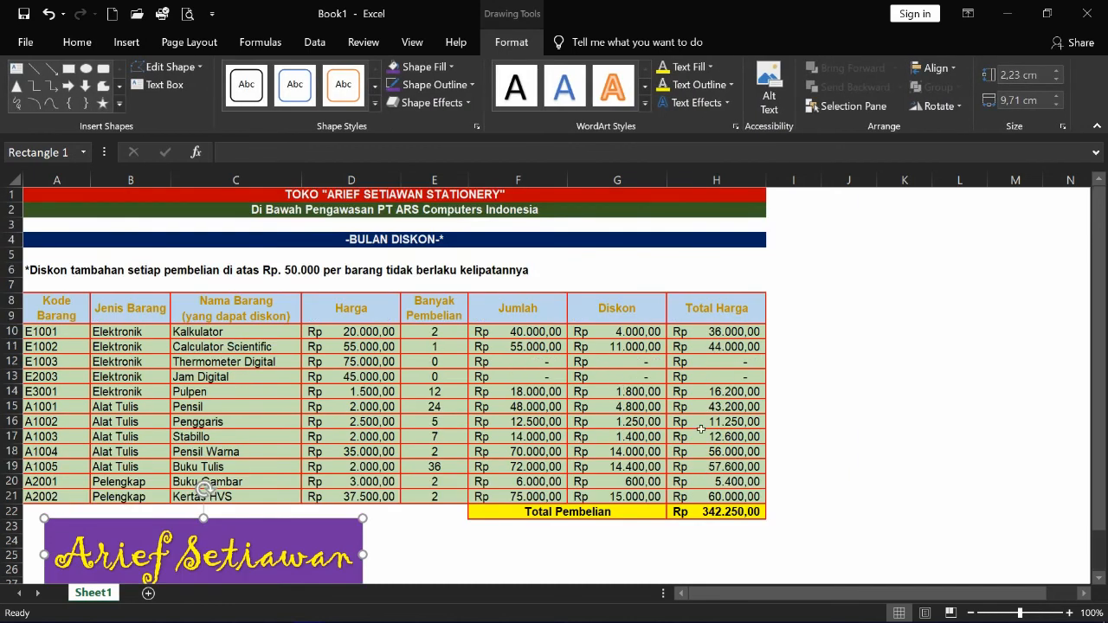
click(511, 337)
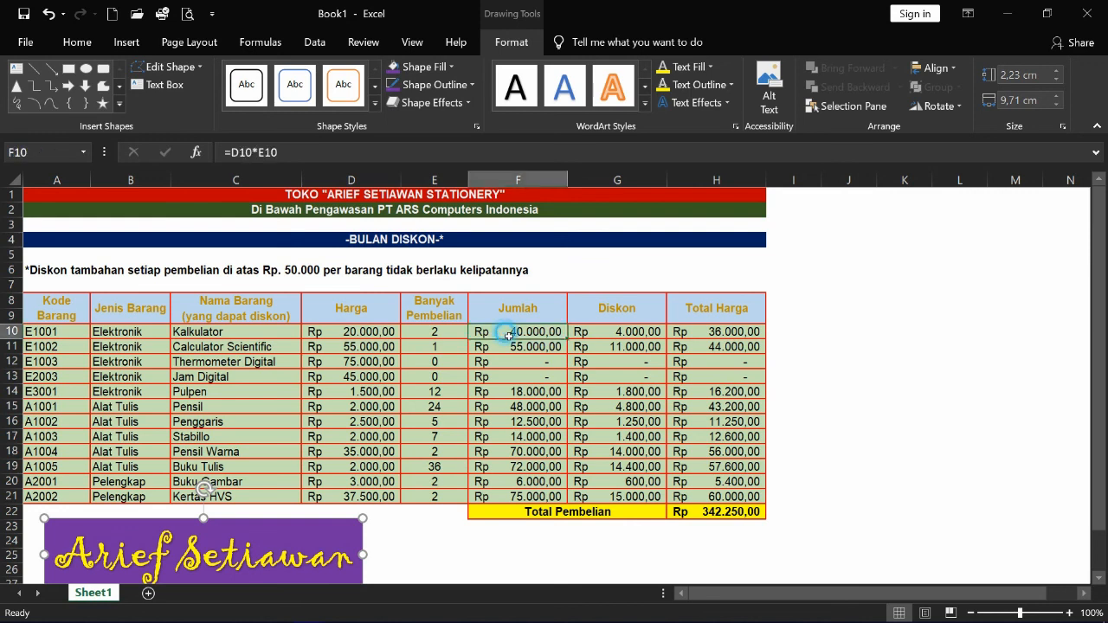
click(630, 347)
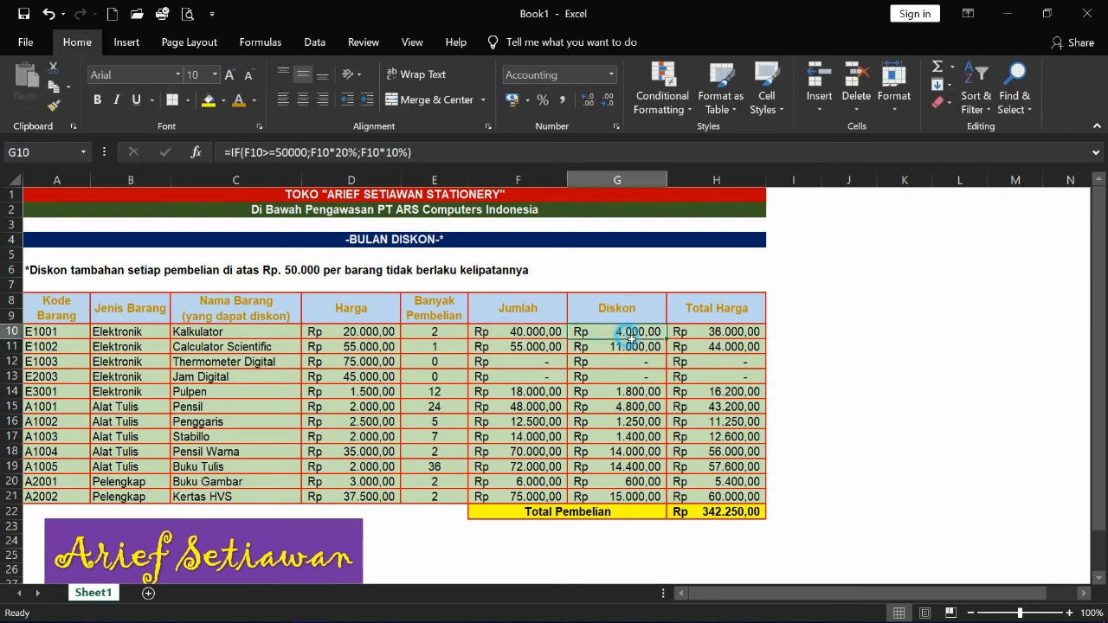
click(734, 350)
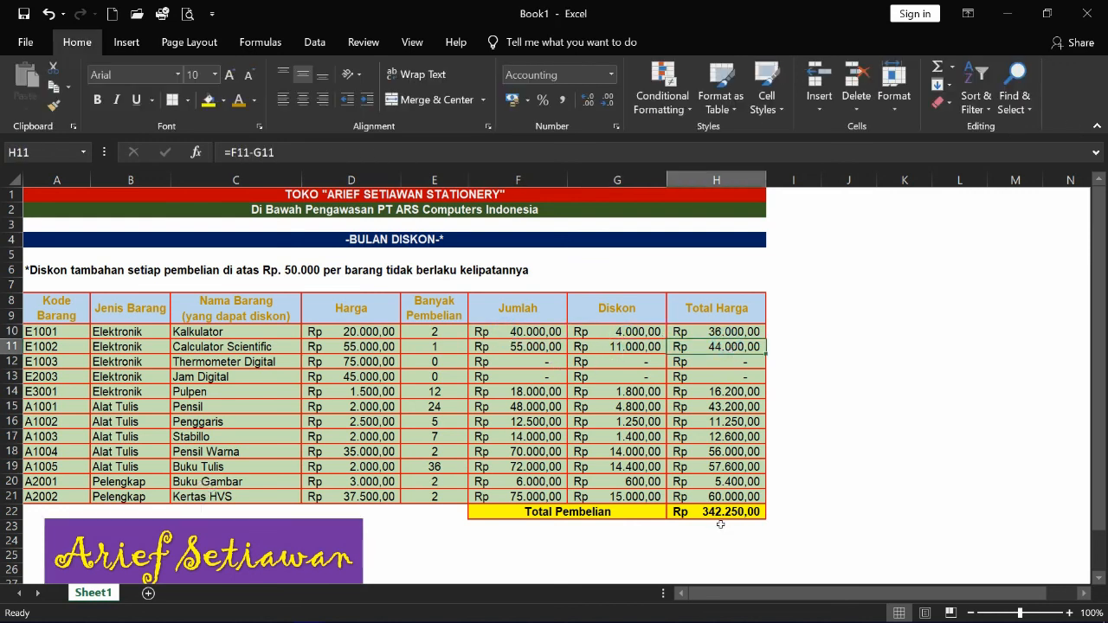
click(718, 515)
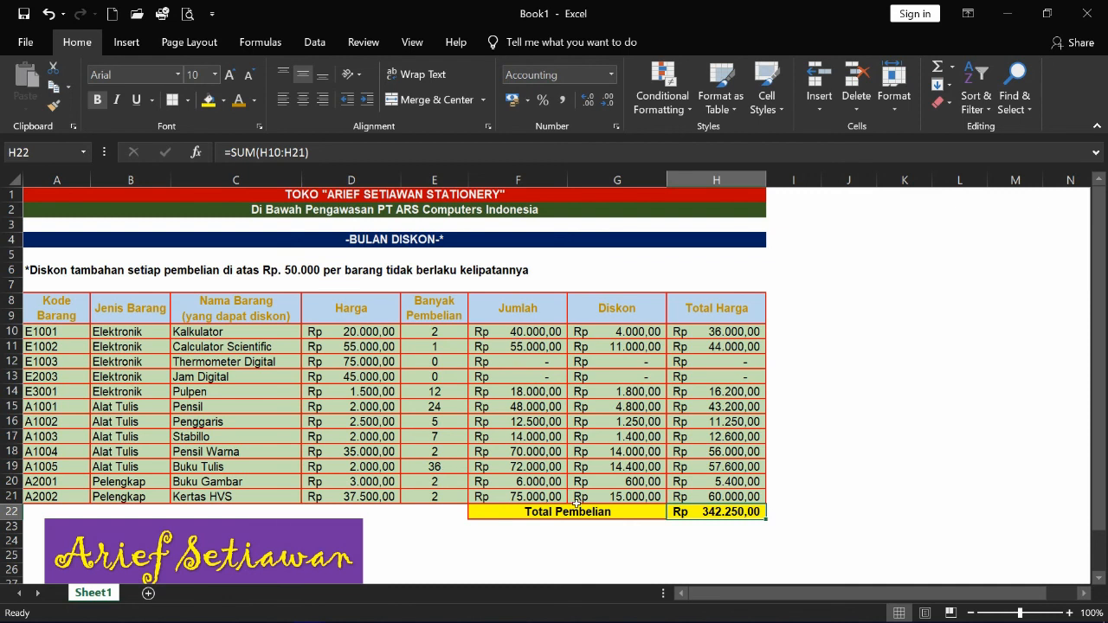
click(869, 439)
scroll(355, 420, down, 1)
scroll(347, 412, up, 1)
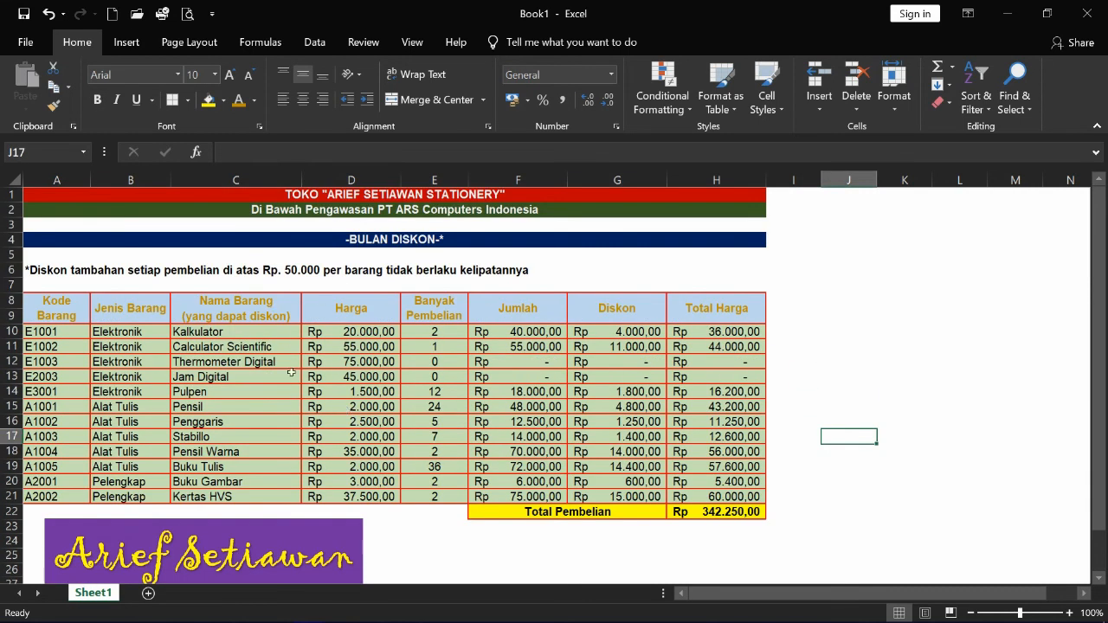
click(898, 364)
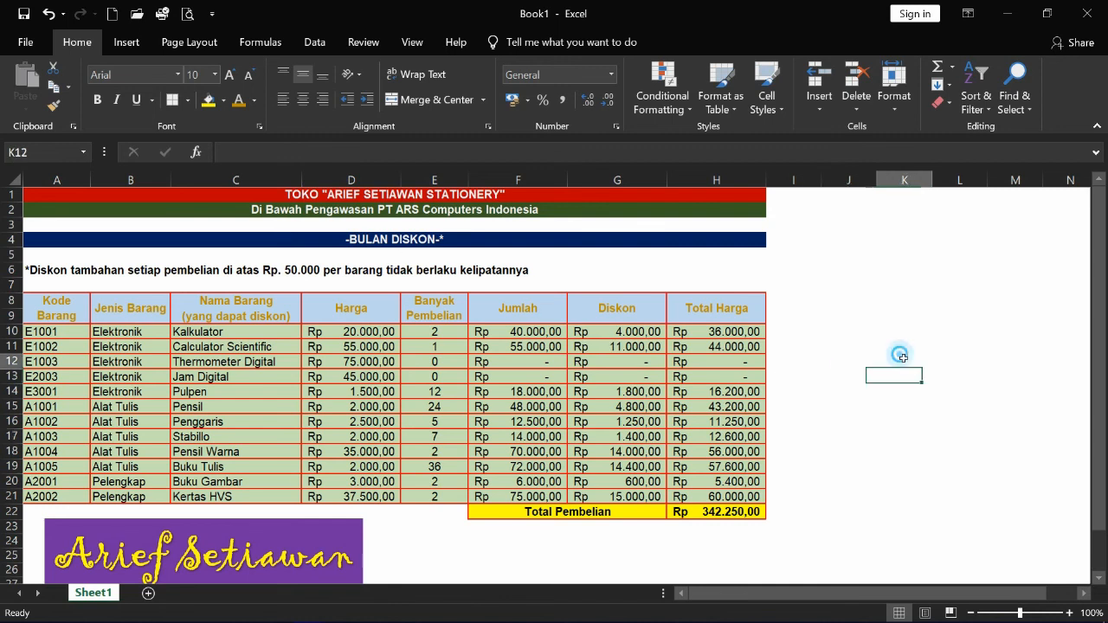
- Save the workbook in the KD 3.3 dan 4.3 folder as Diskon Toko plus the owner's name
click(26, 44)
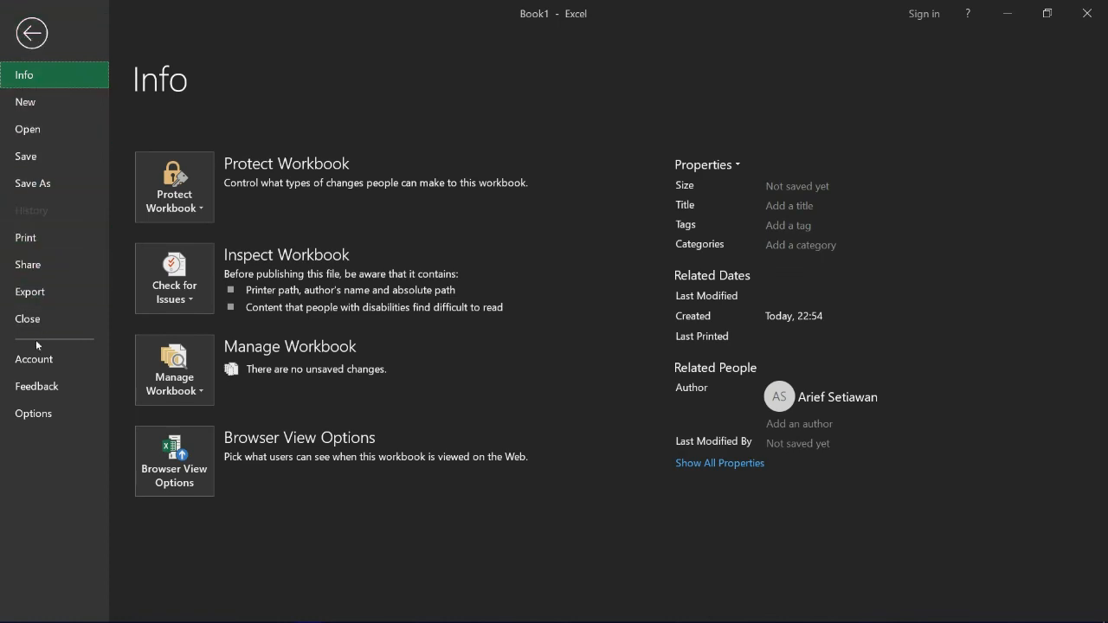
click(41, 188)
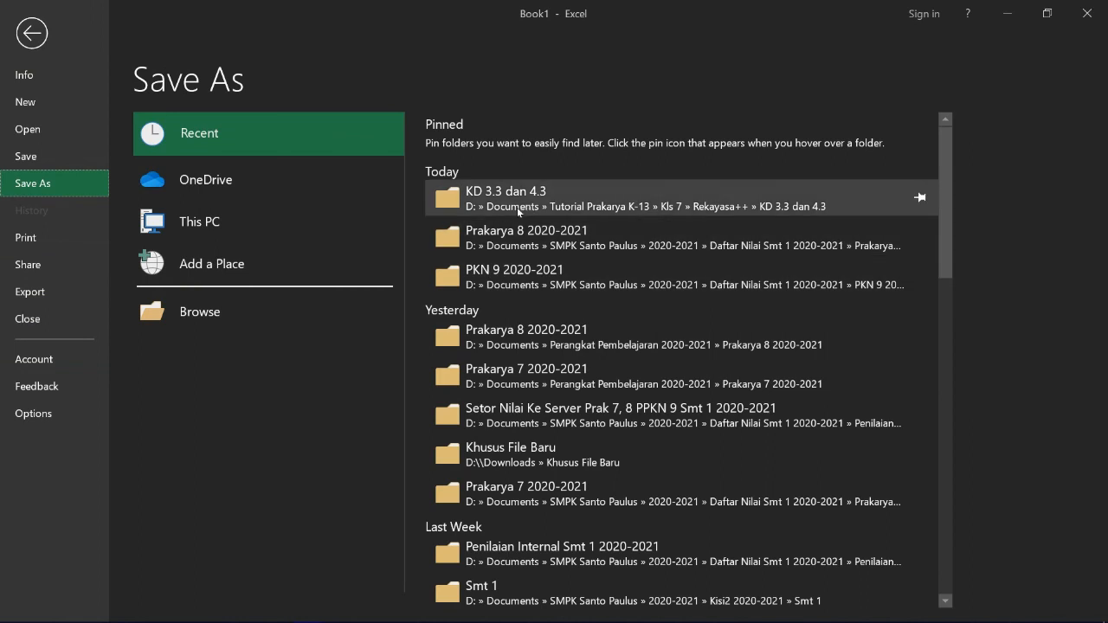
click(515, 209)
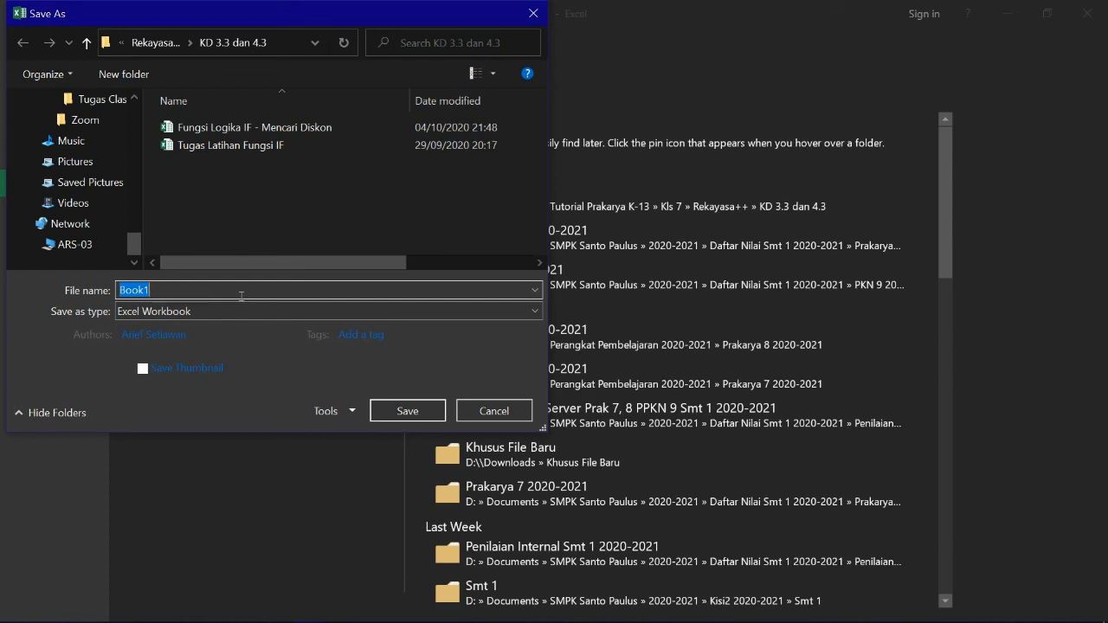
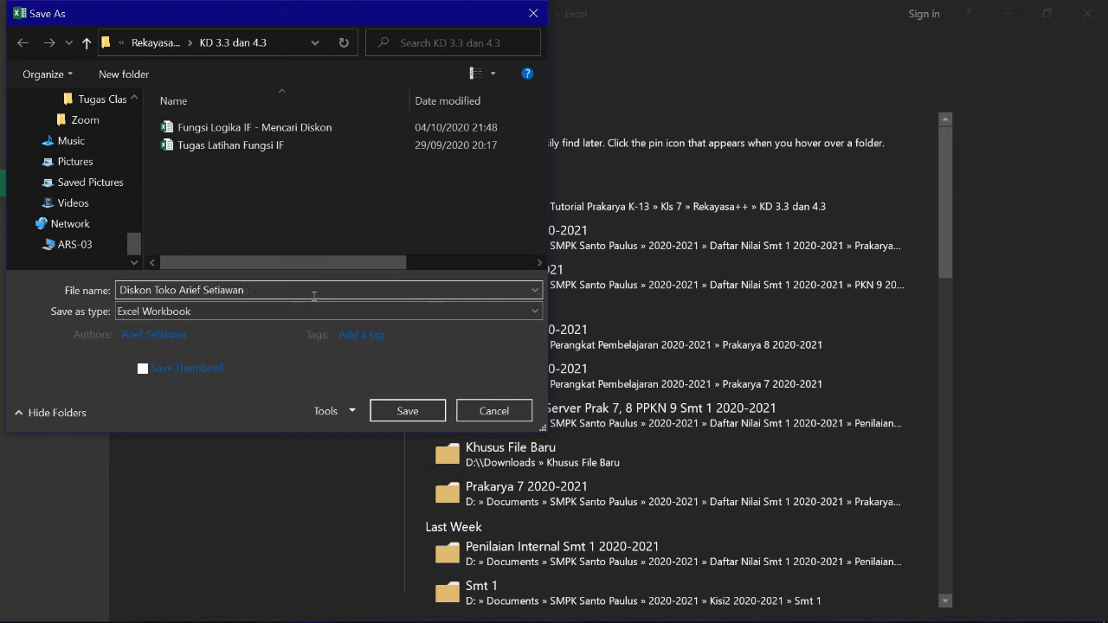
click(405, 412)
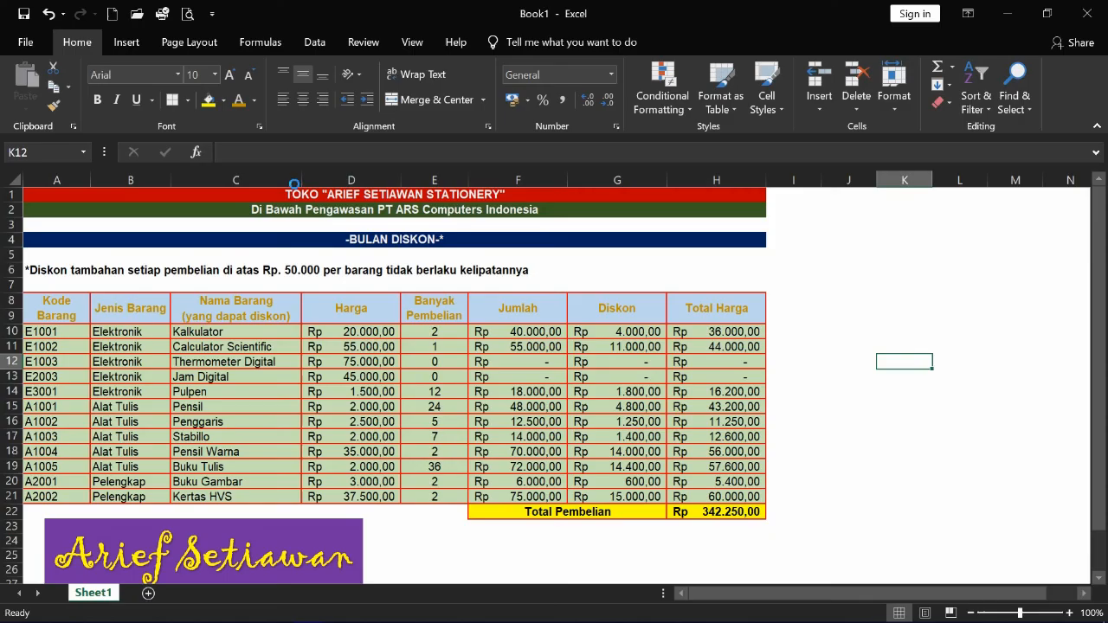
scroll(816, 425, down, 1)
scroll(816, 426, up, 1)
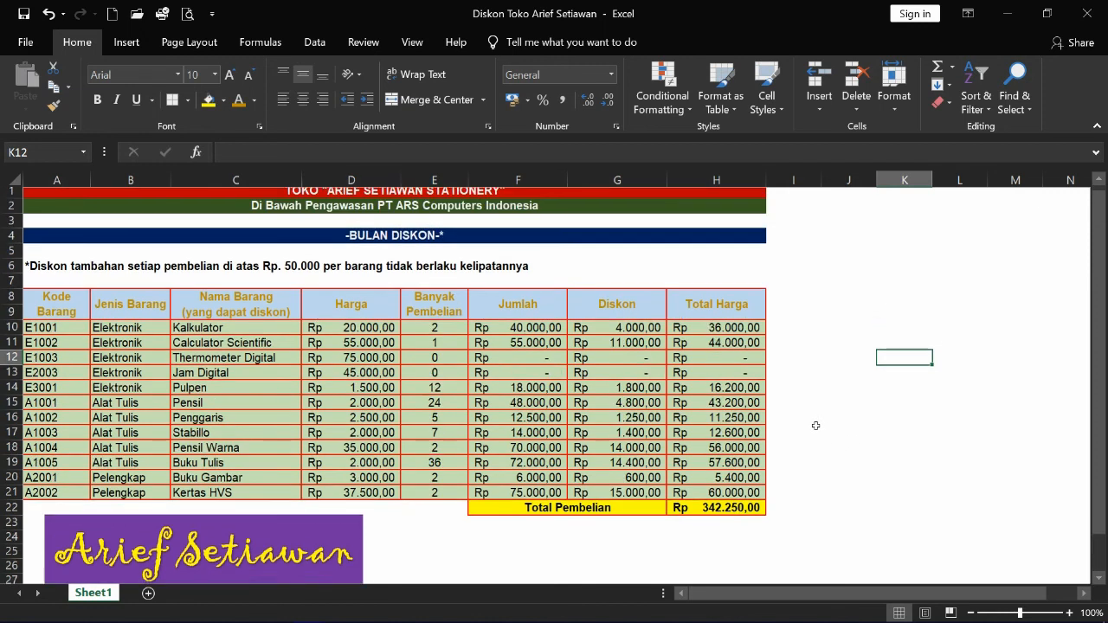
scroll(816, 426, down, 2)
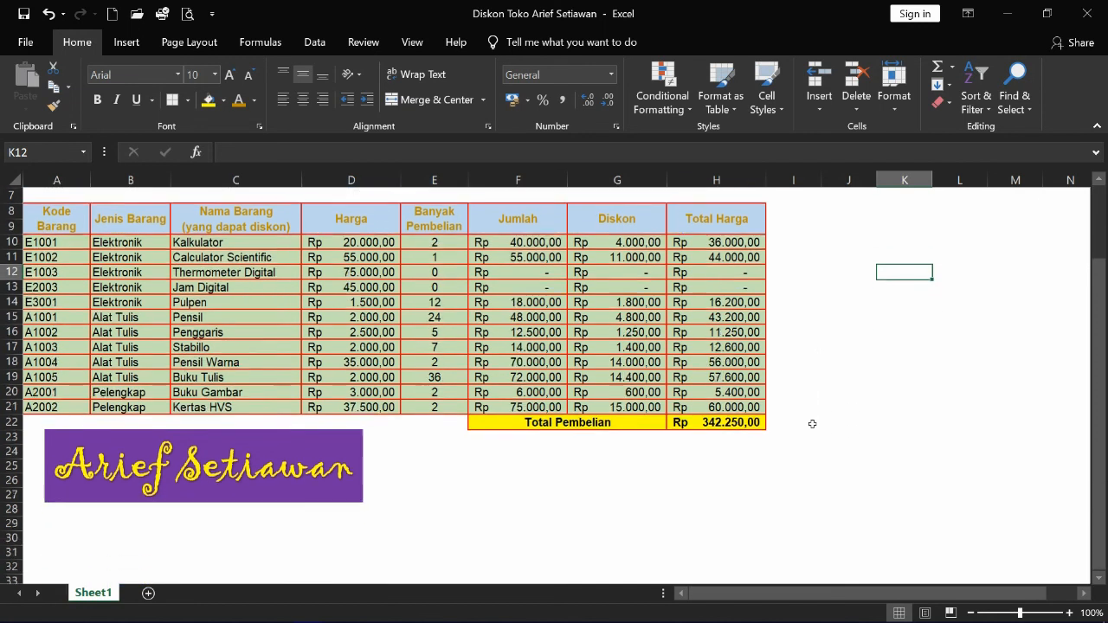
scroll(794, 416, up, 2)
click(892, 272)
scroll(755, 384, down, 2)
scroll(732, 403, up, 2)
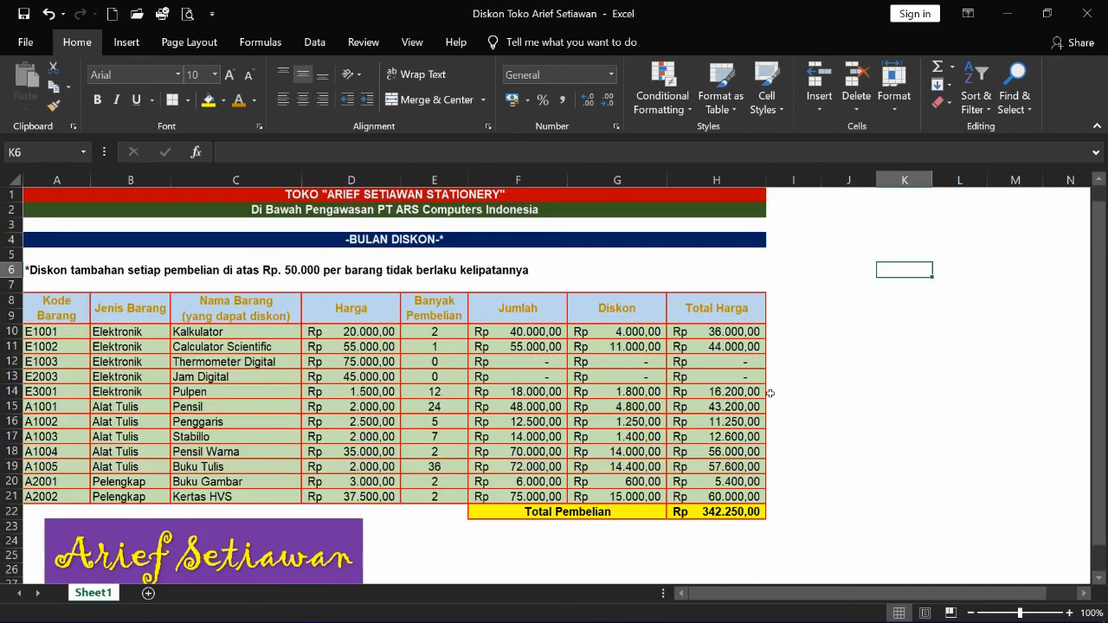
click(904, 320)
click(549, 422)
click(705, 425)
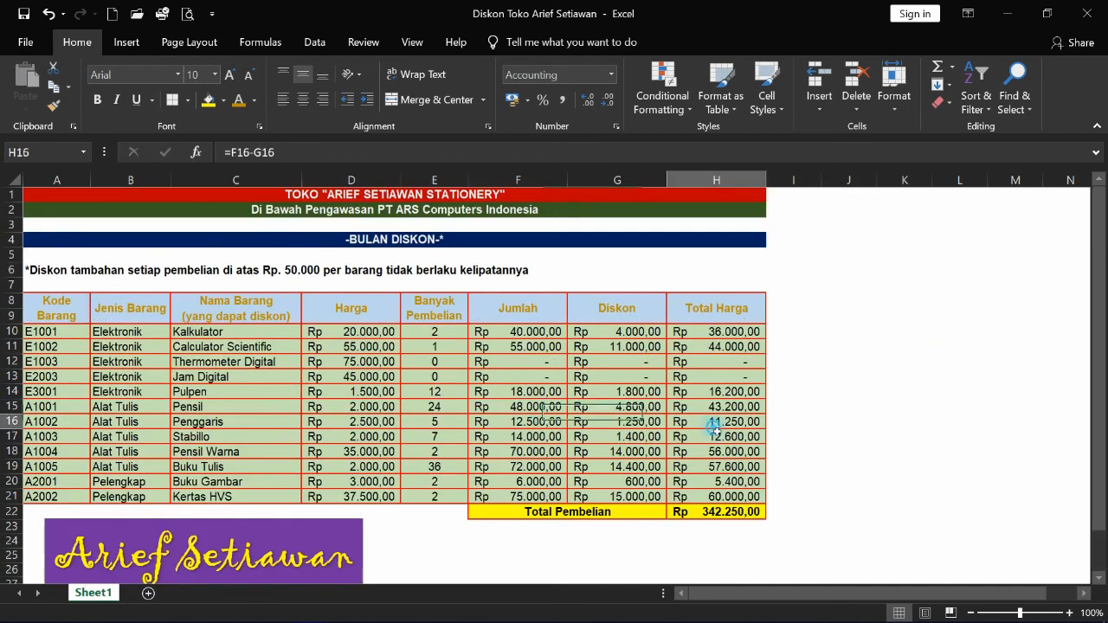
click(611, 426)
click(738, 426)
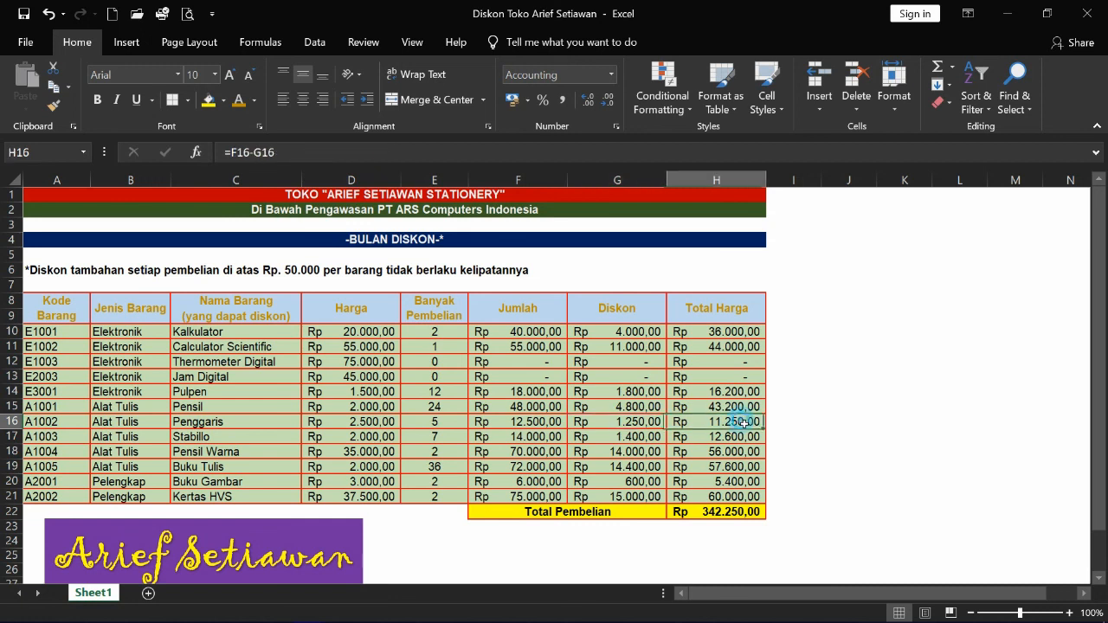
scroll(913, 416, down, 1)
scroll(911, 416, up, 1)
click(946, 403)
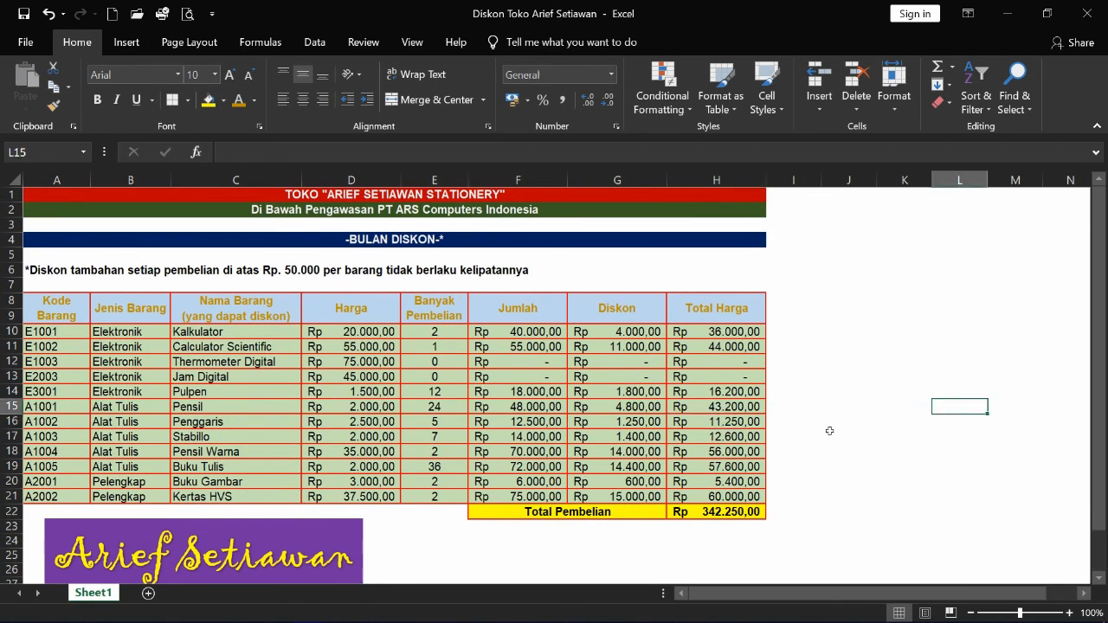